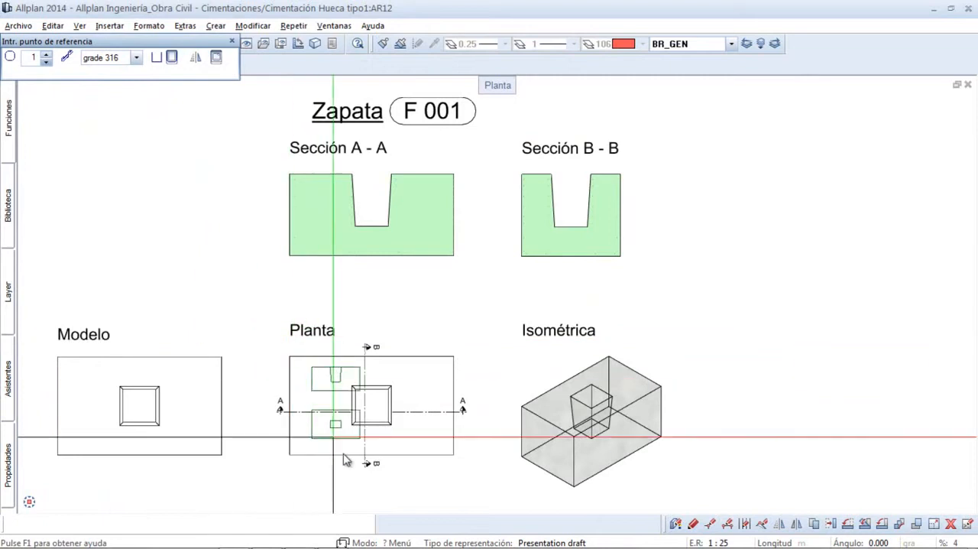
- Place the bar reinforcement in the footing using its outlines in Planta, Sección A - A and Sección B - B
left_click(356, 457)
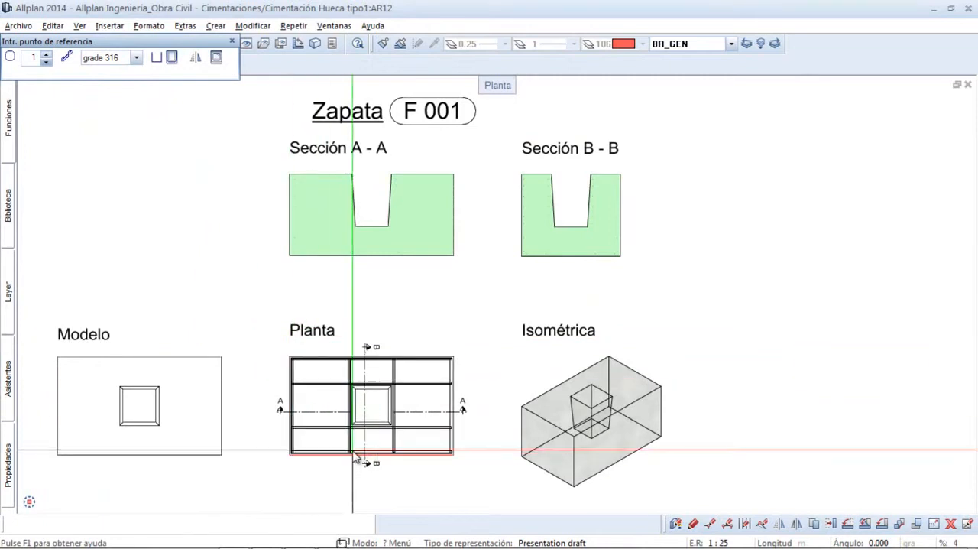
left_click(354, 453)
left_click(299, 225)
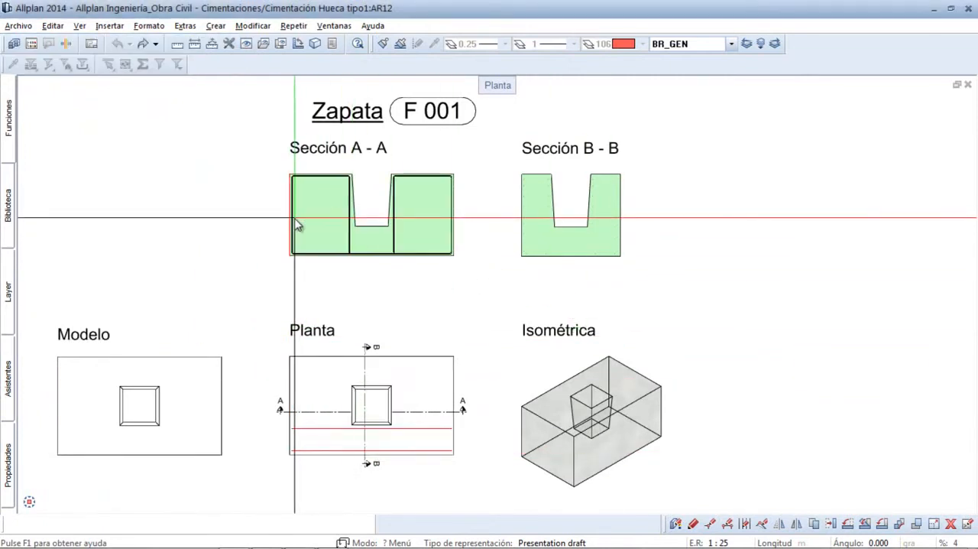
left_click(528, 241)
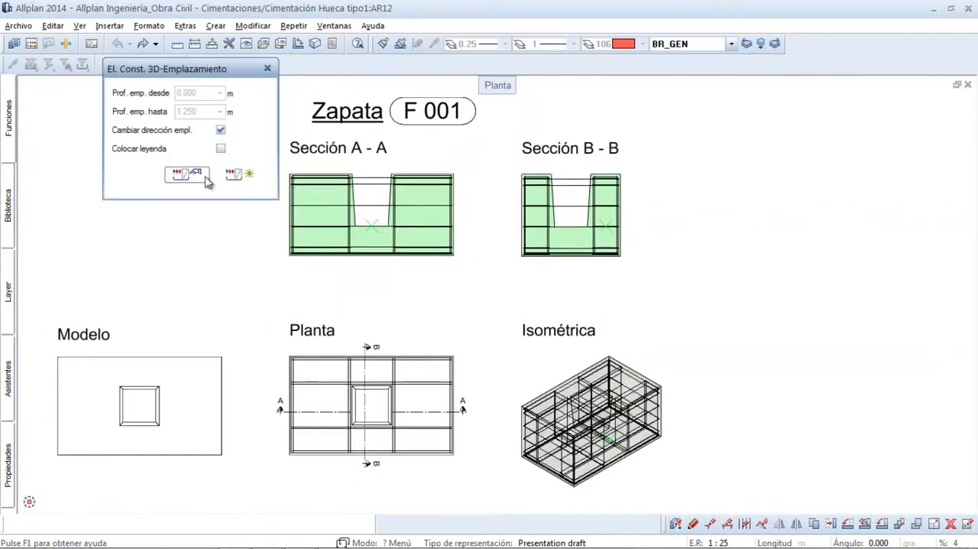
left_click(237, 177)
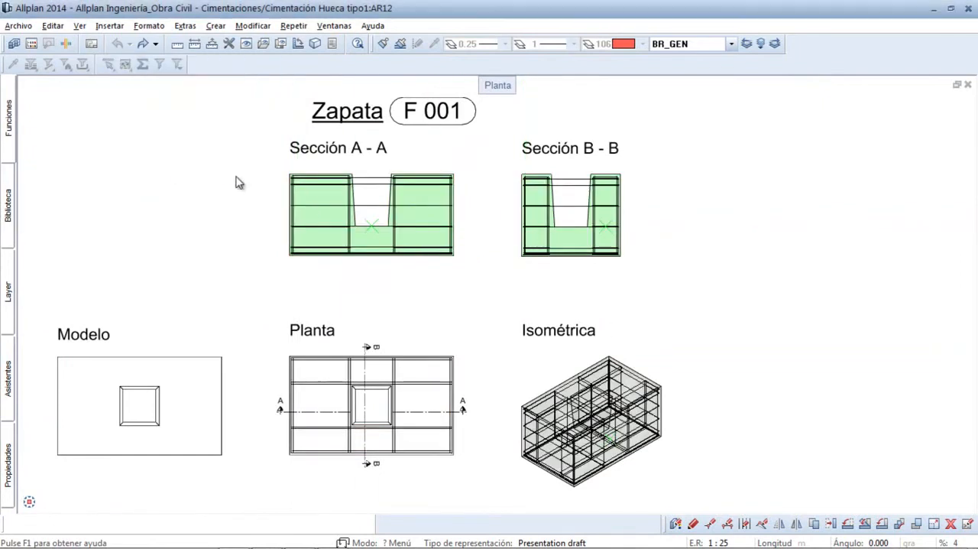
- Add a bar legend with the position text enabled to the uppermost bar at the left edge of Sección A - A
left_click_drag(349, 280, 267, 158)
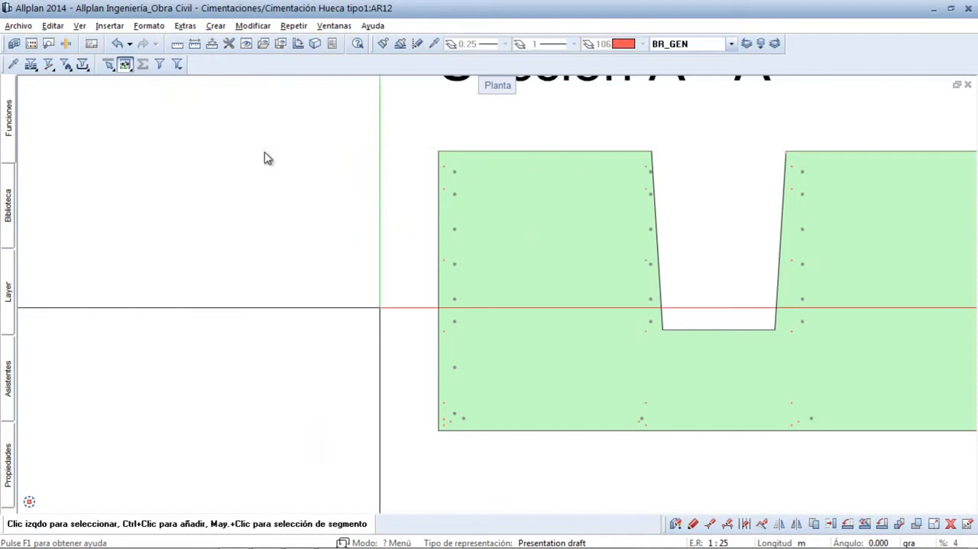
right_click(444, 173)
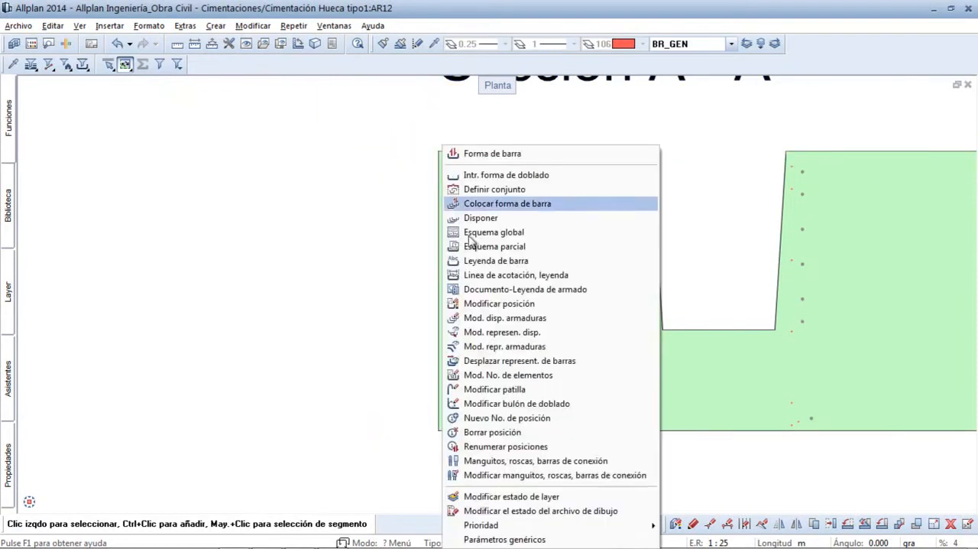
left_click(478, 260)
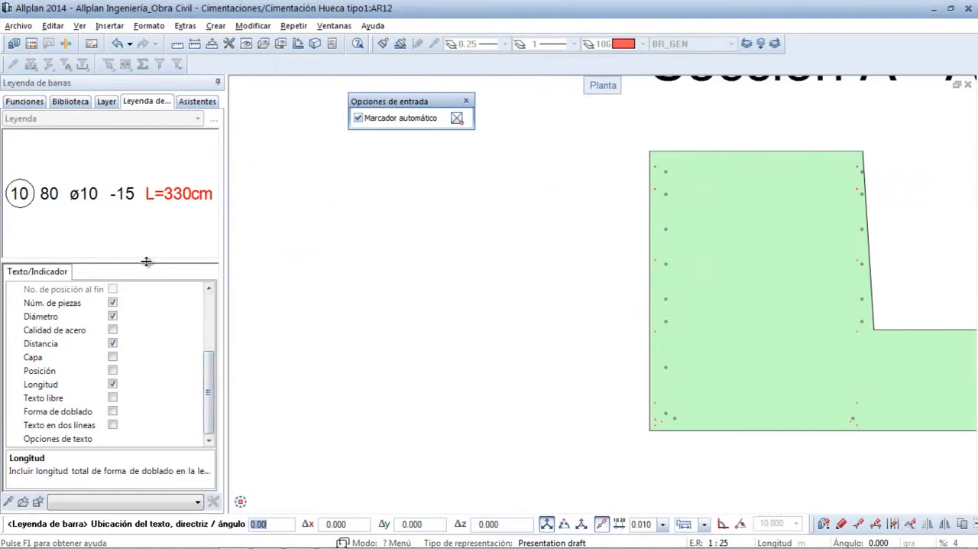
left_click_drag(146, 260, 146, 261)
left_click_drag(151, 204, 150, 204)
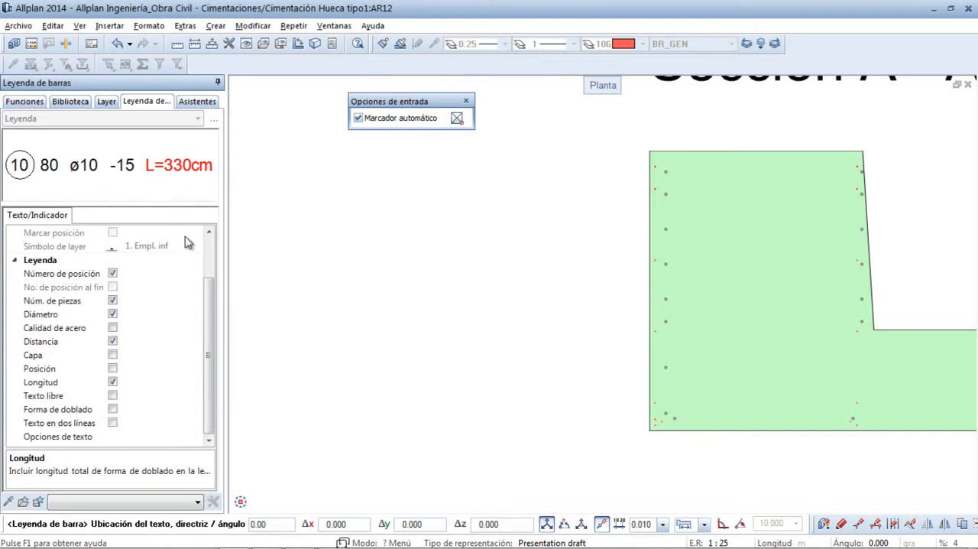
mouse_move(210, 292)
left_mouse_down()
mouse_move(211, 254)
mouse_move(209, 289)
left_mouse_up()
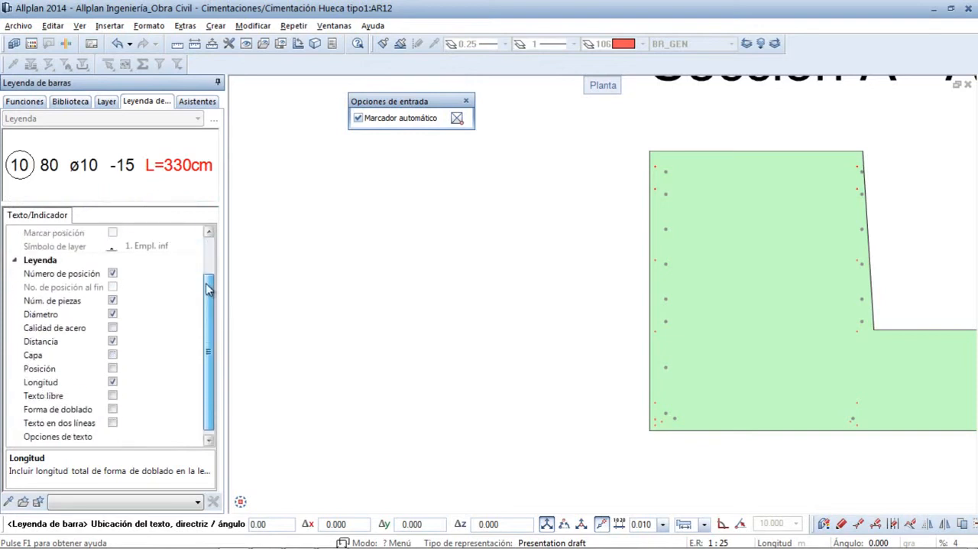
left_click(113, 328)
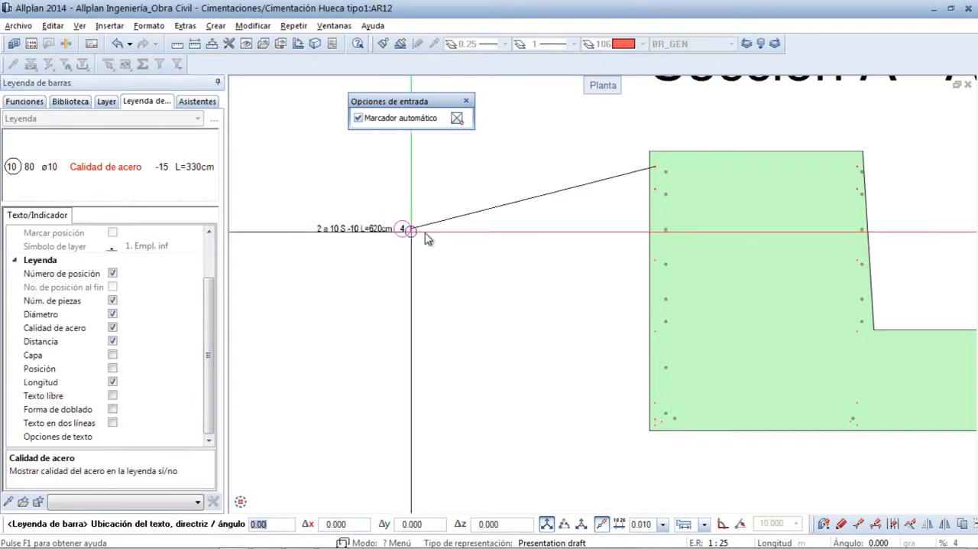
left_click(112, 327)
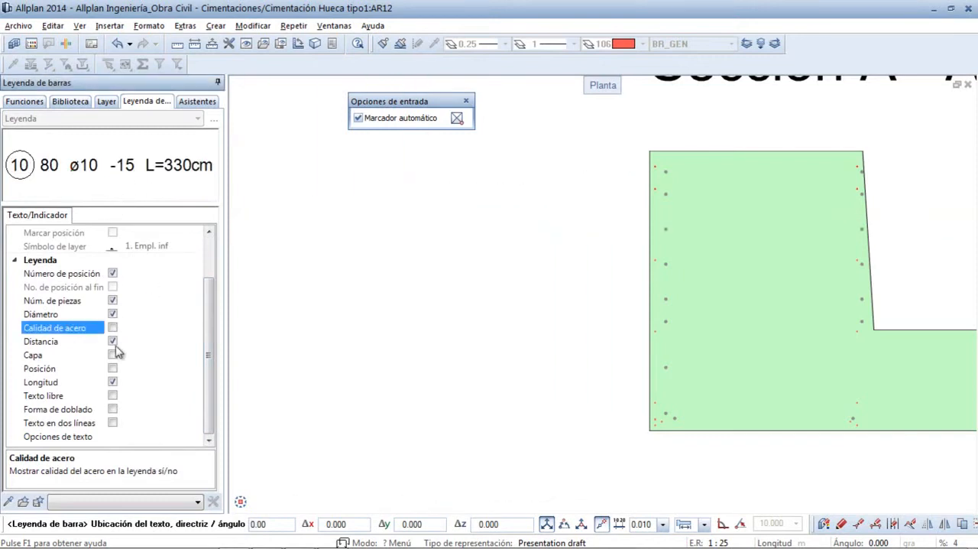
left_click(113, 369)
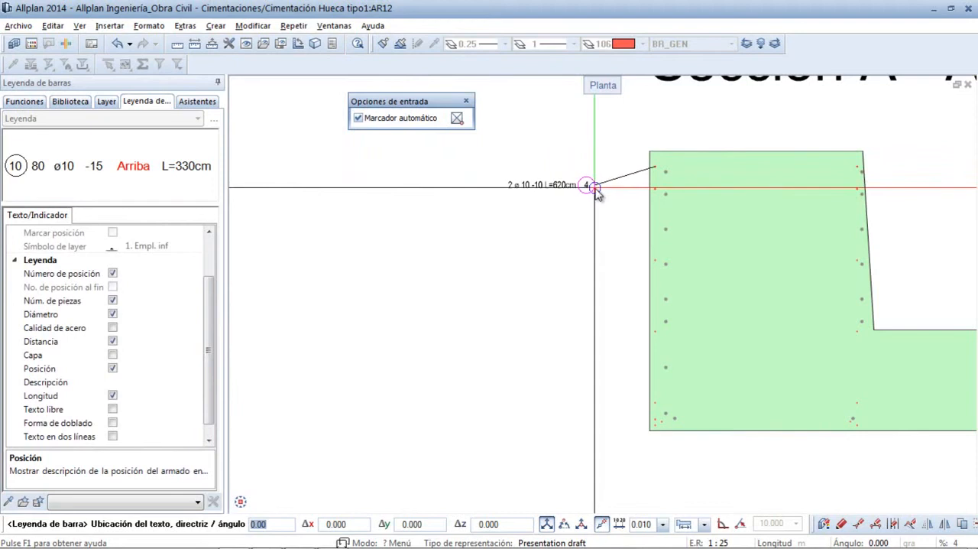
left_click(594, 187)
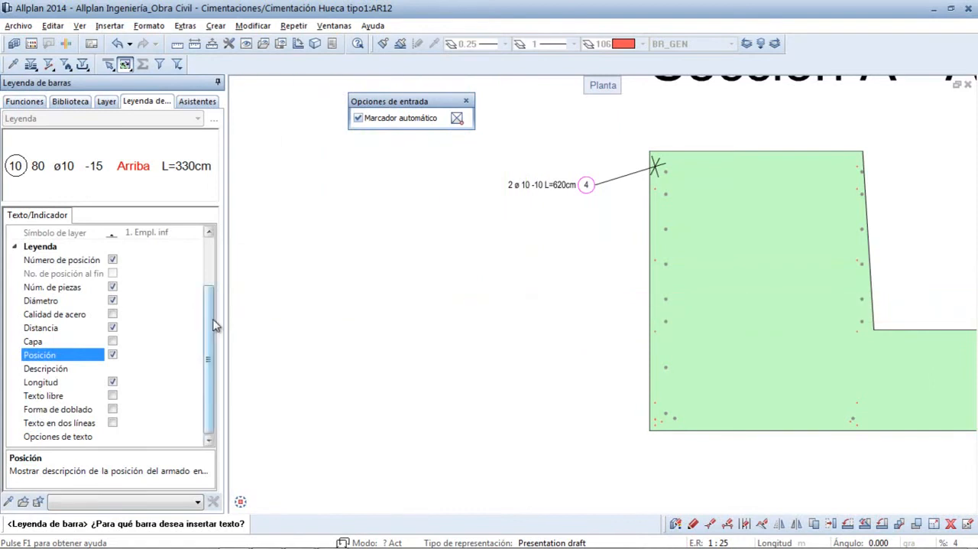
- Turn off the pointer end symbol and place bar legends for two lower bars at the left edge of Sección A - A
left_click_drag(213, 325, 213, 265)
left_click(112, 260)
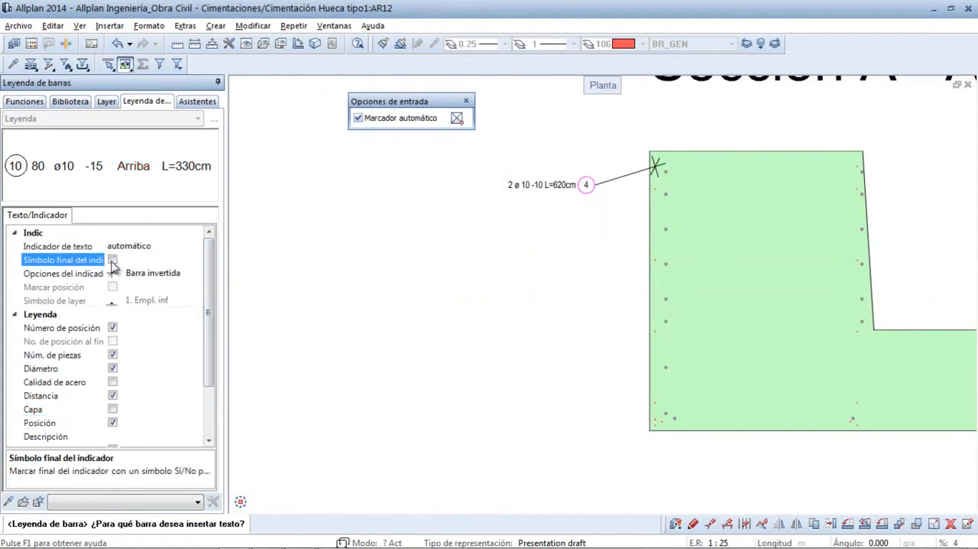
left_click(657, 266)
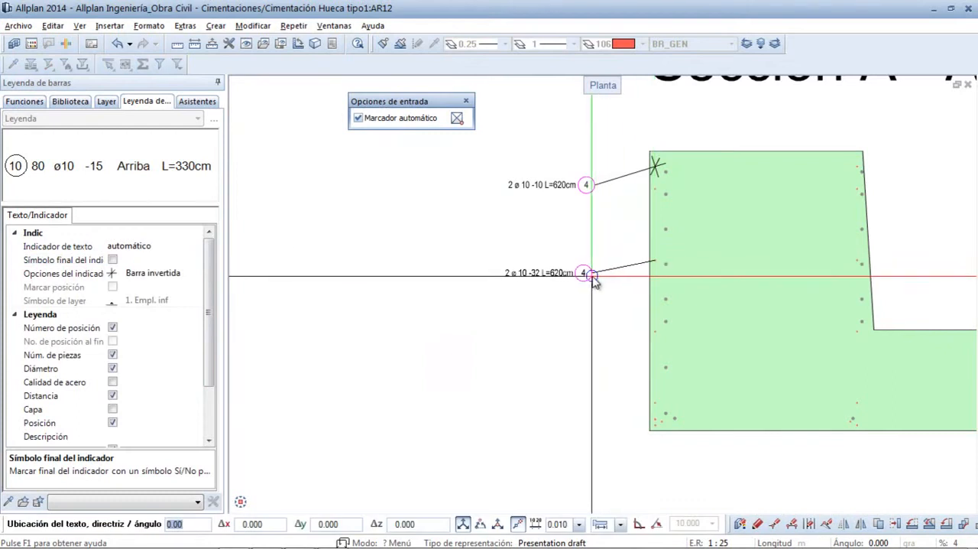
left_click(592, 279)
left_click(631, 358)
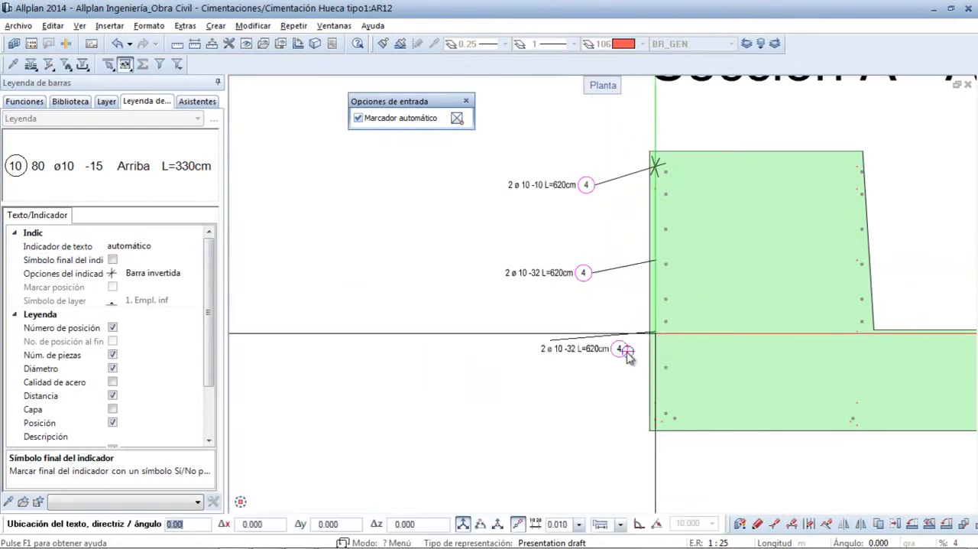
left_click(599, 361)
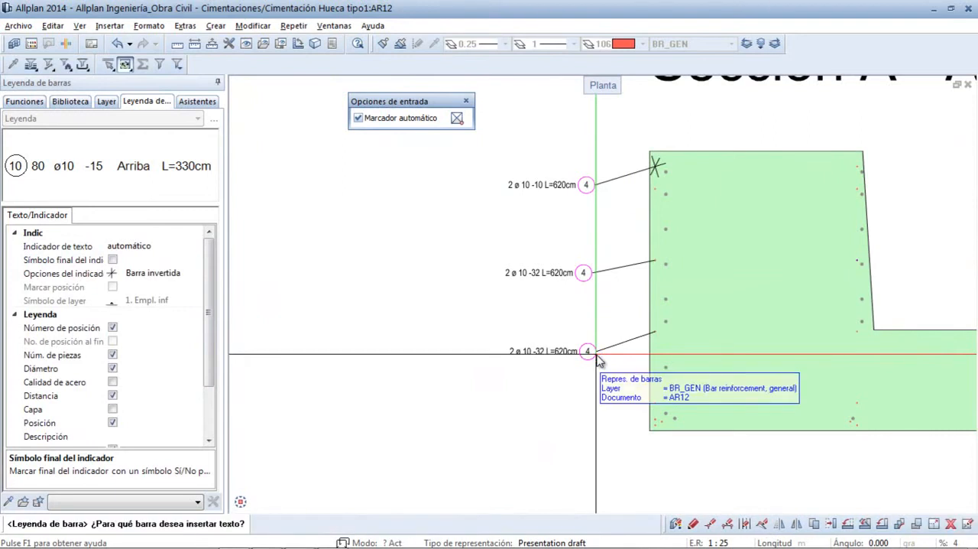
key("Escape")
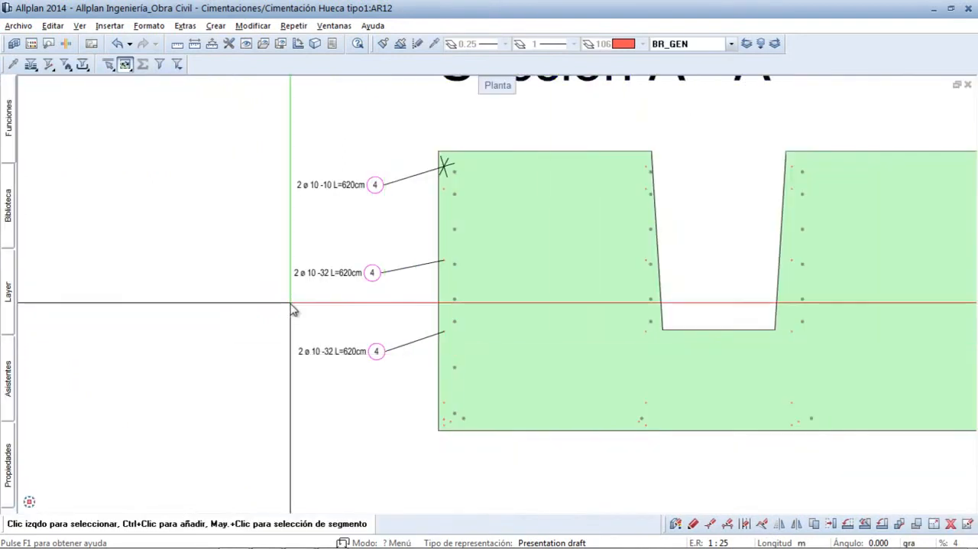
- Start a new section of the footing from the Planta view, with the viewing direction set from below the plan
middle_click(290, 304)
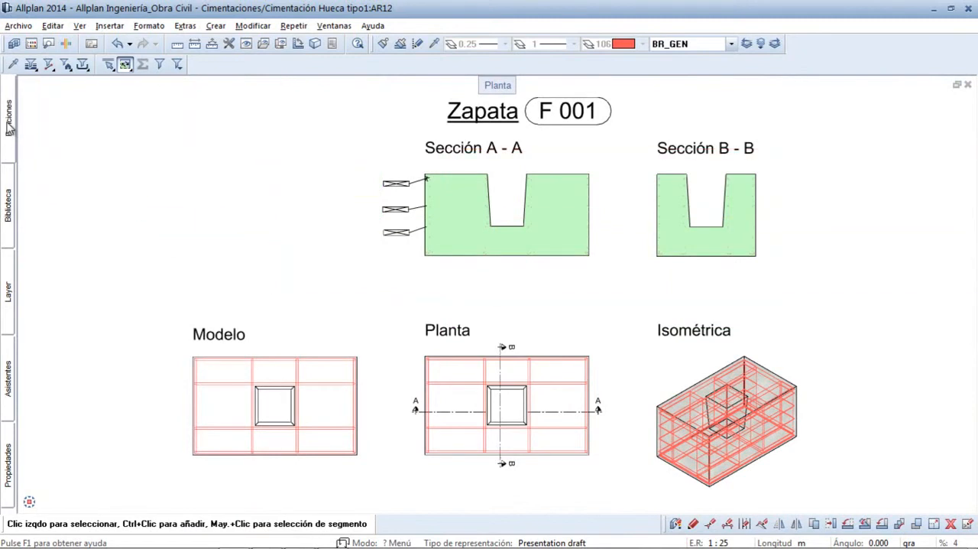
mouse_move(8, 122)
left_click(83, 105)
left_click(86, 167)
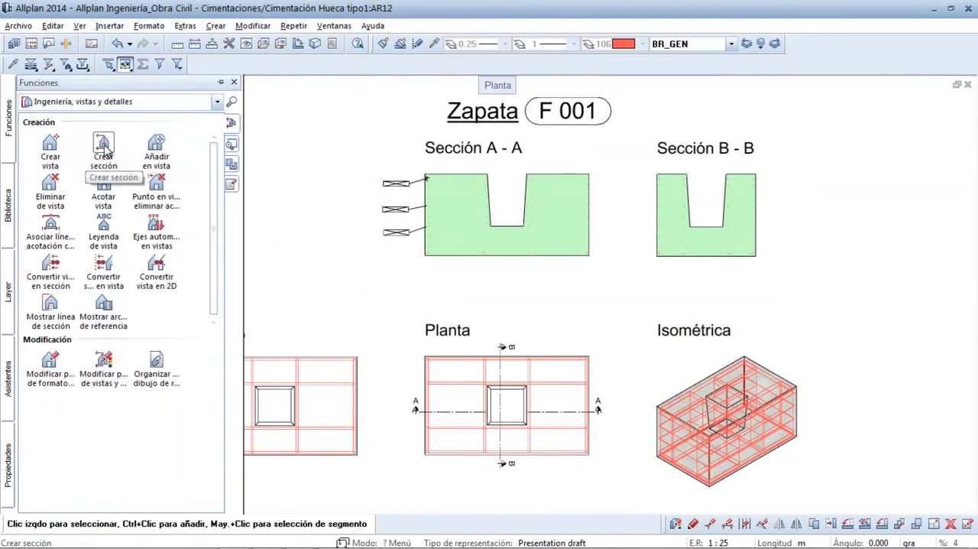
left_click(105, 146)
left_click_drag(406, 315, 631, 485)
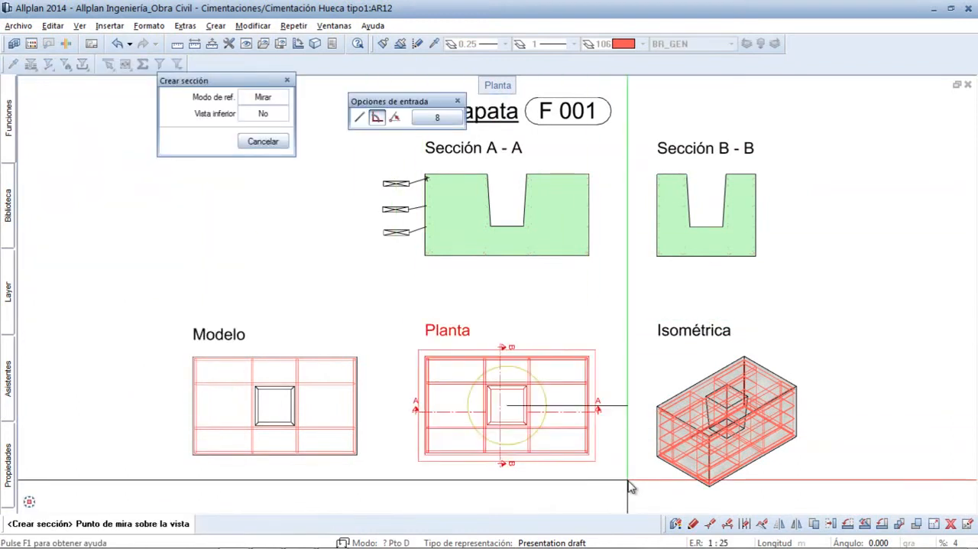
left_click(514, 493)
- Define the section range as a narrow band spanning the full width across the upper edge of the Planta view
middle_click_drag(622, 441, 374, 319, "ctrl")
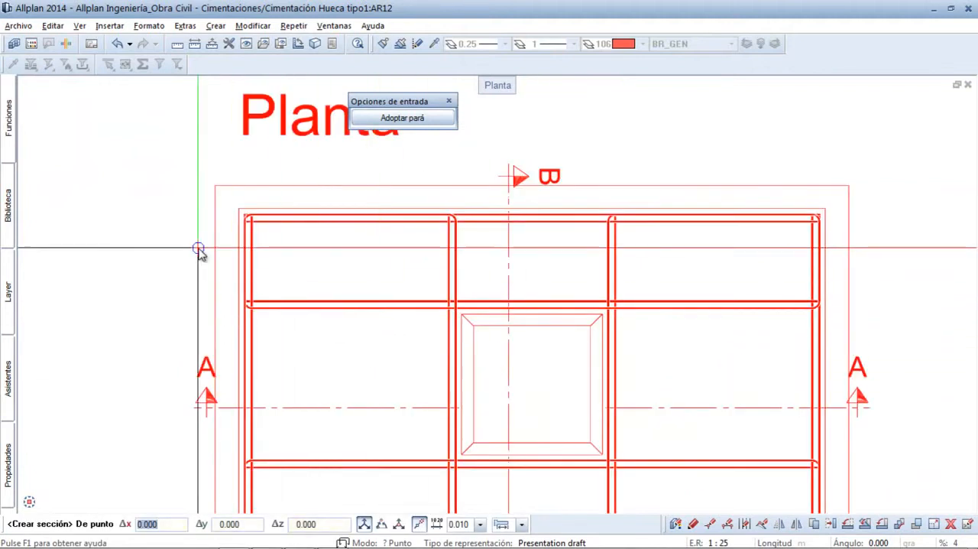
left_click(197, 247)
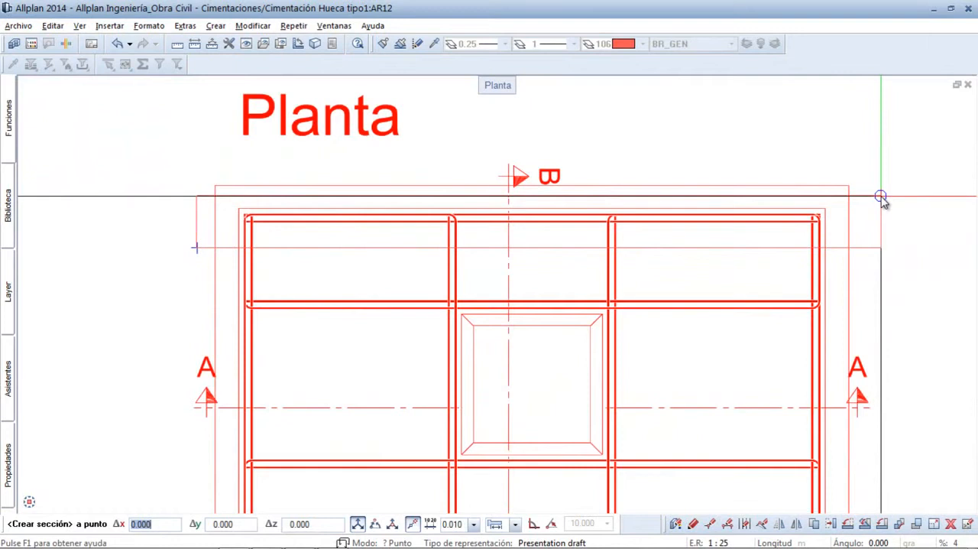
left_click(882, 199)
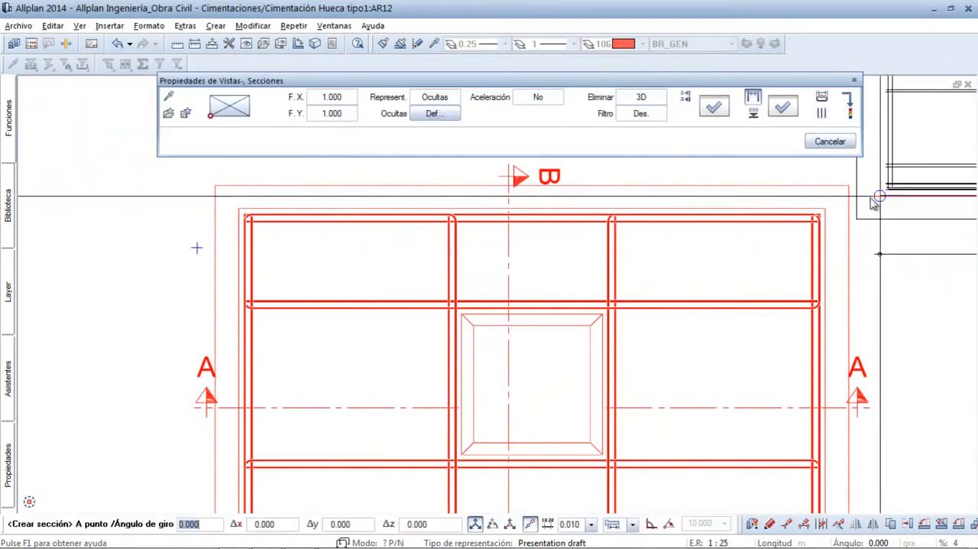
- Enable automatic reinforcement labelling, place the section level with and left of Sección A - A, and put its title above it
scroll(466, 338, "down", 5)
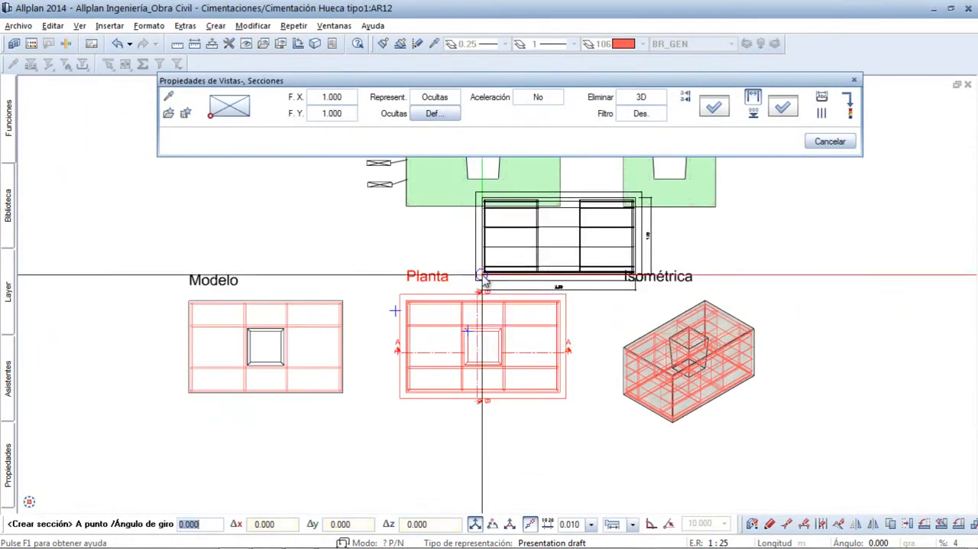
middle_click_drag(477, 285, 453, 356)
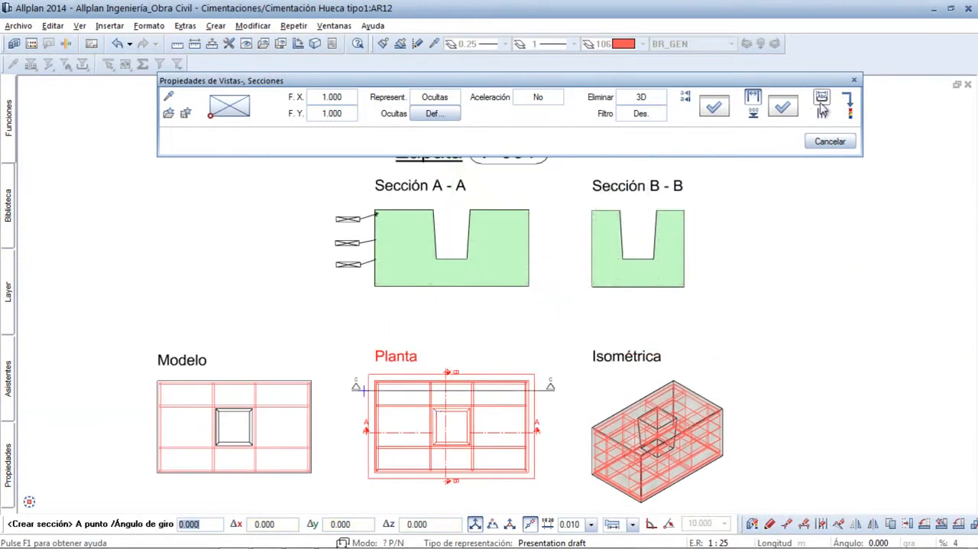
left_click(822, 102)
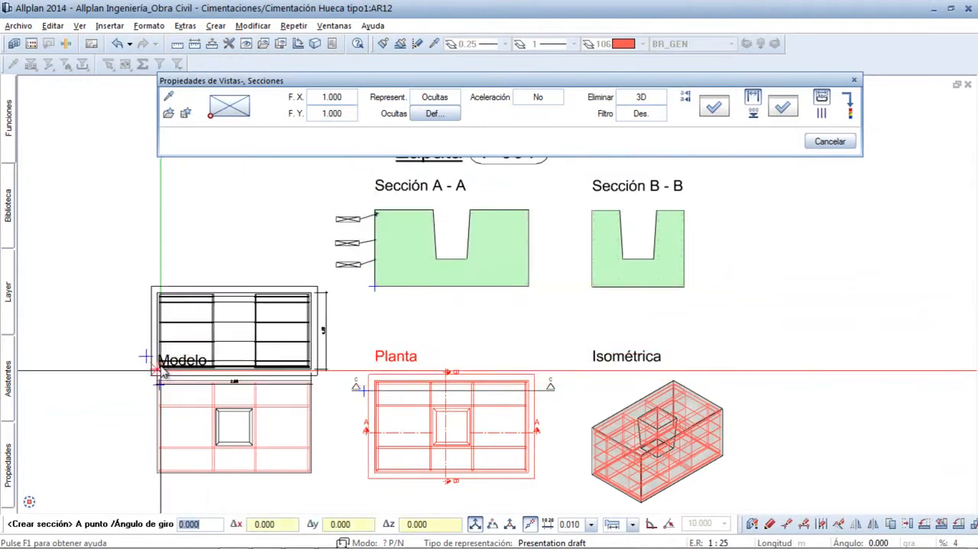
key("Escape")
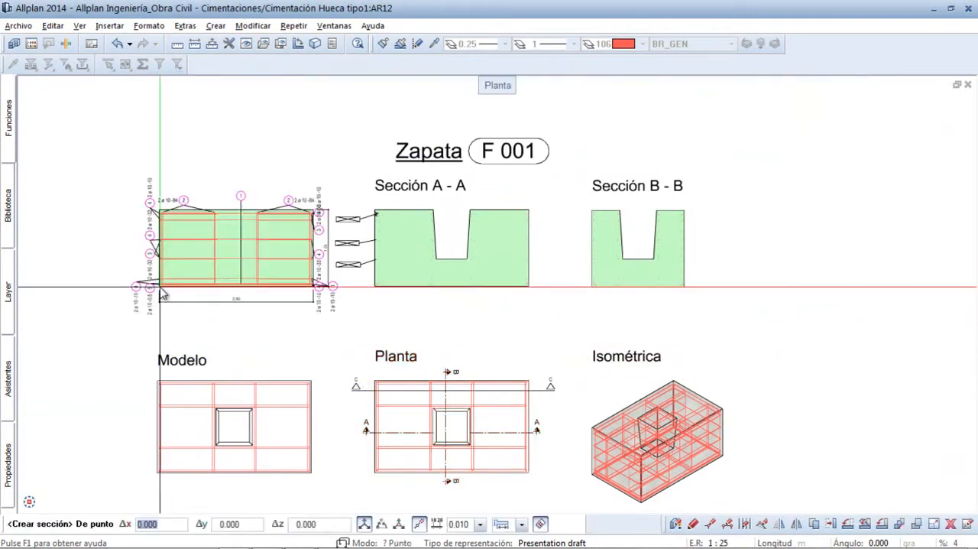
left_click(163, 295)
key("Return")
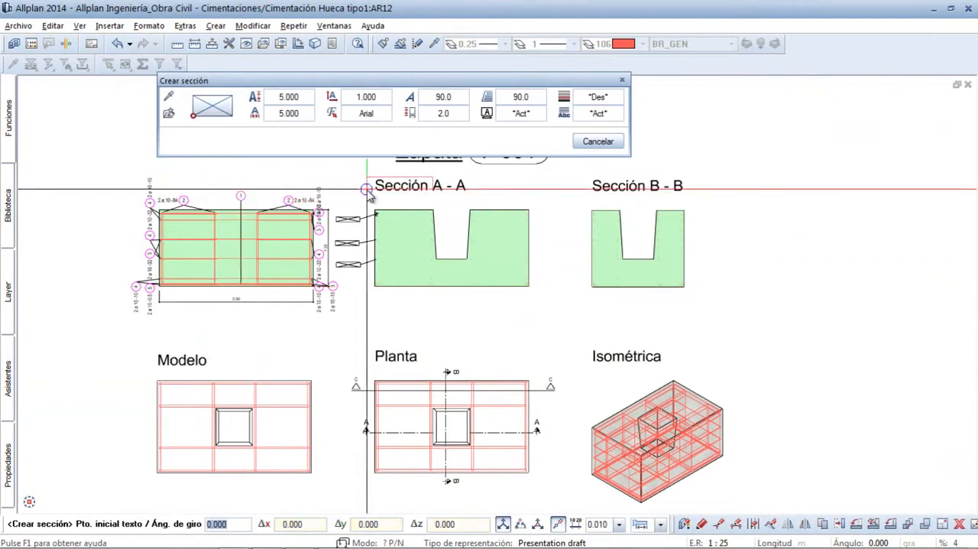
left_click(187, 190)
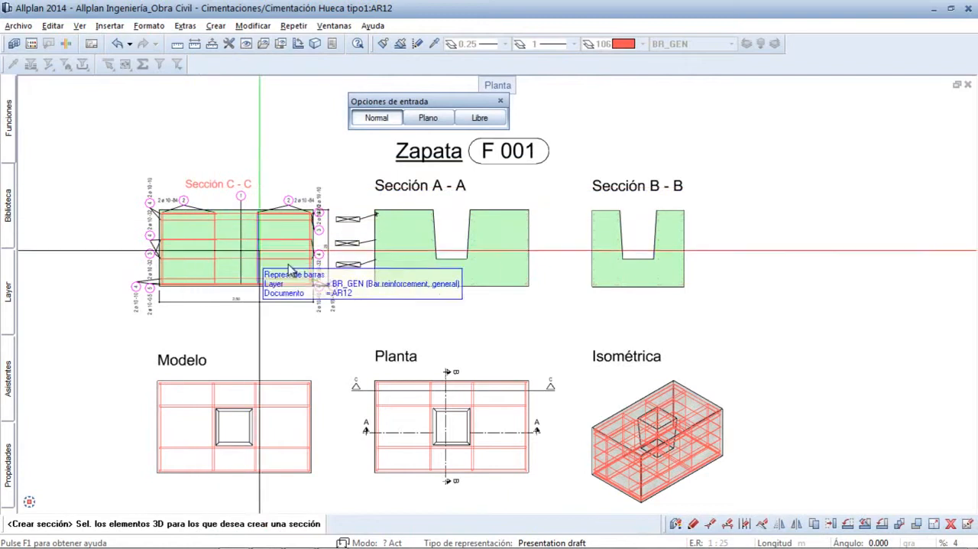
key("Escape")
- Move the bar mark 1 from above Sección C - C to just below the section's lower edge
middle_click_drag(379, 344, 126, 147, "ctrl")
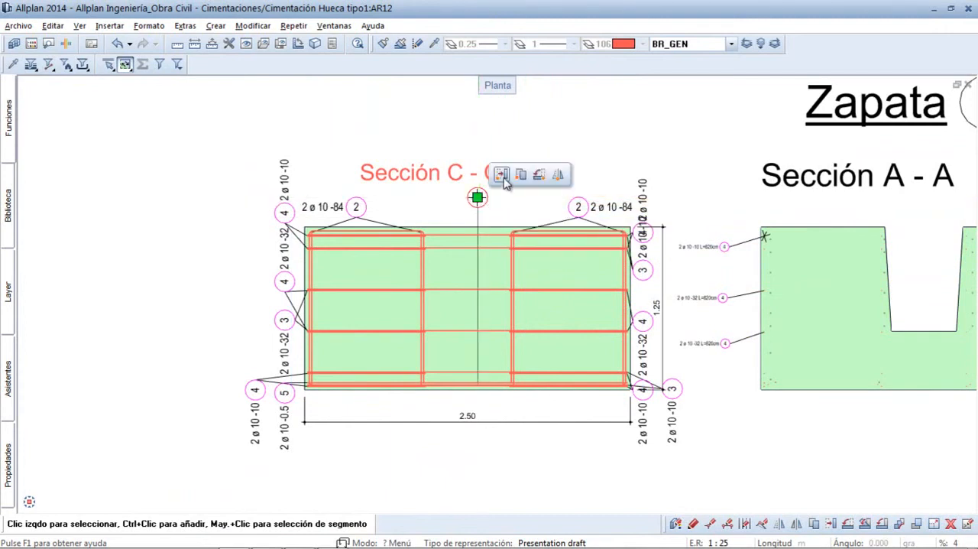
left_click(486, 401)
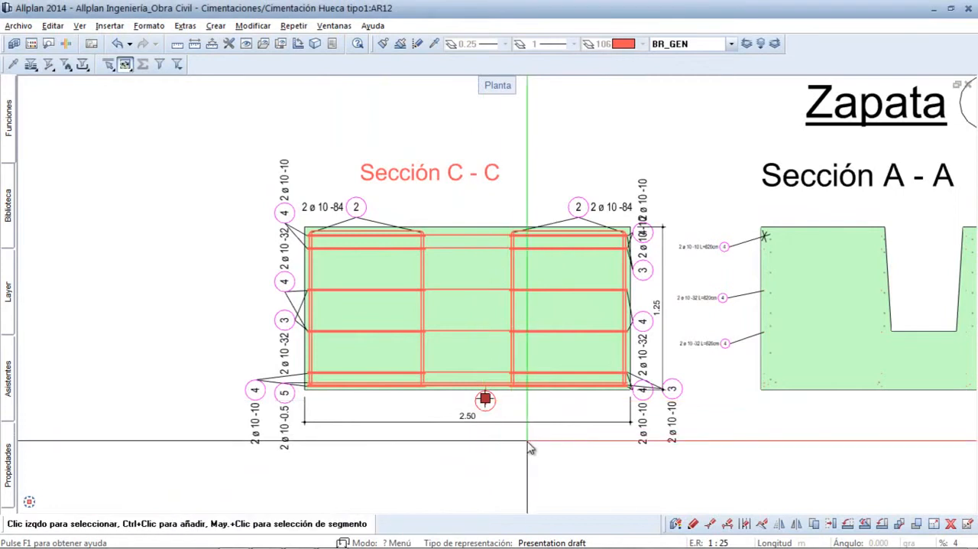
scroll(434, 361, "up", 5)
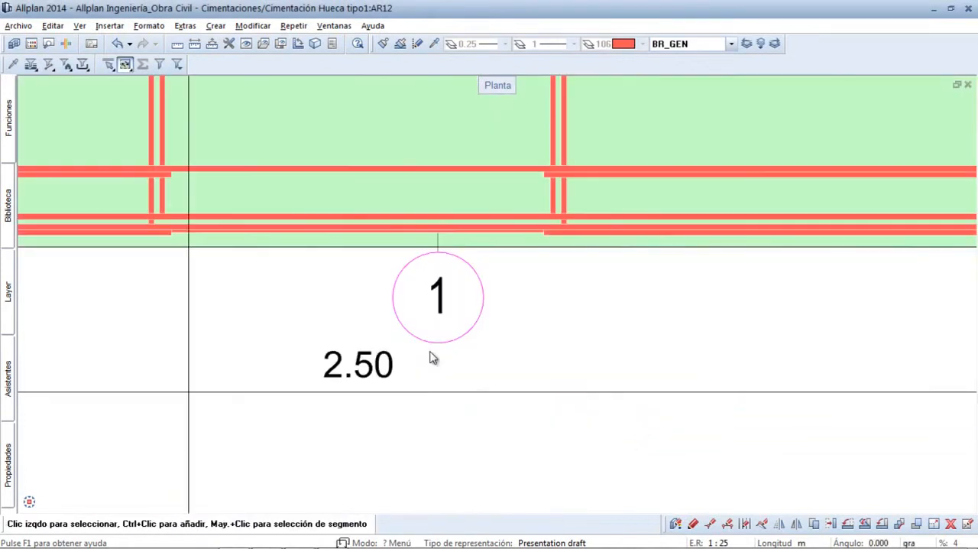
middle_click(430, 352)
middle_click(430, 352)
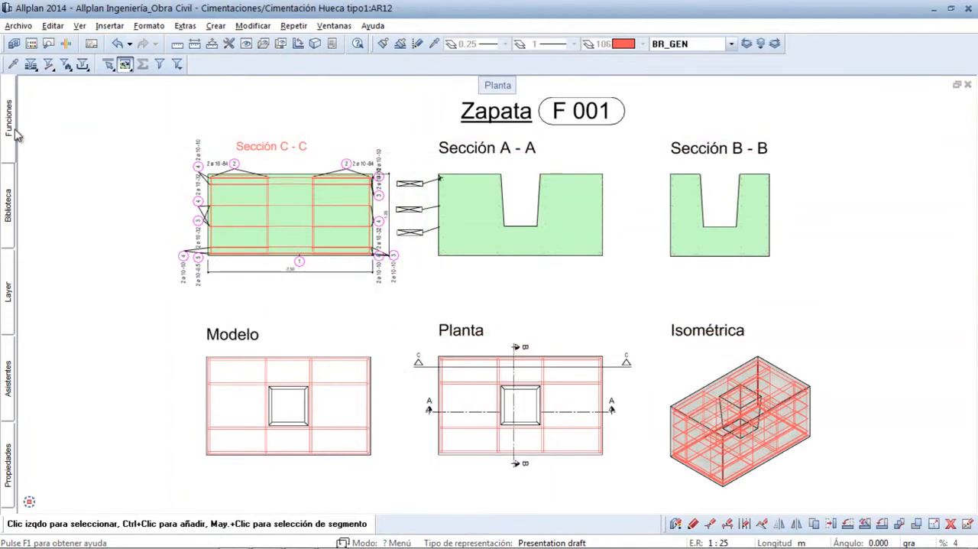
- Insert the associative "40 Listado de barras - formas de doblado" reinforcement legend beside the Isométrica view, clear of the sections
mouse_move(10, 127)
left_click(65, 104)
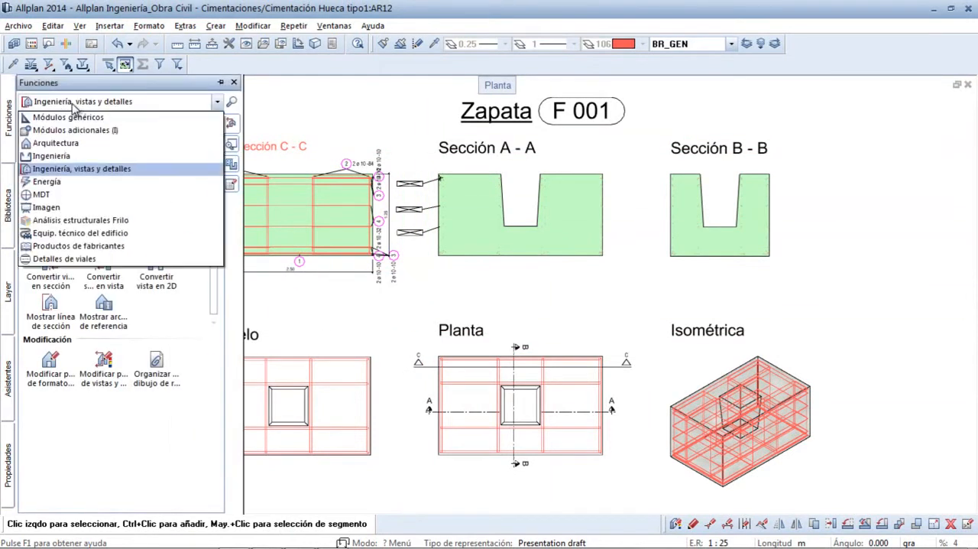
left_click(64, 157)
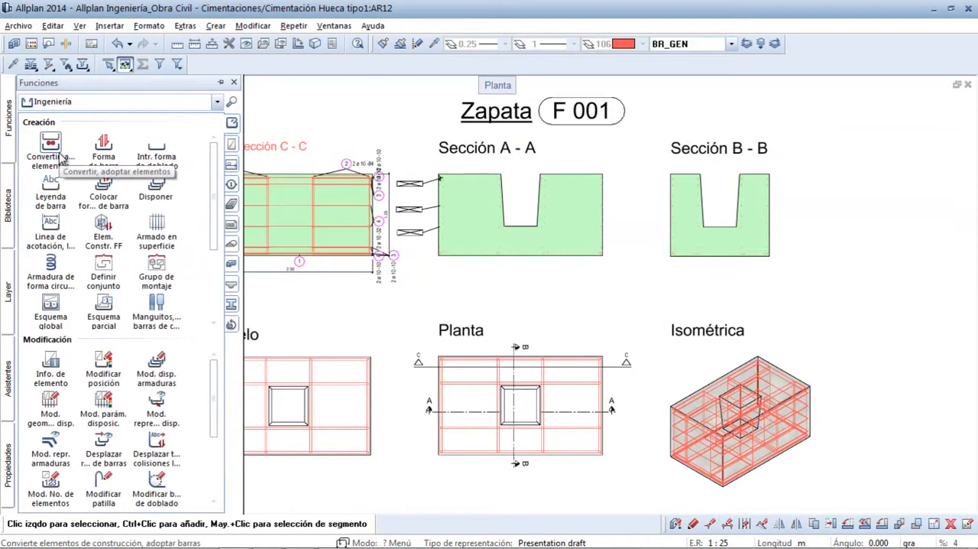
left_click_drag(216, 191, 213, 262)
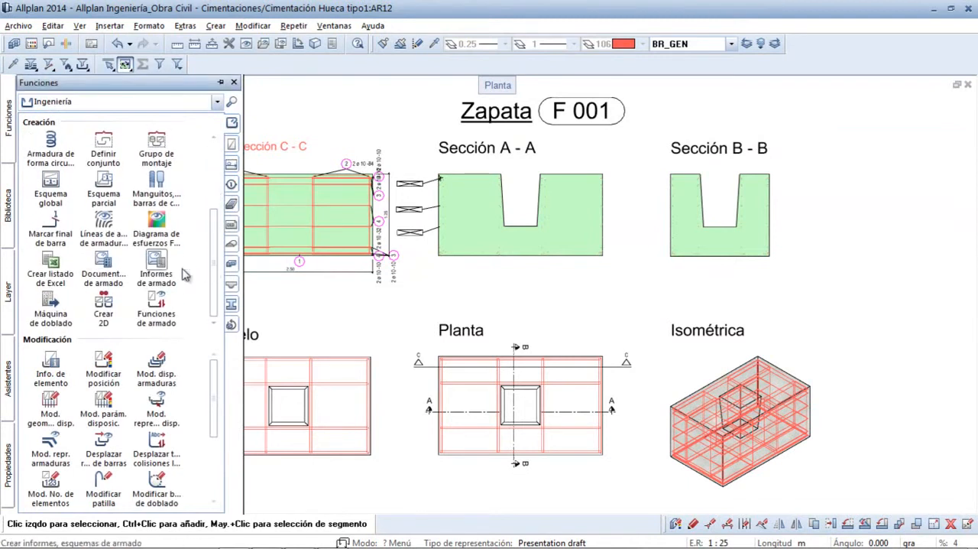
left_click(111, 268)
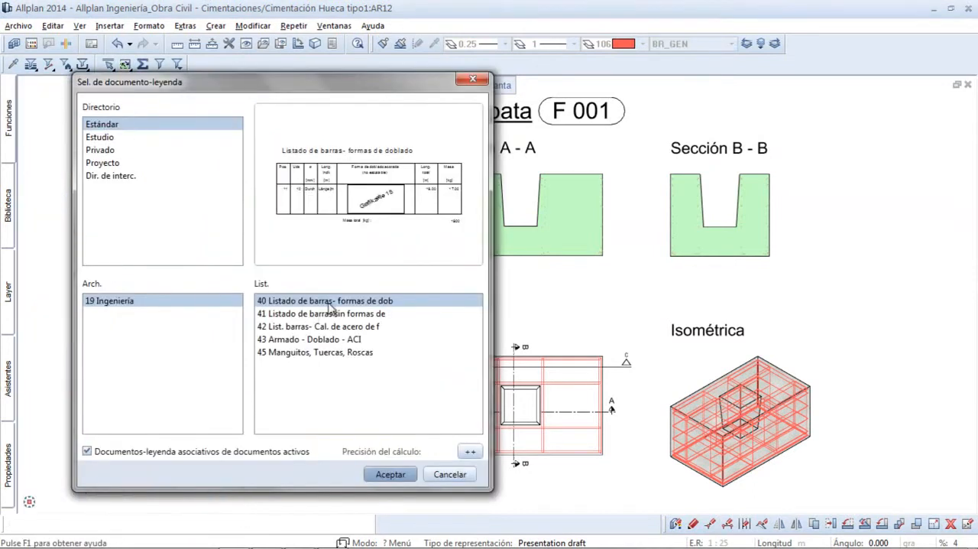
left_click(389, 474)
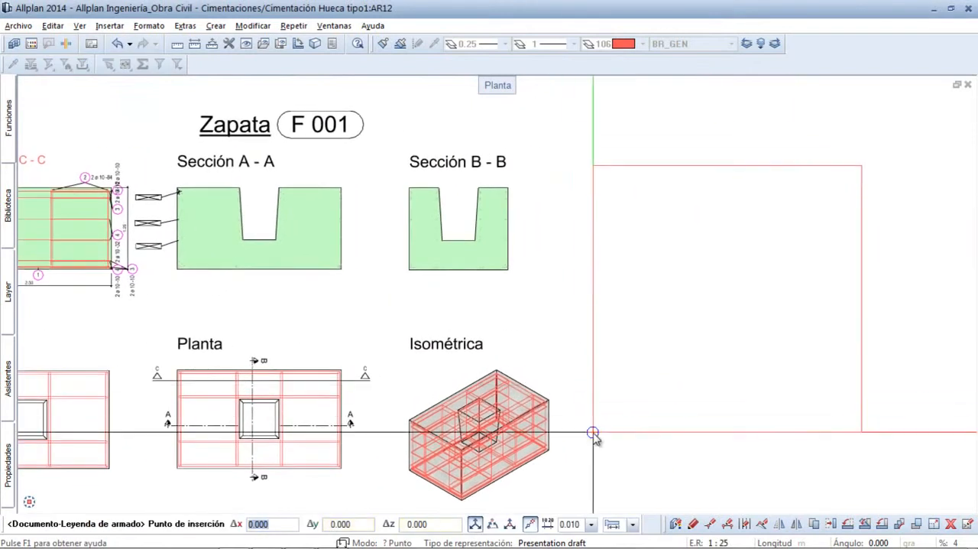
left_click(590, 434)
left_click_drag(894, 473, 578, 159)
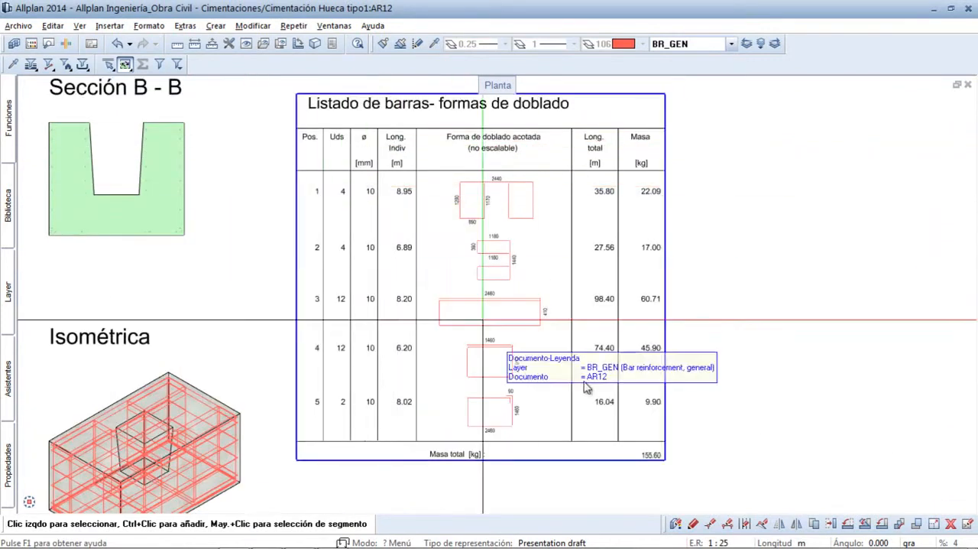
middle_click_drag(675, 475, 612, 433)
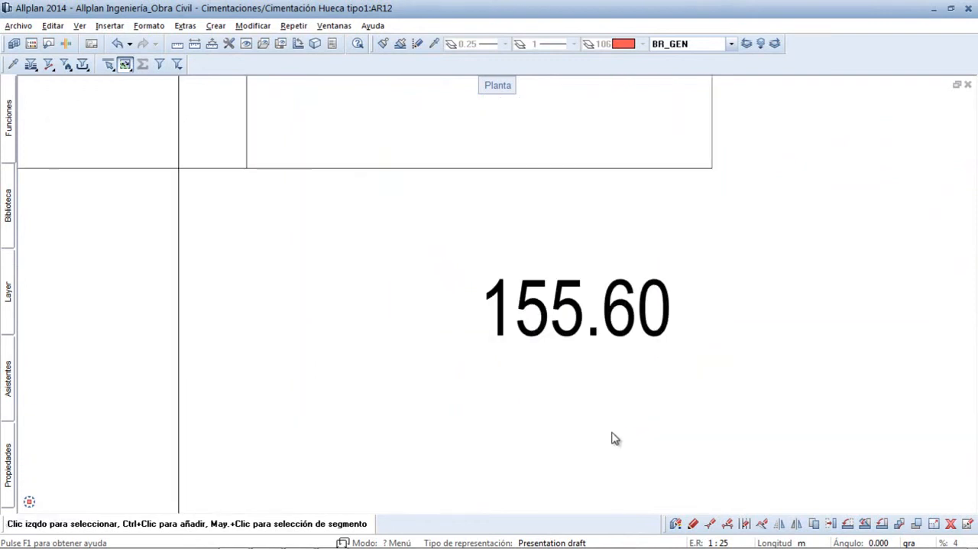
middle_click(612, 433)
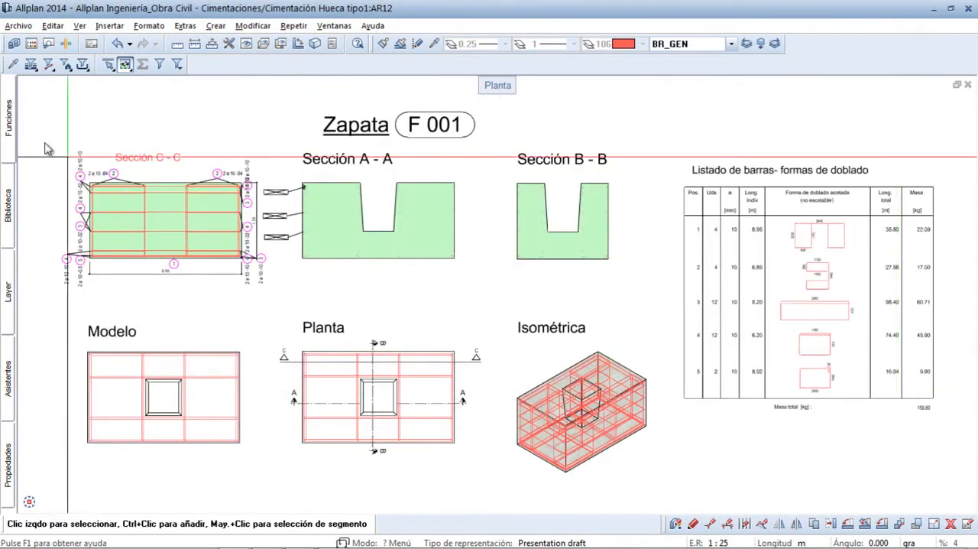
- Choose the first Cimentación element from the FF component catalogue and accept its Zapata Tipo 1 settings with 10.0 mm bars at 0.100 m
mouse_move(8, 115)
scroll(202, 227, "up", 3)
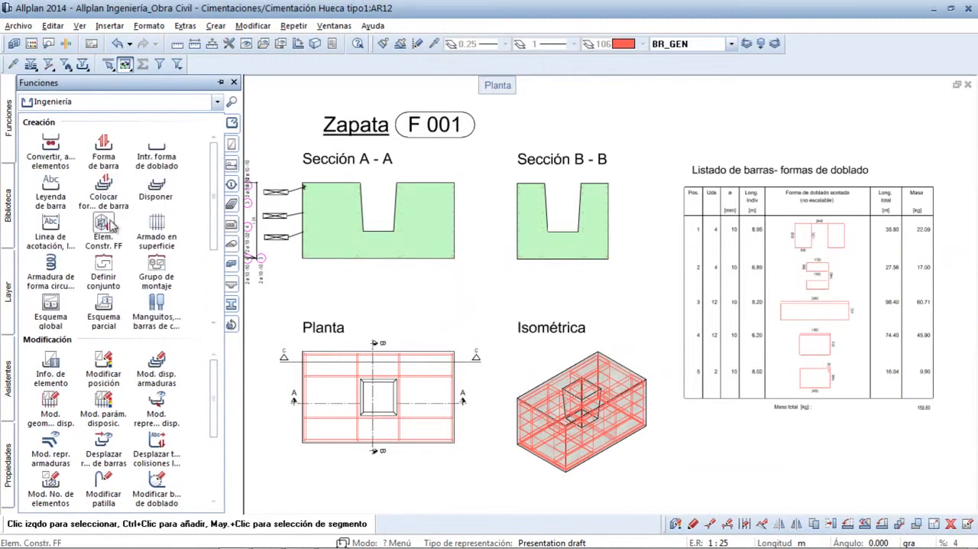
left_click(104, 223)
left_click(163, 91)
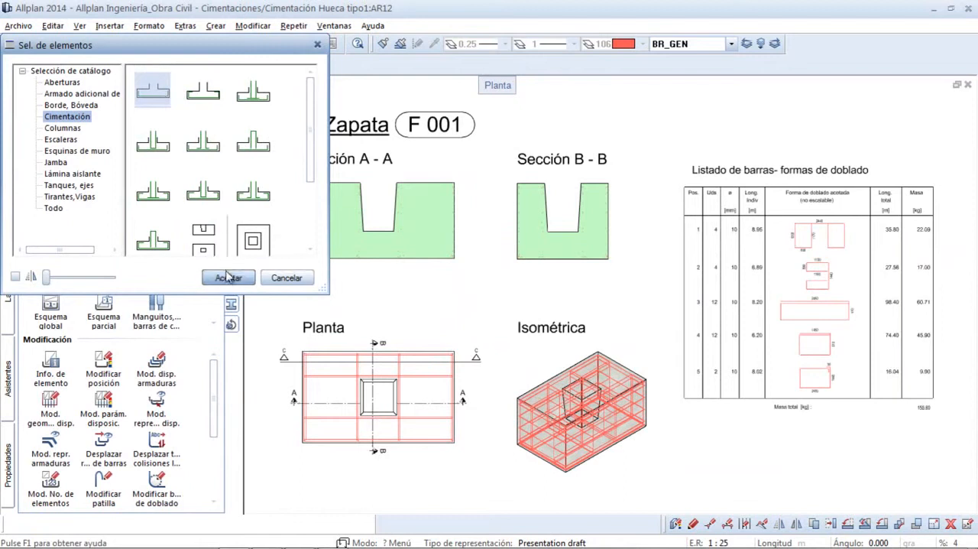
left_click(228, 278)
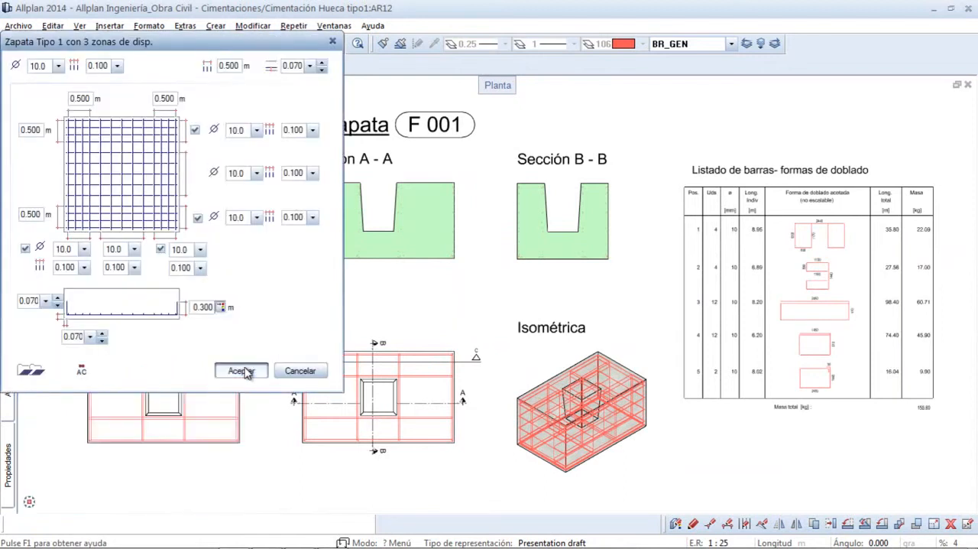
left_click(243, 370)
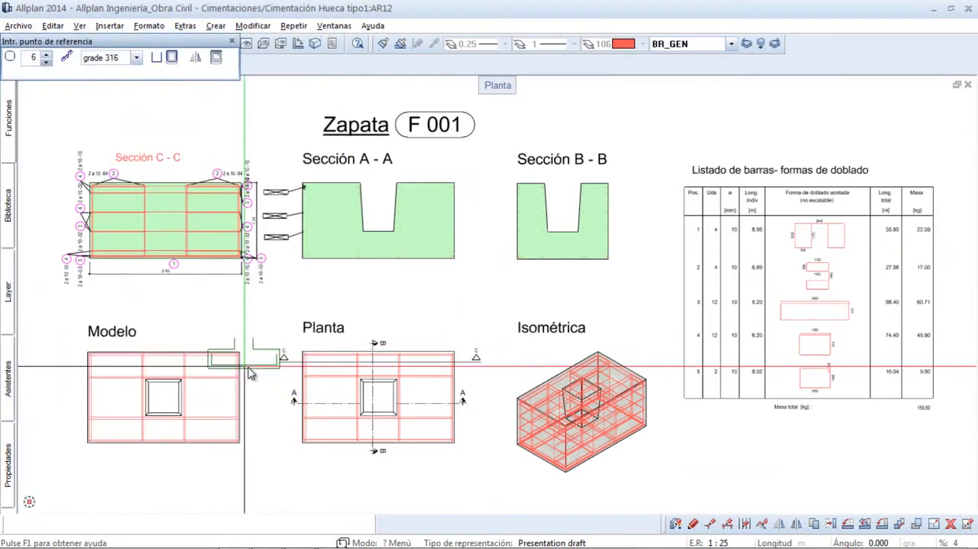
- Place the footing reinforcement on the bottom edge of Sección A - A with placement depth from -3.139 to -1.639 m, and inspect the updated isometric and bar list
left_click(348, 260)
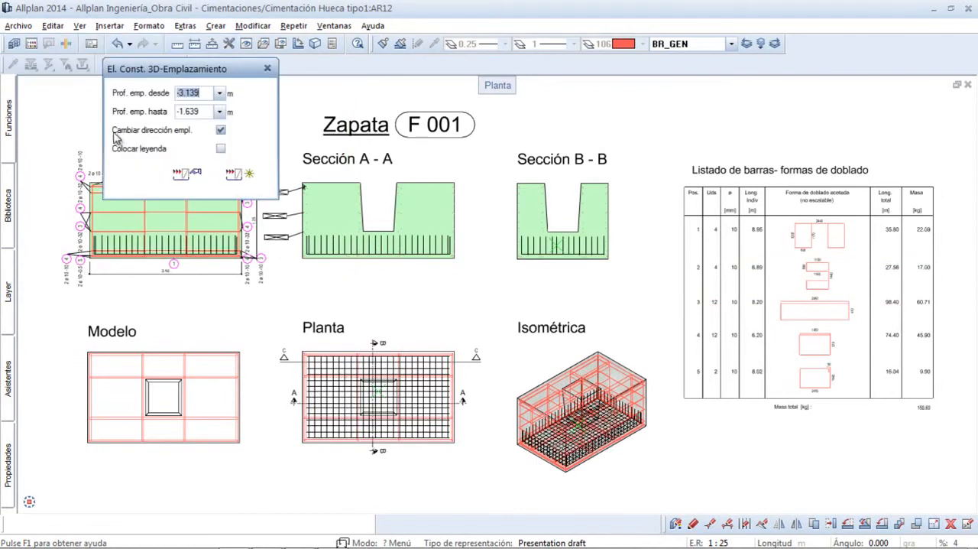
left_click(241, 176)
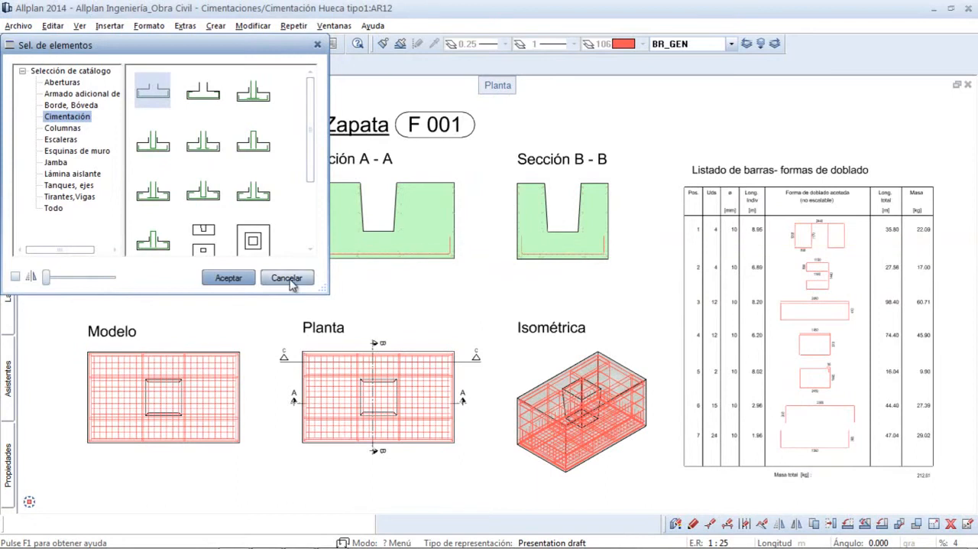
left_click(287, 278)
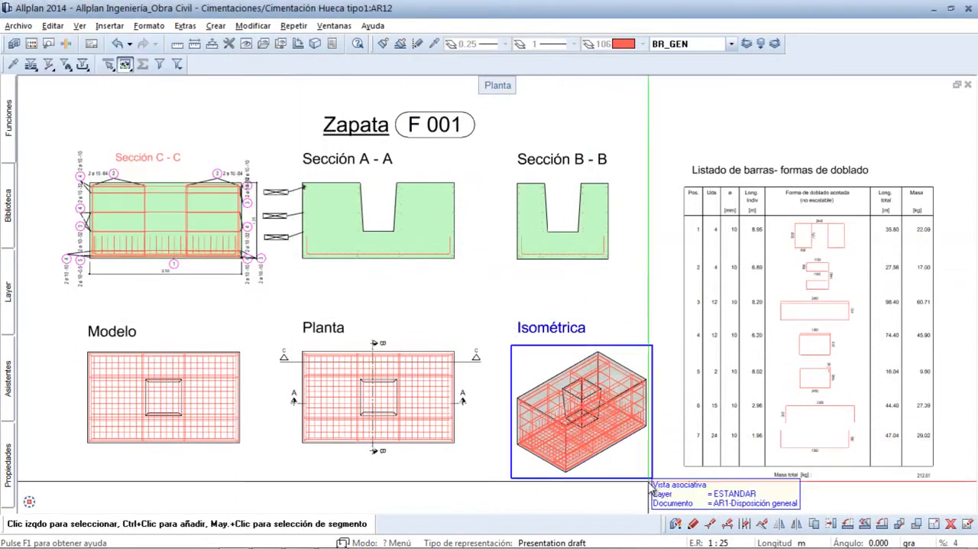
scroll(507, 403, "up", 3)
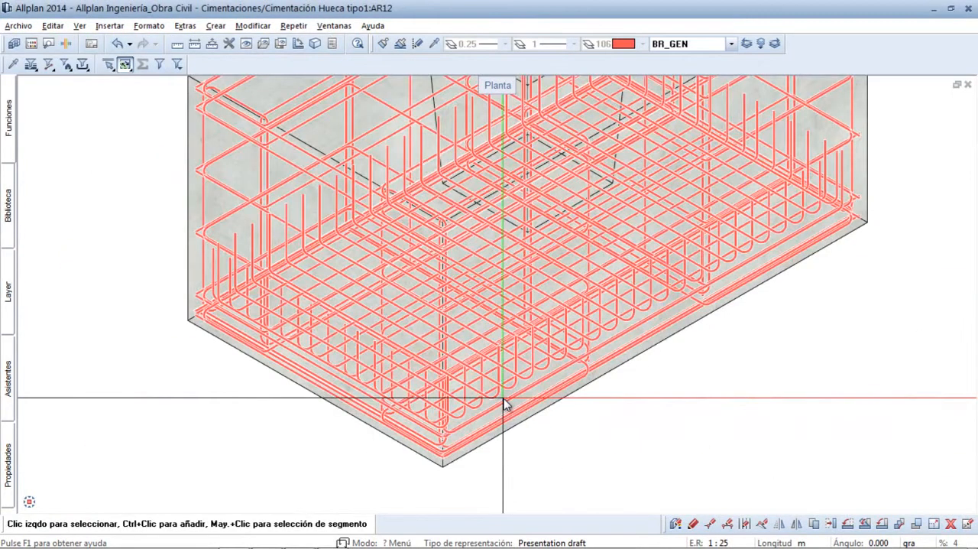
middle_click(159, 238)
middle_click(159, 238)
mouse_move(953, 489)
middle_mouse_down("ctrl")
mouse_move(806, 408)
mouse_move(672, 358)
middle_mouse_up("ctrl")
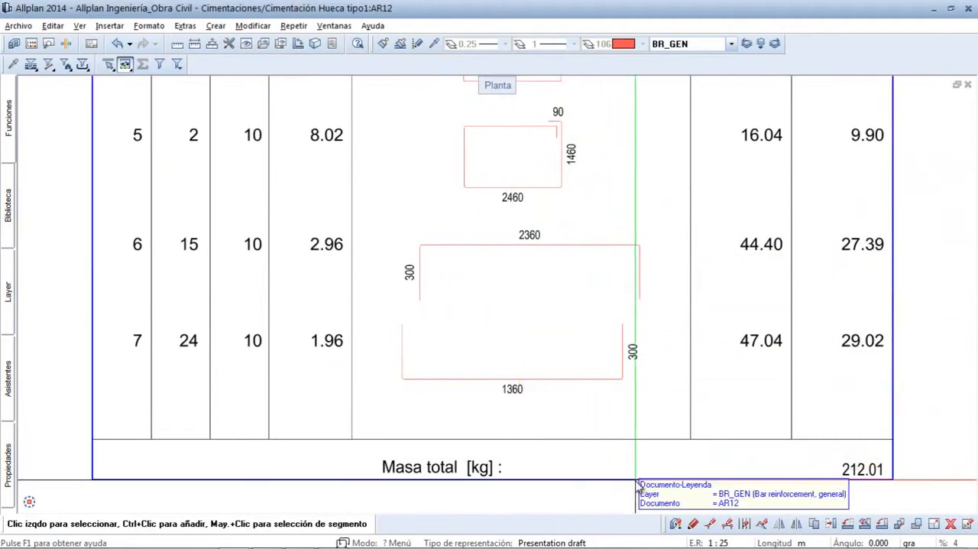
middle_click(56, 219)
middle_click(55, 219)
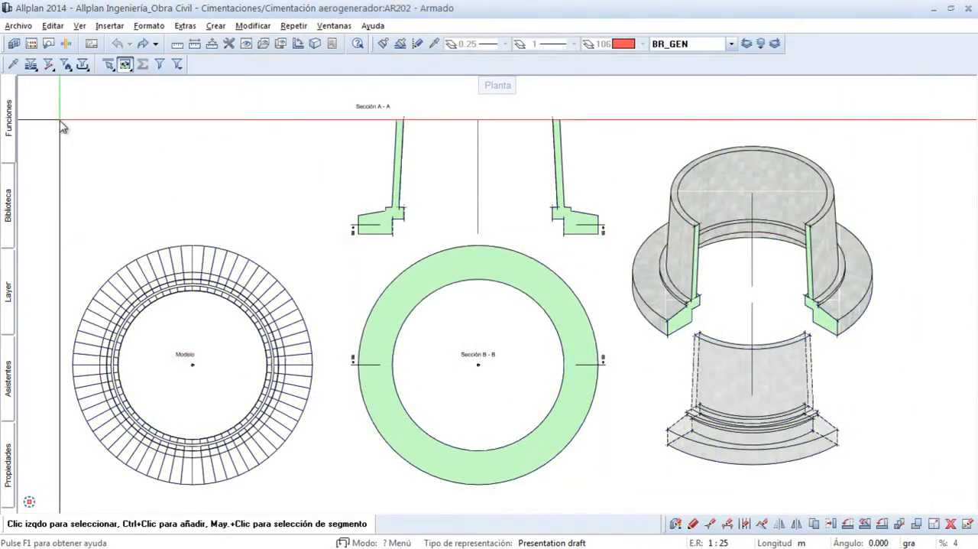
- Start circular-shape reinforcement of the wind turbine foundation with the Armadura circular type and review its cross-section parameters
left_click(10, 118)
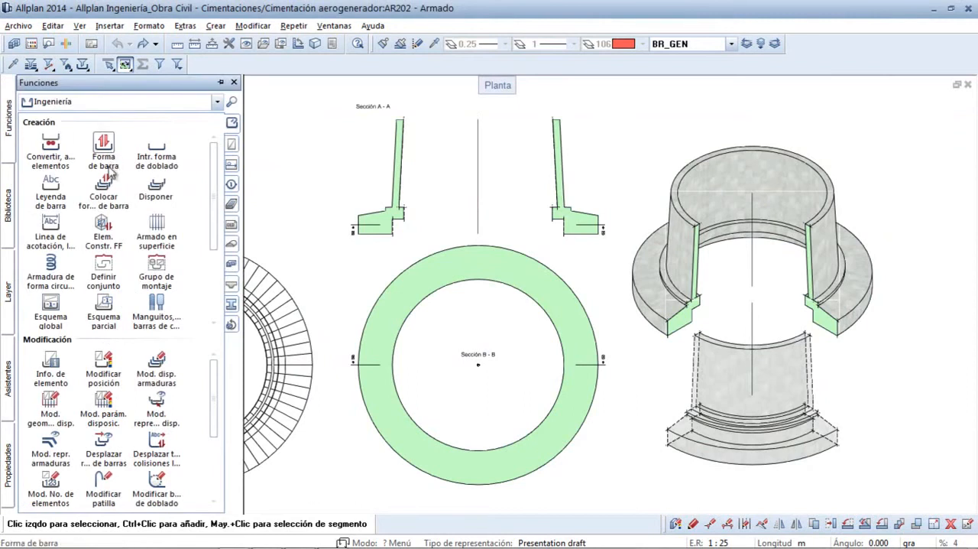
left_click(51, 265)
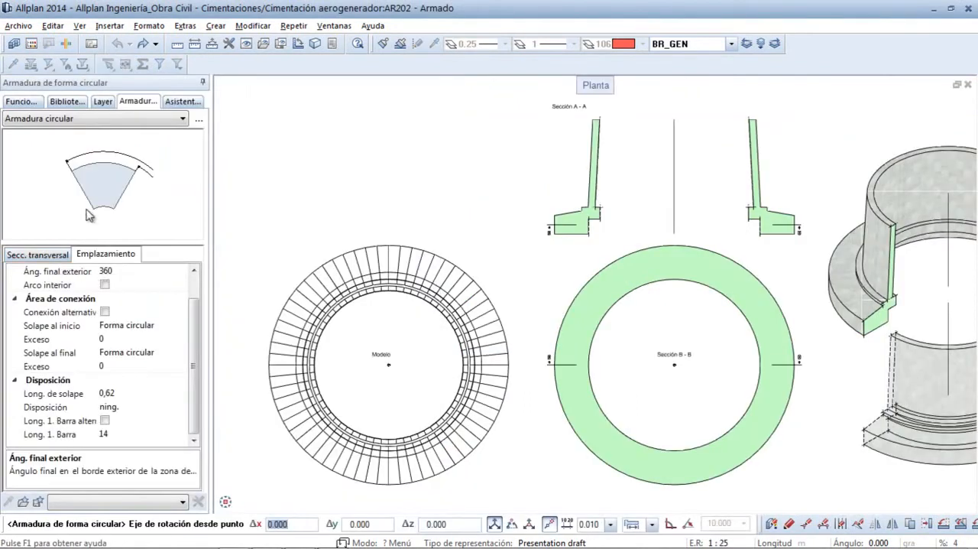
left_click(98, 122)
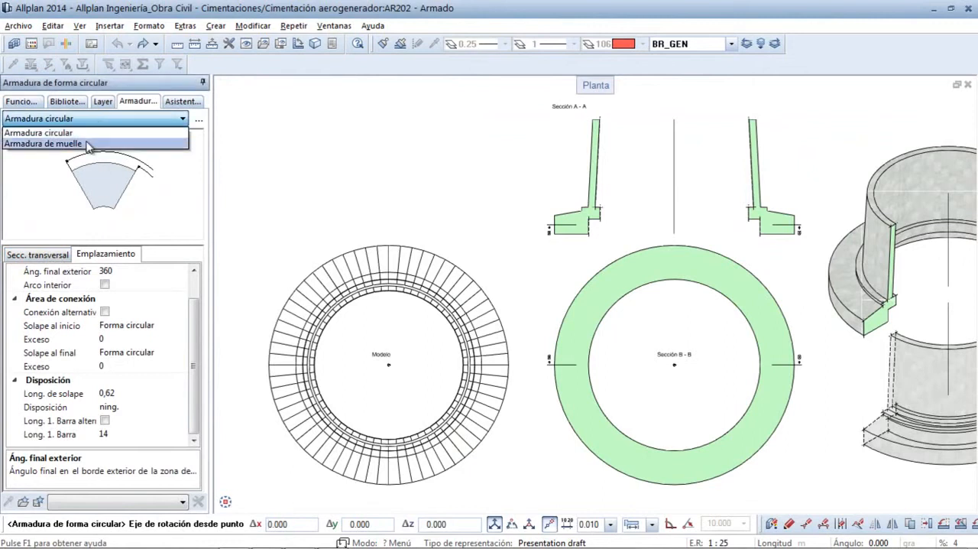
left_click(89, 143)
left_click(91, 120)
left_click(88, 130)
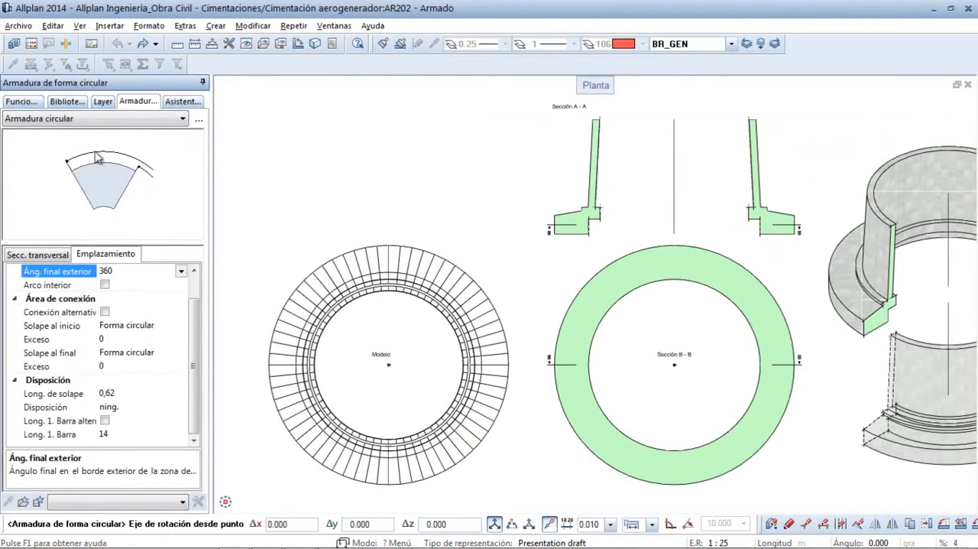
left_click(46, 257)
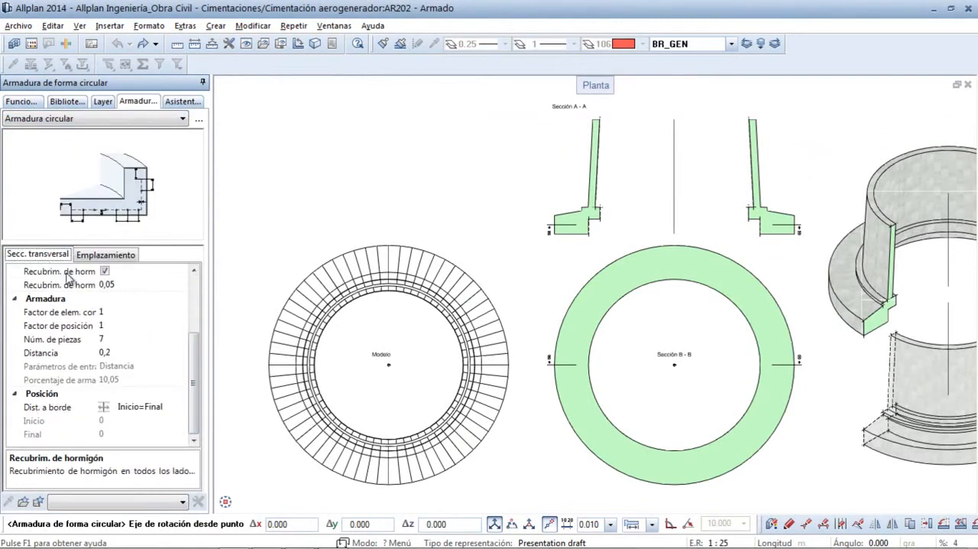
left_click_drag(195, 349, 199, 295)
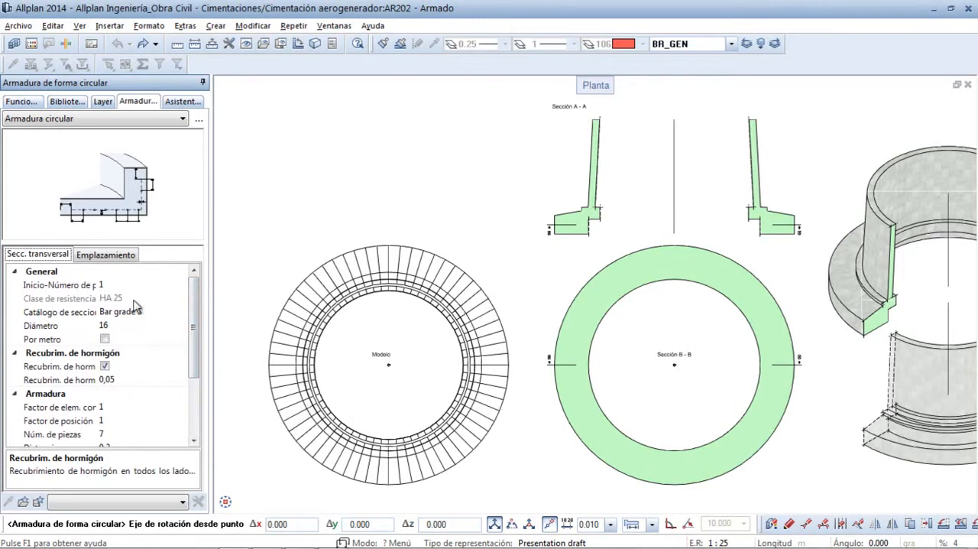
- Define the rotation axis along the centre line of Sección A - A and the contour along the right-hand footing's bottom edge
left_click(676, 237)
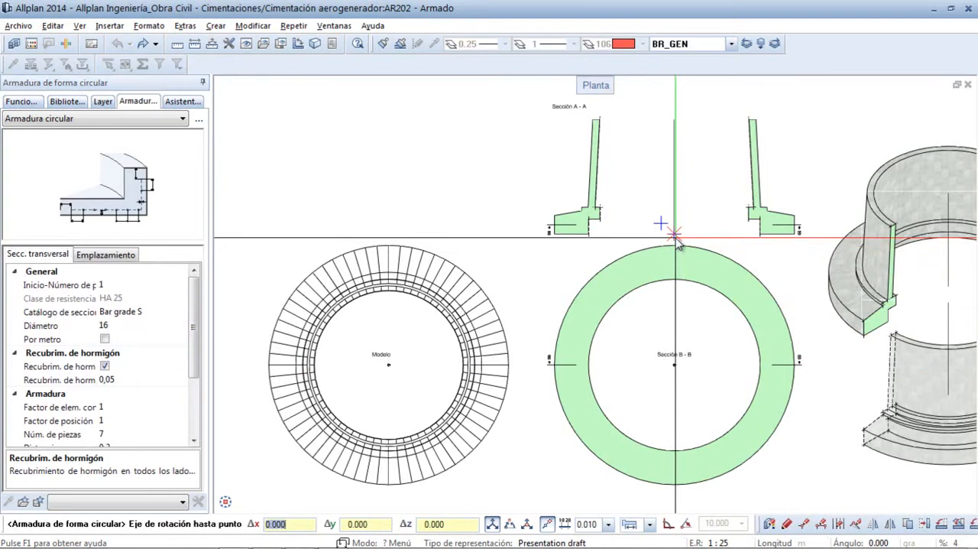
left_click(671, 123)
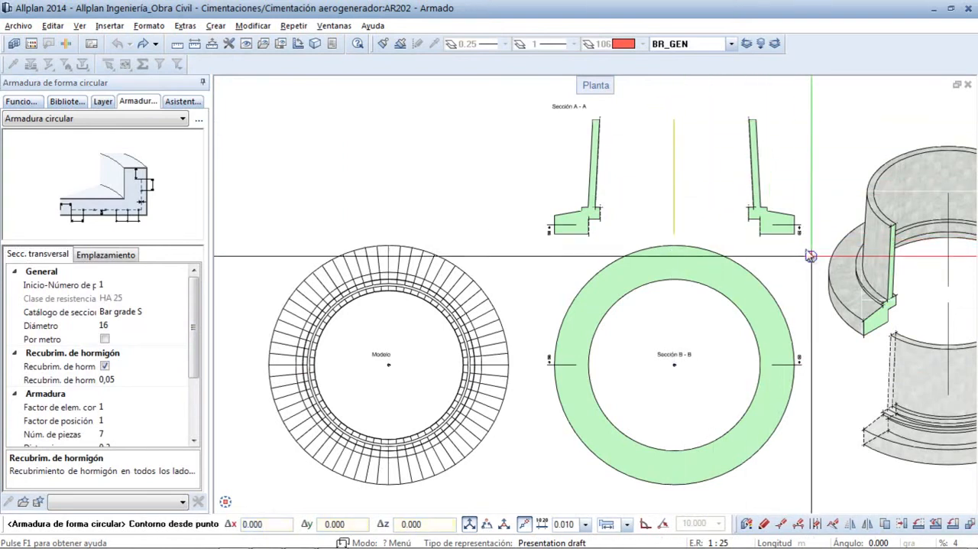
scroll(774, 217, "up", 5)
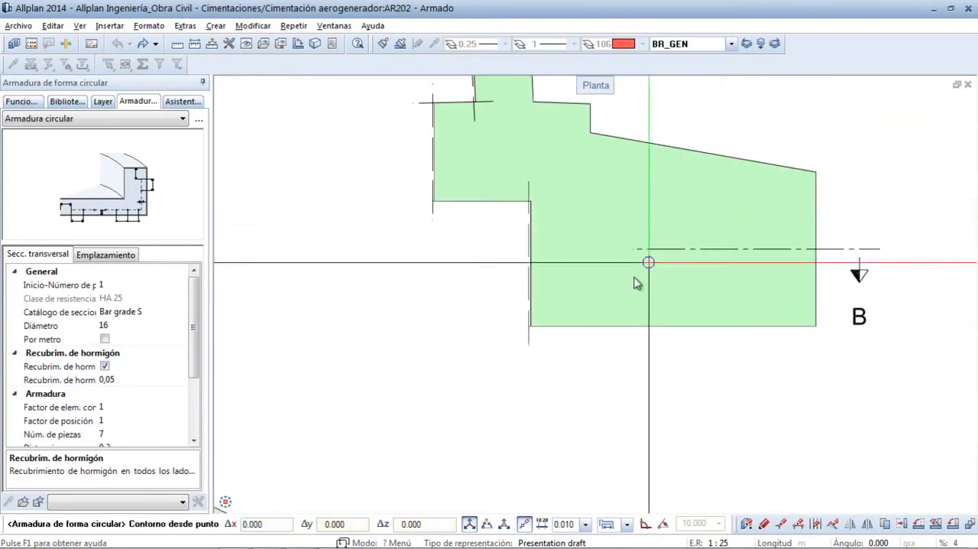
left_click(528, 326)
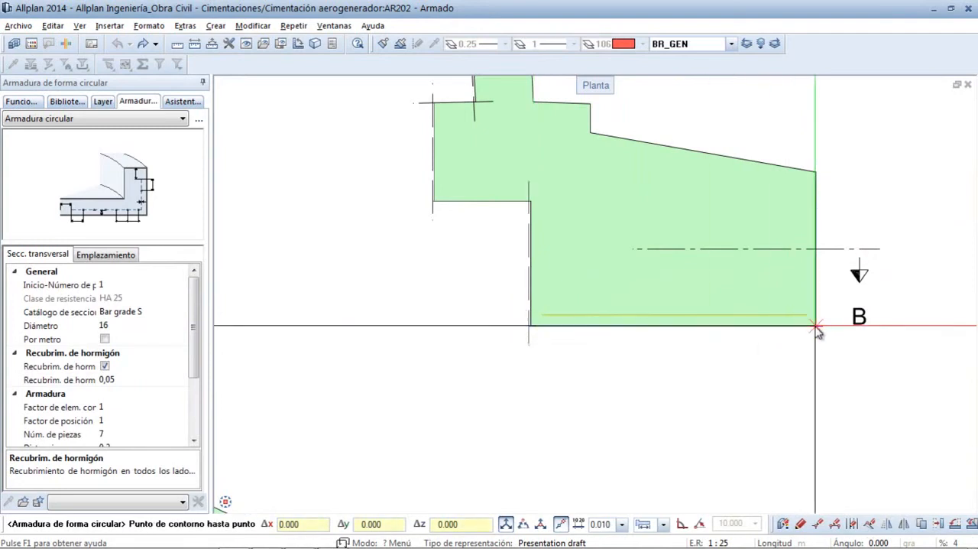
left_click(745, 359)
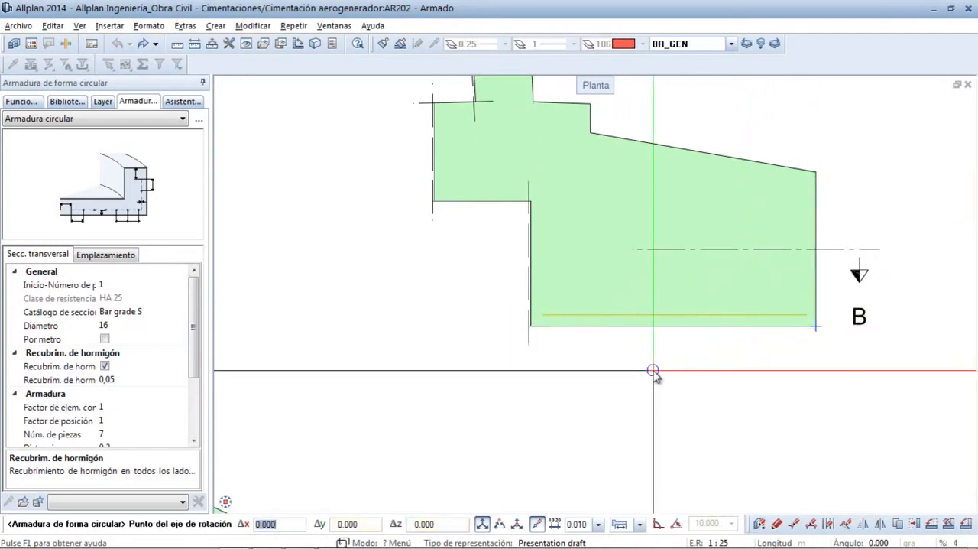
- Set the centre of Sección B - B as the rotation axis point to generate the rings
middle_click(457, 387)
middle_click(457, 386)
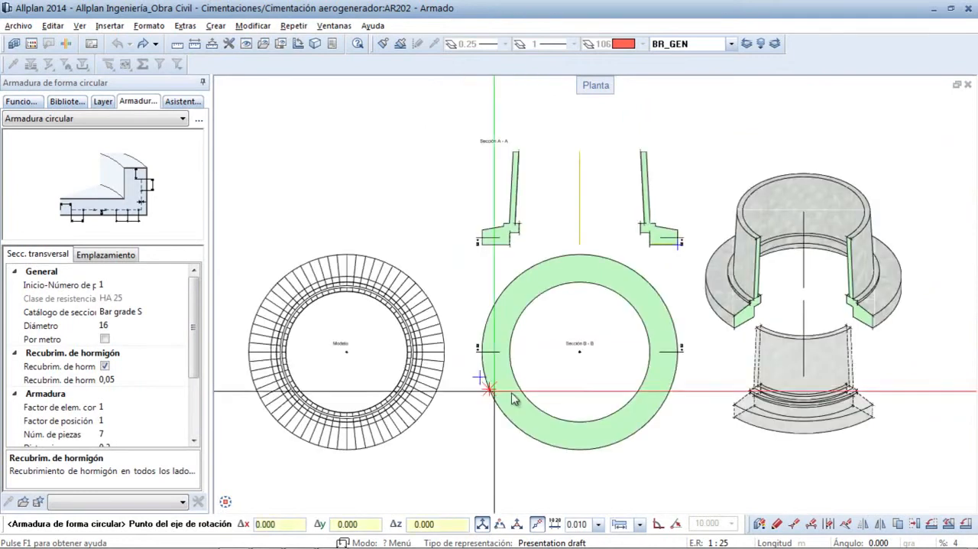
left_click(579, 360)
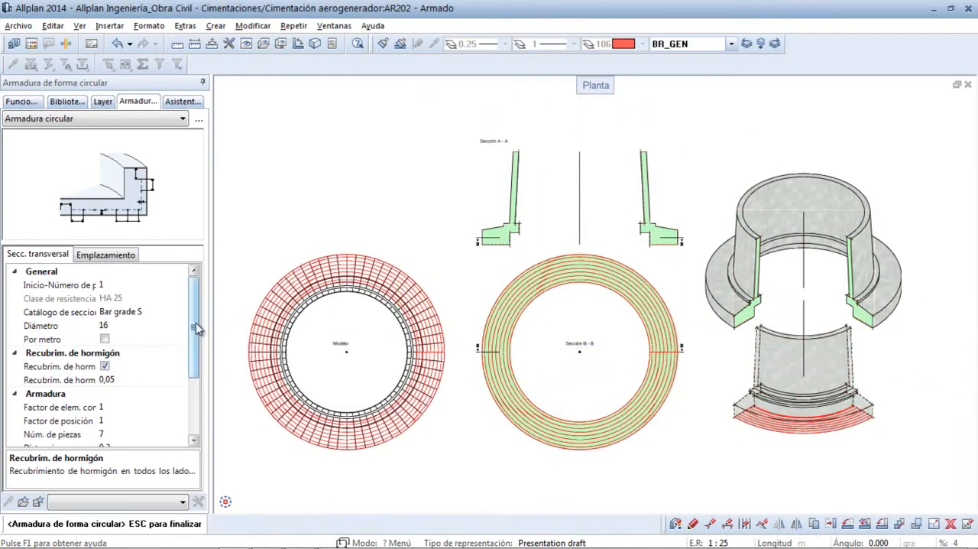
- Try a distance of 0,4 between the rings and return it to 0,2
left_click_drag(195, 327, 195, 365)
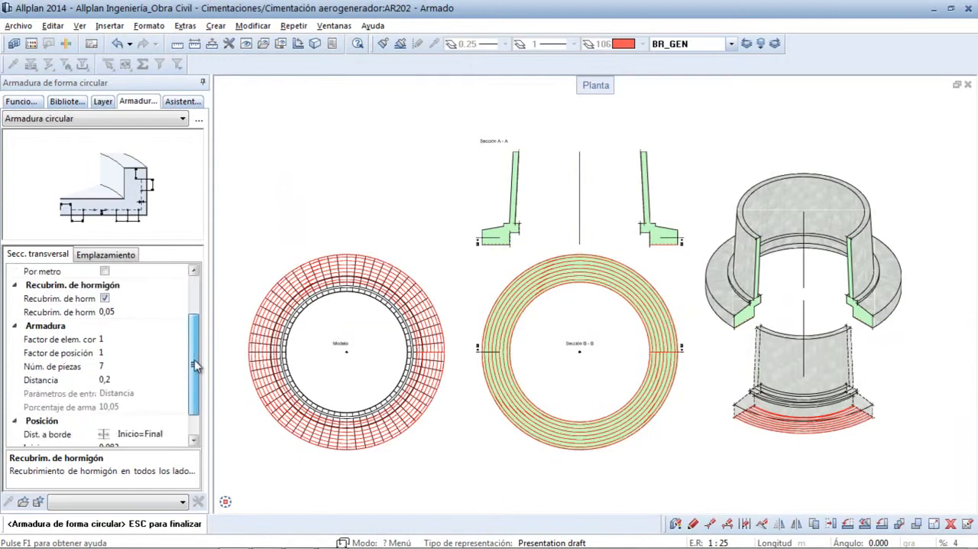
left_click(110, 380)
type("0,4")
key("Return")
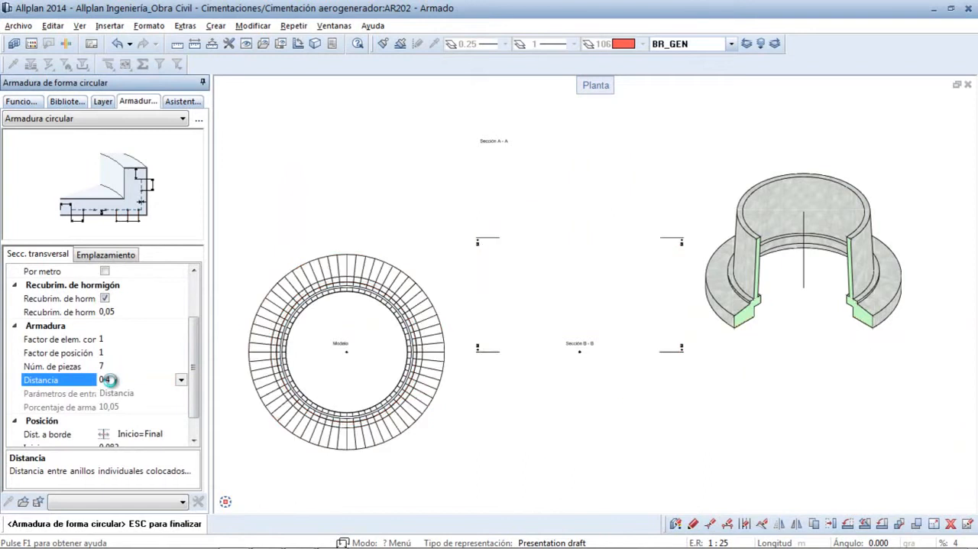
type("0,2")
key("Return")
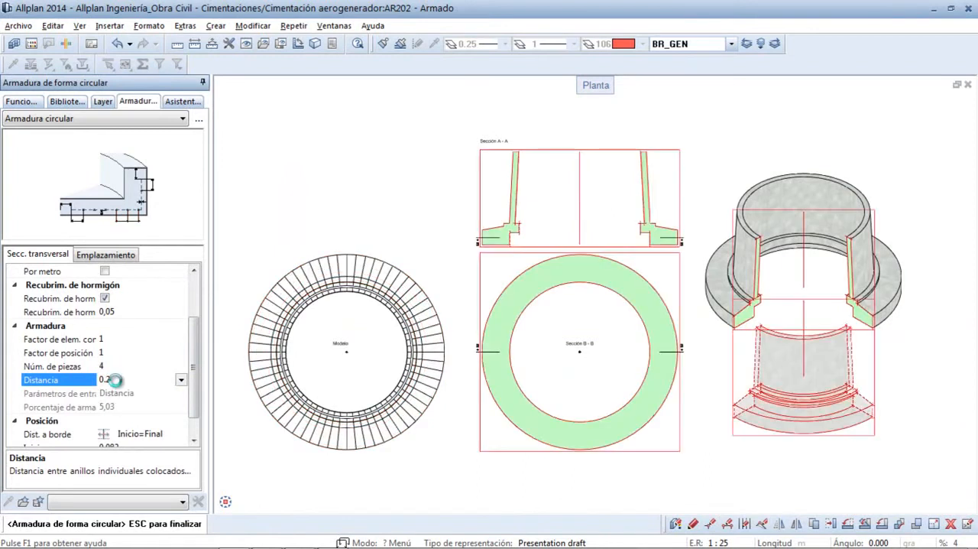
- Set the outer end angle of the ring placement area to 90
left_click(124, 257)
scroll(187, 309, "up", 1)
left_click(119, 298)
type("90")
key("Return")
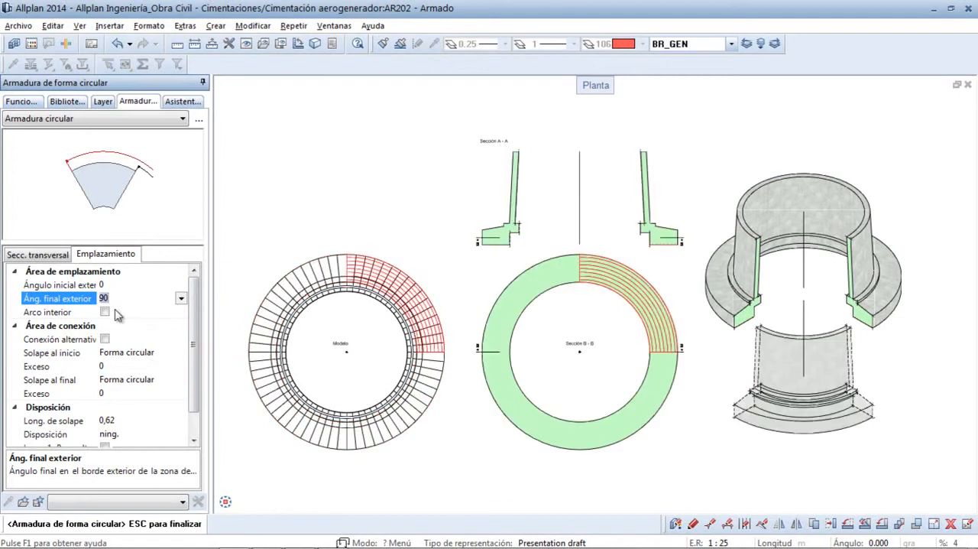
- Try an excess length of 1 at the start of the rings and return it to 0
left_click(107, 366)
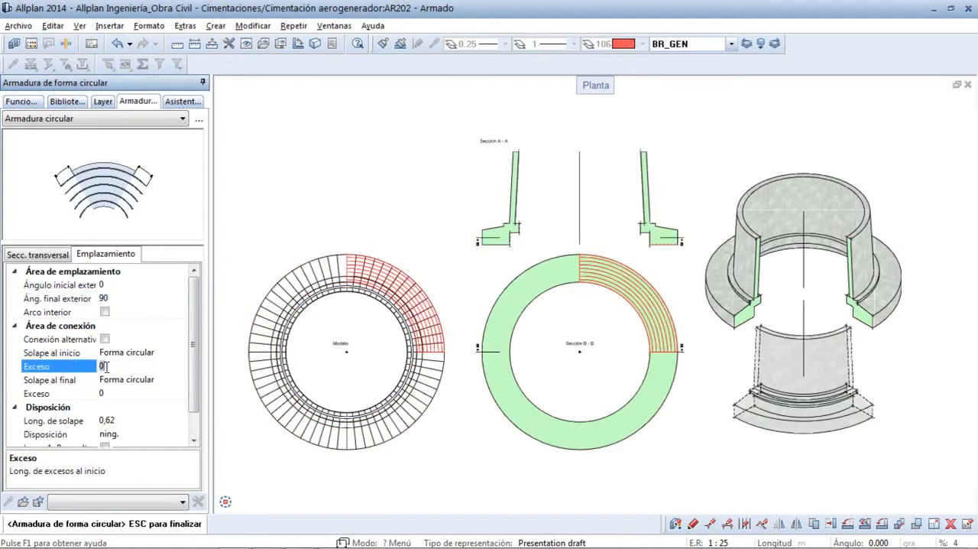
type("1")
key("Tab")
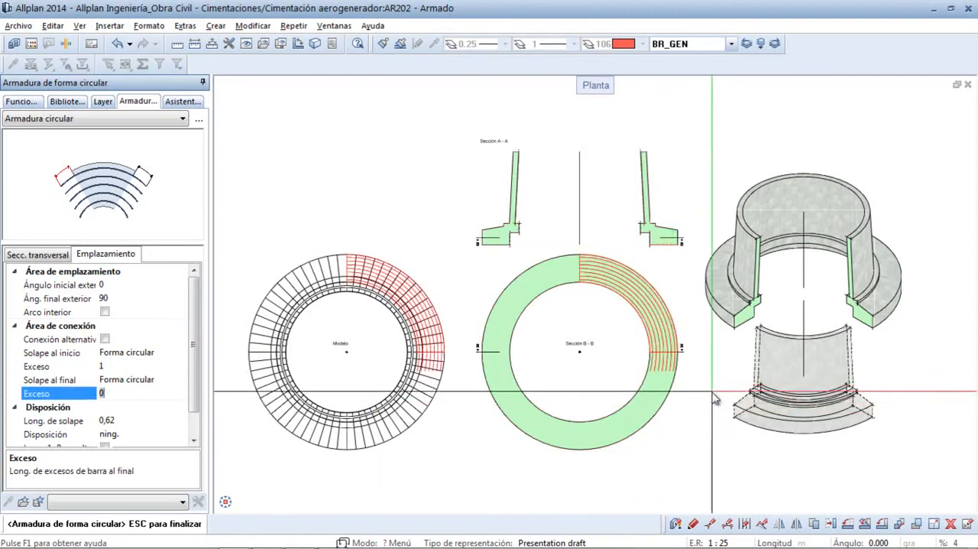
scroll(626, 338, "up", 6)
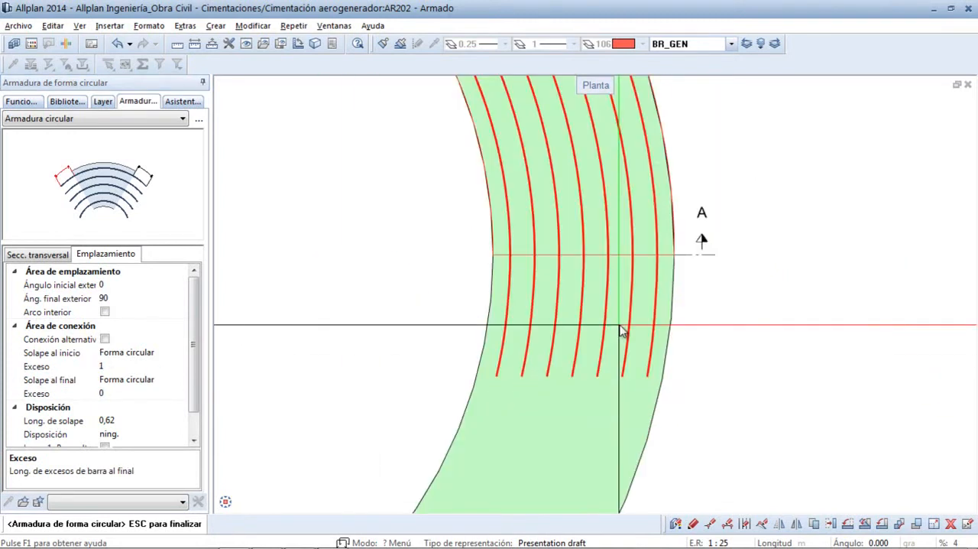
scroll(623, 332, "down", 6)
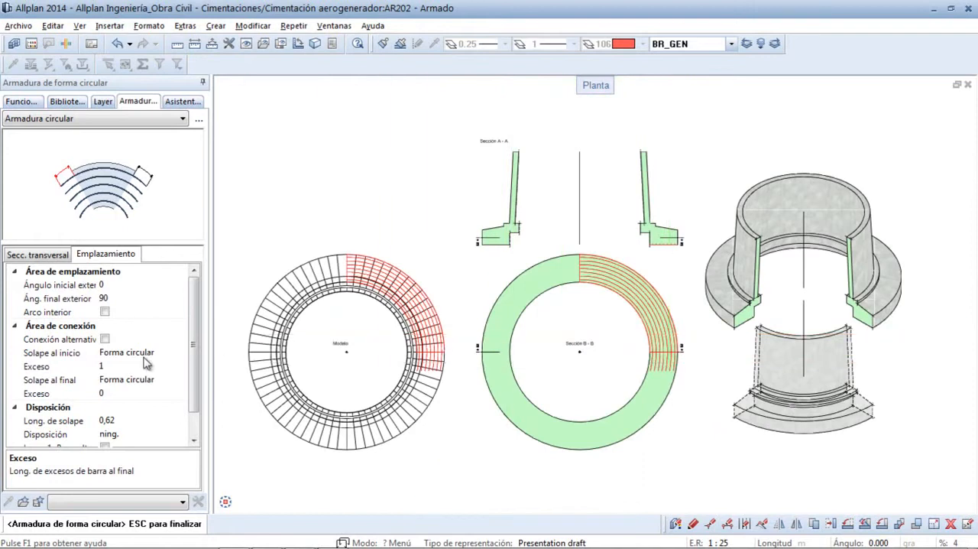
left_click(109, 366)
type("0")
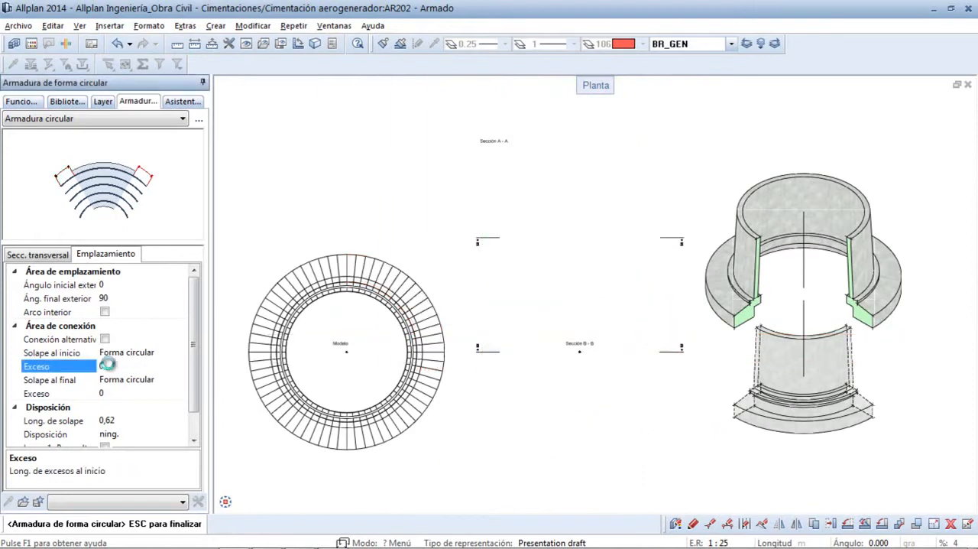
key("Return")
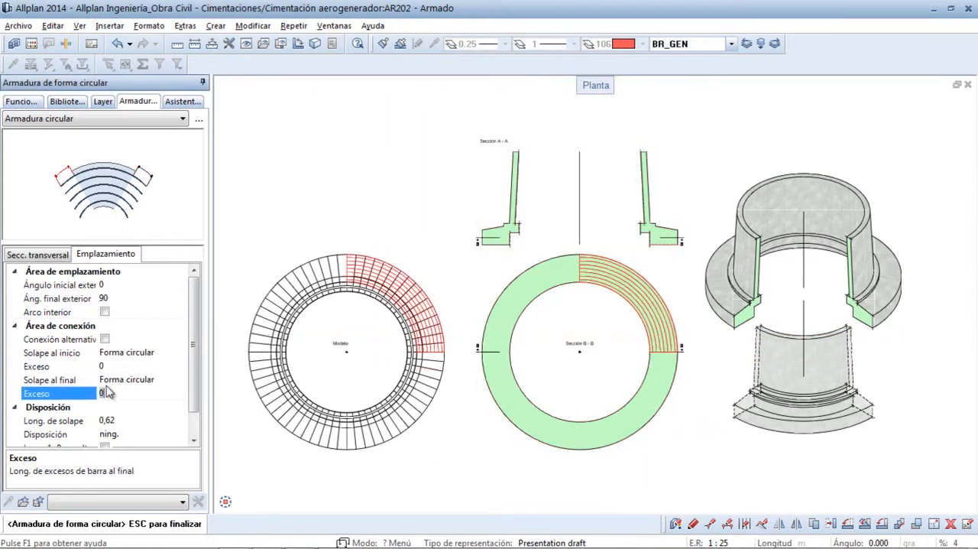
- Set the excess at the end of the rings to 1 and the outer end angle to 360, completing the circular placement
type("1")
key("Return")
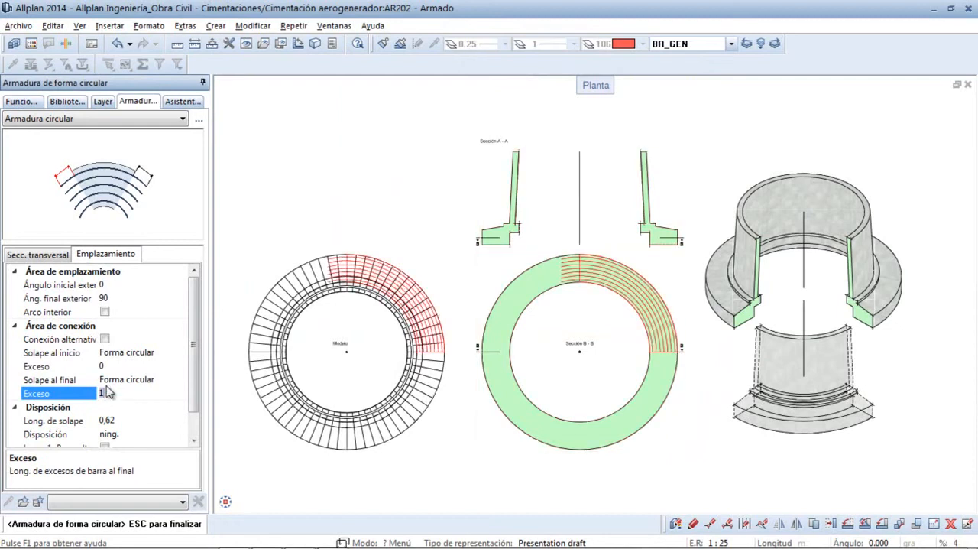
left_click(112, 300)
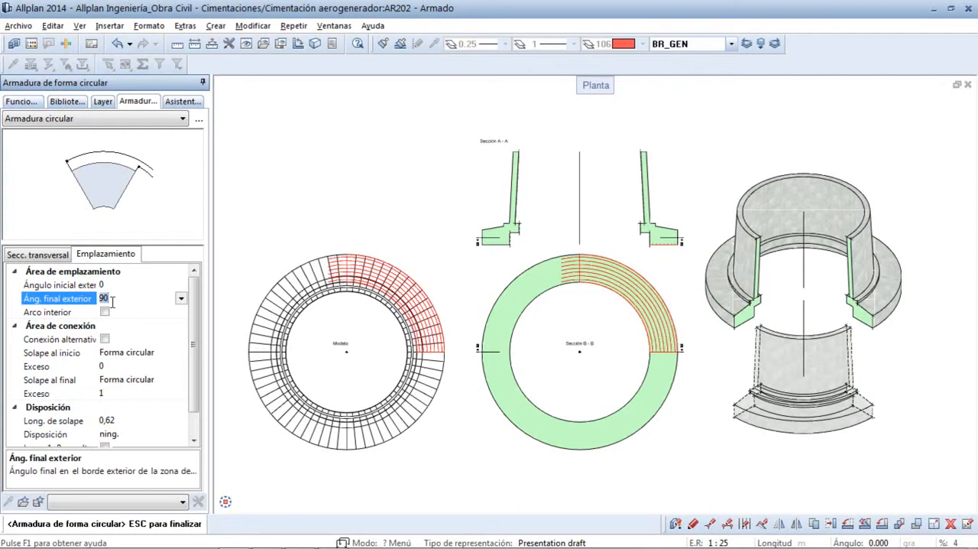
type("360")
key("Return")
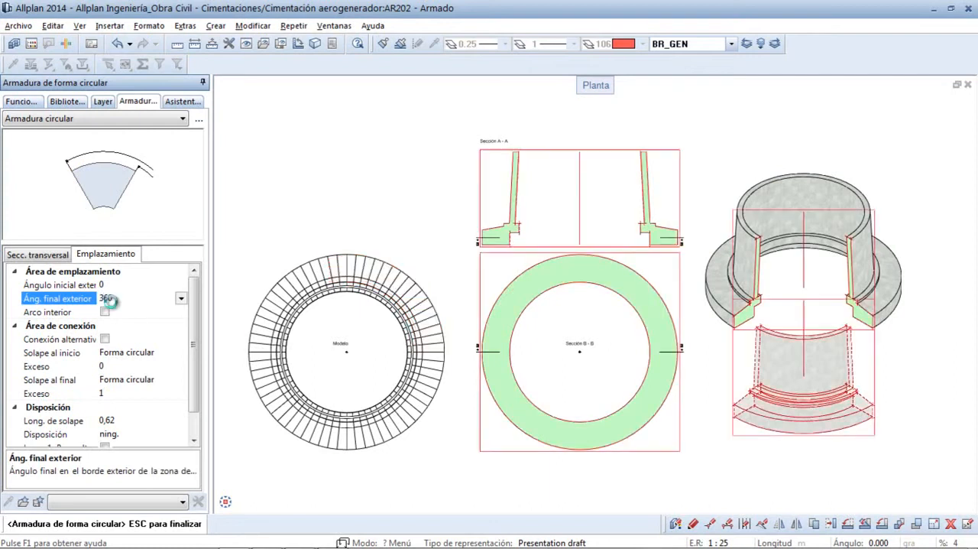
key("Return")
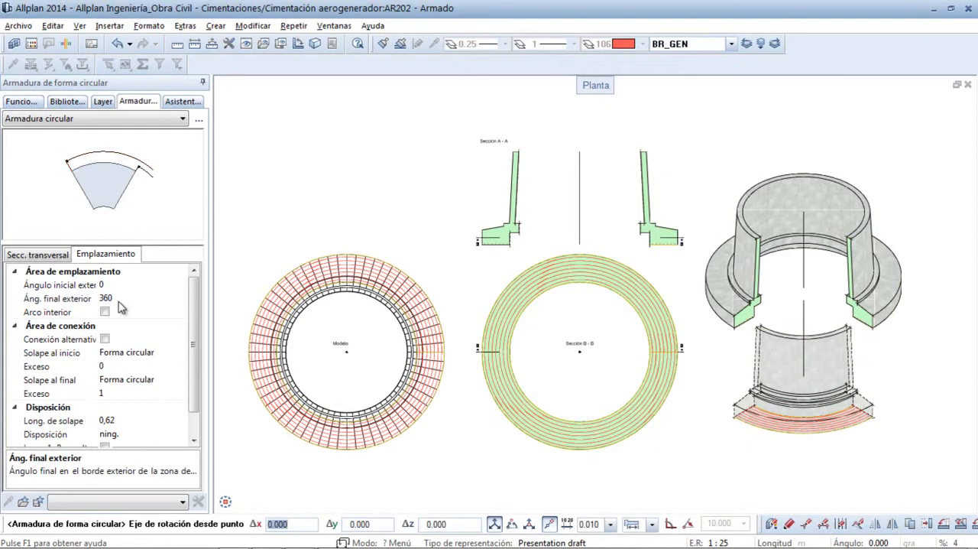
key("Escape")
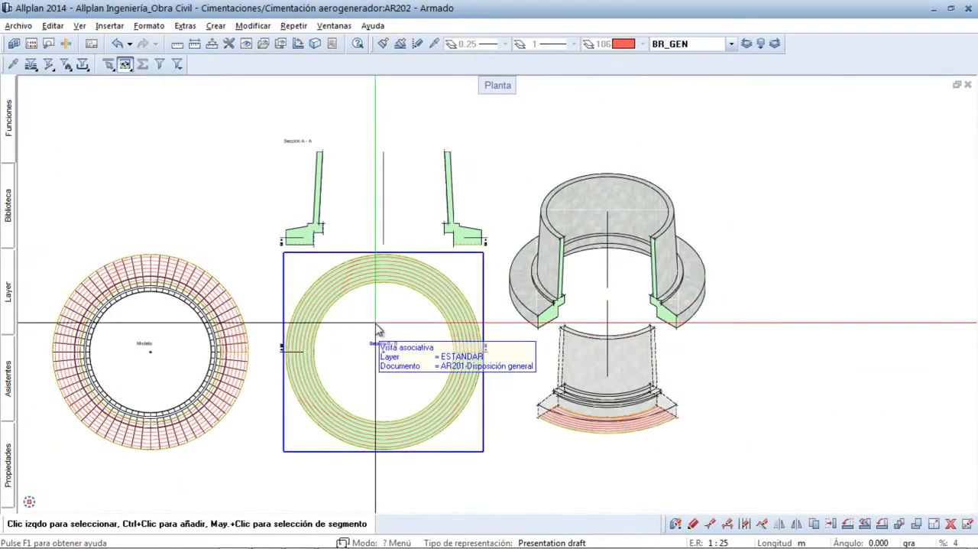
- Select the ring reinforcement in Sección B - B and display the properties of its circular placement
scroll(315, 235, "up", 5)
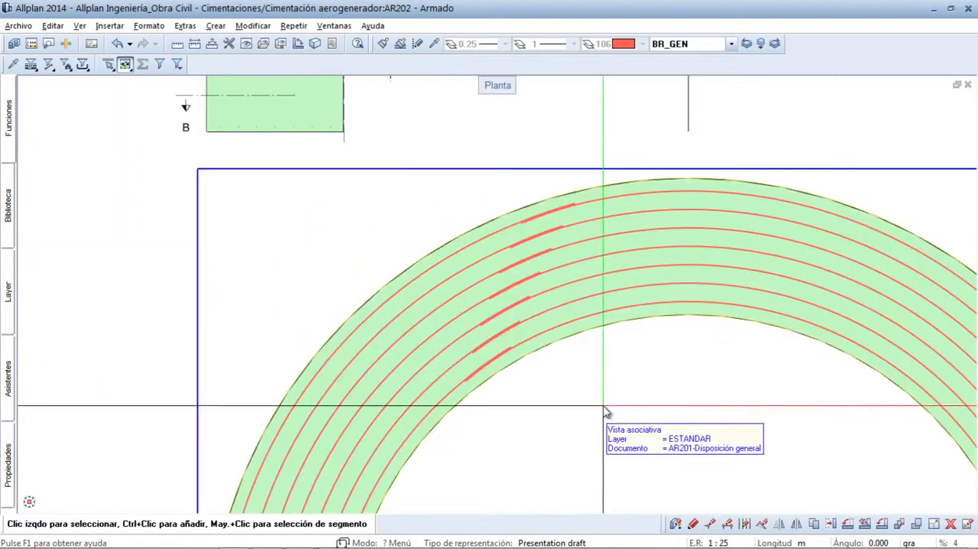
scroll(405, 318, "up", 5)
scroll(404, 311, "down", 3)
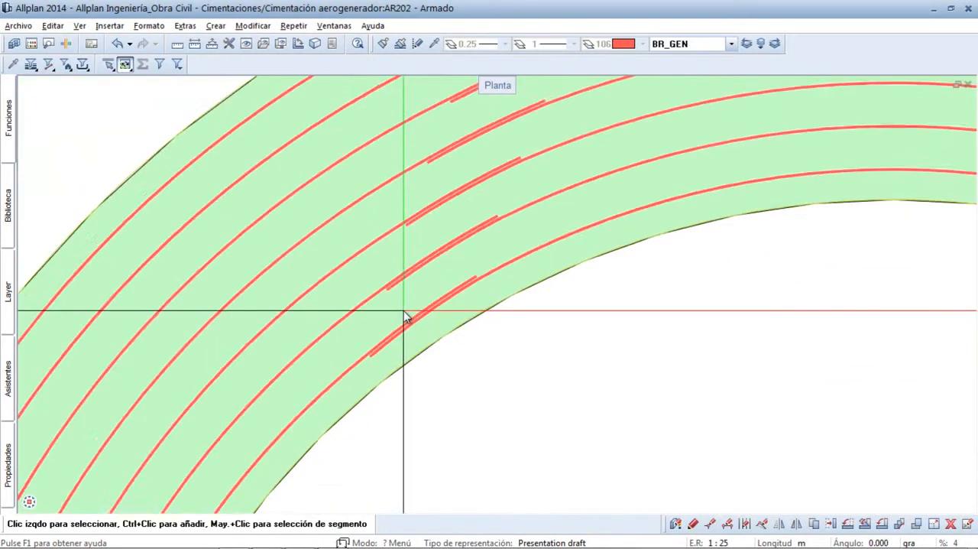
scroll(443, 298, "down", 5)
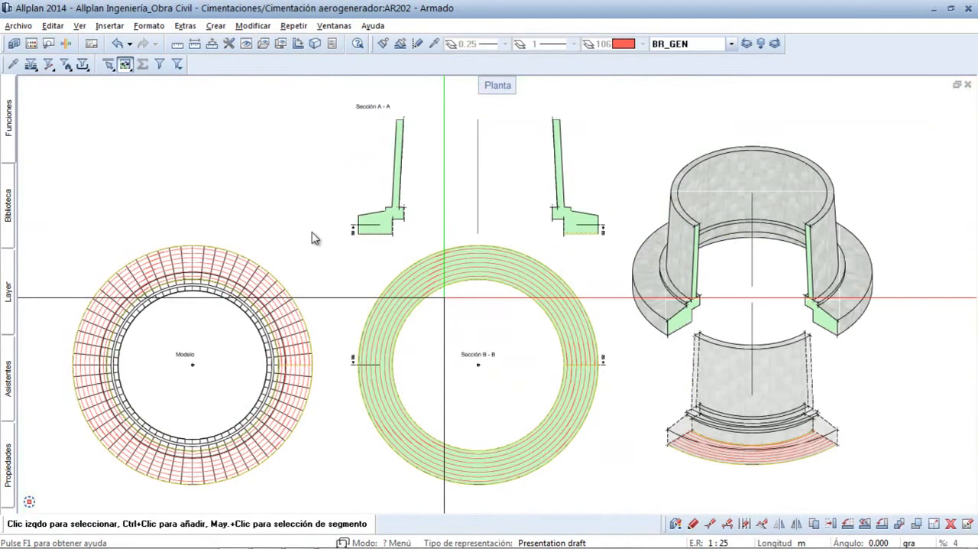
left_click(581, 343)
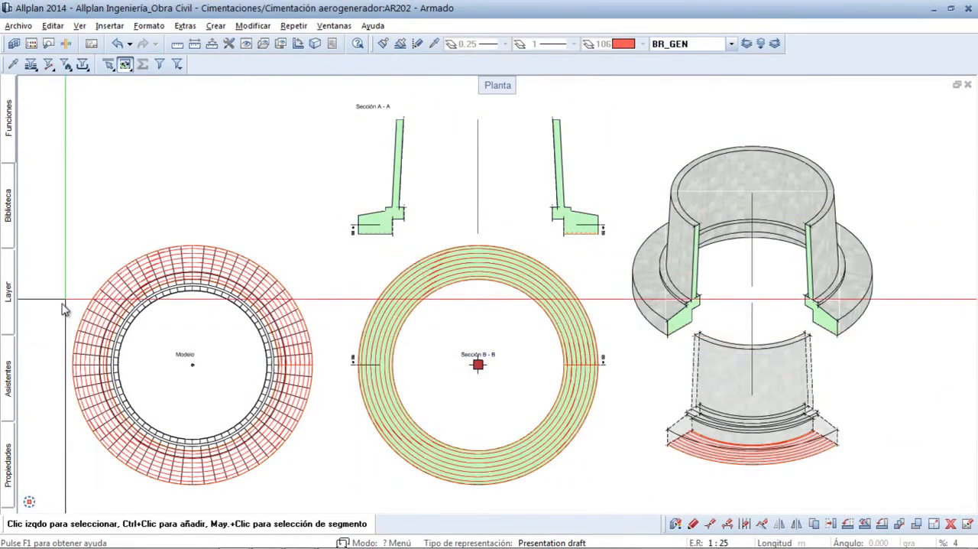
left_click(6, 463)
left_click(199, 101)
left_click(122, 125)
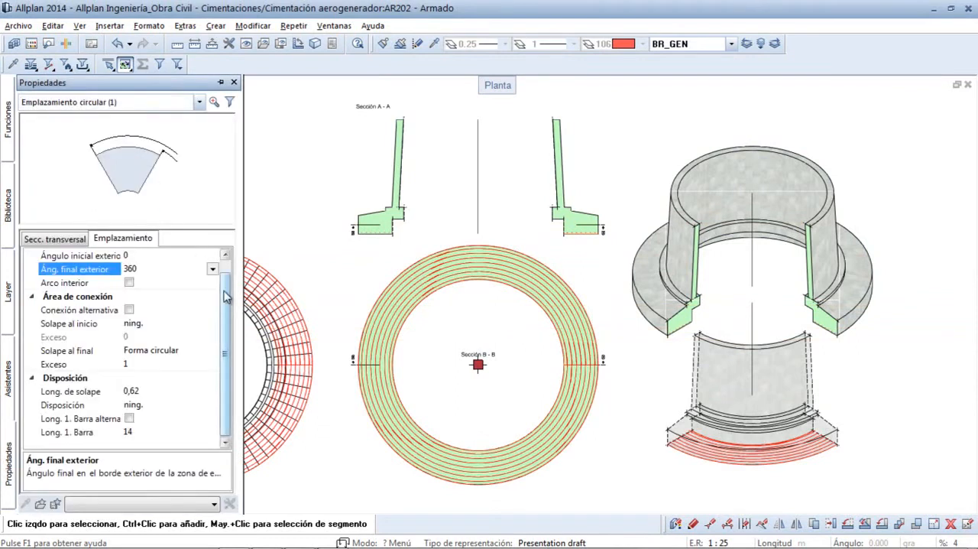
- Set the bar diameter in the cross-section properties of the ring placement to 25
scroll(226, 297, "up", 2)
left_click(68, 239)
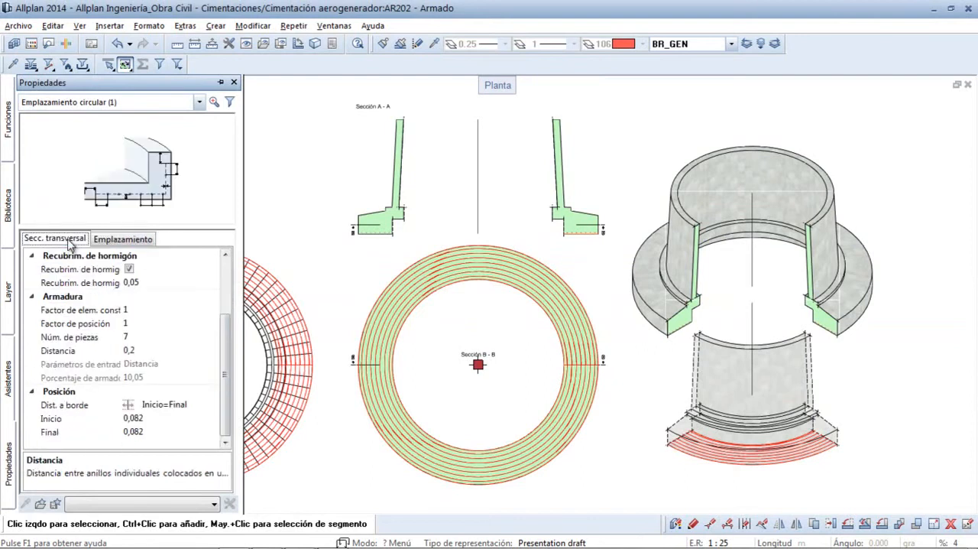
scroll(229, 332, "up", 2)
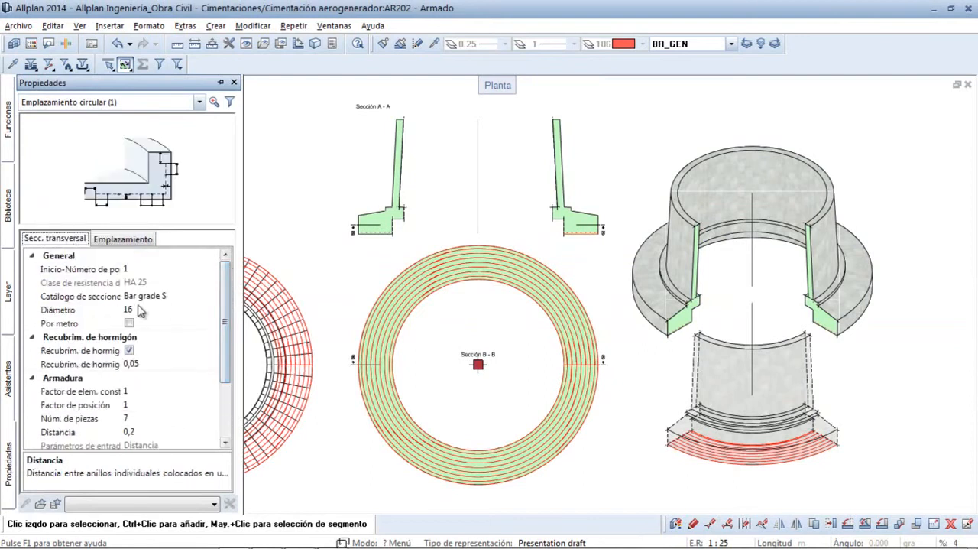
left_click(138, 310)
left_click(213, 309)
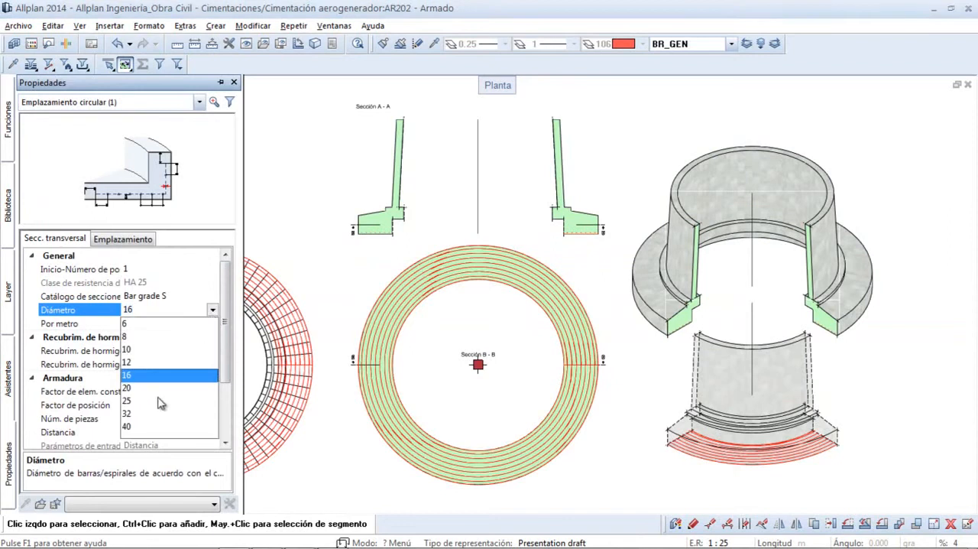
left_click(140, 402)
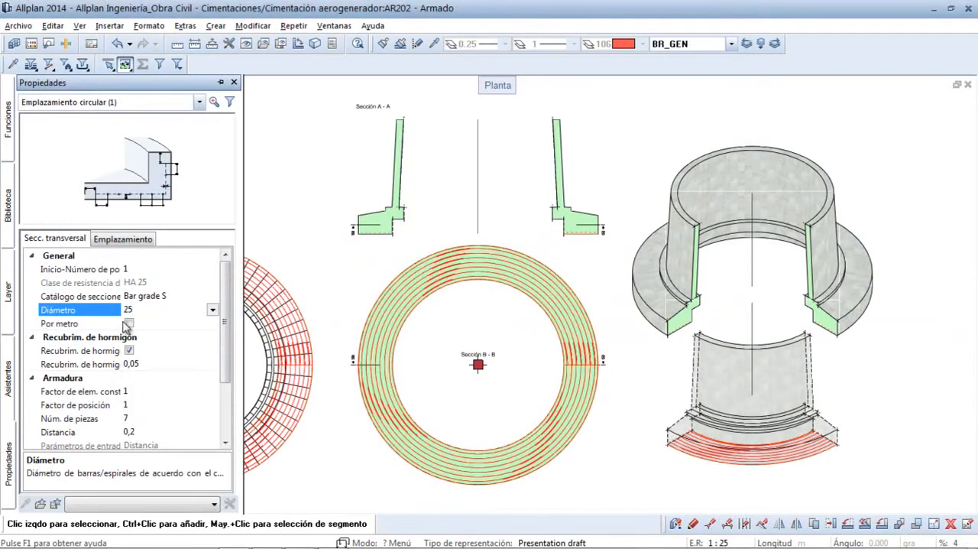
- Set the position factor (Factor de posición) of the ring reinforcement to 2
left_click_drag(226, 362, 222, 380)
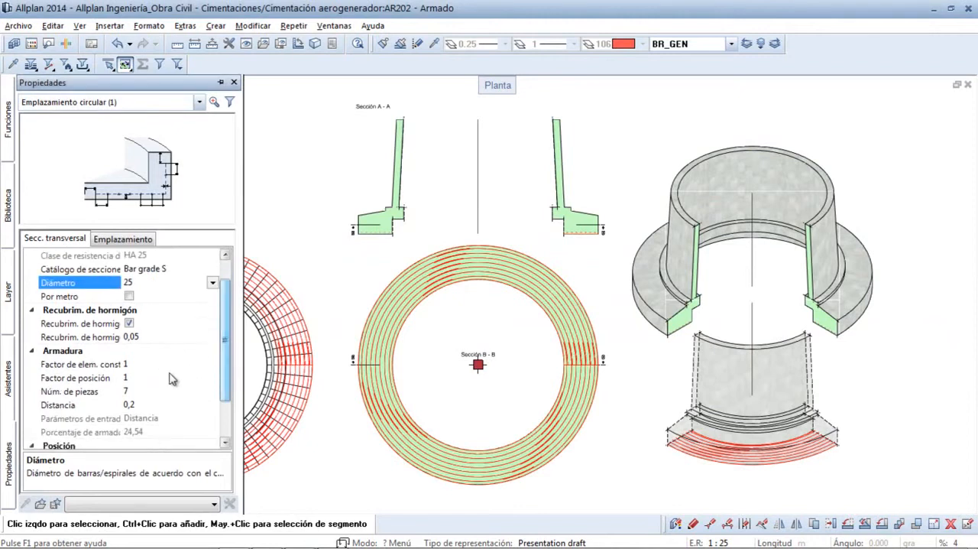
left_click(104, 379)
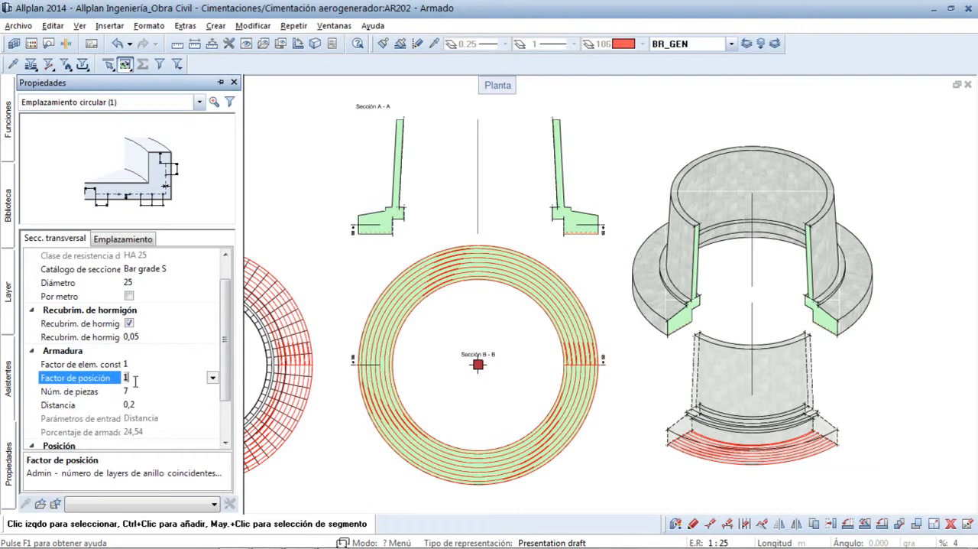
key("Return")
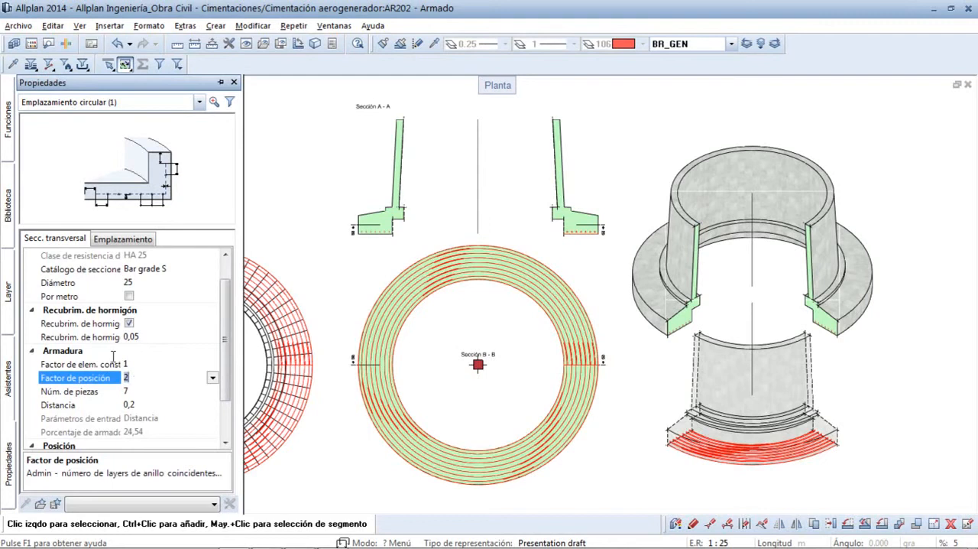
- Enable the alternate connection with Forma circular as start overlap, and set excesses 1,3 to 1 and 2,4 to 0 at both ends
left_click(122, 242)
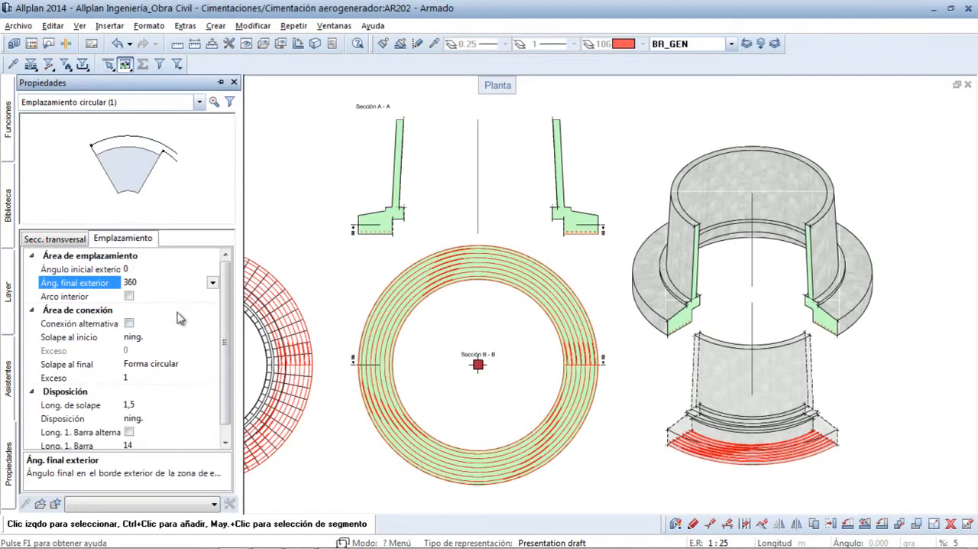
left_click(129, 324)
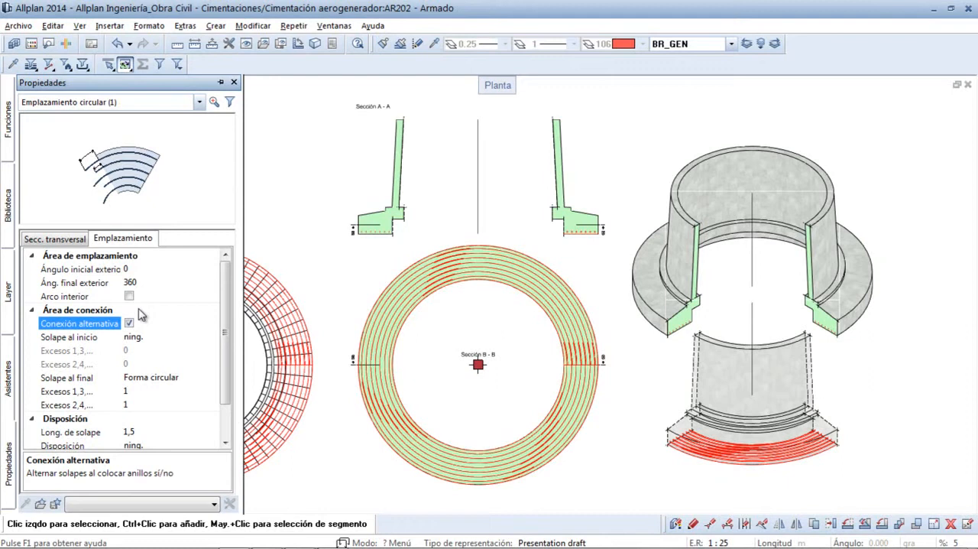
left_click(139, 336)
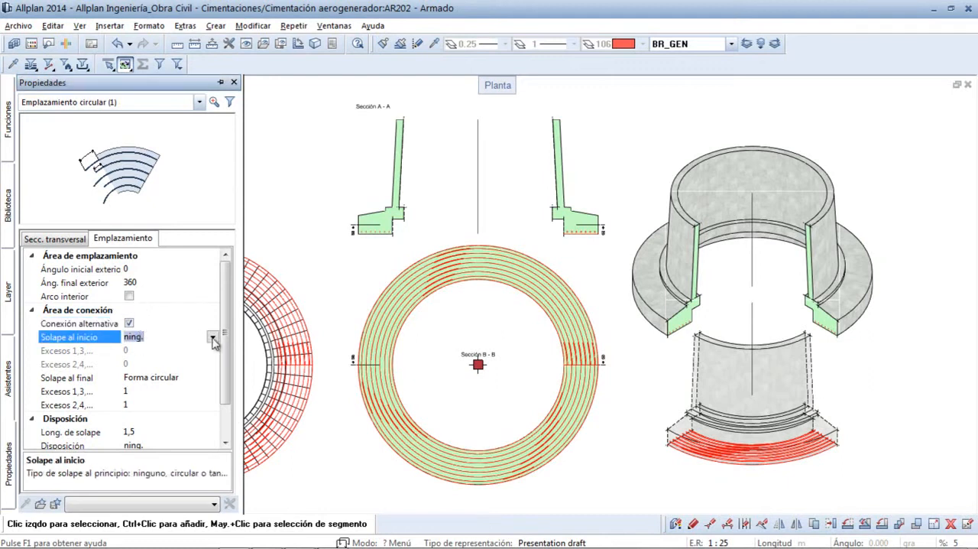
left_click(213, 338)
left_click(184, 363)
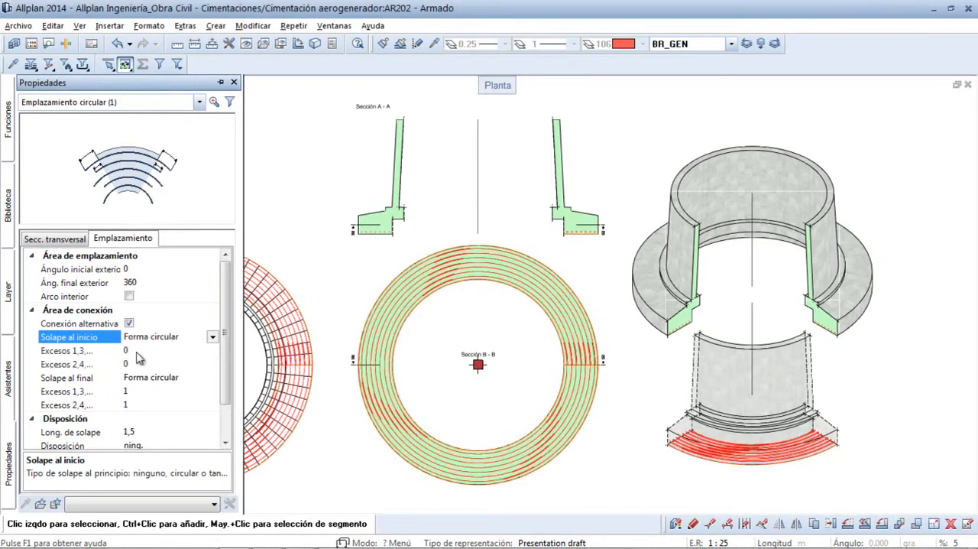
left_click(138, 351)
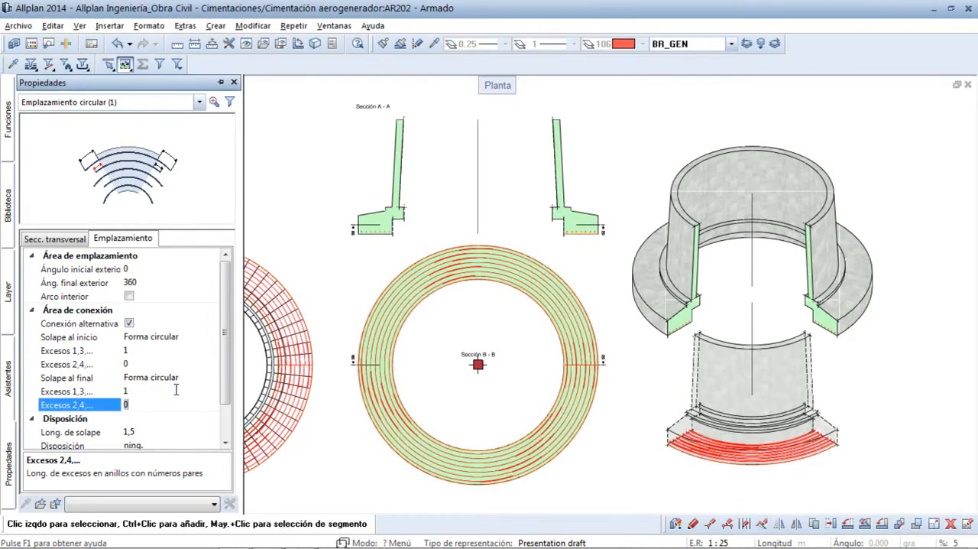
- Dock the properties palette, inspect the ring bars in the right-hand footing of Sección A - A and clear the selection
left_click(221, 82)
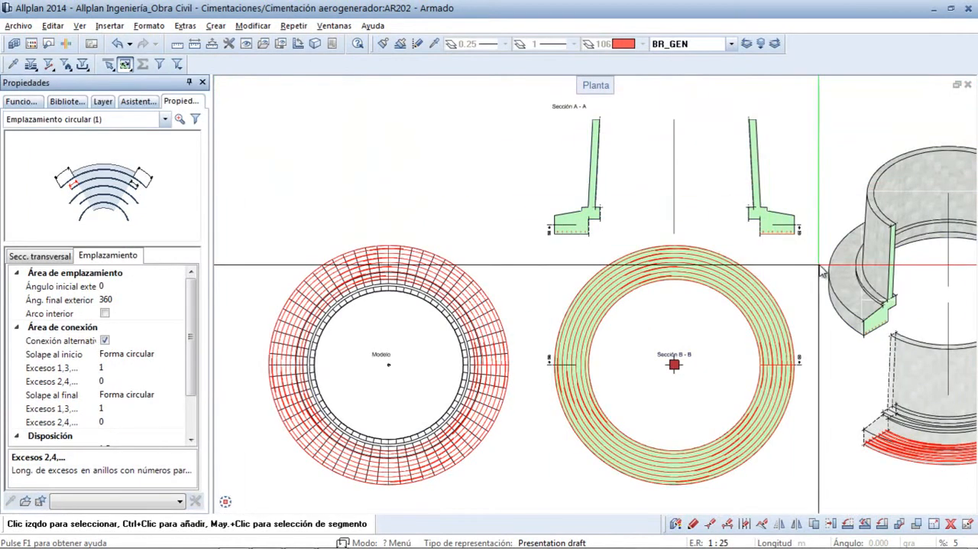
scroll(730, 211, "up", 5)
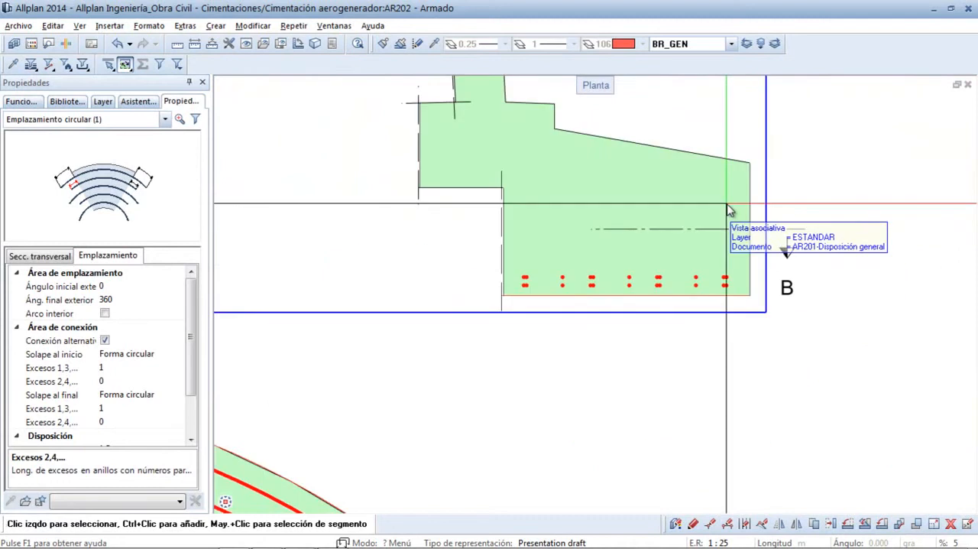
left_click_drag(659, 329, 478, 266)
middle_click(564, 321)
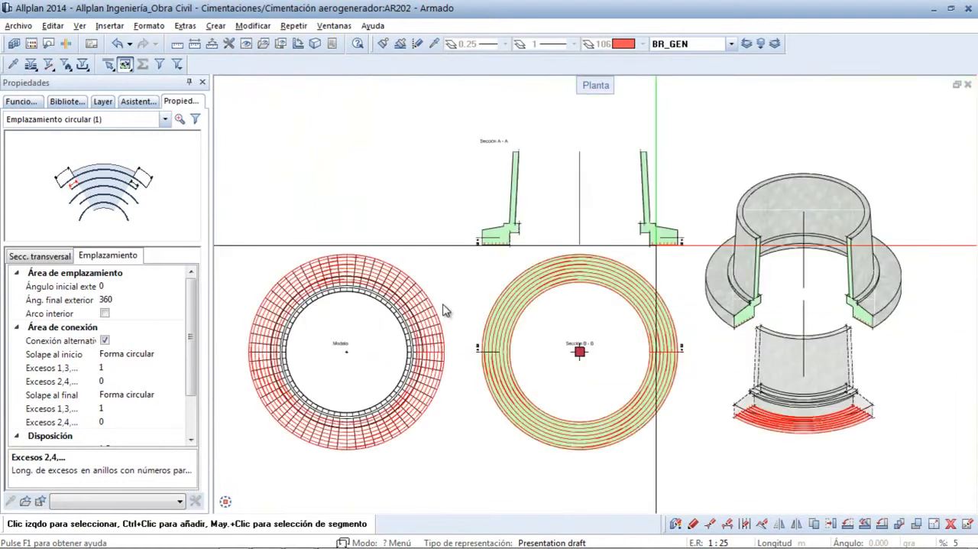
key("Escape")
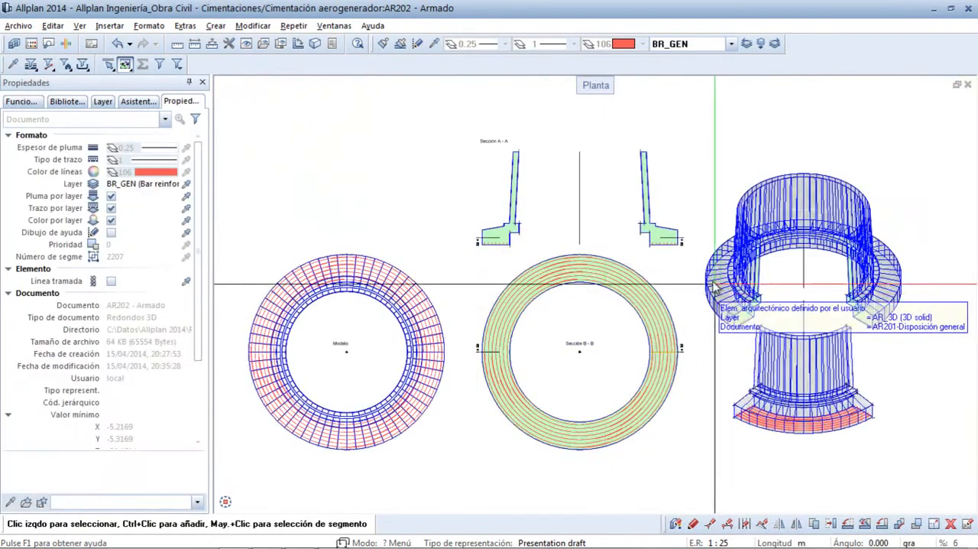
- Select the ring bars in the right-hand footing of Sección A - A and display their circular placement properties
middle_click_drag(695, 267, 634, 231)
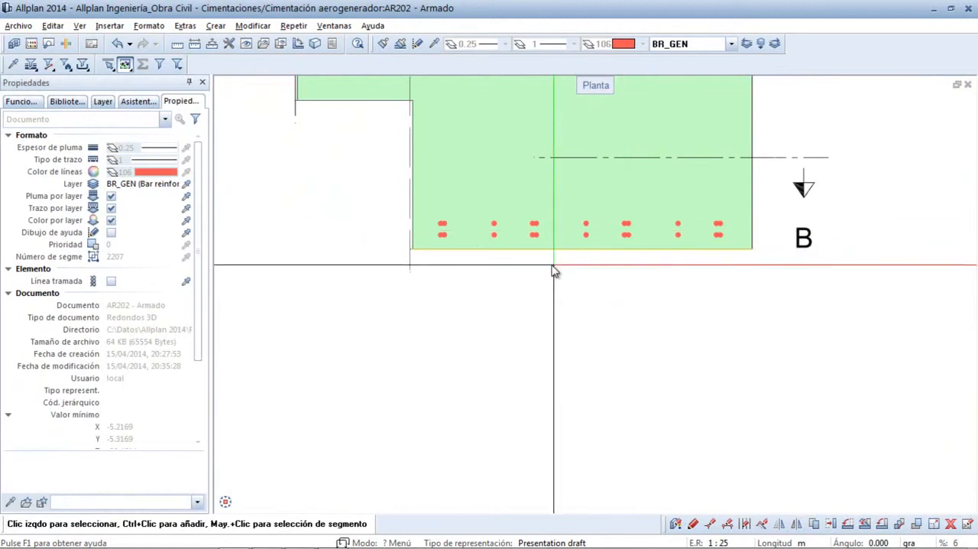
scroll(529, 256, "up", 3)
left_click(469, 213)
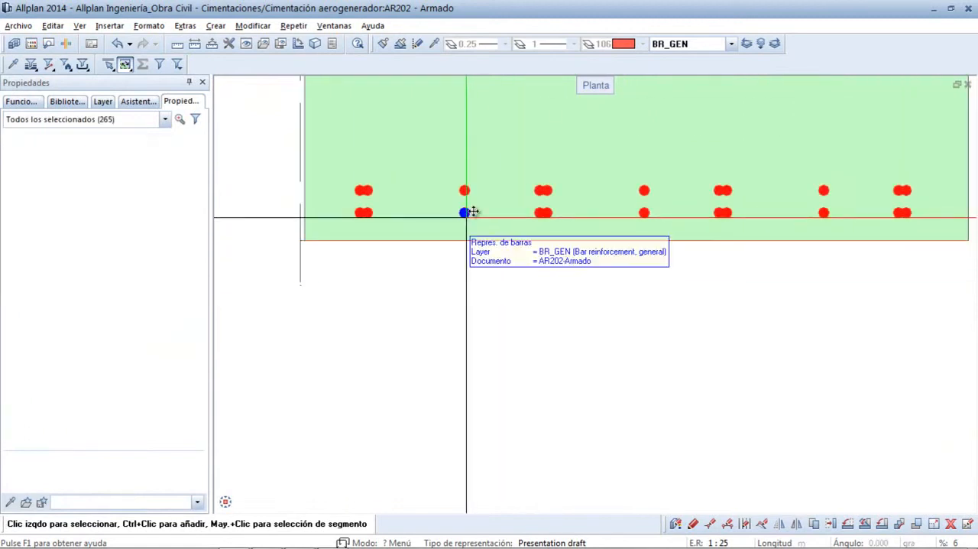
left_click(125, 122)
left_click(112, 145)
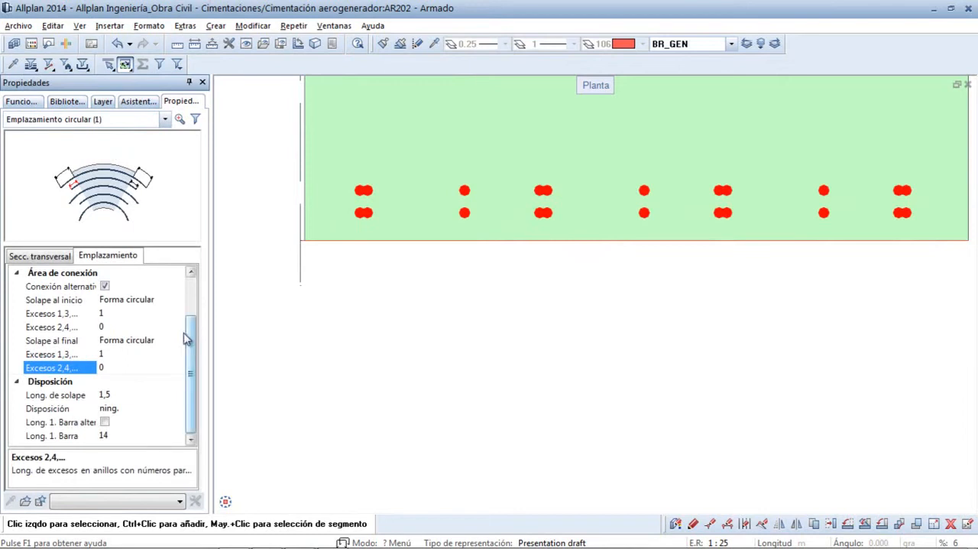
- Set the ring placement's end excesses to 0 for rings 1,3 and 1 for rings 2,4, and clear the selection
left_click(106, 353)
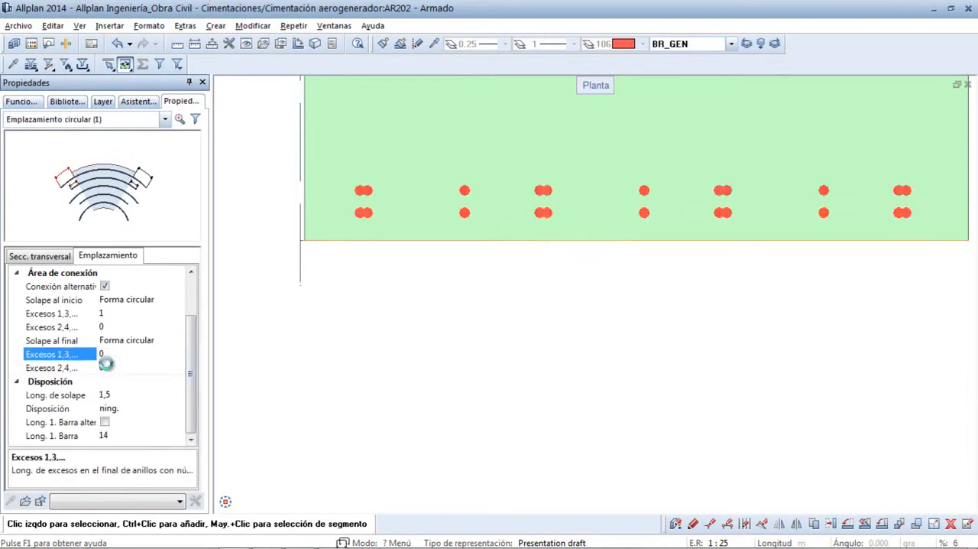
left_click(106, 366)
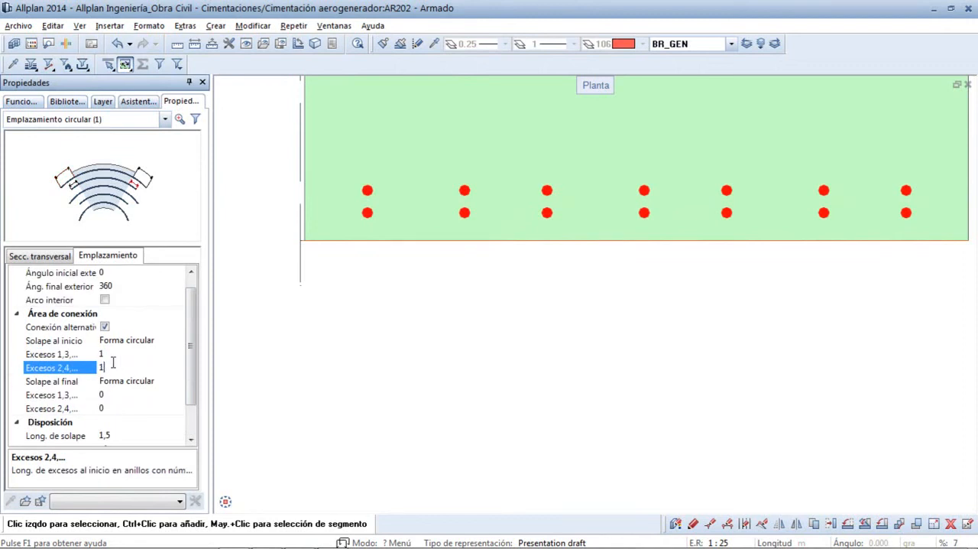
left_click(113, 366)
type("0")
left_click(106, 407)
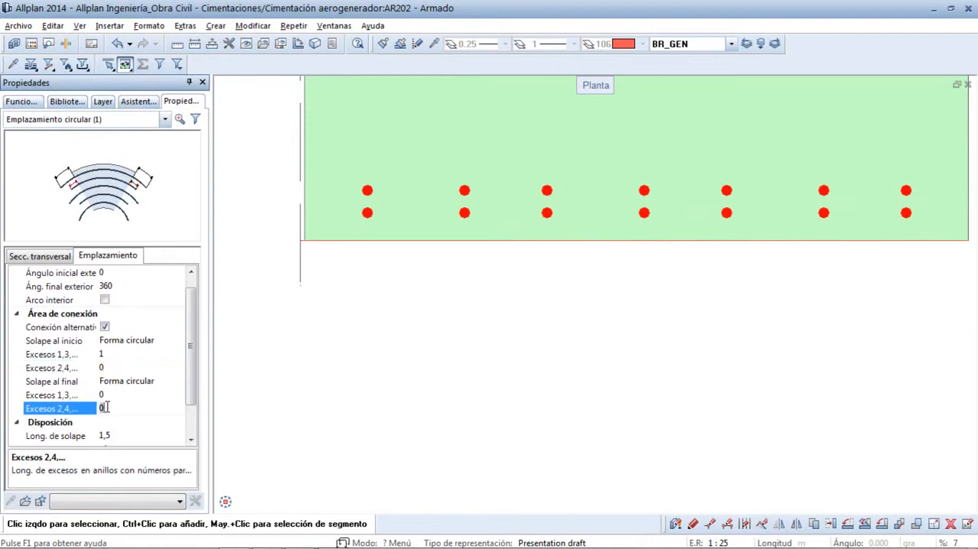
key("Return")
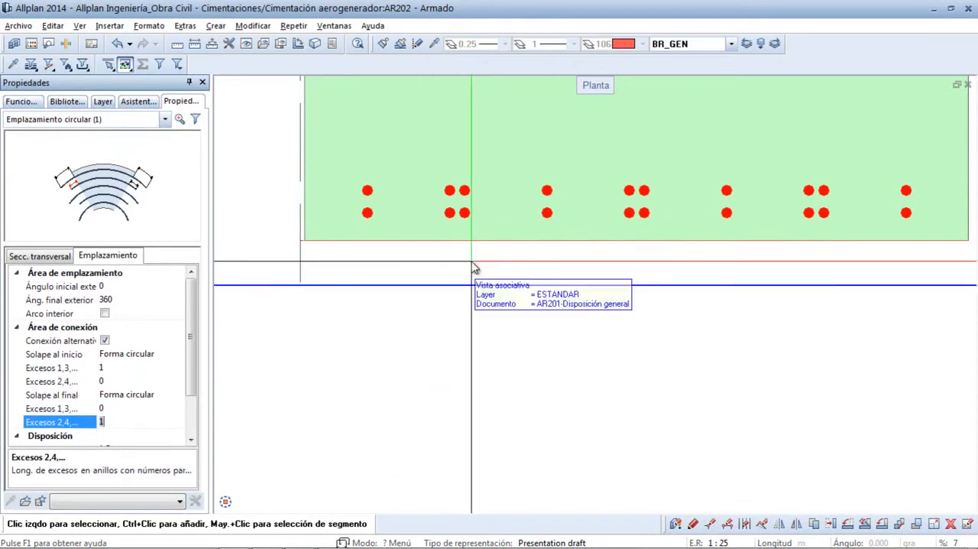
left_click(522, 300)
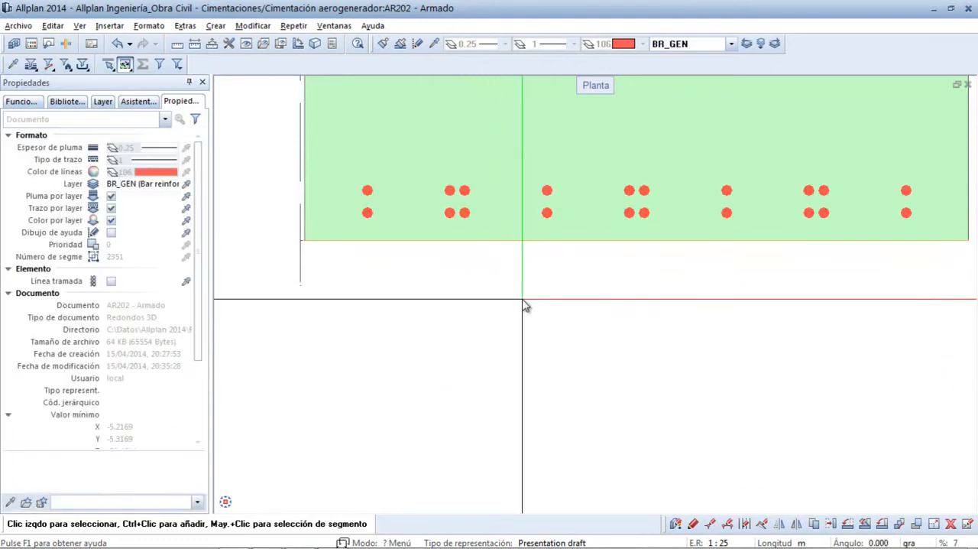
middle_click(523, 299)
middle_click_drag(699, 386, 615, 314, "ctrl")
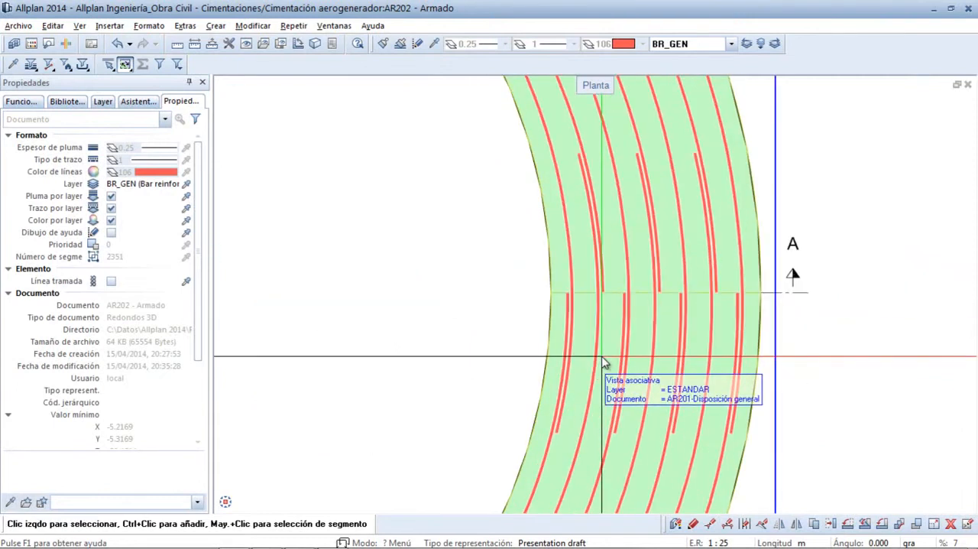
middle_click(450, 396)
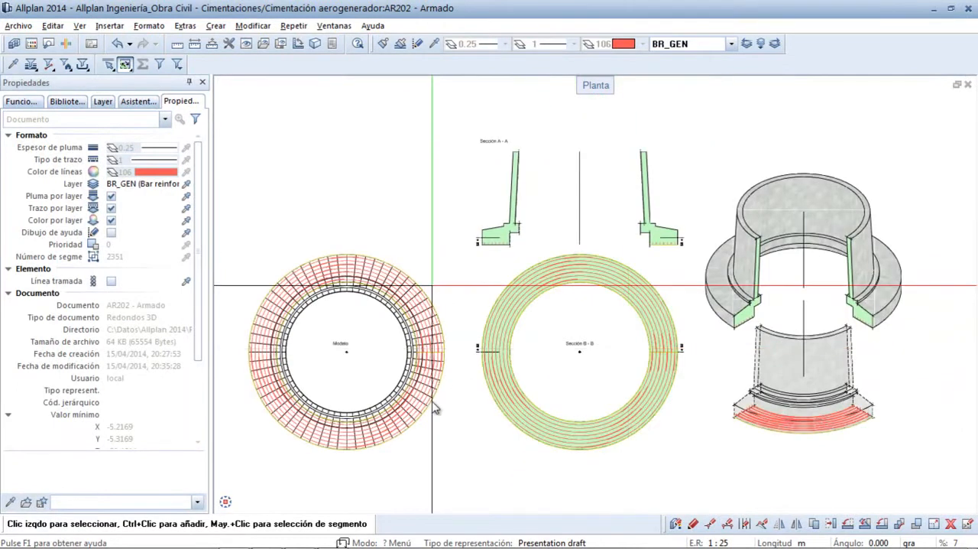
- Display the circular placement's cross-section properties and set its edge distance (Dist. a borde) to Inicio = 0
left_click(104, 119)
left_click(83, 152)
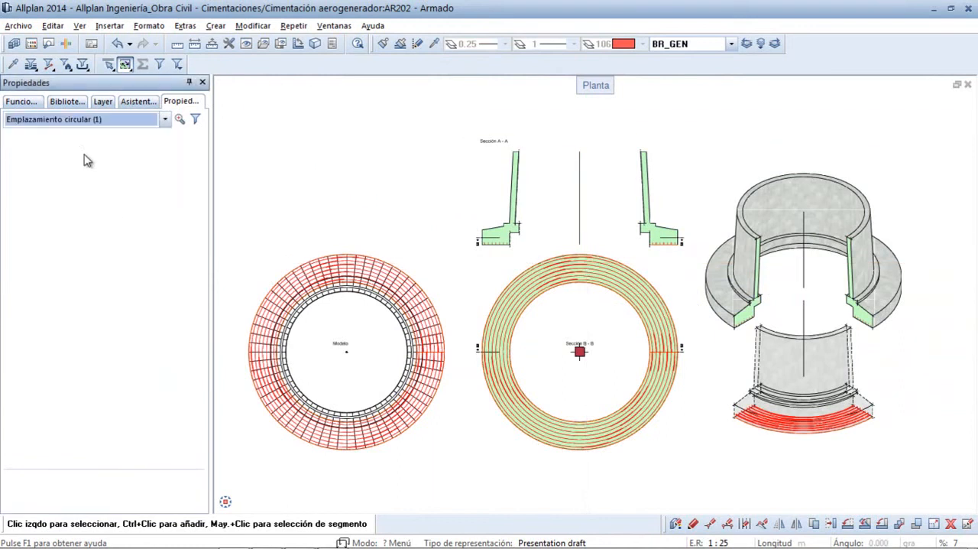
middle_click_drag(705, 279, 633, 229, "ctrl")
scroll(537, 236, "up", 3)
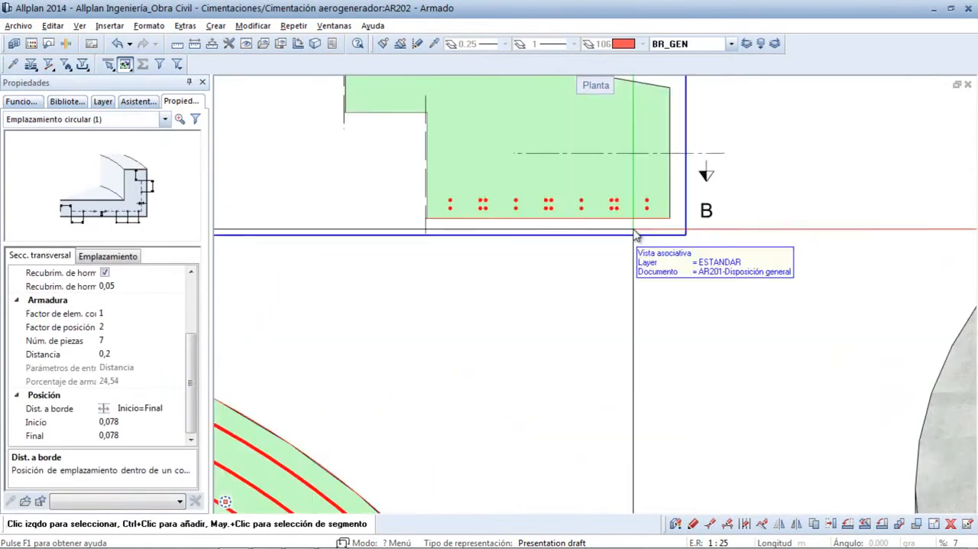
middle_click_drag(538, 237, 626, 368)
scroll(626, 367, "down", 2)
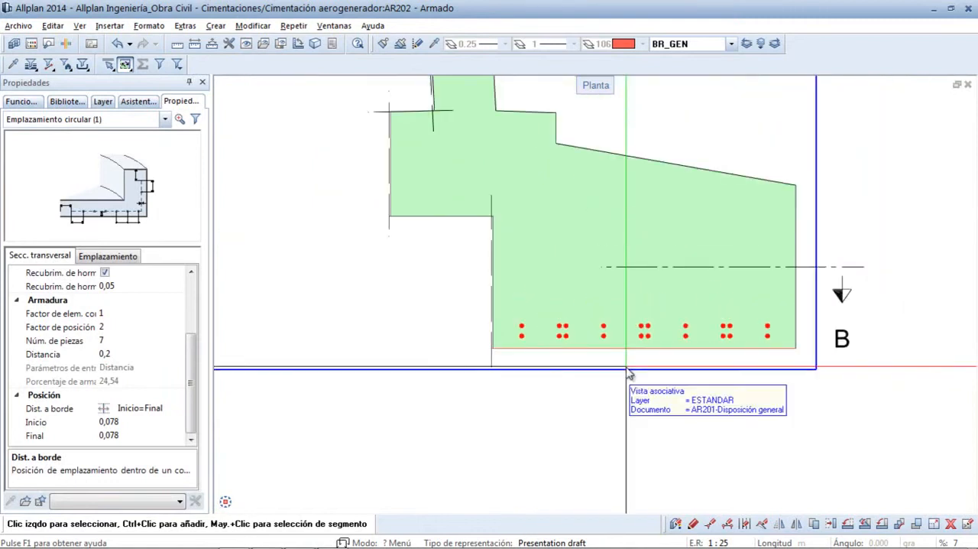
left_click(138, 407)
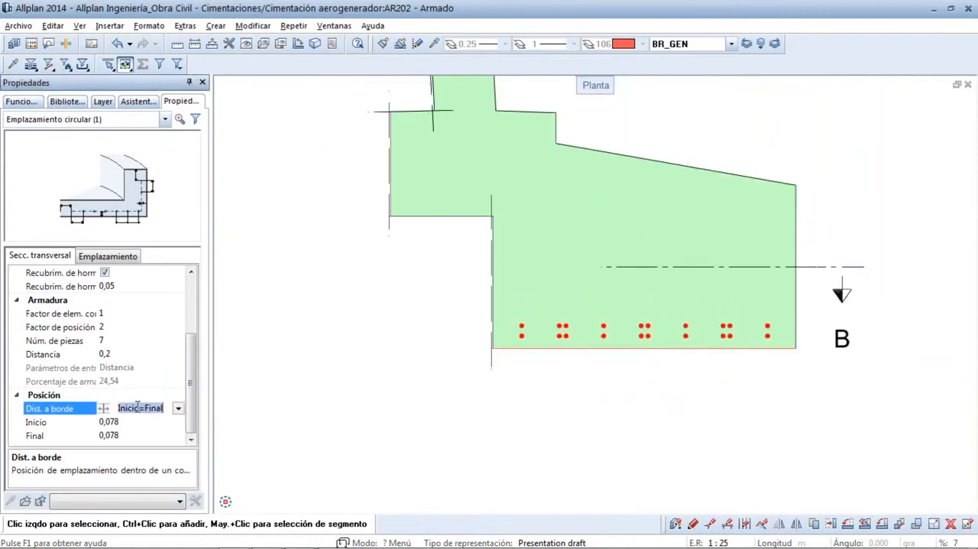
left_click(177, 410)
left_click(152, 422)
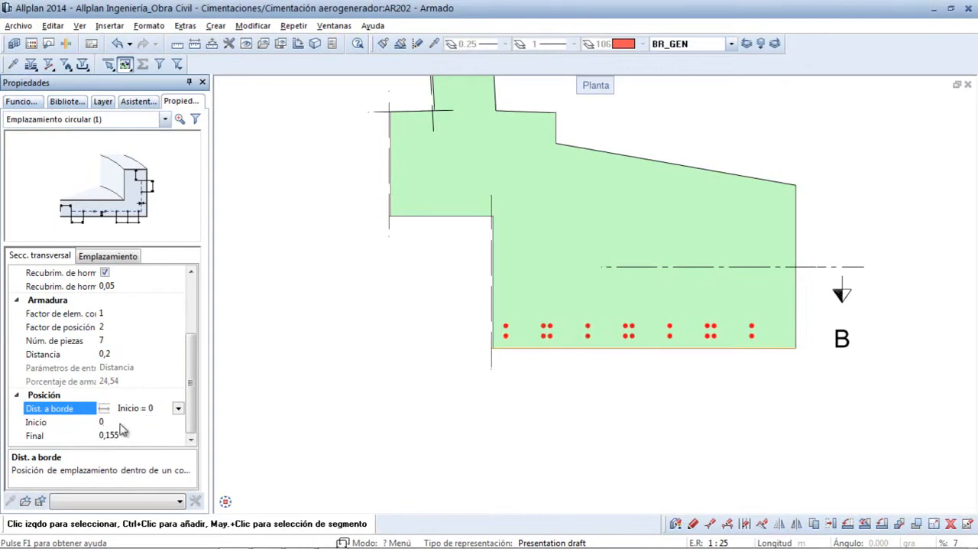
- Set the ring placement's edge distance mode to Inicio with a start distance of 0,1
left_click(178, 410)
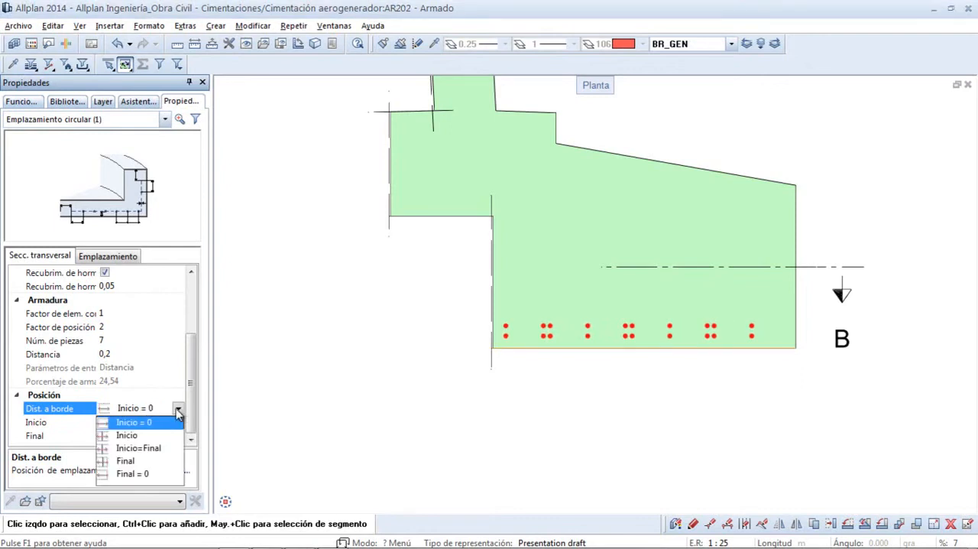
left_click(154, 436)
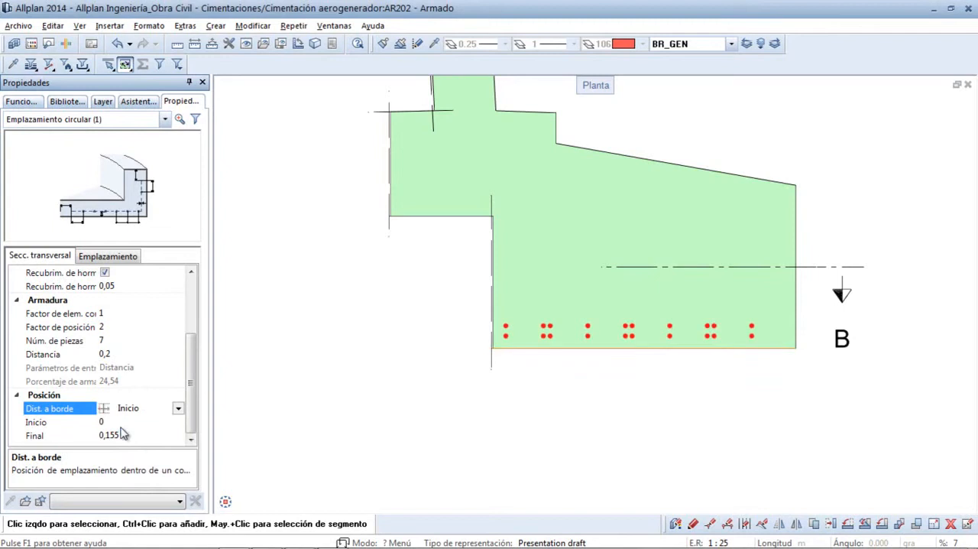
left_click(113, 421)
type("0.1")
key("Return")
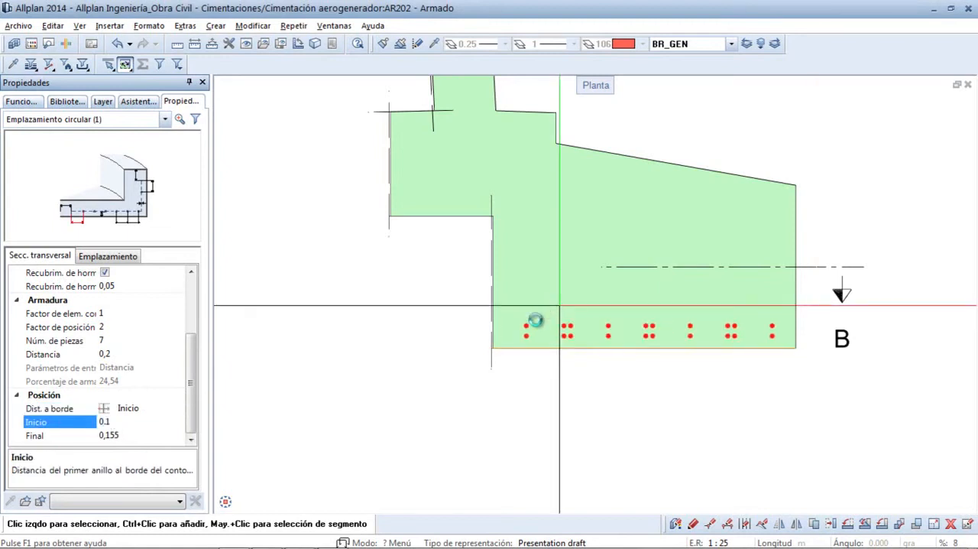
- Set the ring placement's edge distance mode to Inicio=Final
left_click(132, 411)
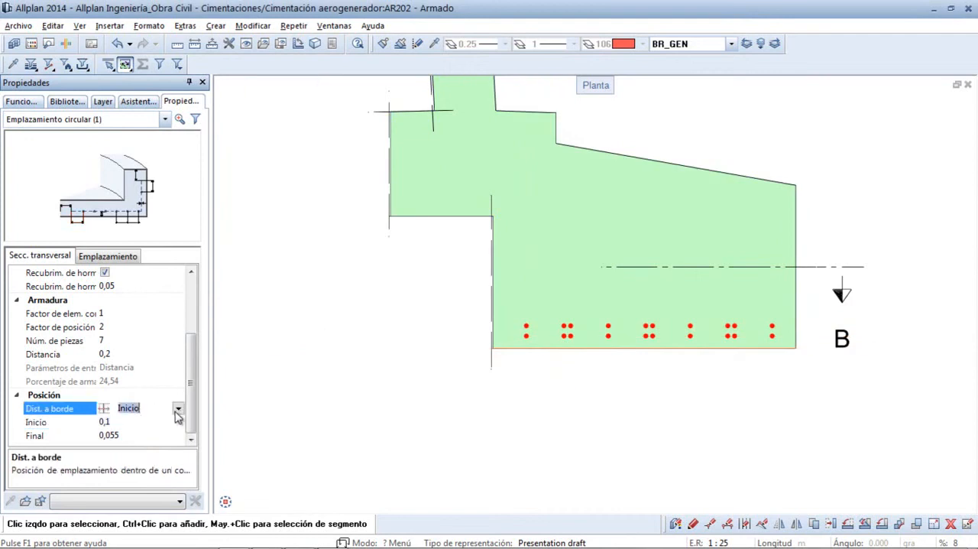
left_click(176, 410)
left_click(155, 449)
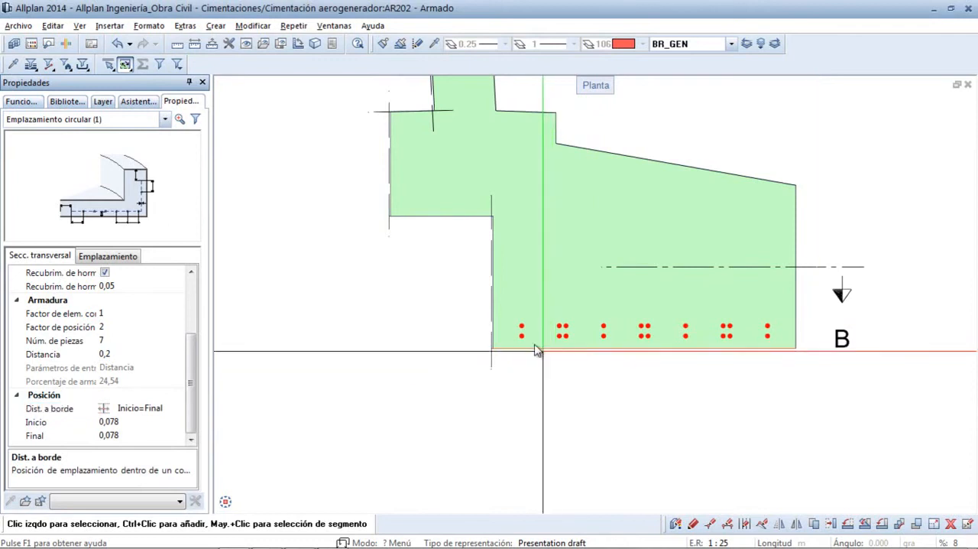
middle_click(394, 312)
middle_click(394, 311)
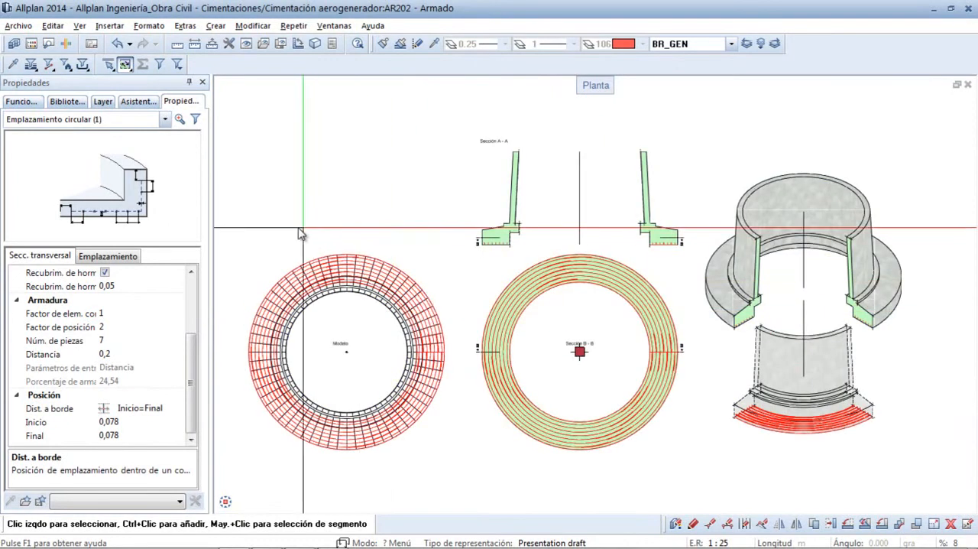
- Insert the reinforcement bar list (Documento-Leyenda de armado) beside the isometric views and examine its bending shapes
left_click(21, 101)
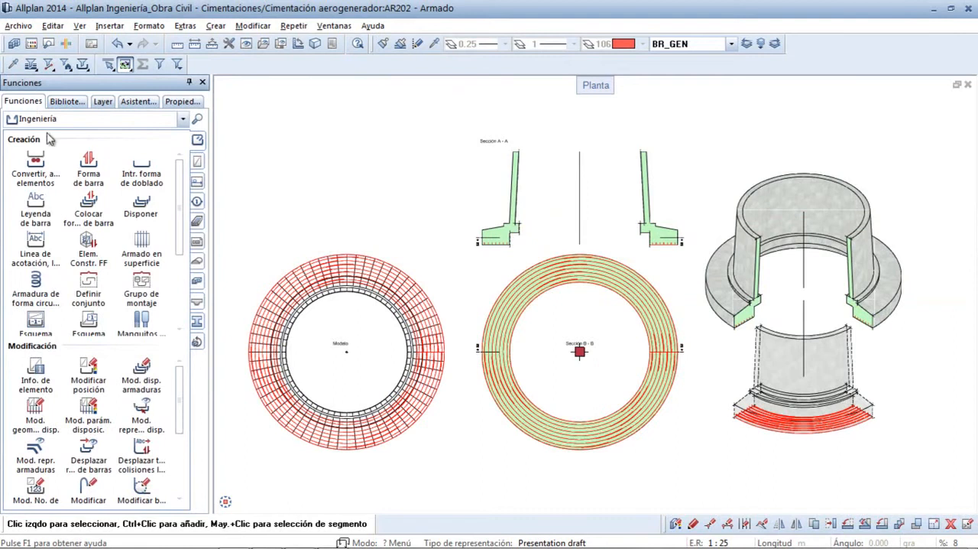
scroll(183, 240, "down", 3)
left_click(90, 286)
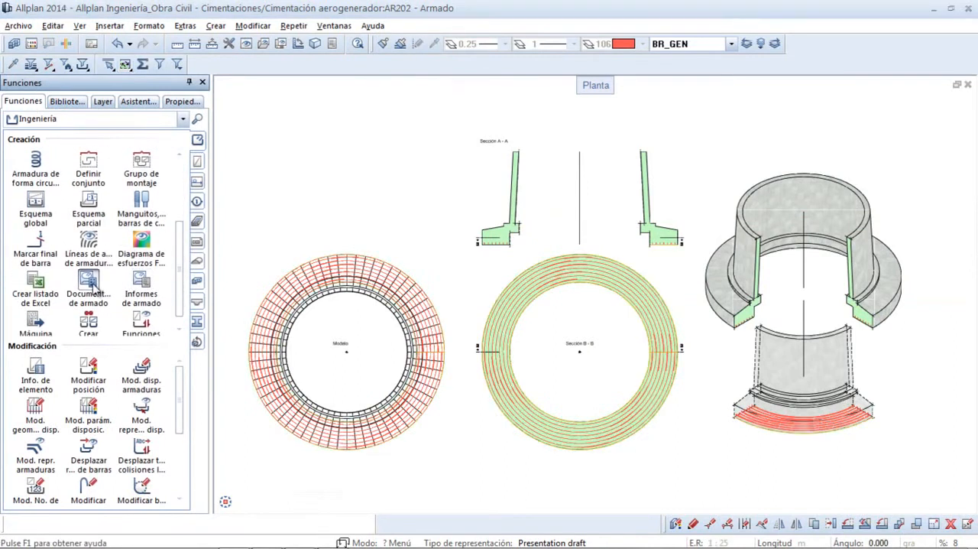
left_click(387, 474)
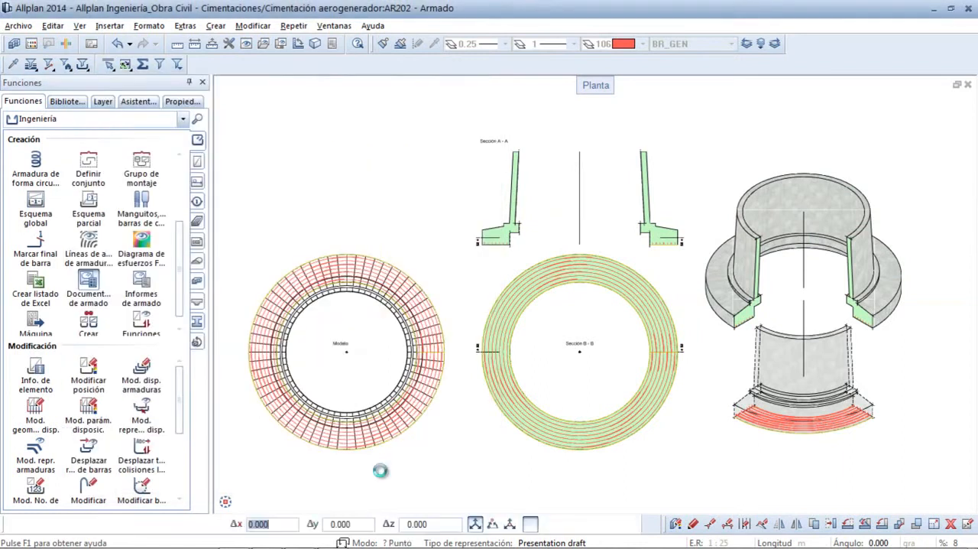
middle_click_drag(809, 423, 594, 404)
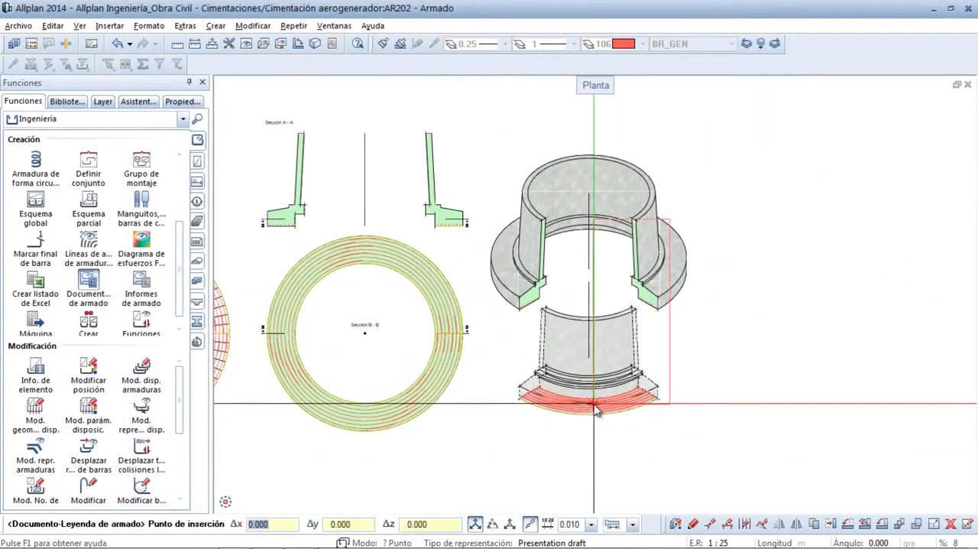
left_click(731, 339)
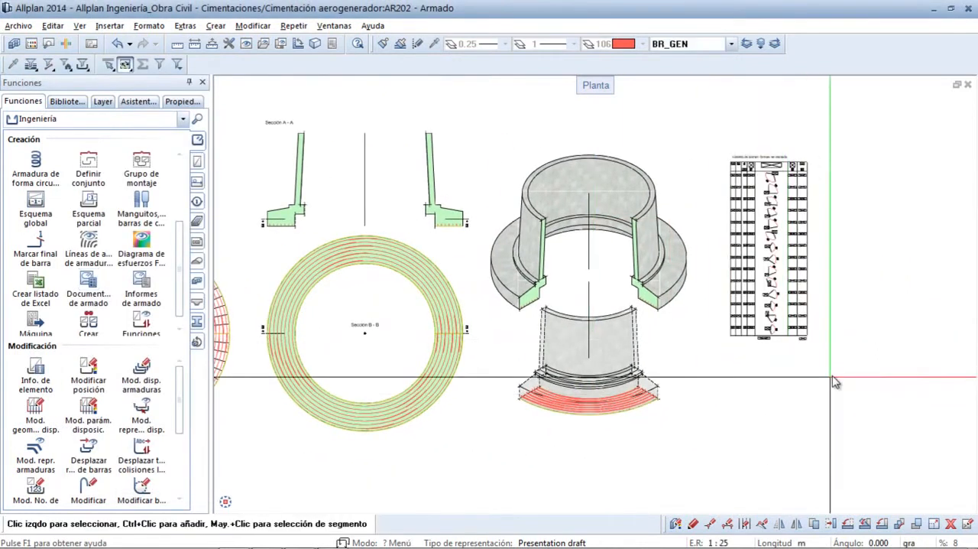
left_click_drag(817, 205, 714, 149)
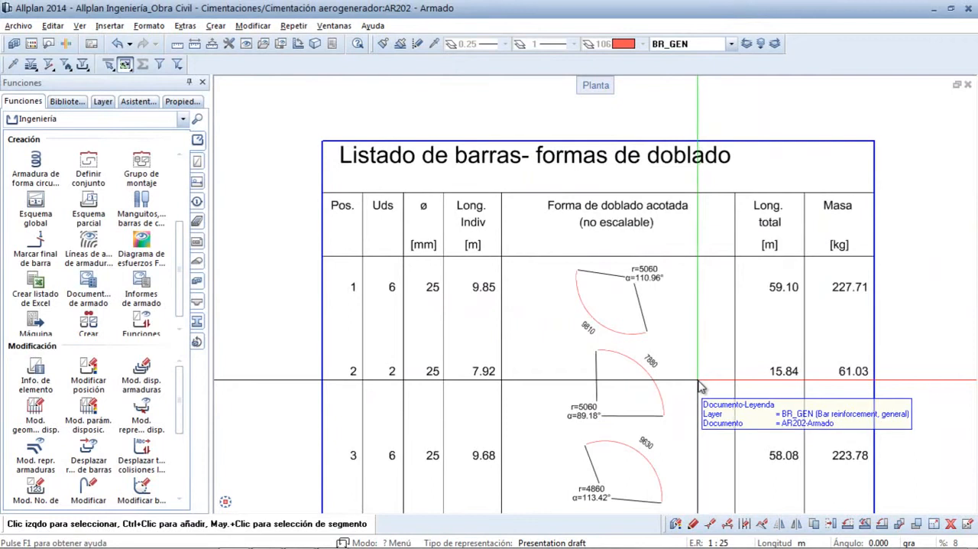
scroll(698, 379, "down", 2)
middle_click_drag(698, 380, 701, 348)
- Create a global schema (Esquema global) table from the ring bars in Sección B - B and place it beside the bar list
middle_click(433, 270)
middle_click(433, 270)
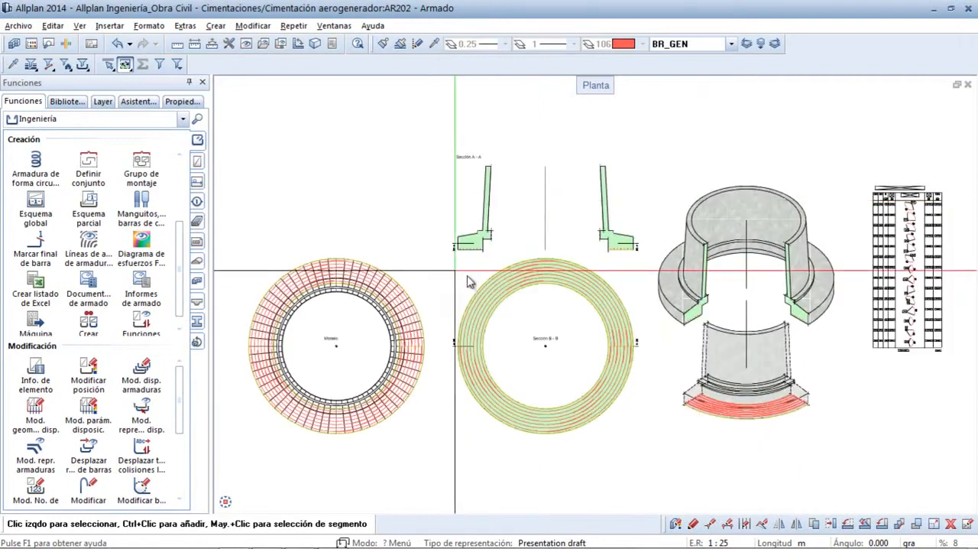
scroll(462, 264, "up", 5)
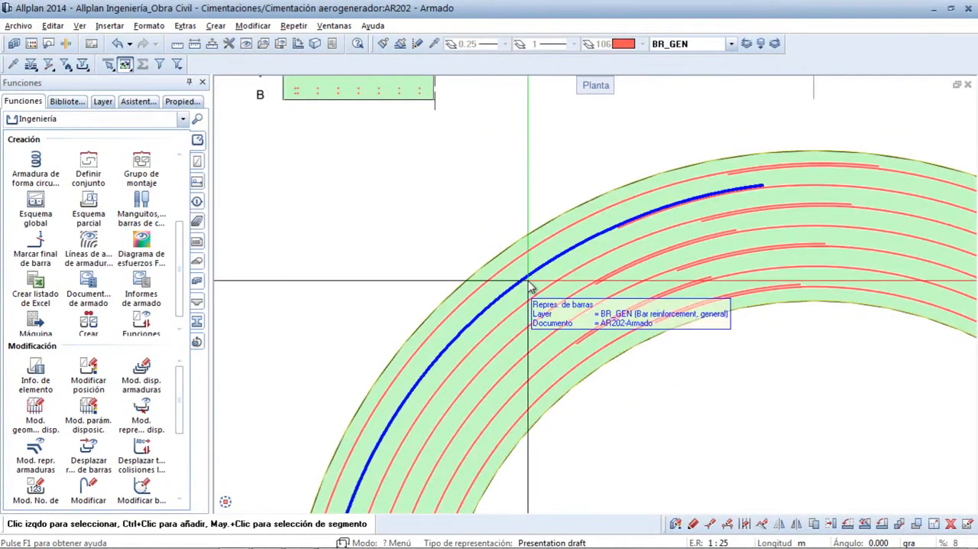
right_click(529, 287)
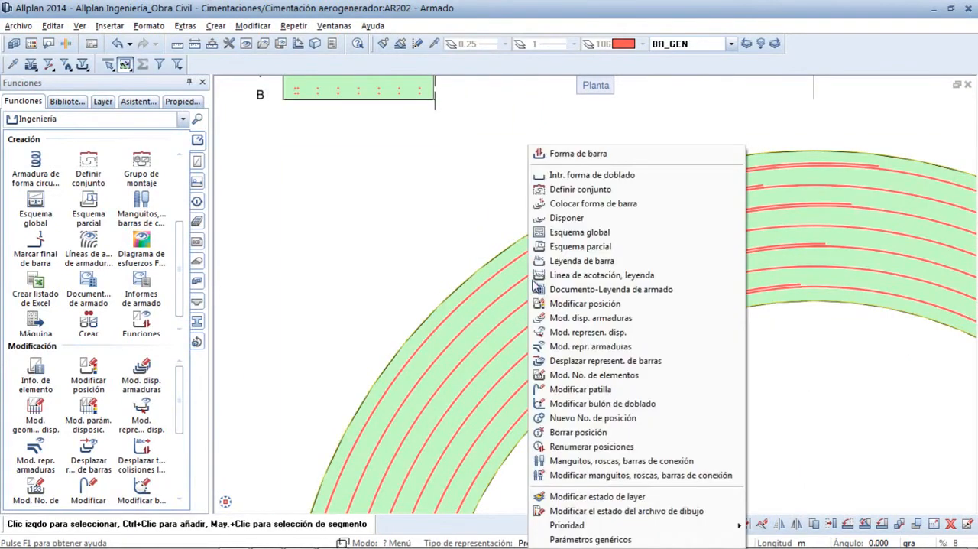
left_click(565, 233)
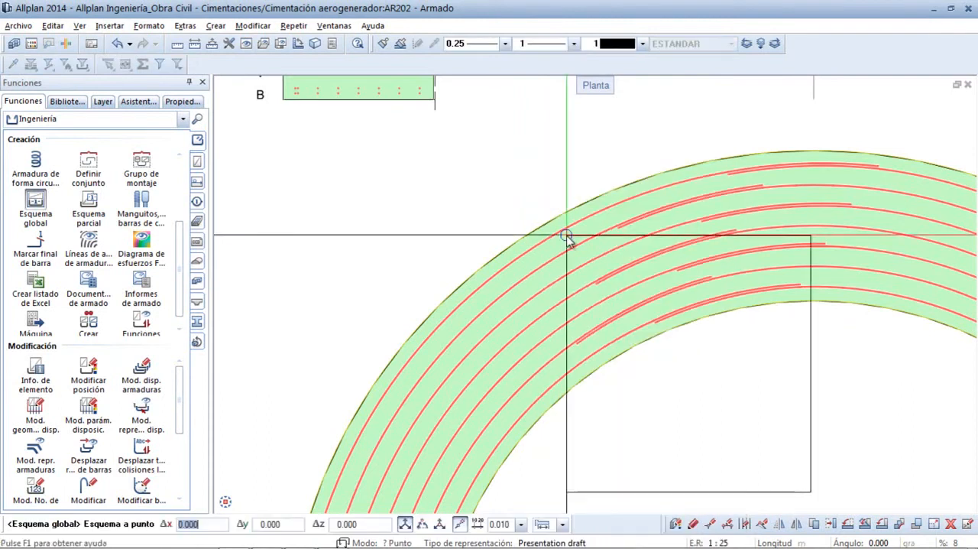
scroll(469, 233, "down", 3)
scroll(469, 234, "down", 3)
middle_click_drag(524, 247, 148, 269)
left_click(682, 150)
key("Escape")
- Examine the circular reinforcement table's piece counts, arc, radius, tangent and overlap columns
scroll(646, 164, "up", 5)
scroll(573, 224, "up", 2)
scroll(573, 227, "down", 1)
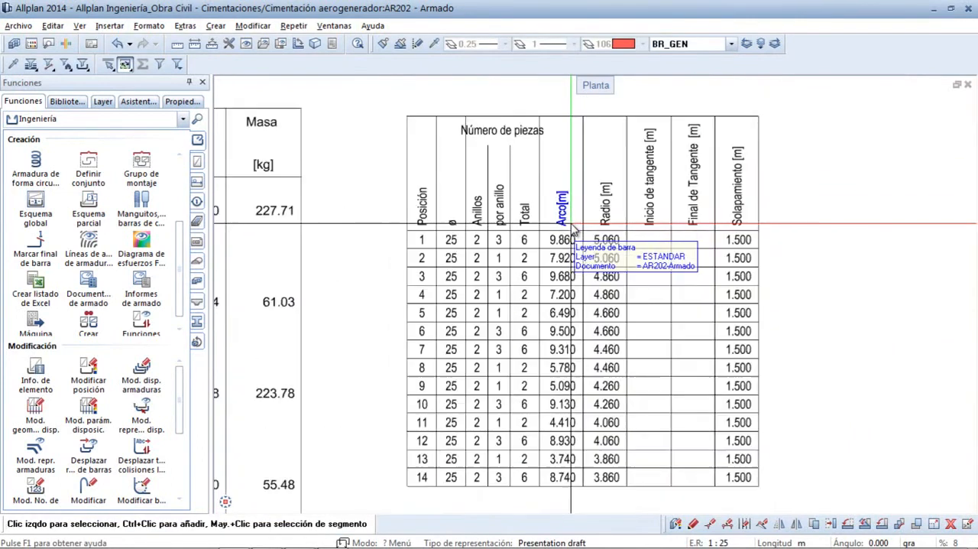
scroll(581, 246, "up", 2)
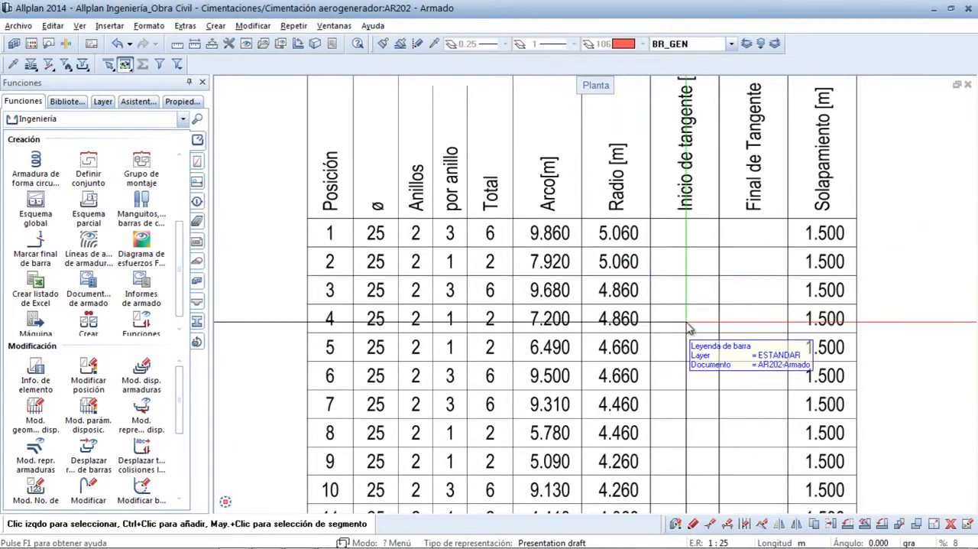
scroll(687, 329, "down", 3)
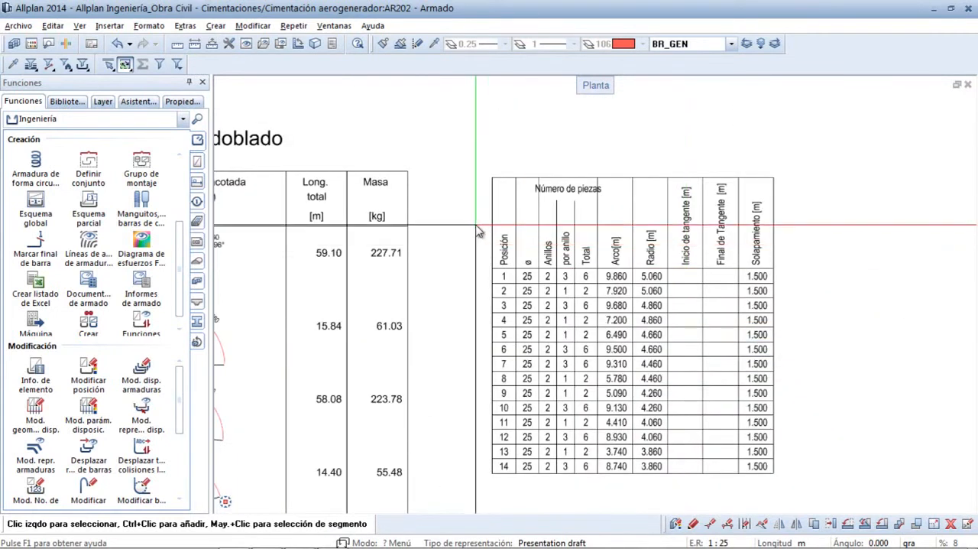
- Start a circular reinforcement of type Armadura de muelle and define its rotation axis along the centre line of Sección A - A
middle_click(476, 225)
middle_click(476, 225)
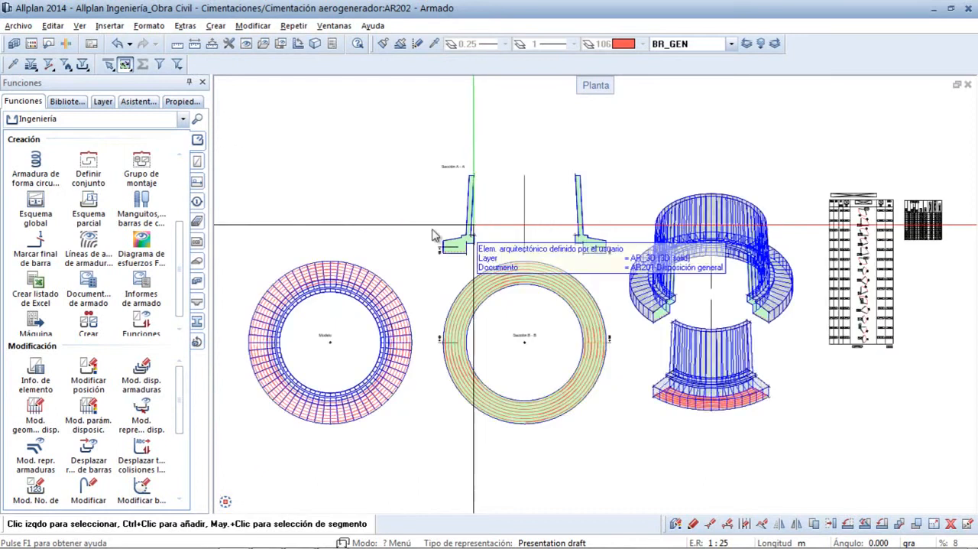
left_click(40, 170)
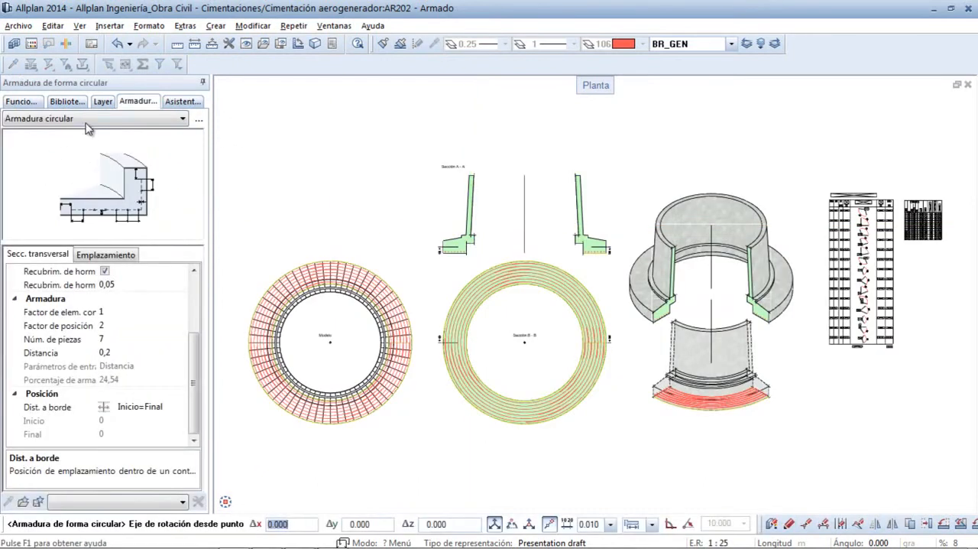
left_click(88, 120)
left_click(75, 143)
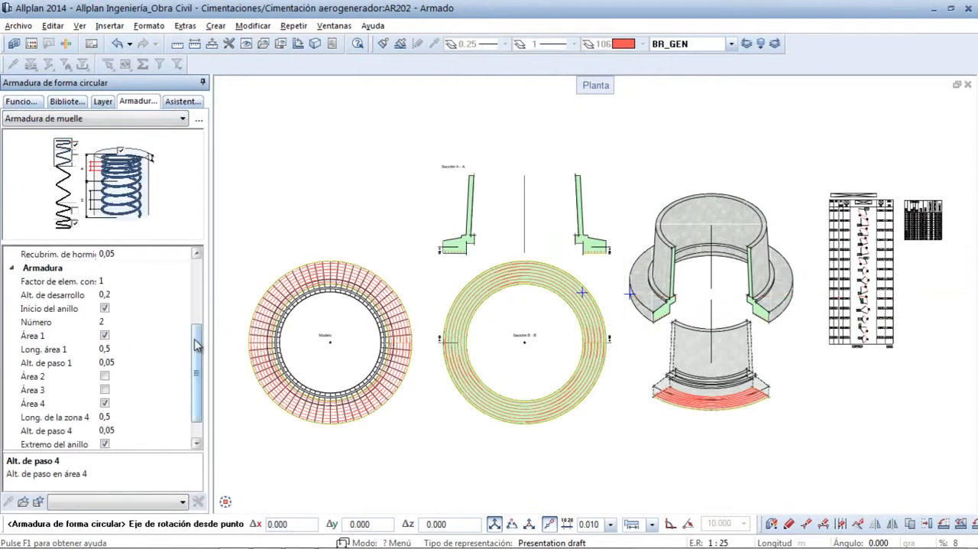
scroll(196, 306, "up", 3)
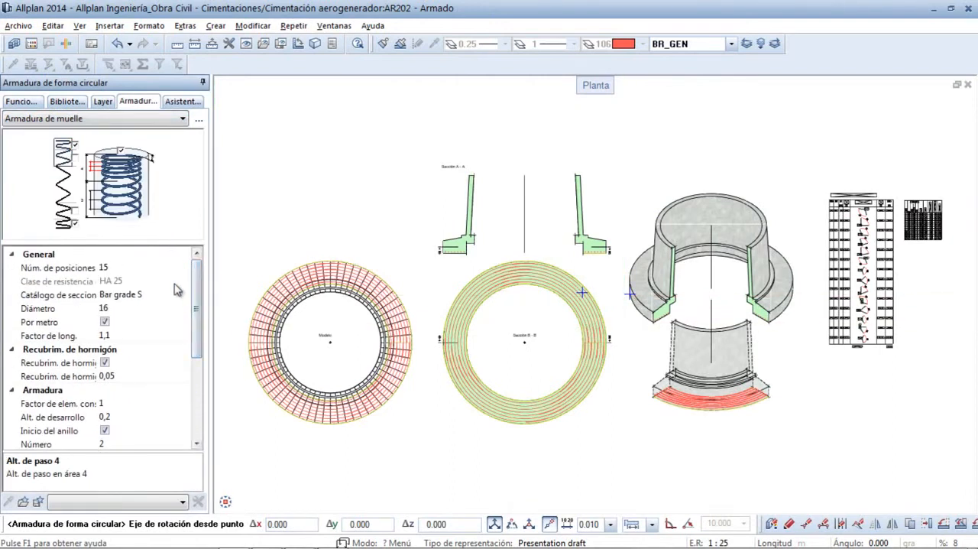
left_click(524, 254)
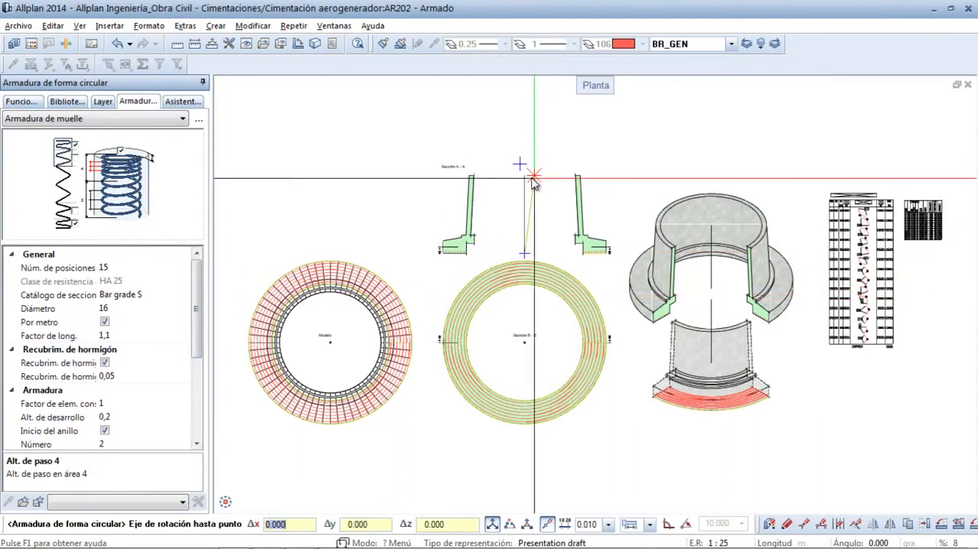
left_click(526, 178)
- Define the spiral's contour along the wall's outer face in Sección A - A and set its axis point at Sección B - B's centre
scroll(513, 160, "up", 5)
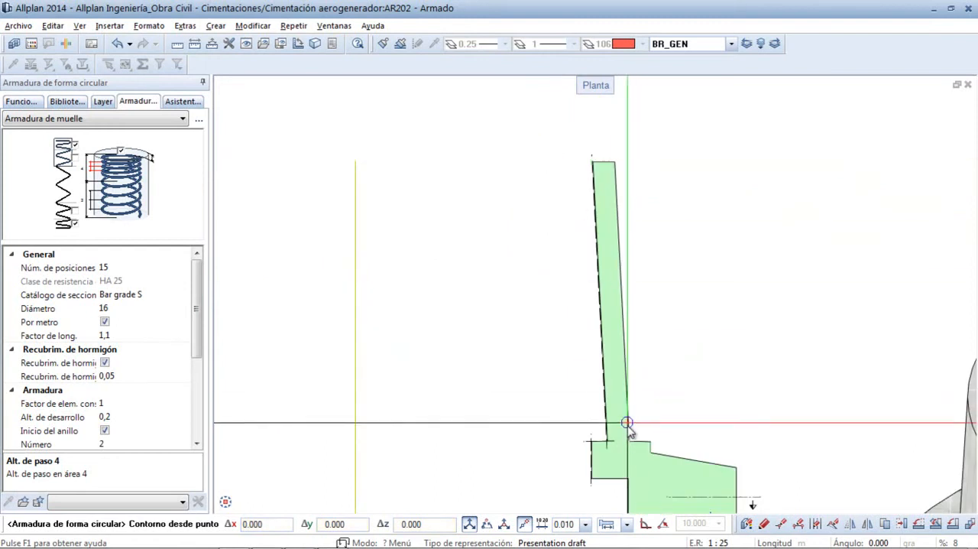
left_click(628, 443)
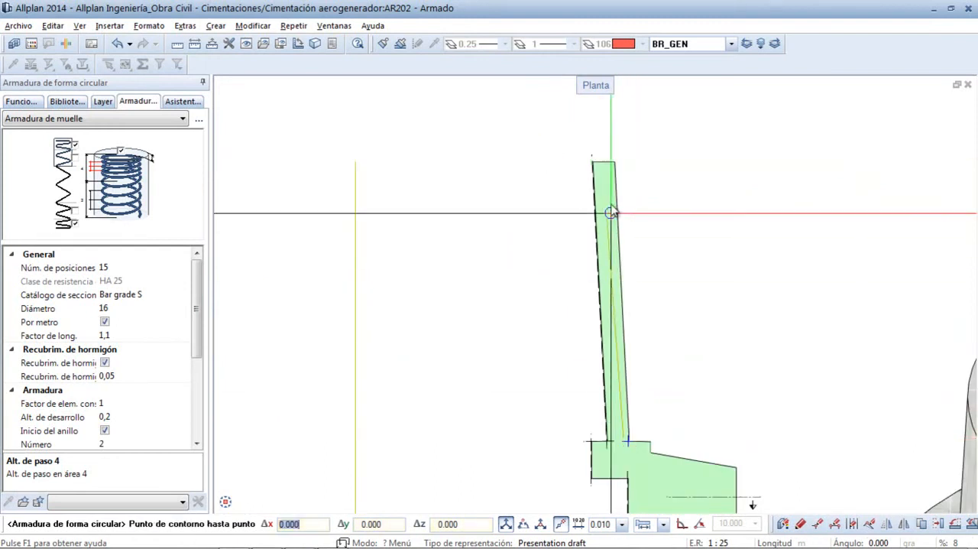
left_click(614, 165)
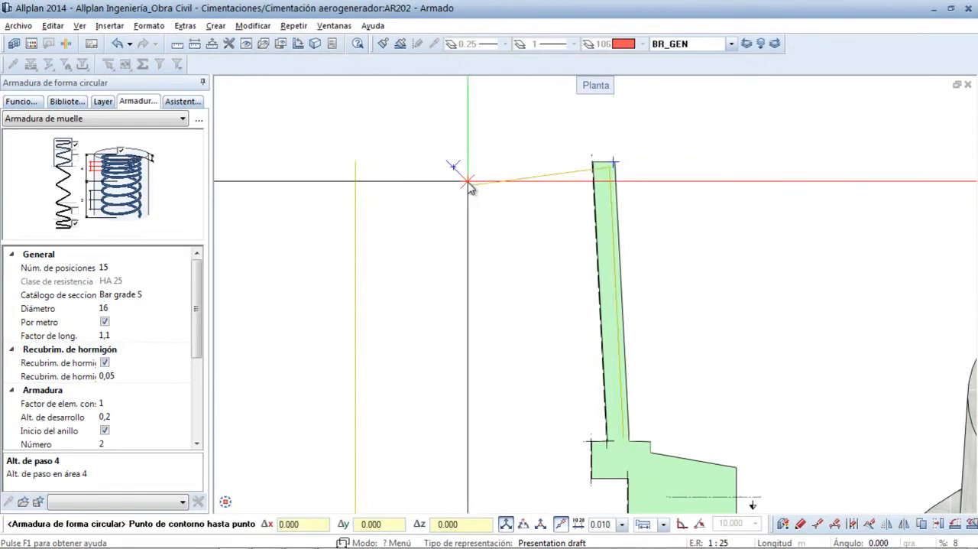
key("Escape")
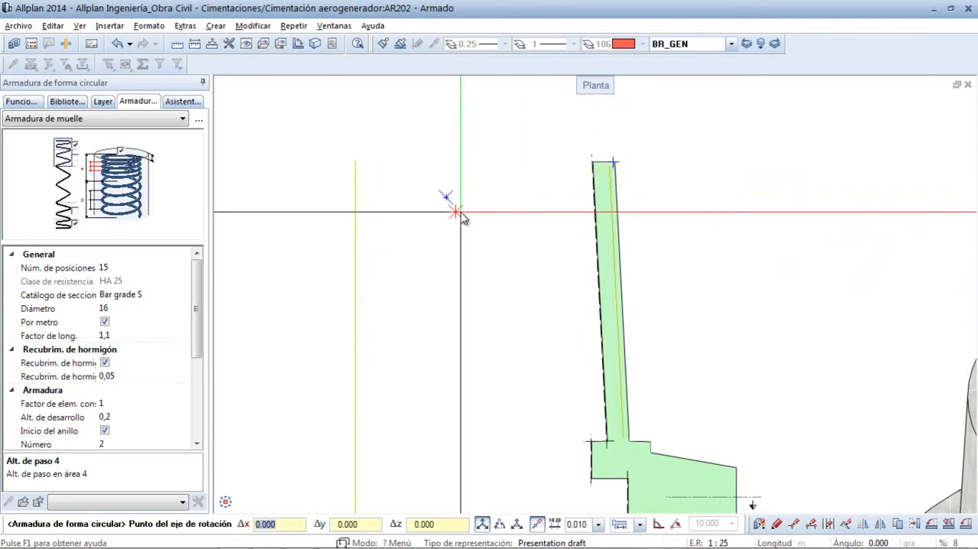
scroll(462, 219, "down", 5)
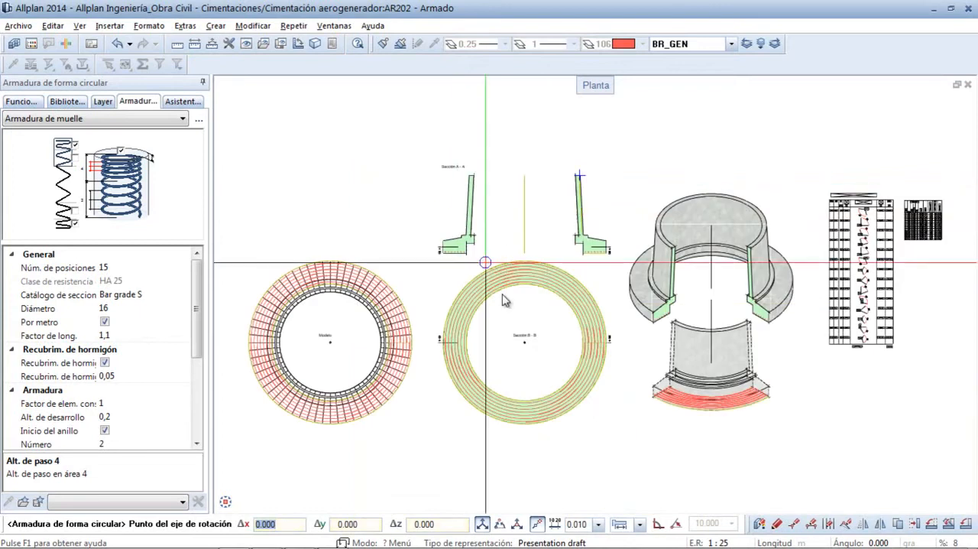
left_click(528, 346)
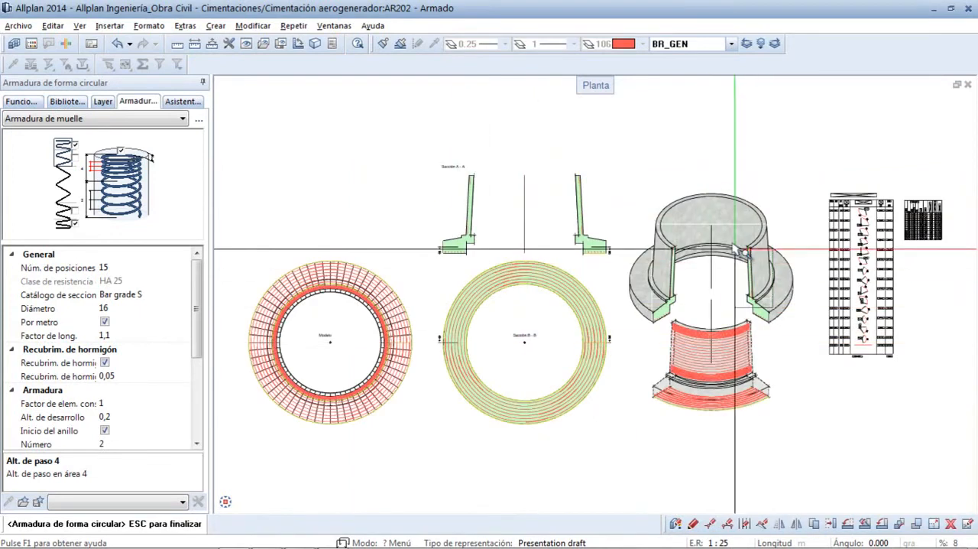
- Disable the spiral's start rings (Inicio del anillo), Área 1, Área 4 and end rings (Extremo del anillo)
scroll(754, 305, "up", 5)
left_click_drag(624, 247, 526, 172)
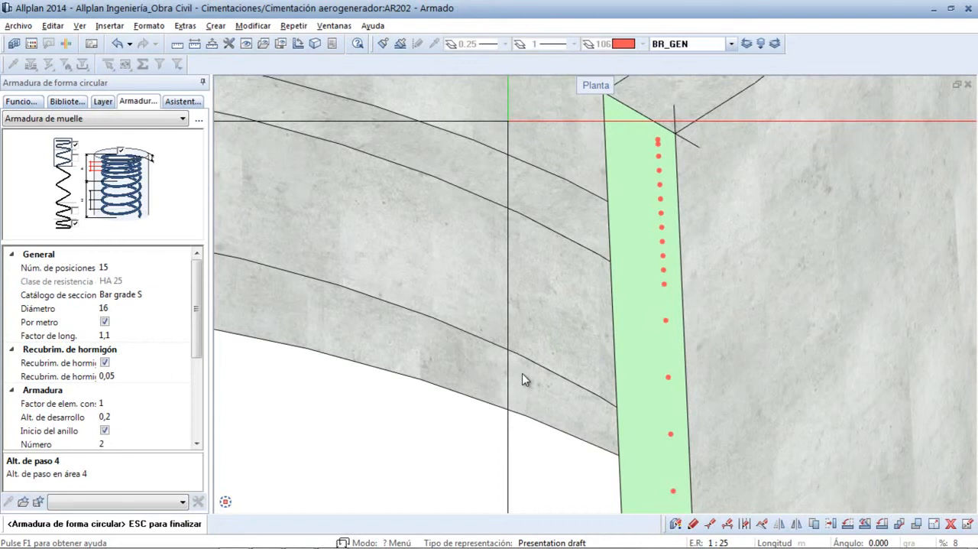
left_click_drag(197, 303, 197, 370)
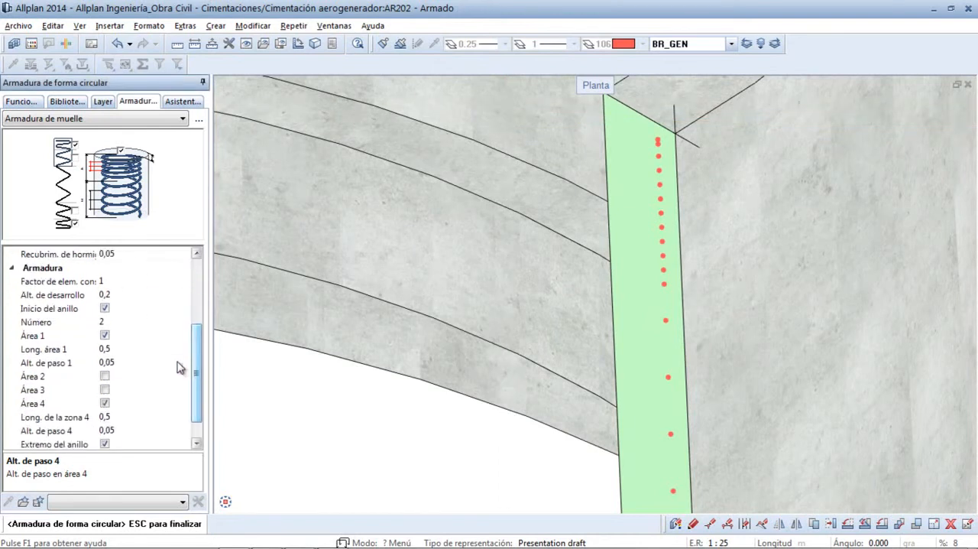
left_click(104, 309)
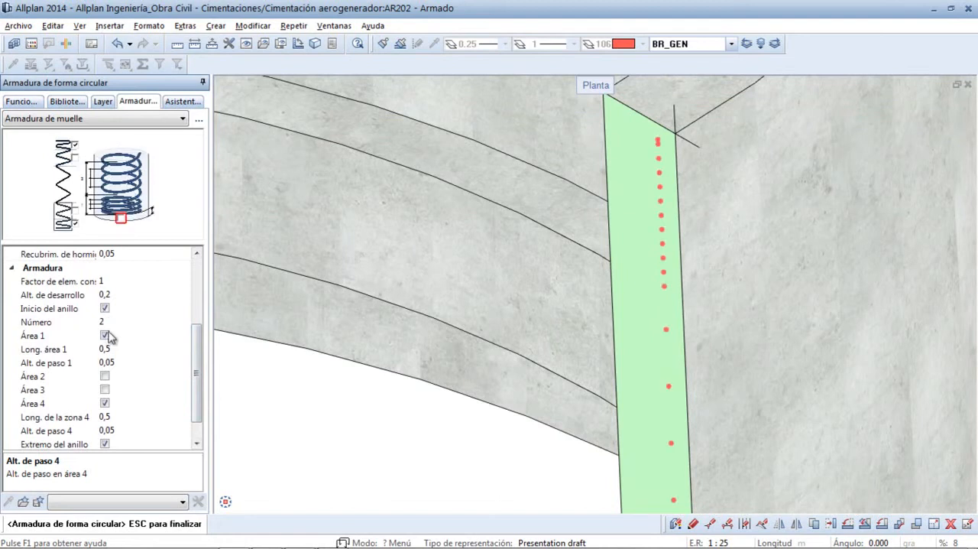
left_click(105, 309)
left_click(106, 322)
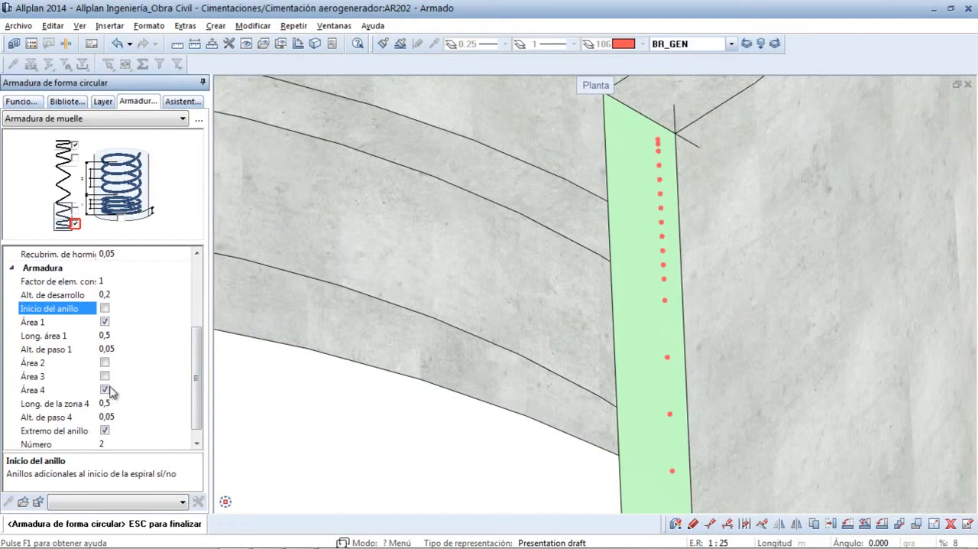
left_click(108, 323)
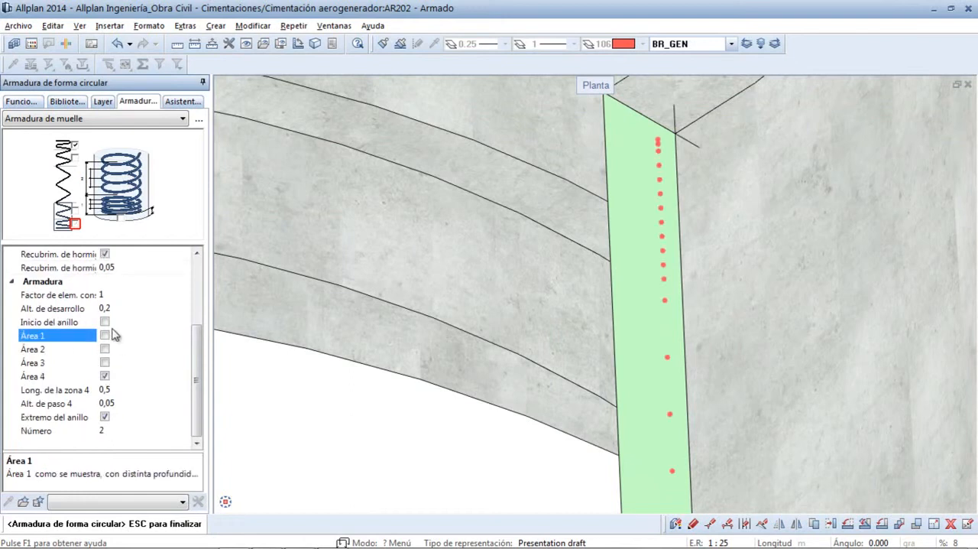
left_click(106, 376)
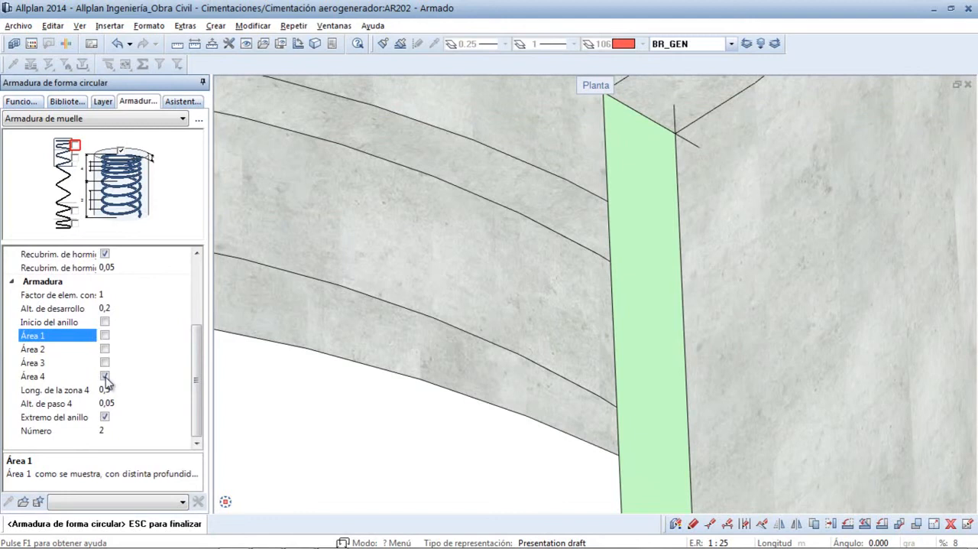
left_click(105, 417)
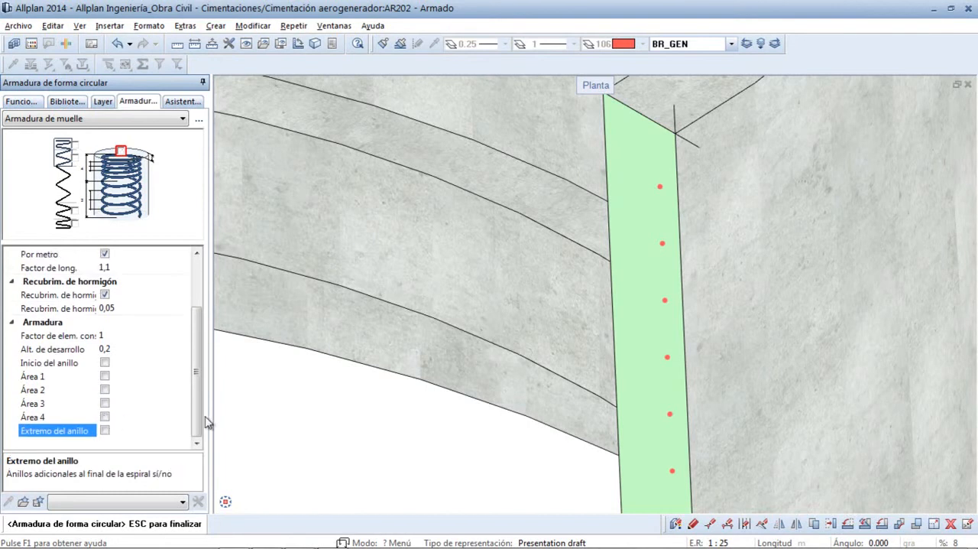
- Enable the additional rings at the spiral's start (Inicio del anillo) and set their number to 2
scroll(638, 355, "down", 3)
scroll(639, 347, "down", 1)
middle_click_drag(626, 324, 559, 175)
scroll(568, 294, "up", 1)
scroll(570, 301, "down", 1)
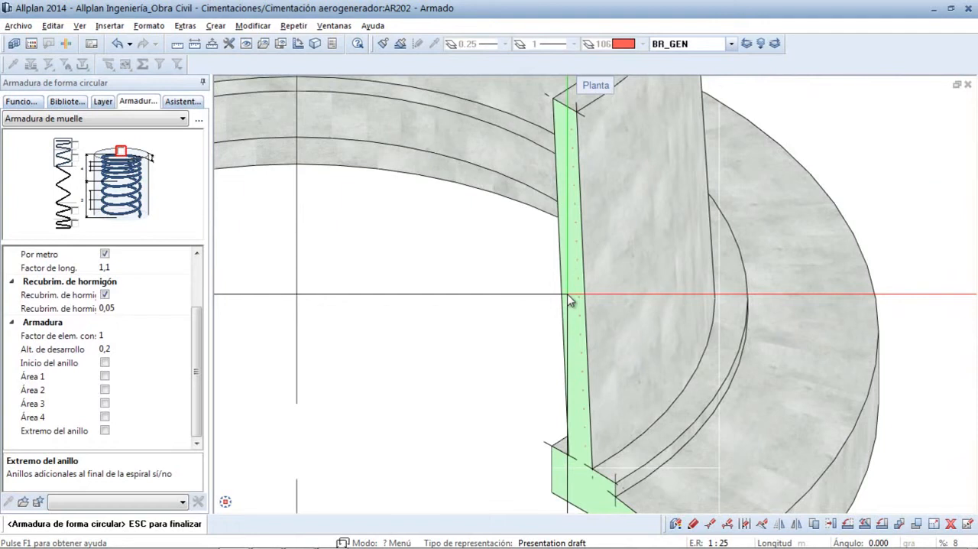
left_click(105, 364)
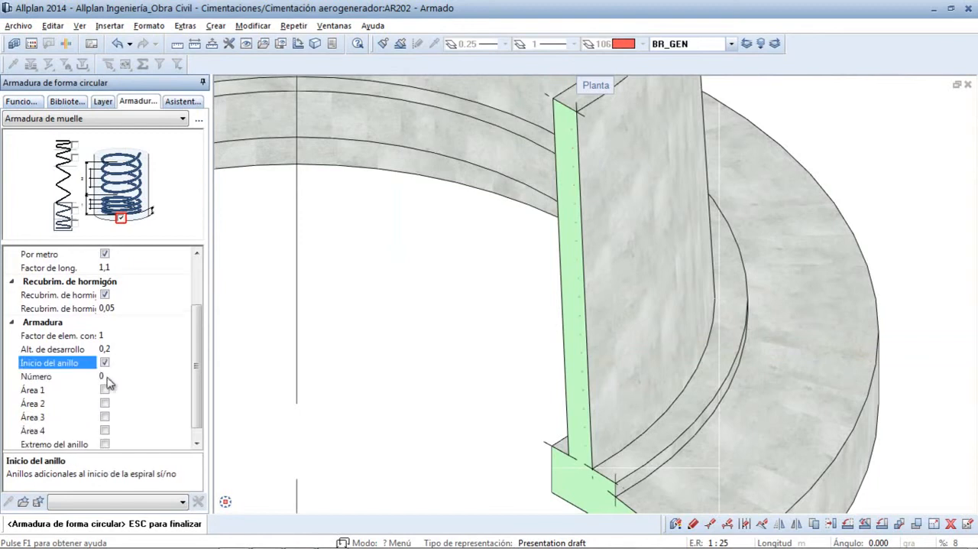
left_click(105, 376)
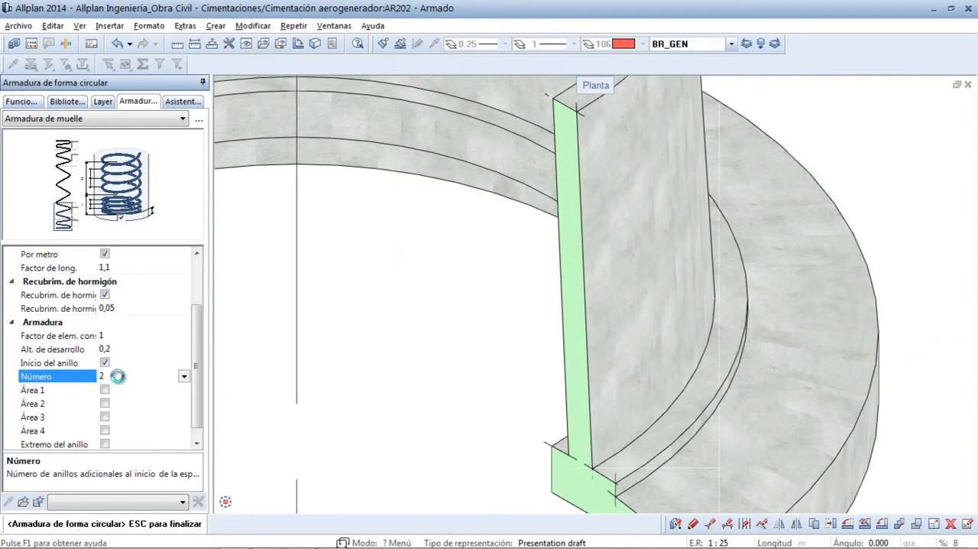
middle_click_drag(606, 482, 533, 377, "ctrl")
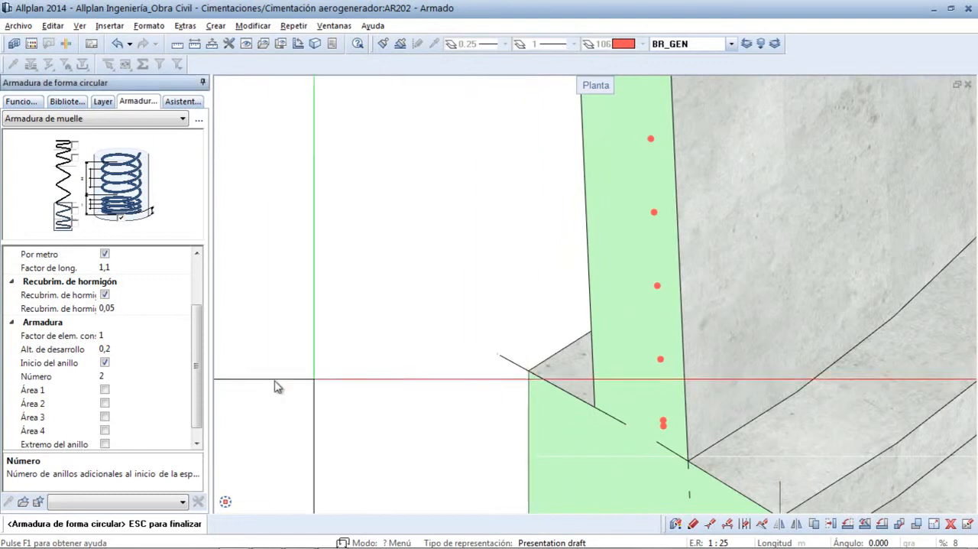
- Enable Área 1 of the spiral with a length of 0,5 and a pitch height of 0,05, and finish the reinforcement
left_click(104, 391)
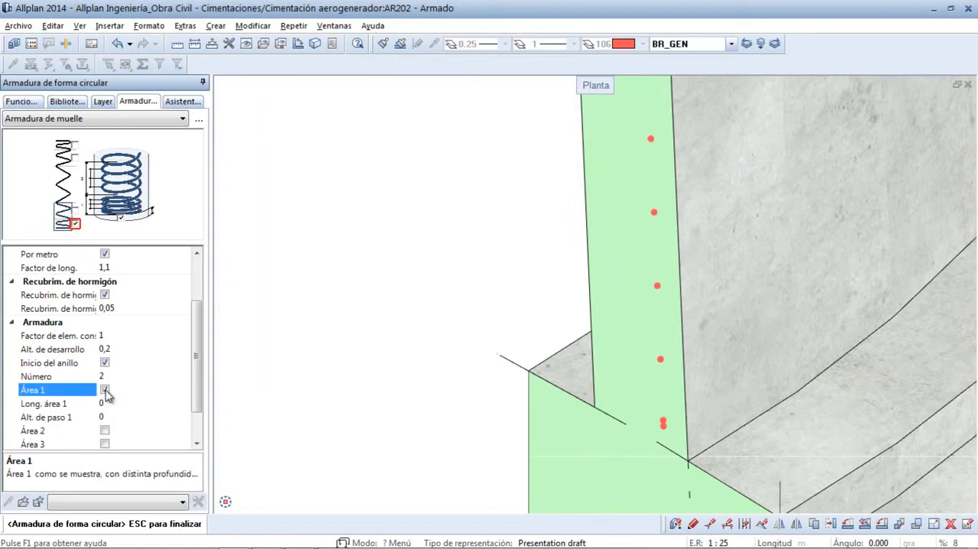
left_click(103, 402)
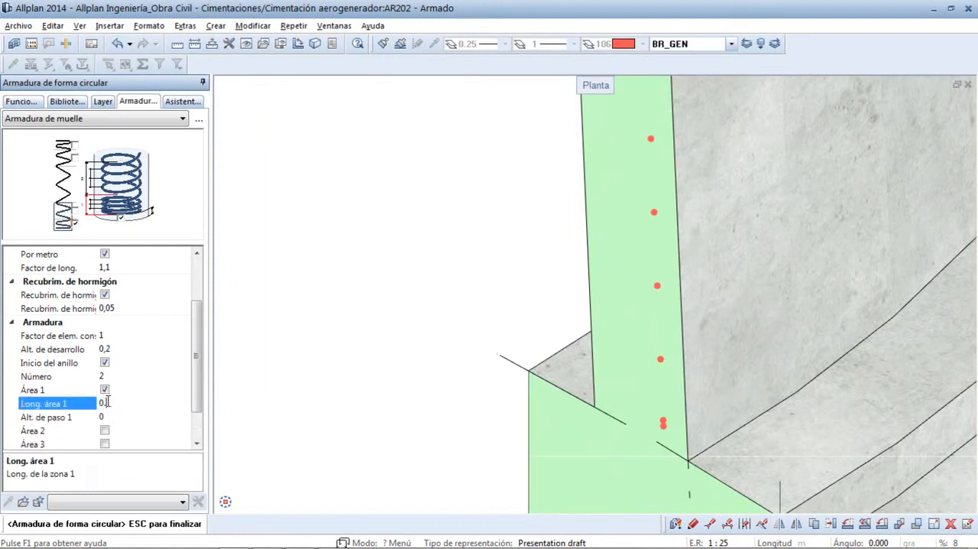
key("Return")
left_click(107, 416)
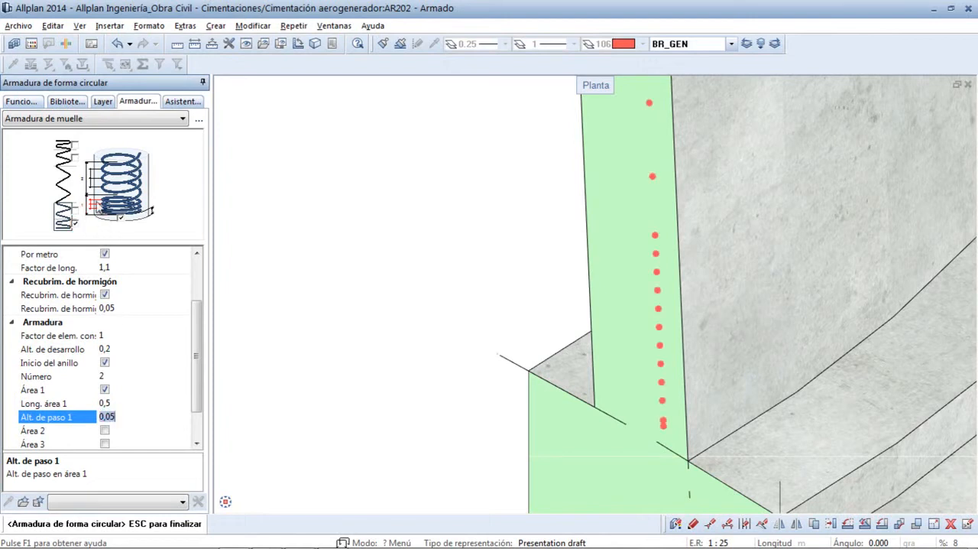
scroll(600, 336, "down", 3)
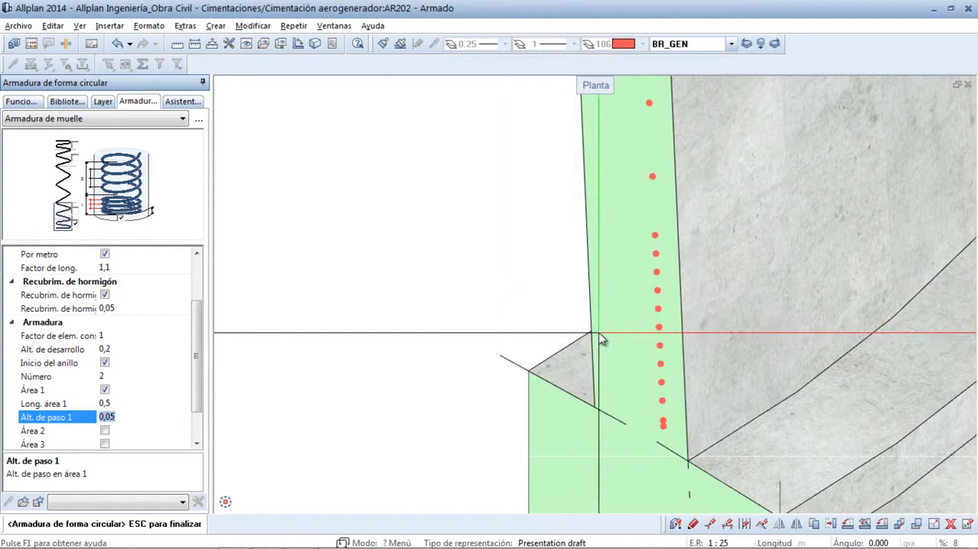
scroll(603, 339, "up", 2)
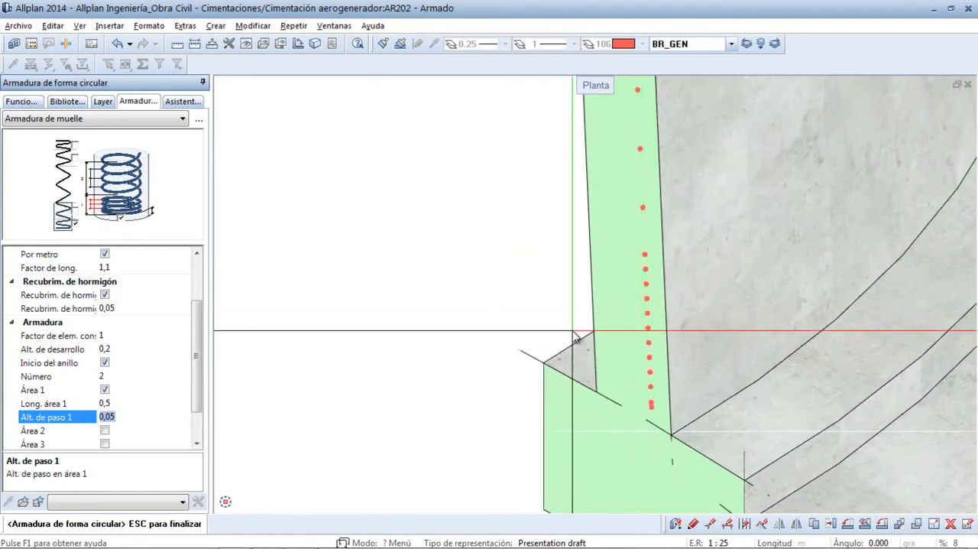
key("Escape")
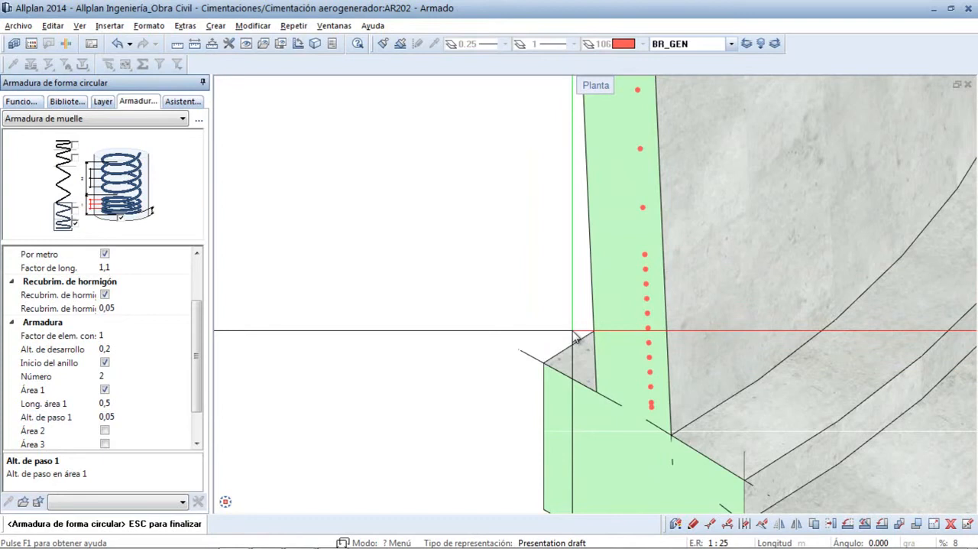
key("Escape")
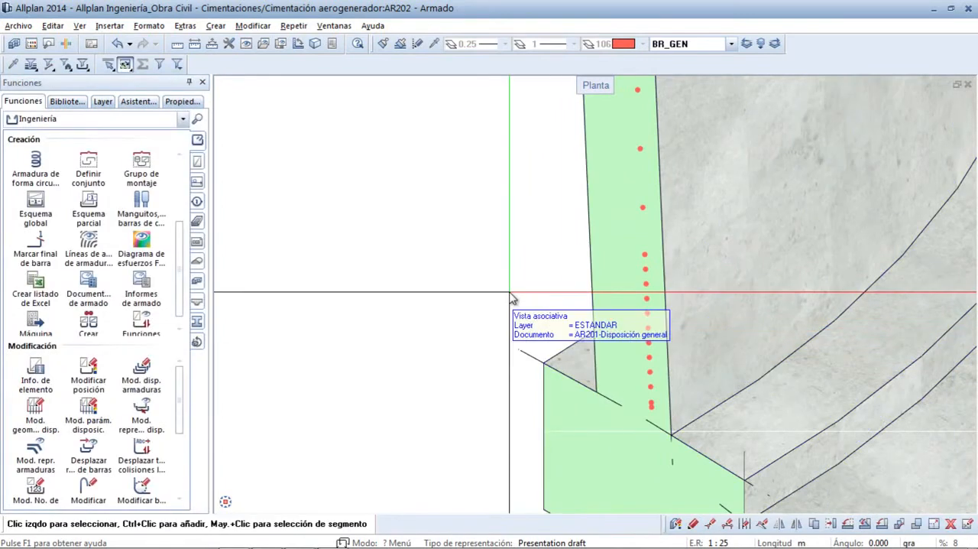
- Examine the spiral's row and the total mass at the end of the reinforcement bar list
middle_click(511, 293)
middle_click(511, 292)
middle_click_drag(930, 380, 801, 325, "ctrl")
scroll(565, 280, "up", 2)
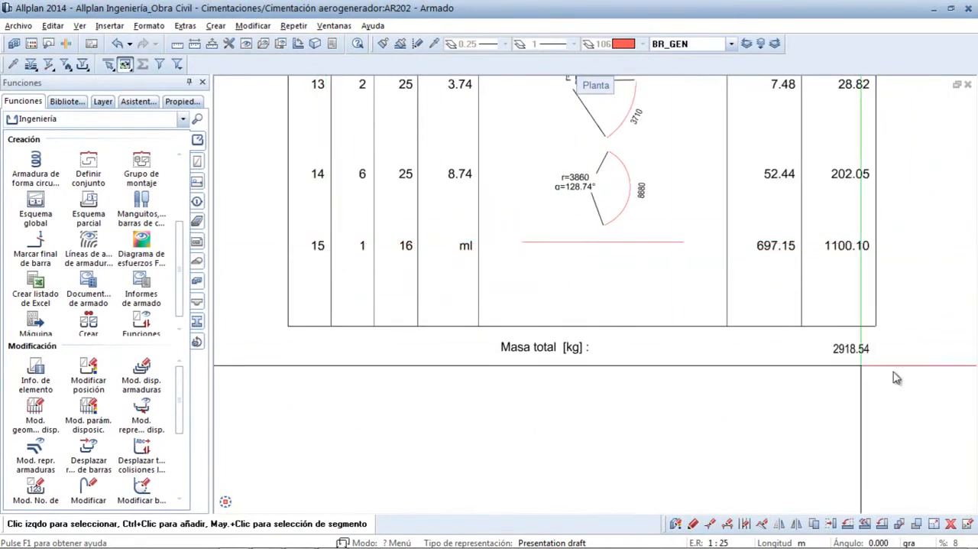
middle_click(712, 365)
middle_click(711, 365)
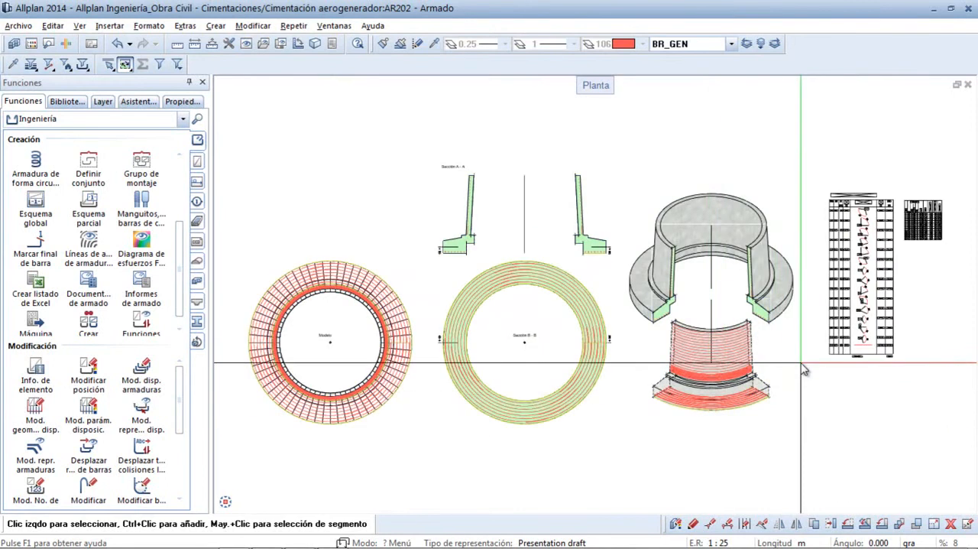
- Create a partial schema (Esquema parcial) of the wall's spiral bar and place it beside the wall in the cutaway 3D view
middle_click_drag(805, 345, 717, 269, "ctrl")
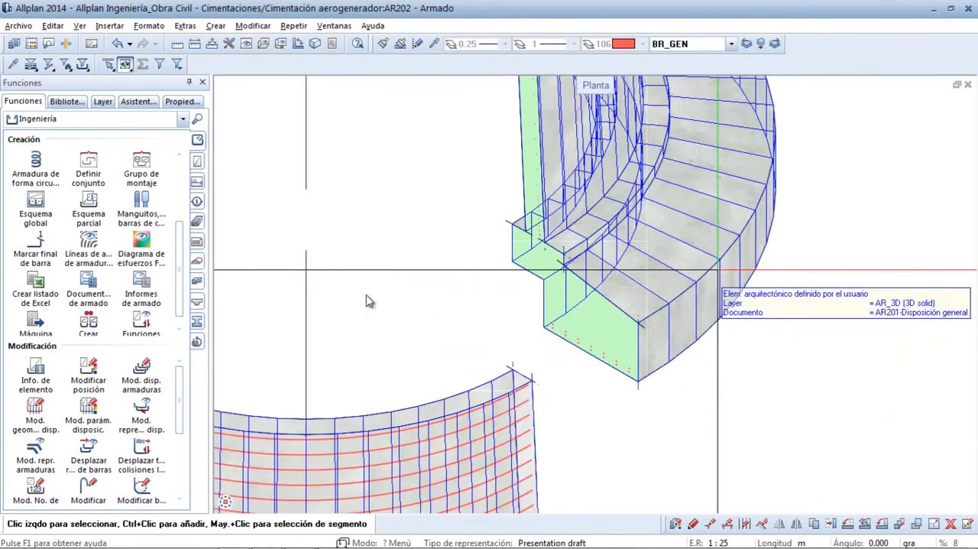
middle_click_drag(582, 264, 465, 156, "ctrl")
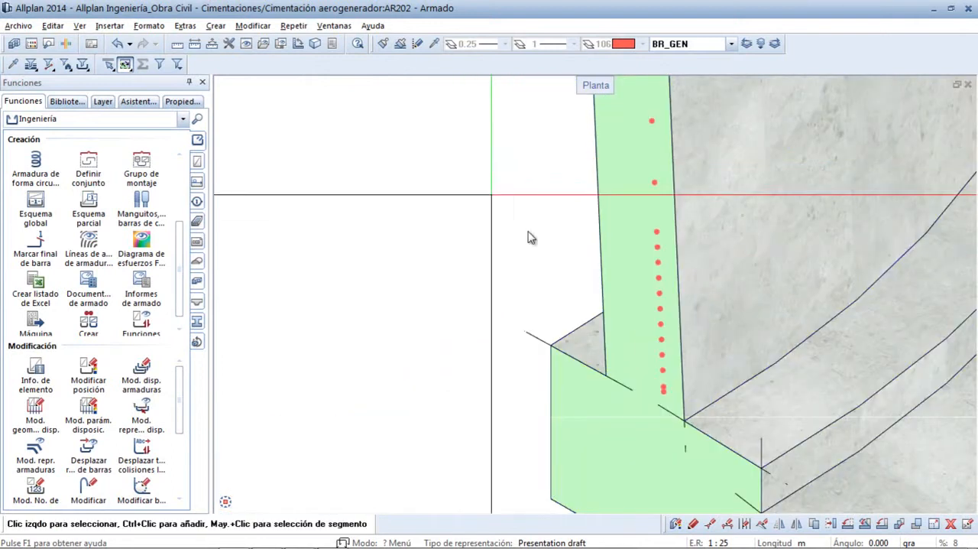
right_click(657, 243)
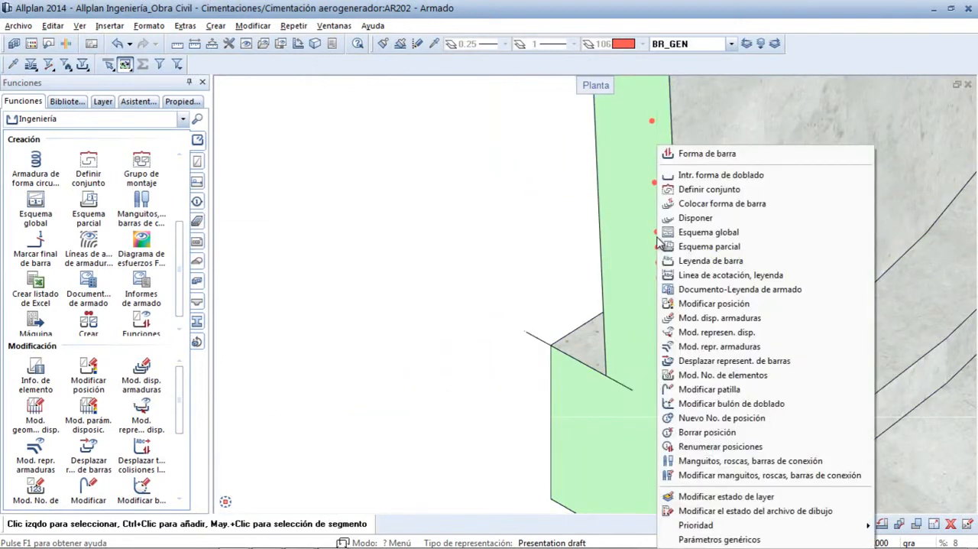
left_click(694, 246)
scroll(282, 249, "down", 2)
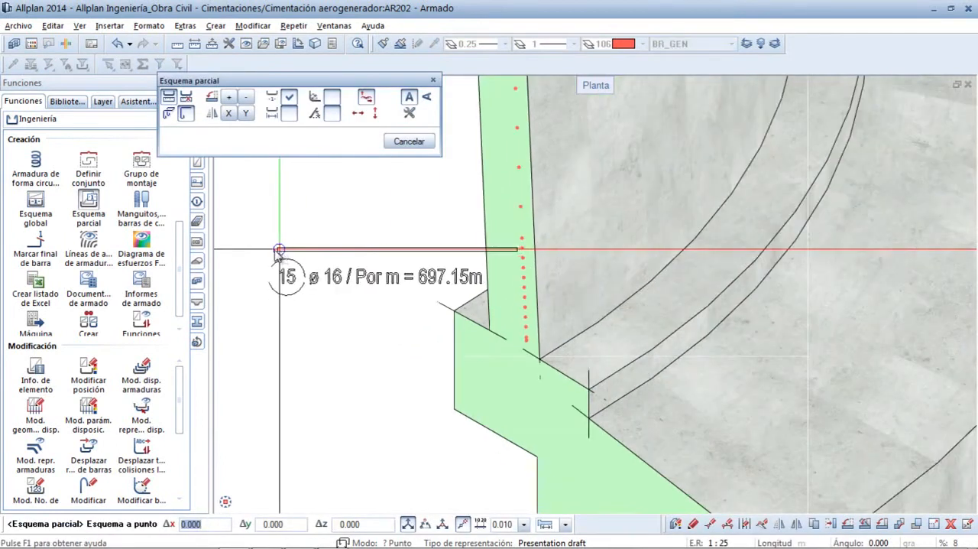
middle_click_drag(247, 245, 379, 243)
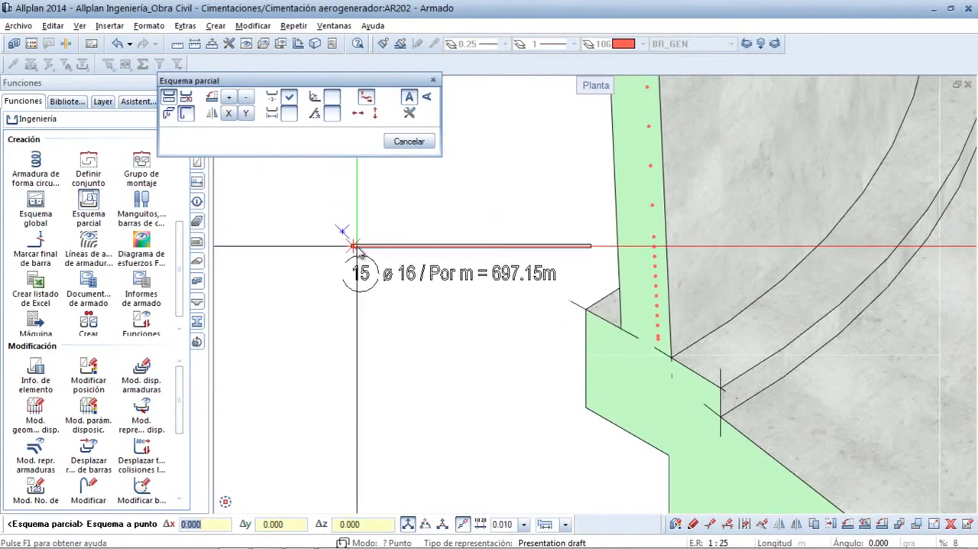
left_click(352, 245)
key("Escape")
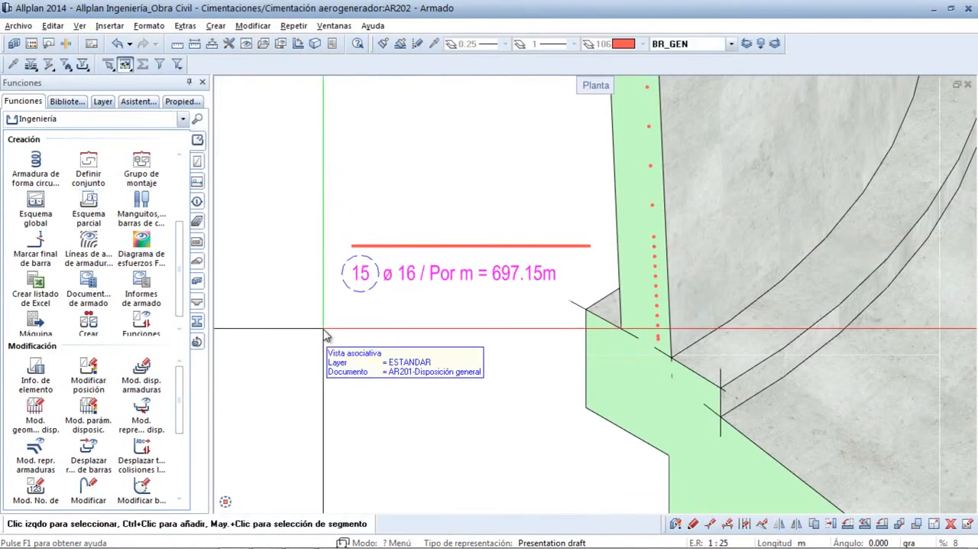
- Start a new bar shape of type Forma de doblado libre and set its concrete cover to 0,03
middle_click(323, 330)
middle_click(323, 330)
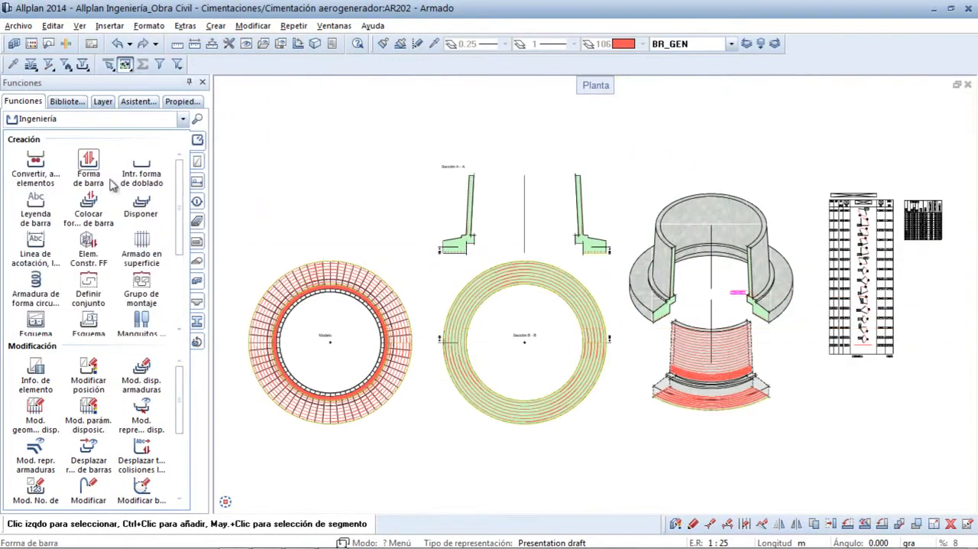
left_click(89, 164)
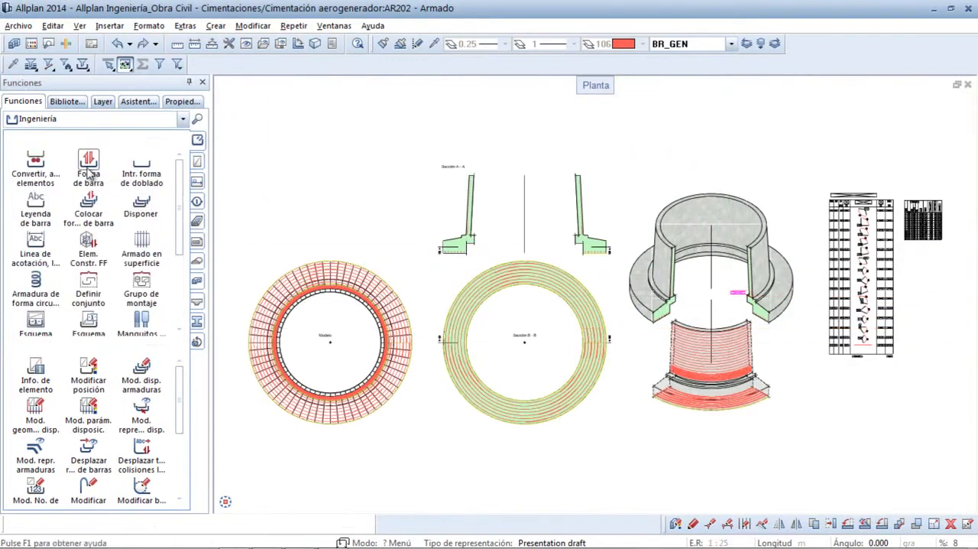
left_click(97, 119)
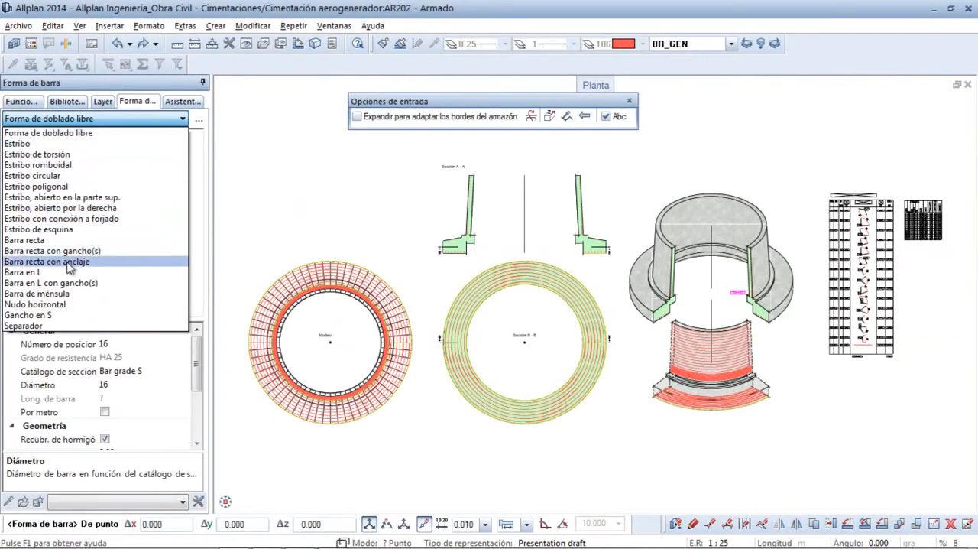
left_click(76, 133)
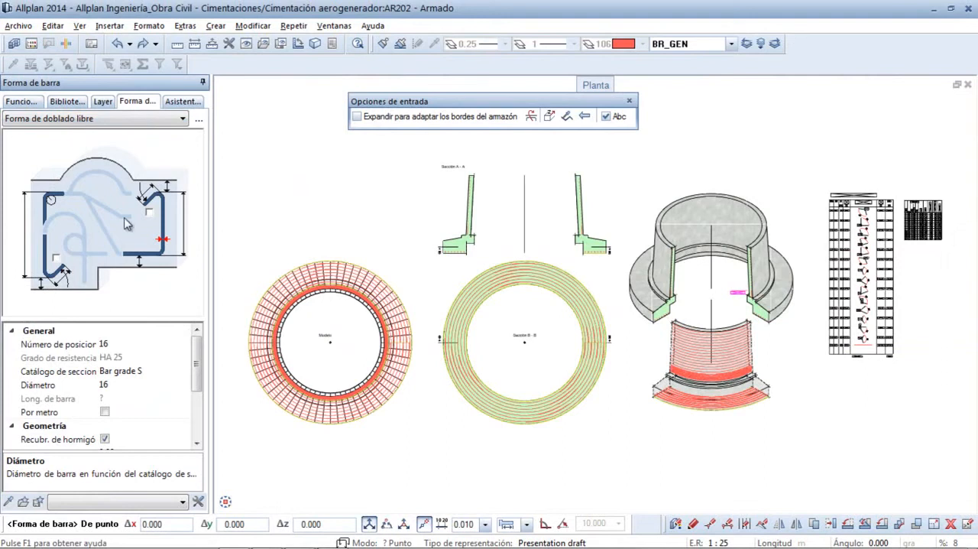
left_click_drag(198, 359, 197, 392)
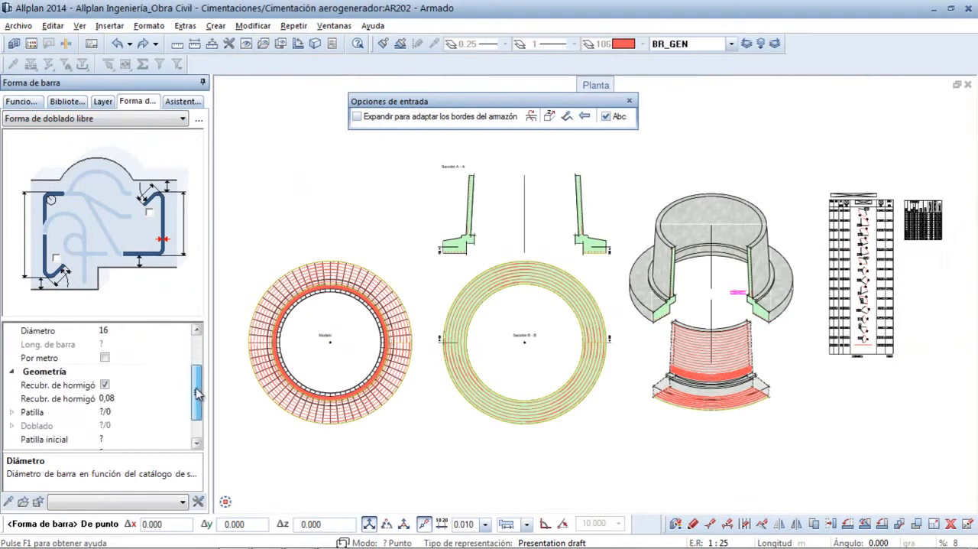
left_click(114, 398)
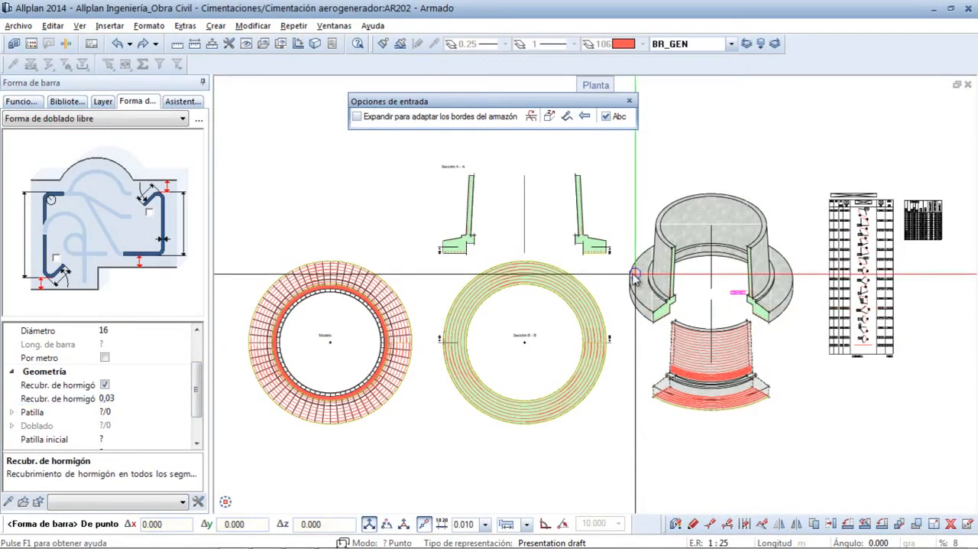
- Trace the bar in Sección A - A along the footing's inner side, base, outer side and sloped upper edge, and finish the shape
scroll(581, 249, "up", 5)
scroll(533, 232, "up", 2)
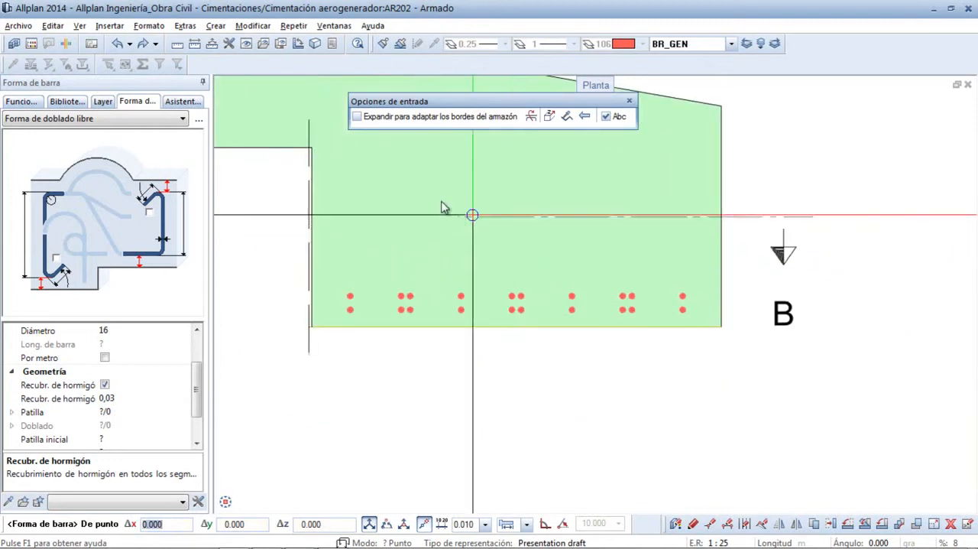
left_click(311, 145)
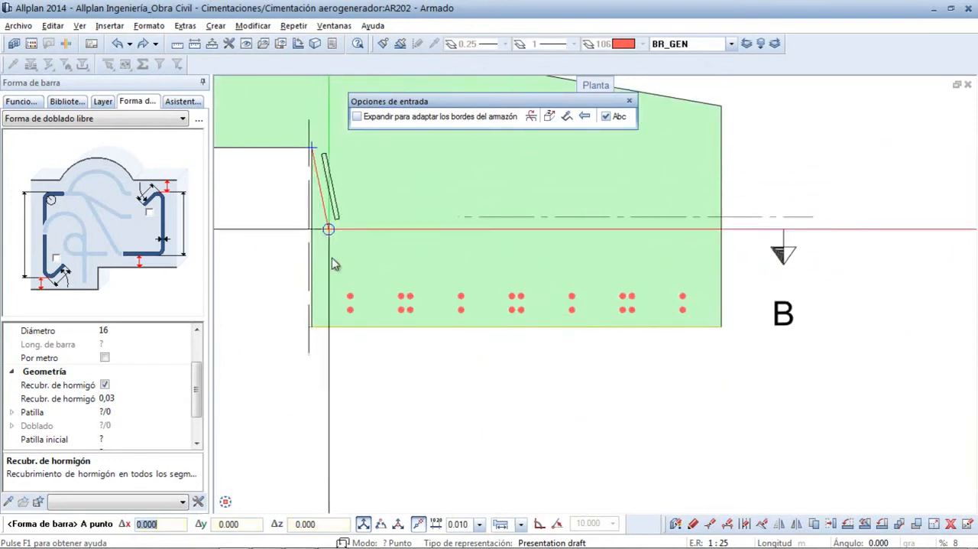
left_click(312, 327)
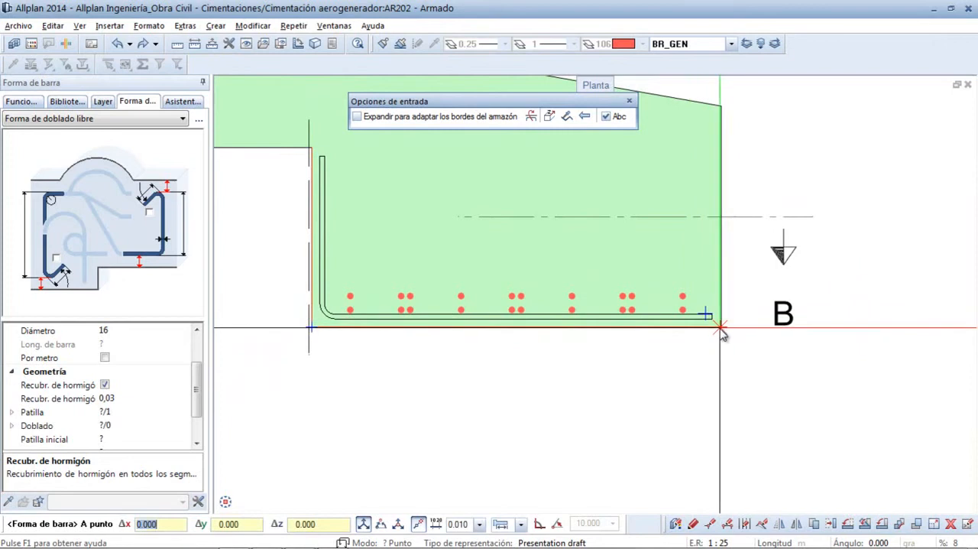
left_click(722, 331)
left_click(721, 111)
middle_click_drag(641, 209, 698, 319)
left_click(449, 162)
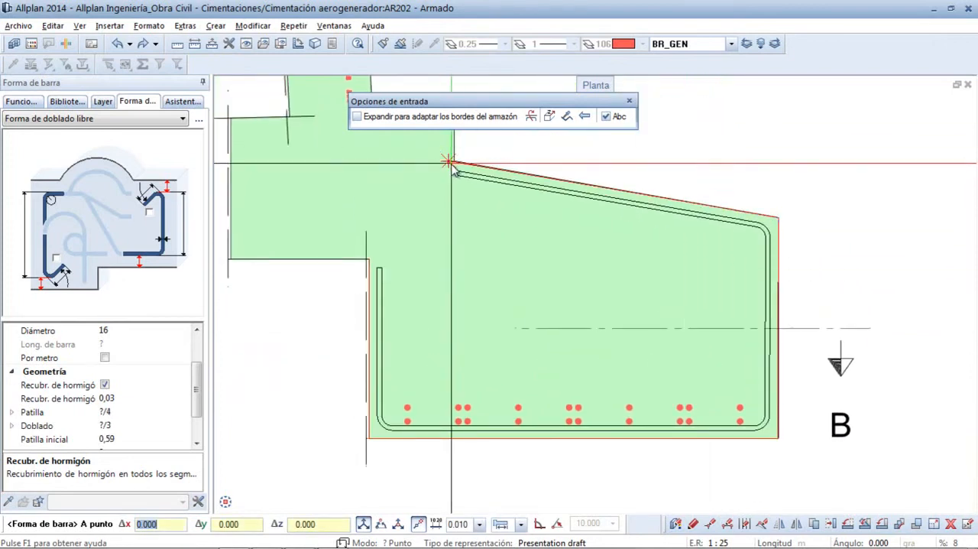
key("Escape")
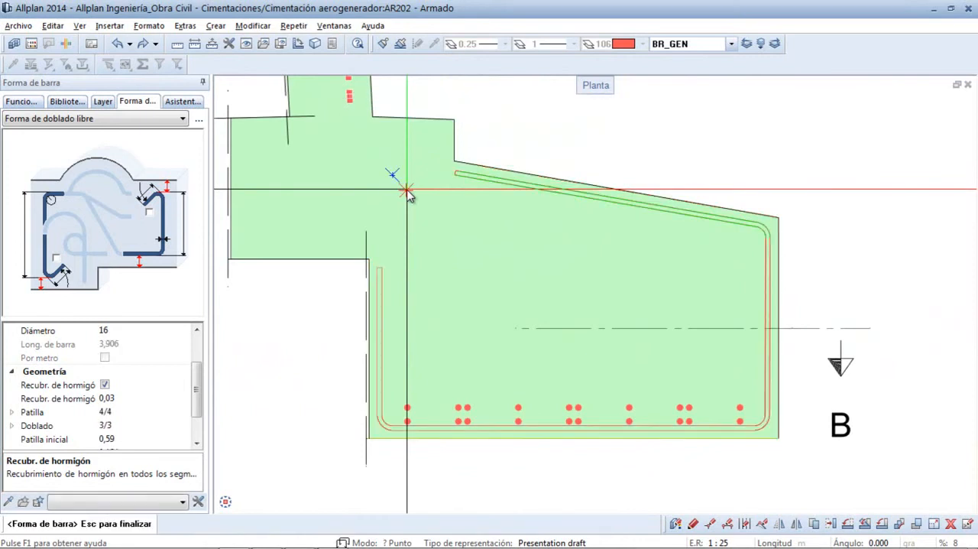
- Select segment (Patilla) 2/4 of the footing bar and set the concrete cover to 0,08
left_click_drag(198, 378, 197, 392)
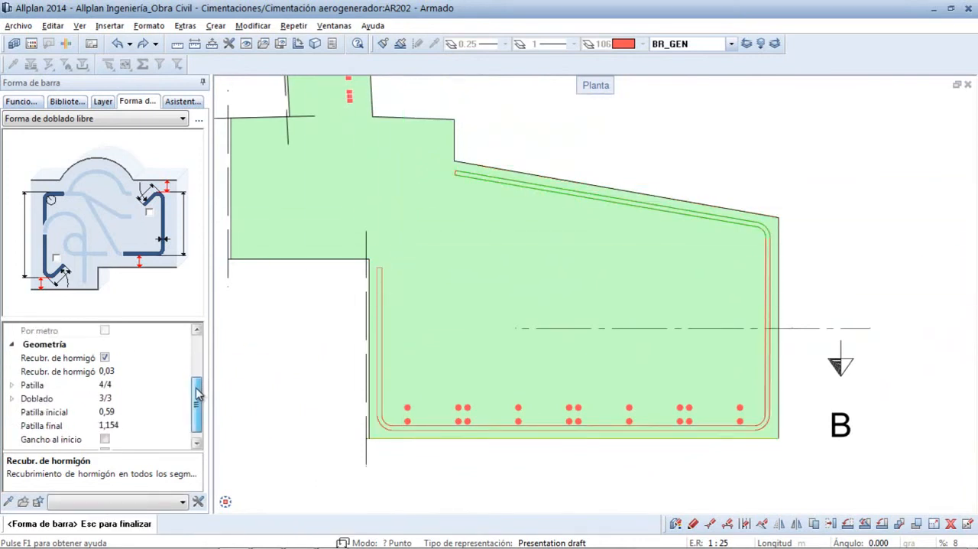
left_click(122, 384)
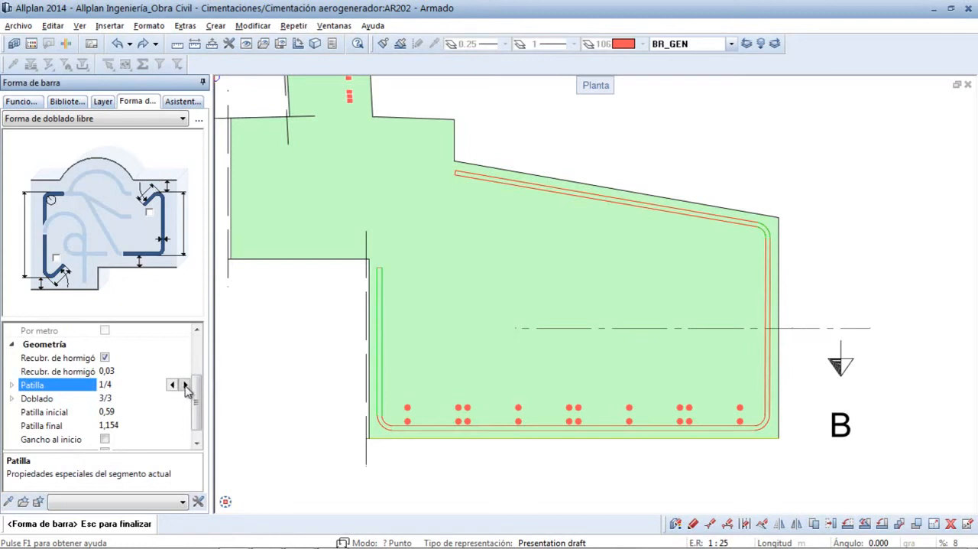
left_click(122, 372)
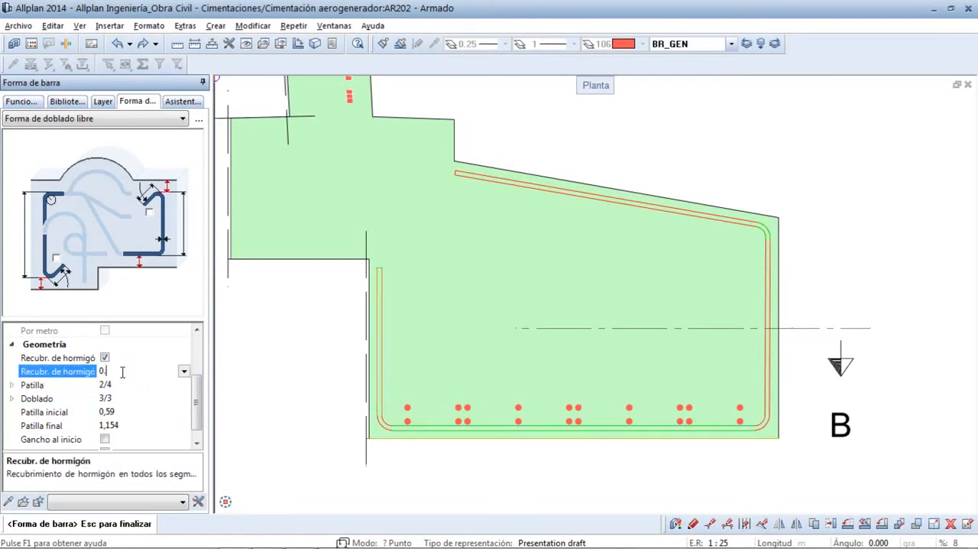
type("0.08")
key("Return")
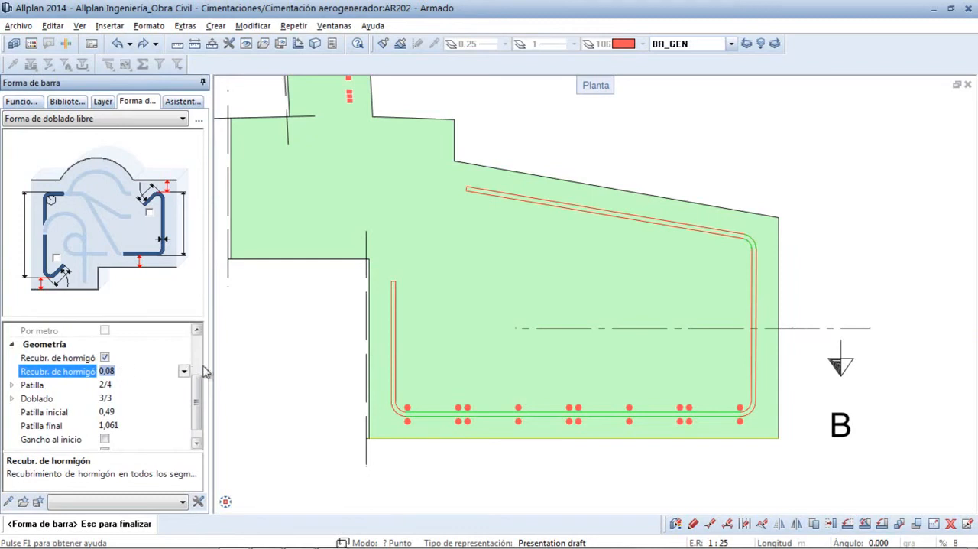
- Arrange the footing bar radially about the centre of Sección B - B, out to the ring's outer edge, from angle 0.000 around the full circle
right_click(668, 168)
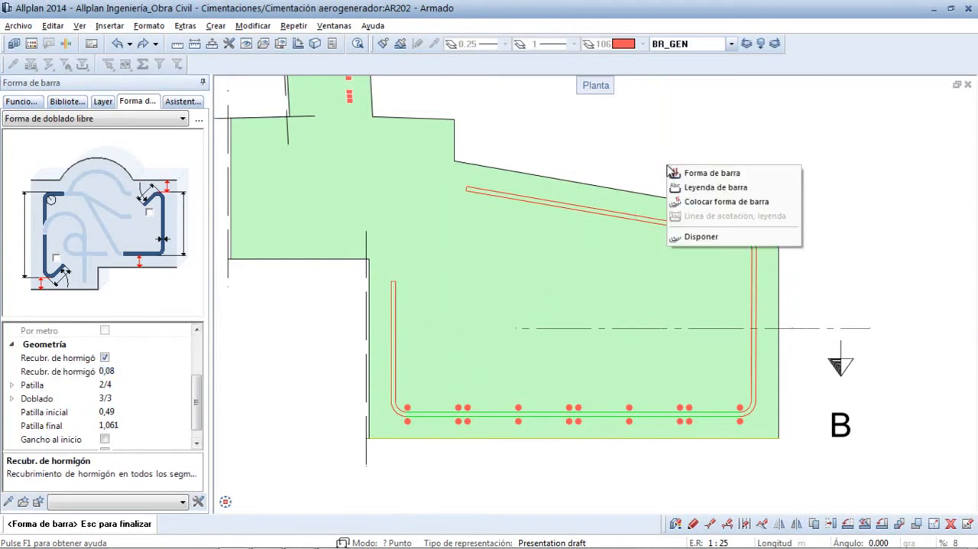
left_click(696, 238)
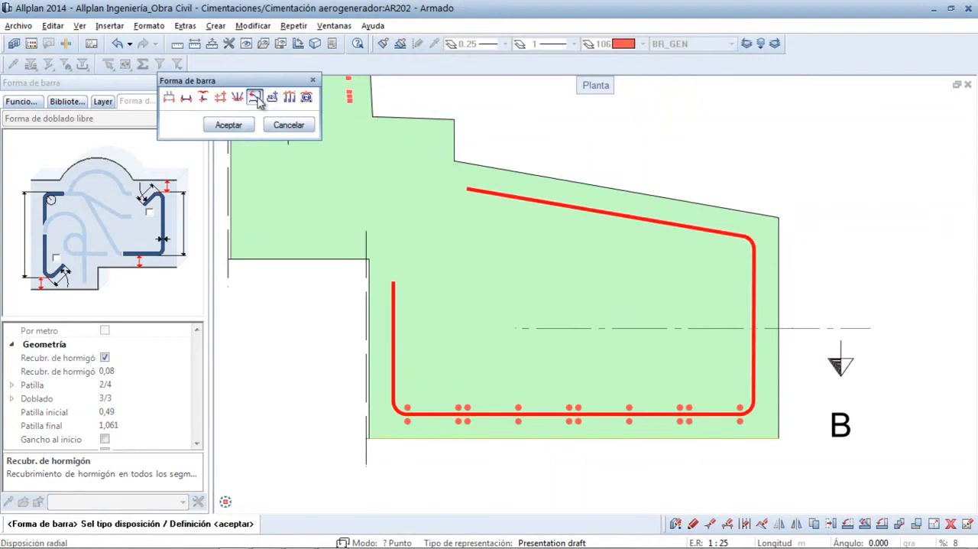
left_click(248, 103)
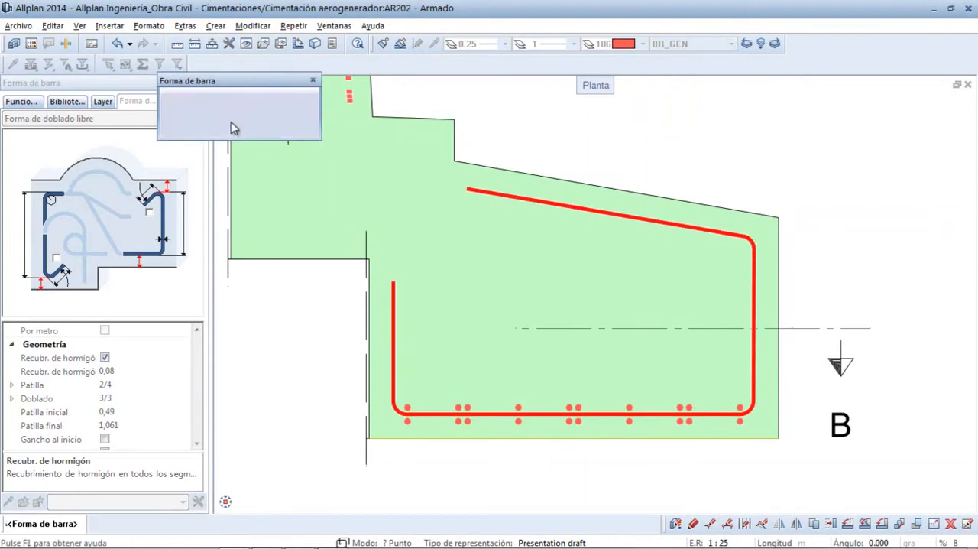
middle_click(334, 274)
middle_click(334, 274)
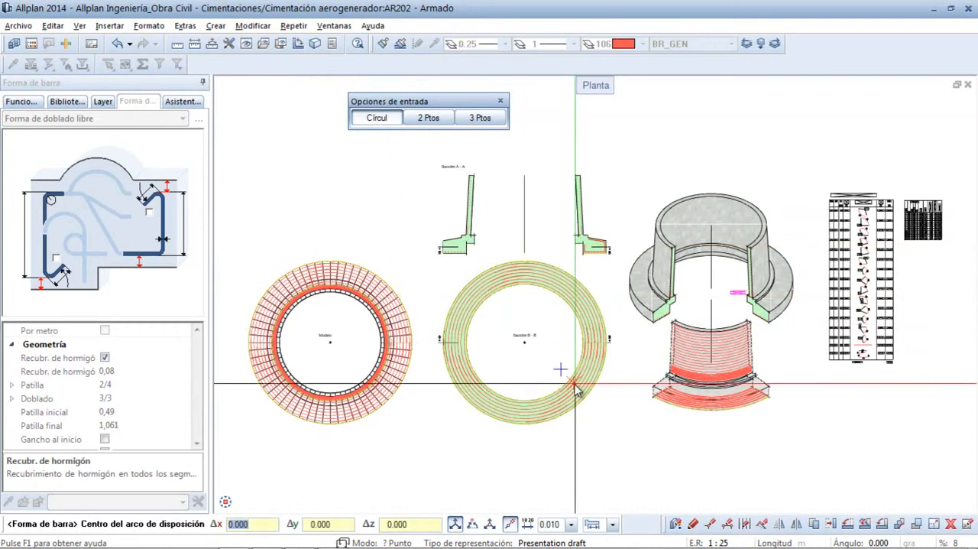
left_click(525, 344)
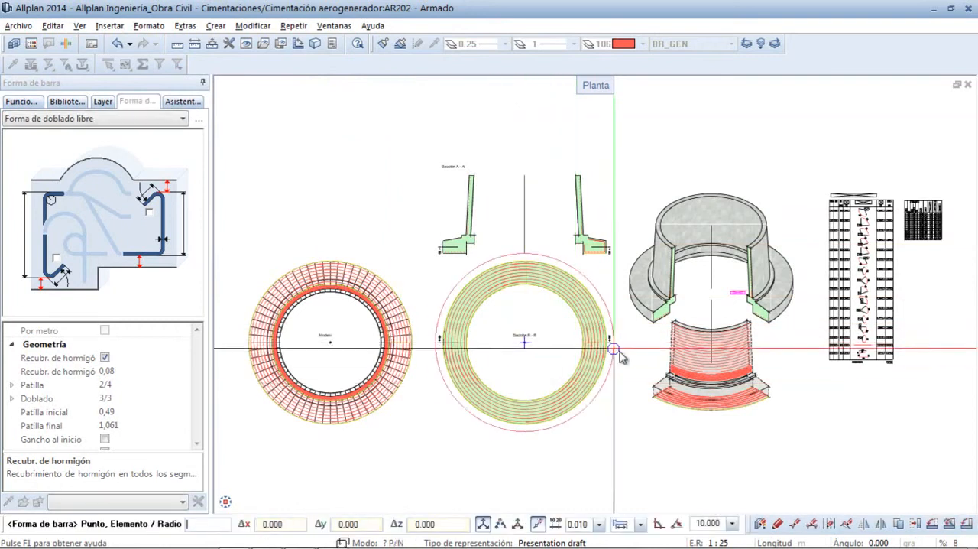
scroll(561, 330, "up", 5)
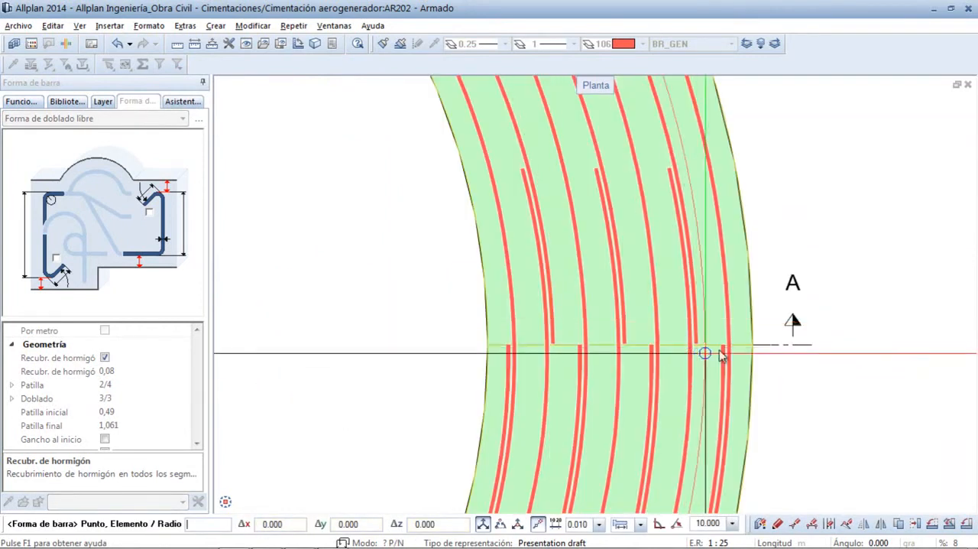
left_click(754, 348)
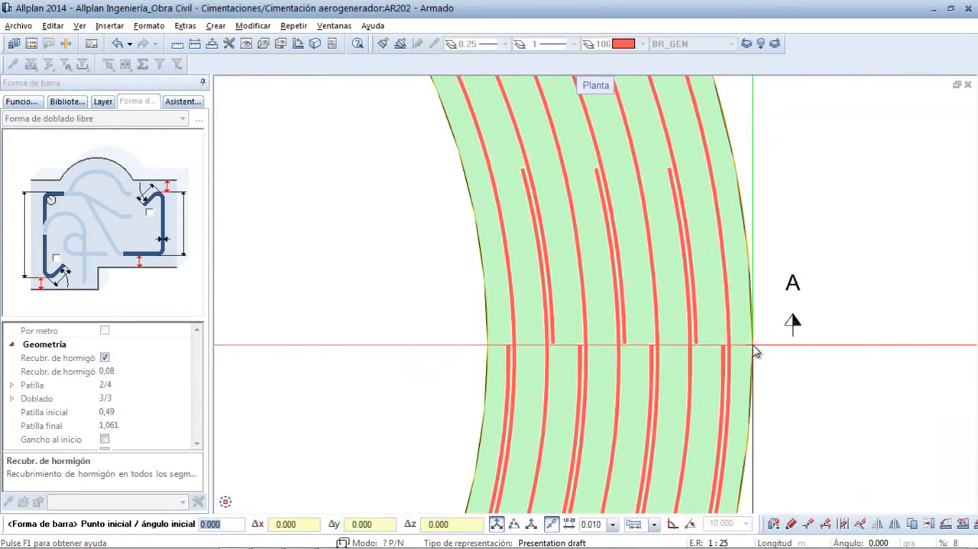
key("Return")
key("Return")
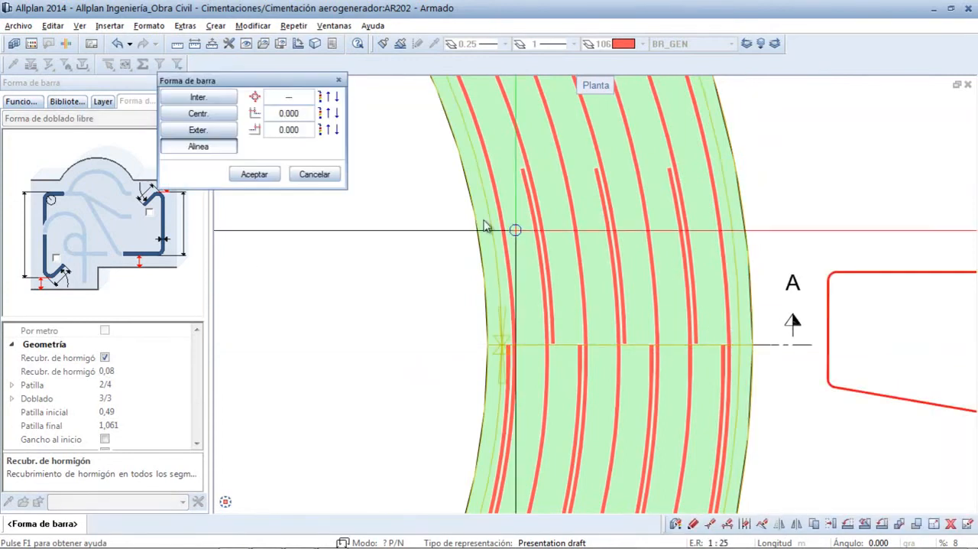
- Accept the bar alignment, place the radial bars with an Ángulo Delta of 10.000, and skip their dimension line
left_click(255, 174)
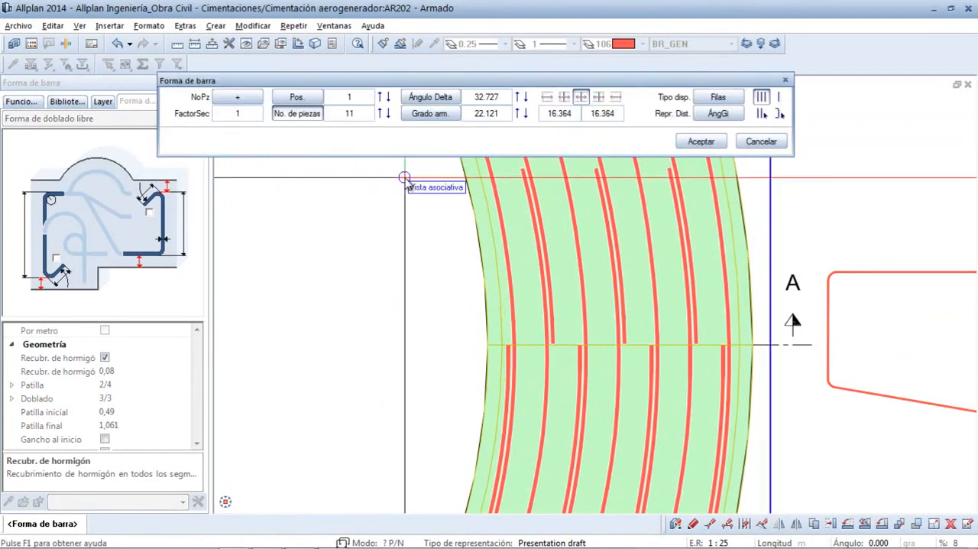
left_click(483, 100)
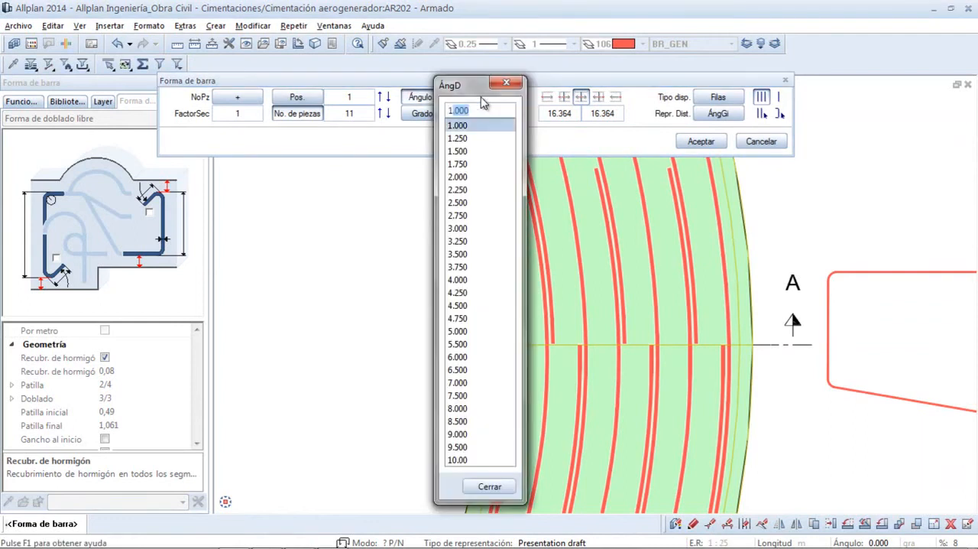
key("Return")
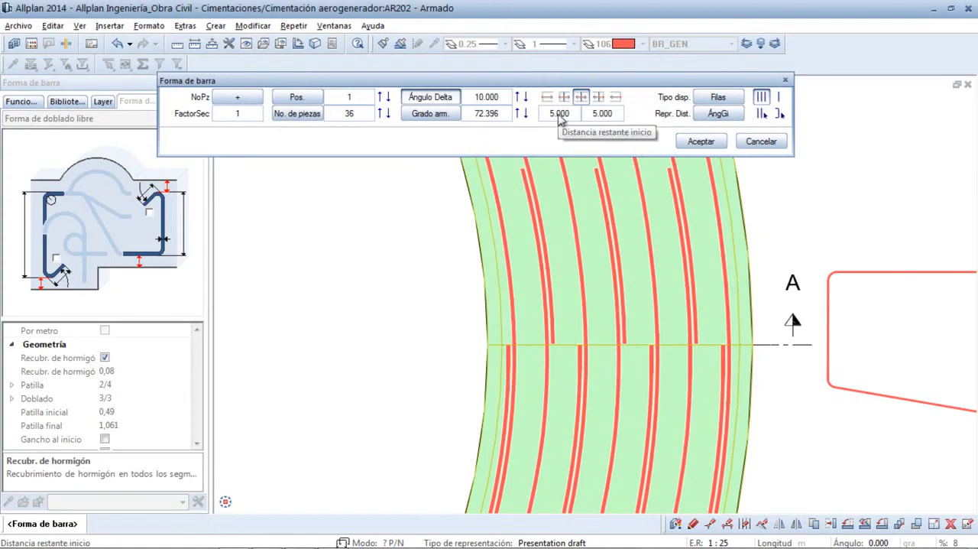
left_click(701, 142)
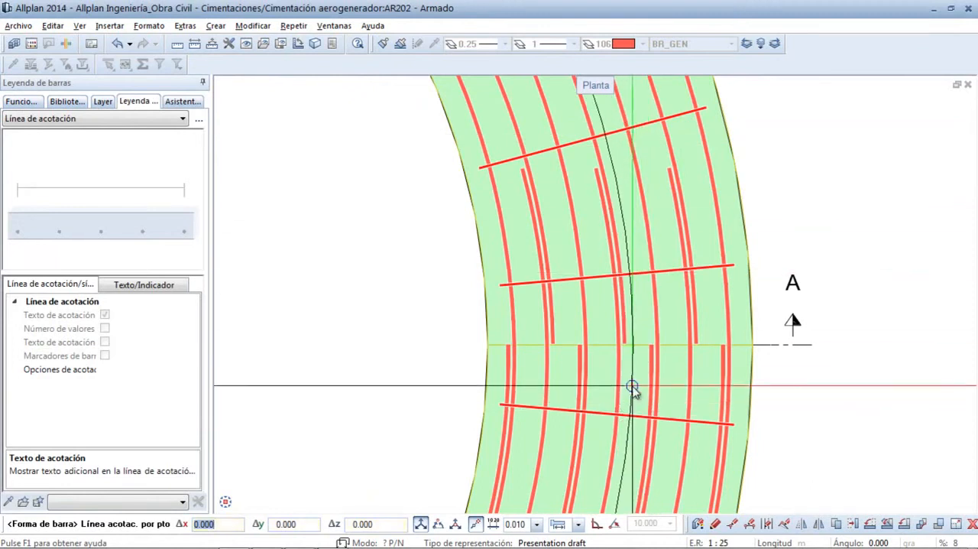
scroll(633, 393, "down", 5)
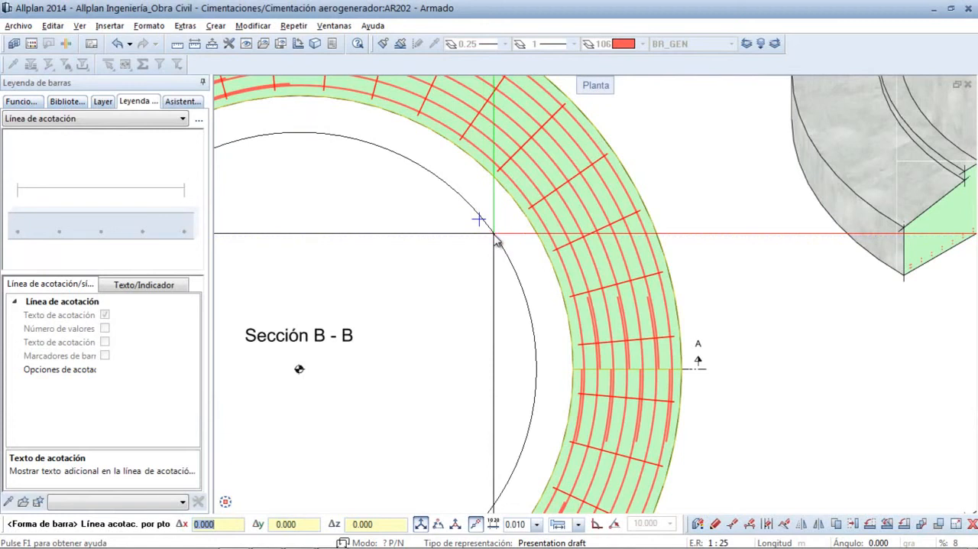
key("Escape")
key("Escape")
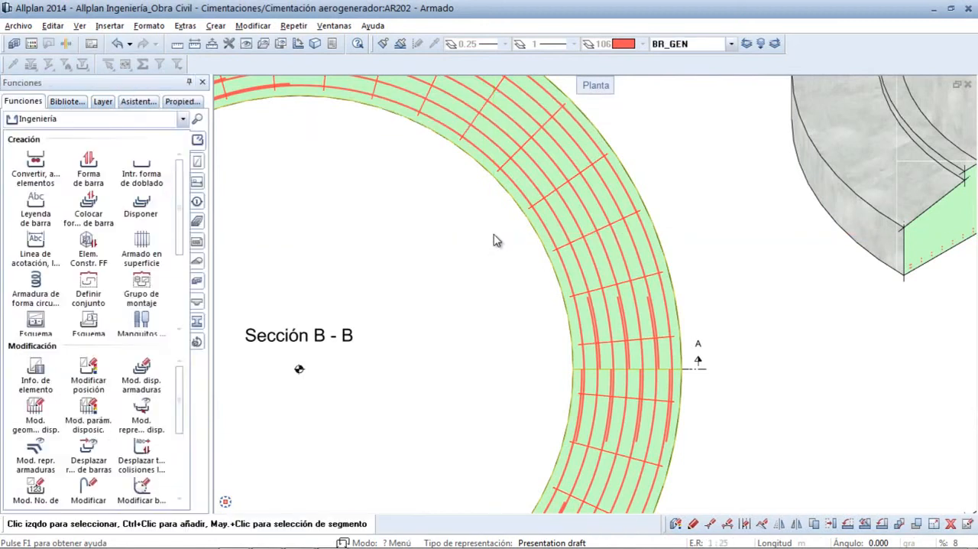
- Examine the placed radial footing bars in the plan sections and in the isometric section view of the foundation
middle_click(494, 234)
middle_click(494, 234)
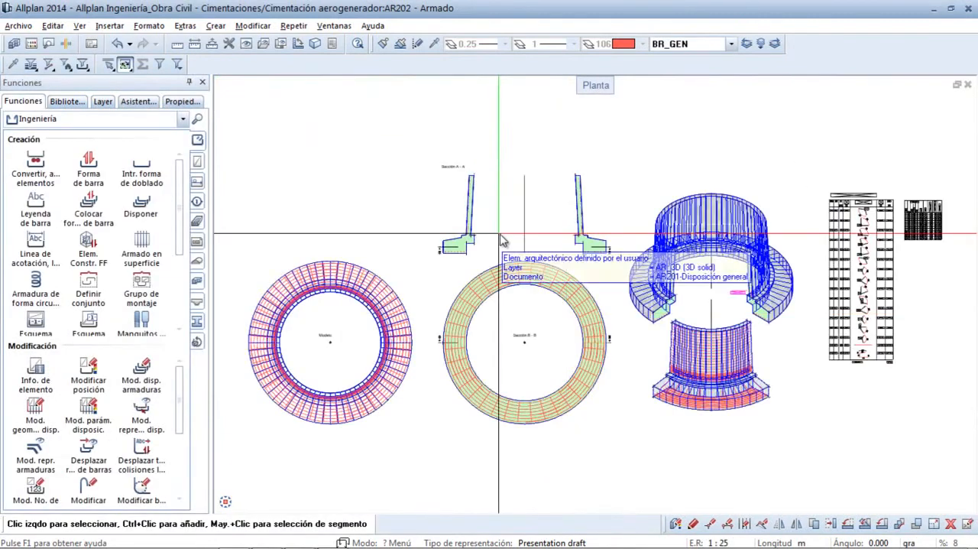
mouse_move(824, 444)
middle_mouse_down("ctrl")
mouse_move(703, 391)
mouse_move(714, 394)
mouse_move(721, 283)
middle_mouse_up("ctrl")
middle_click_drag(615, 406, 444, 325, "ctrl")
scroll(629, 430, "down", 7)
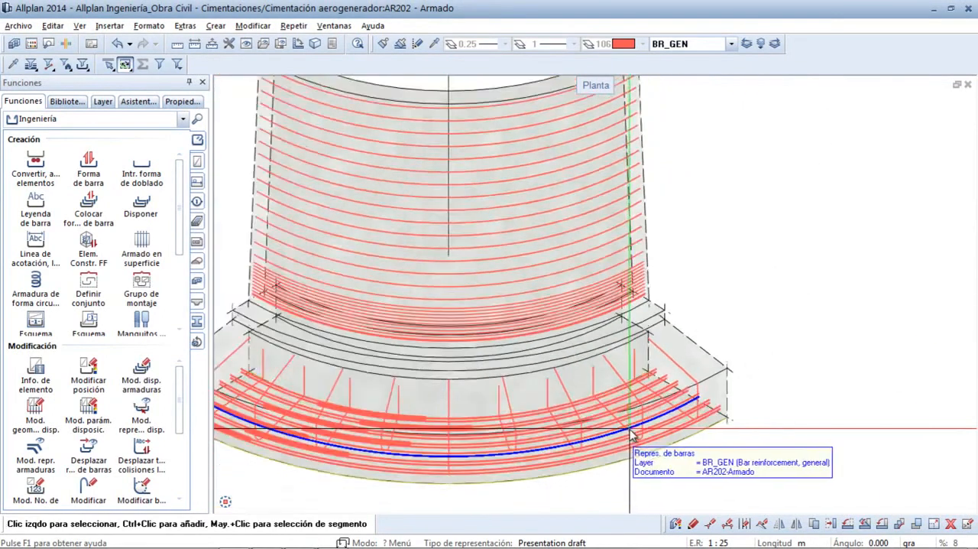
middle_click(364, 294)
middle_click(364, 294)
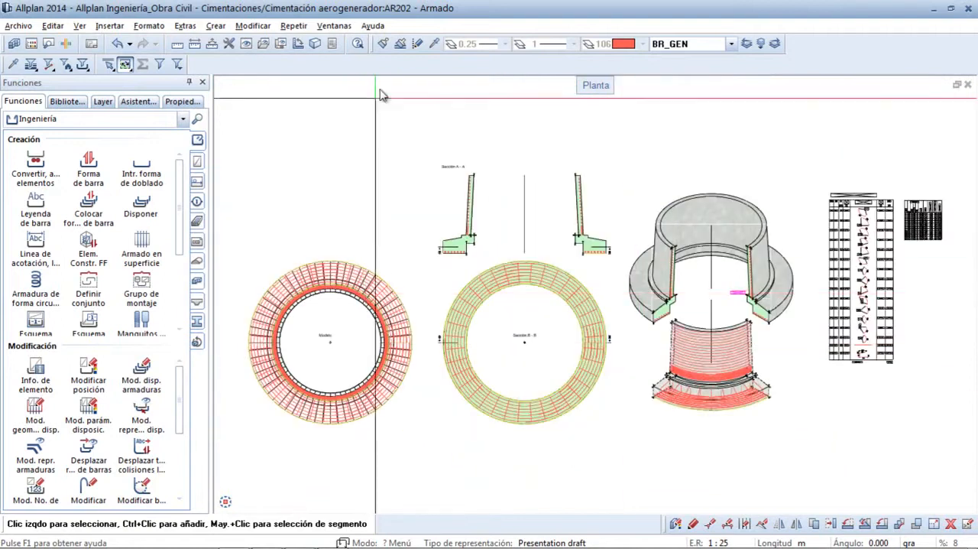
- Open an animation view of the complete foundation model, inspect its reinforcement from several sides and close in, and close the view
left_click(342, 28)
left_click(349, 58)
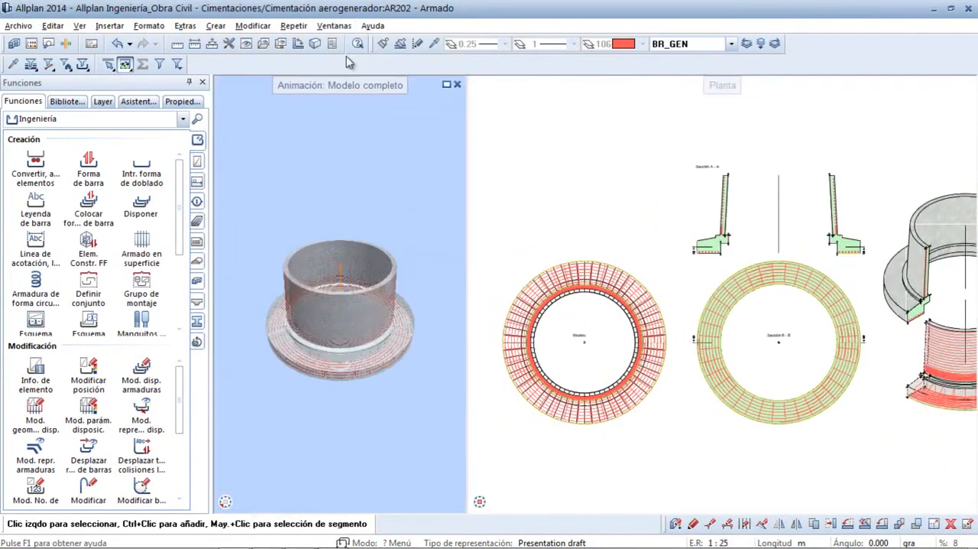
double_click(331, 87)
left_click_drag(477, 356, 493, 276)
middle_click_drag(603, 345, 517, 233)
right_click_drag(655, 400, 660, 293)
left_click_drag(659, 293, 728, 349)
middle_click_drag(727, 348, 680, 376)
right_click_drag(680, 376, 640, 266)
left_click_drag(639, 266, 635, 371)
right_click_drag(635, 371, 674, 442)
middle_click_drag(587, 262, 695, 447)
left_click_drag(552, 426, 578, 192)
right_click_drag(579, 192, 587, 239)
left_click_drag(587, 243, 384, 234)
left_click(967, 85)
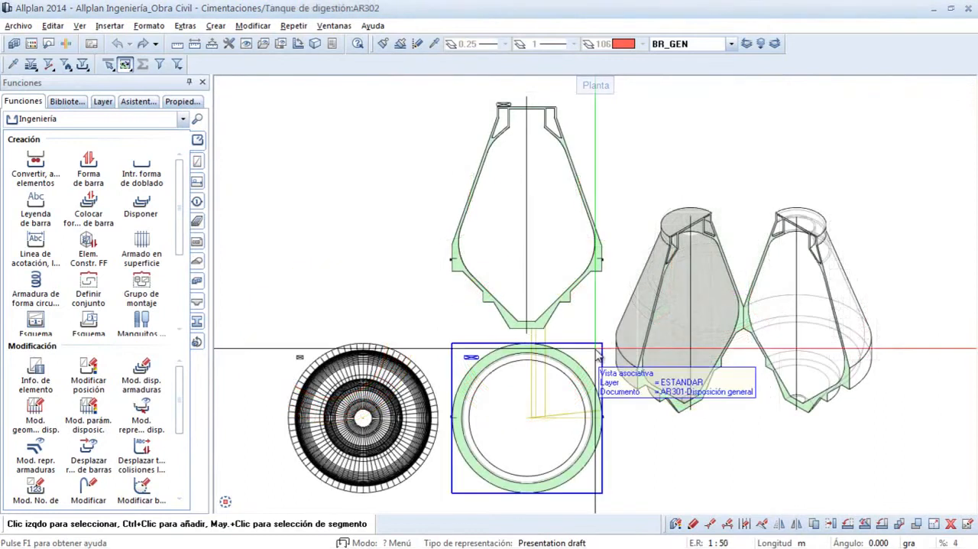
- Measure the overall height of the digestion tank in its vertical section
left_click(194, 45)
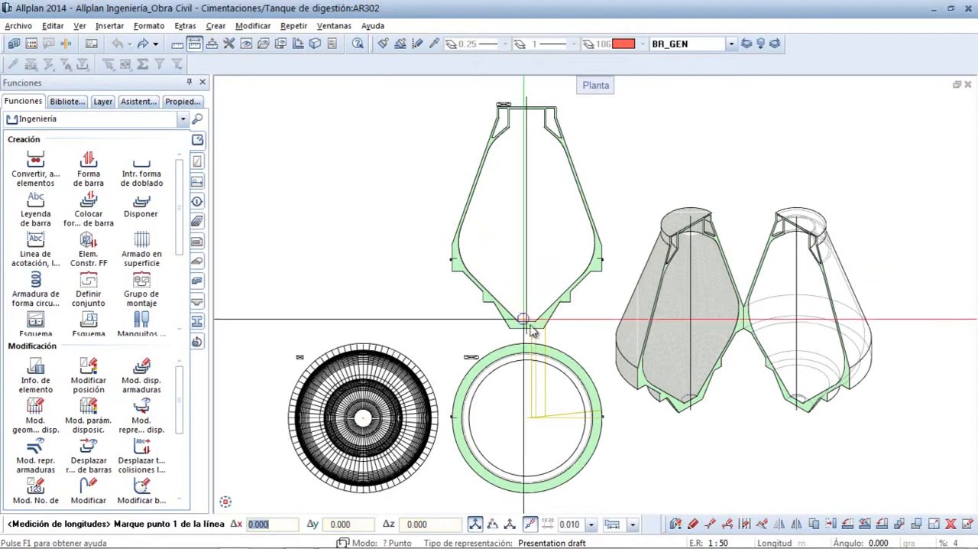
left_click(529, 109)
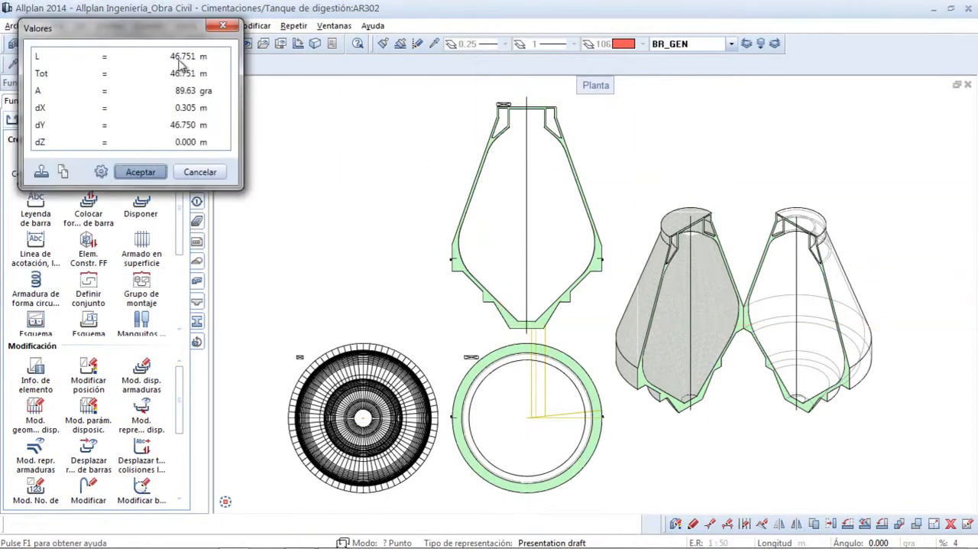
left_click(138, 172)
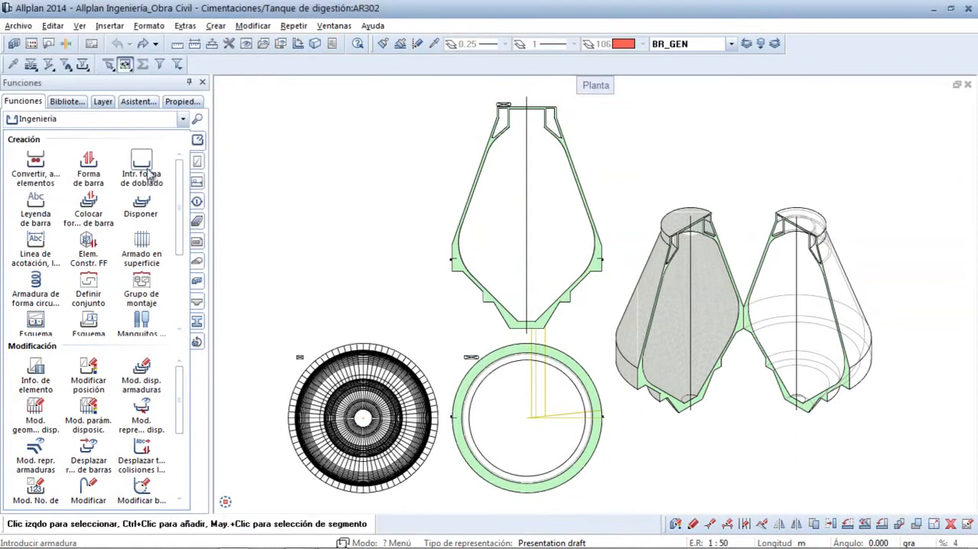
- Draw a Forma de doblado libre bar, diameter 25, cover 0,05, along the tank base's underside from the first construction line and up the right lower slope
left_click(88, 175)
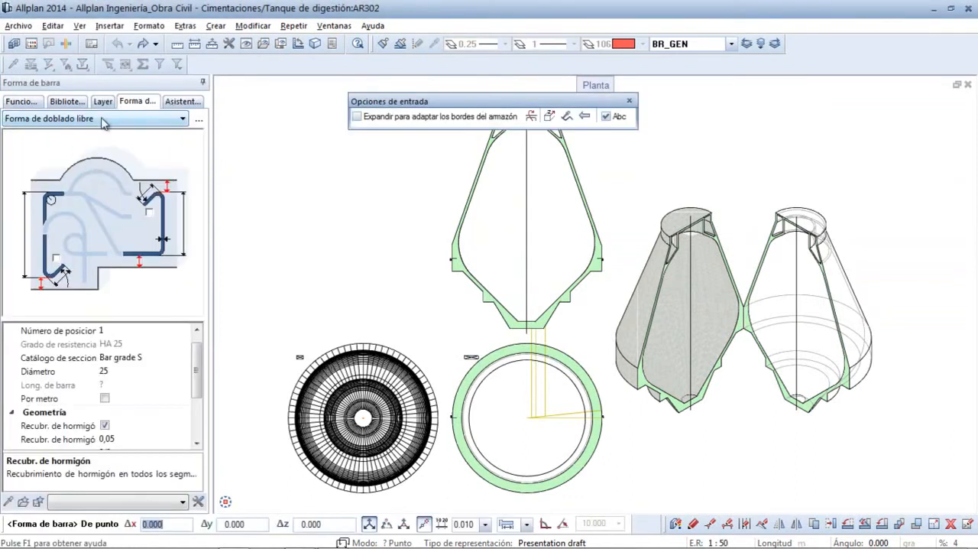
left_click(105, 118)
left_click(94, 131)
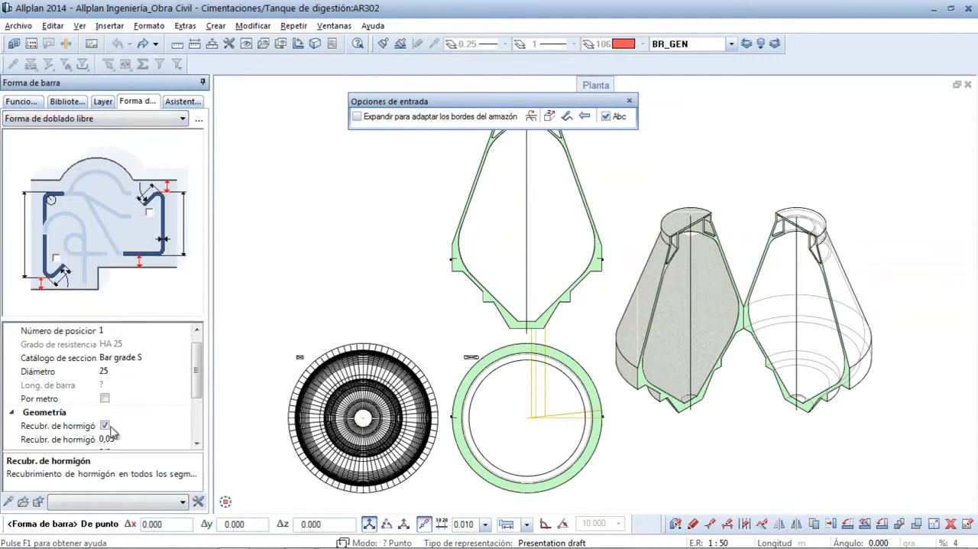
left_click(107, 371)
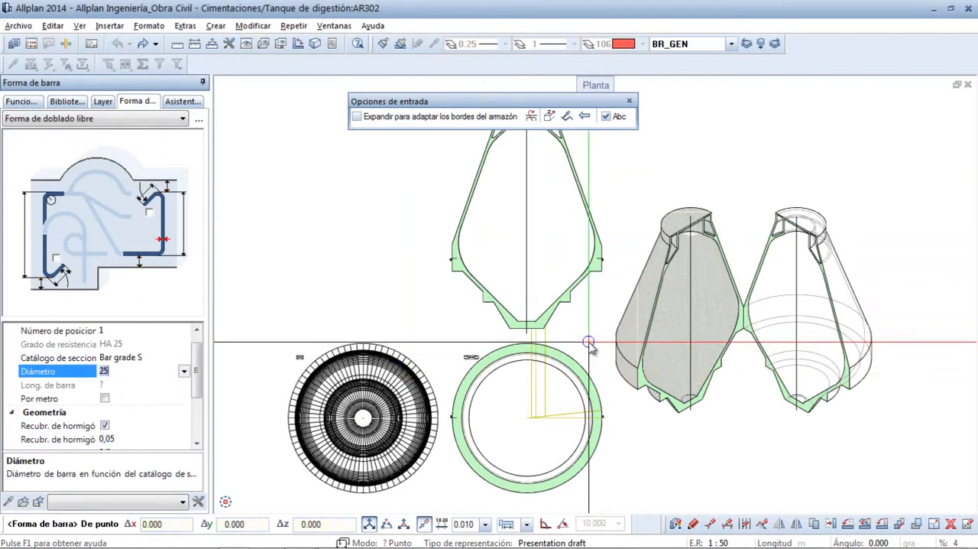
scroll(504, 279, "up", 5)
middle_click_drag(502, 275, 489, 395)
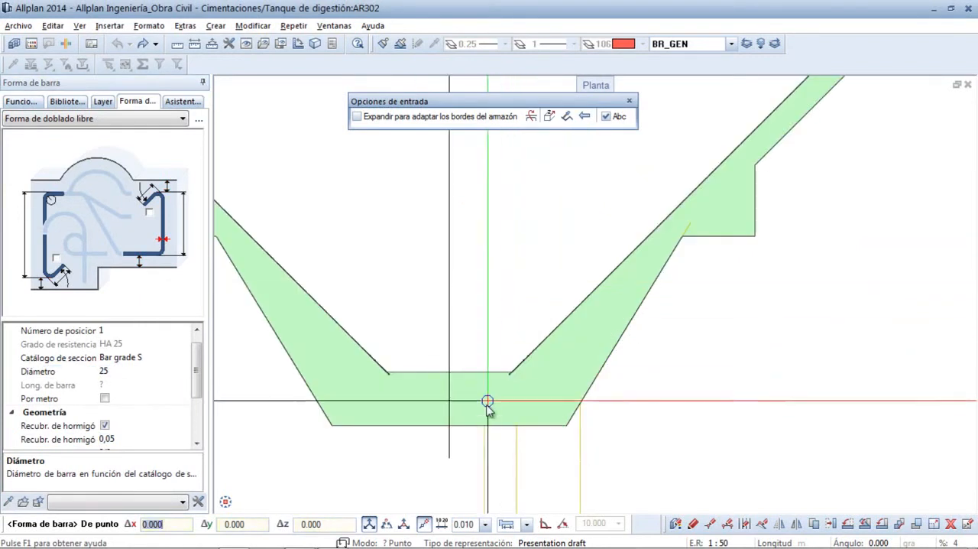
left_click(486, 425)
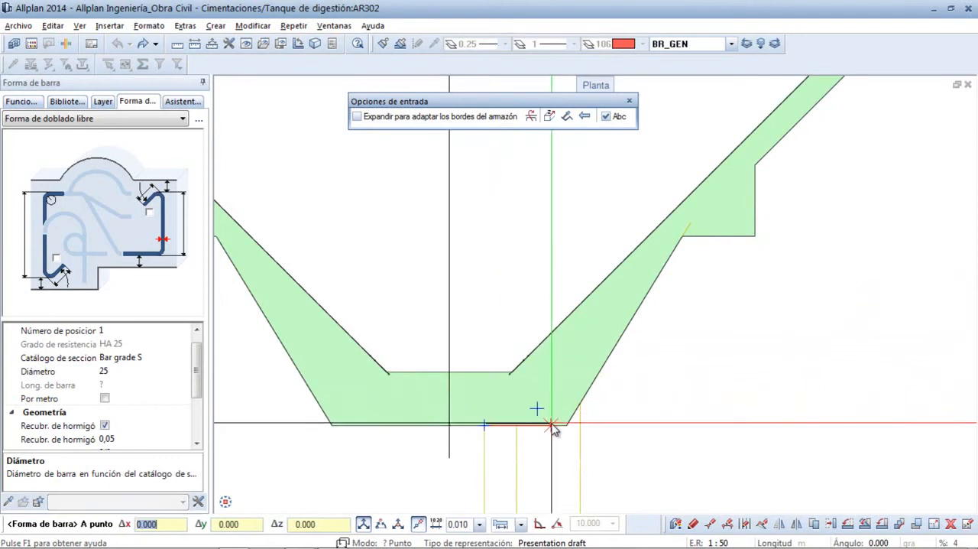
left_click(566, 424)
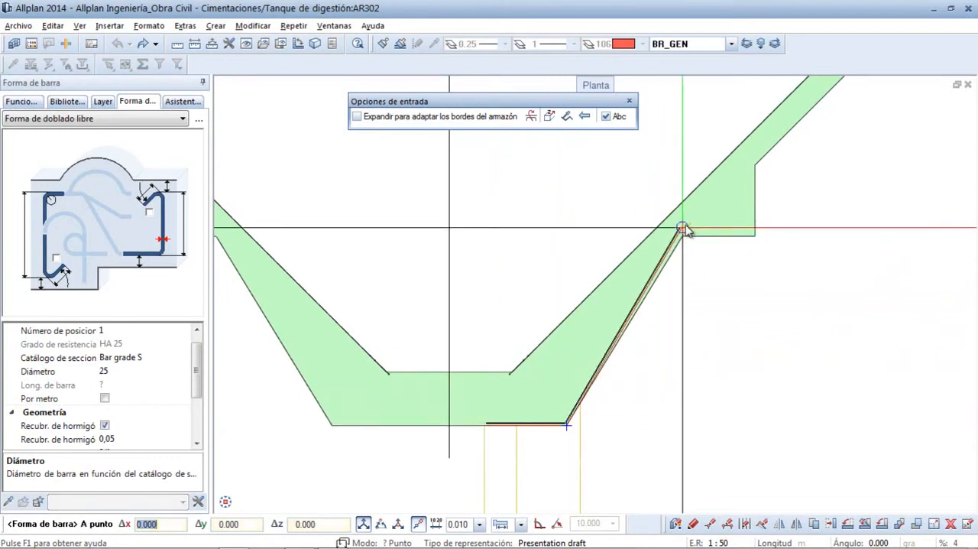
left_click(650, 209)
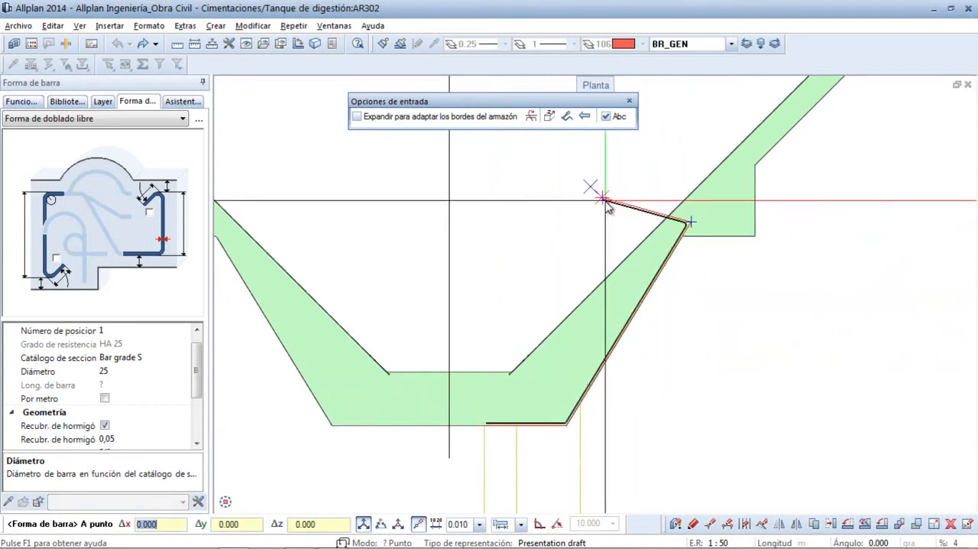
key("Escape")
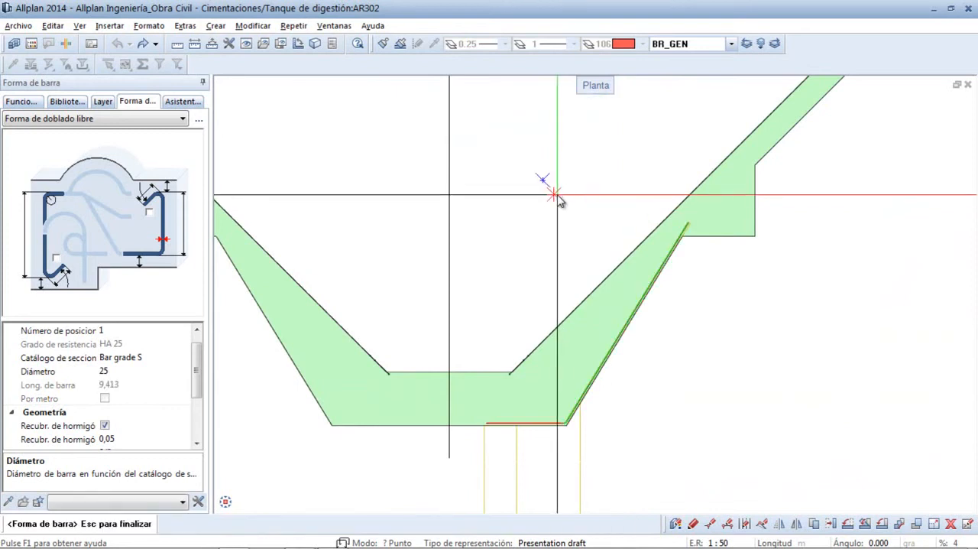
- Arrange the first tank bar with Disposición radial about the centre of Section B - B, out to its outer edge, around the full circle
right_click(561, 200)
left_click(586, 266)
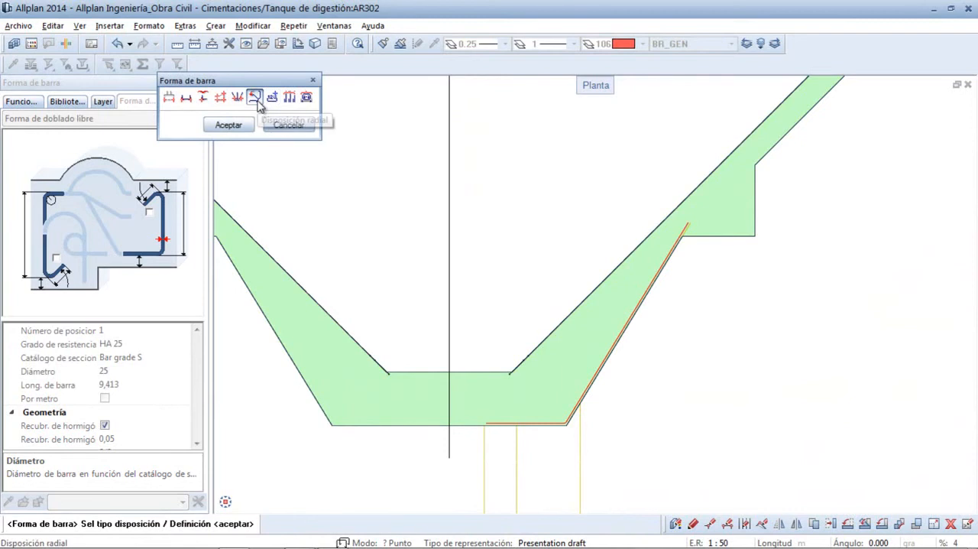
left_click(239, 122)
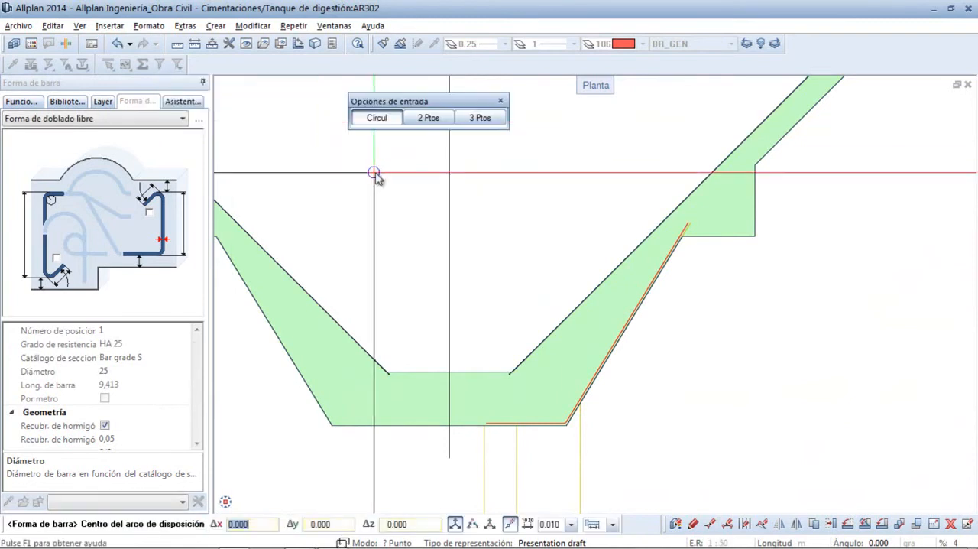
scroll(374, 174, "down", 5)
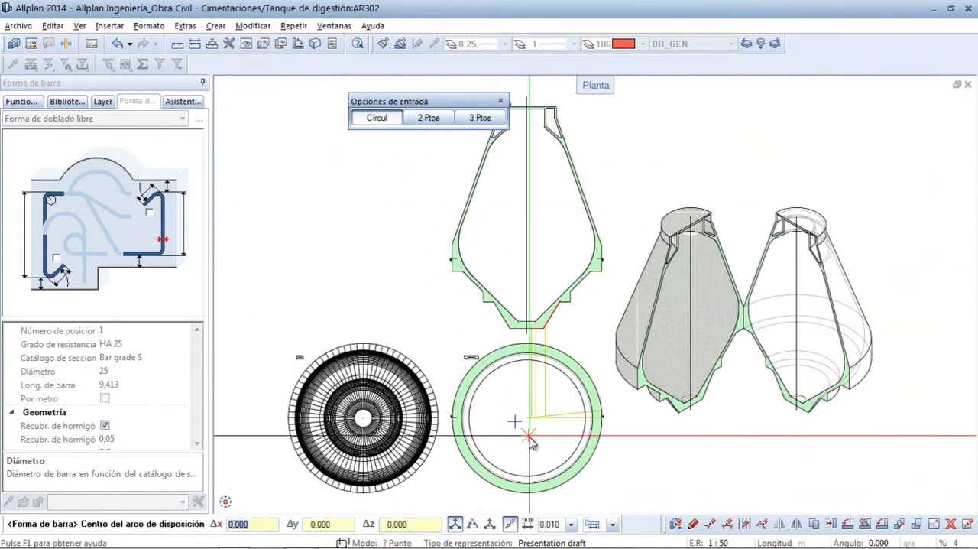
scroll(526, 426, "up", 3)
left_click(524, 399)
left_click(670, 404)
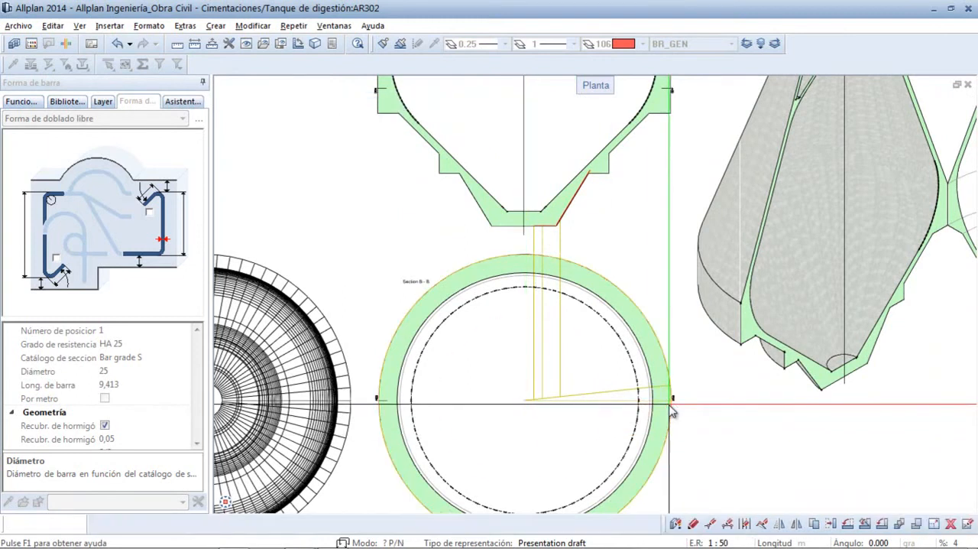
key("Return")
key("Return")
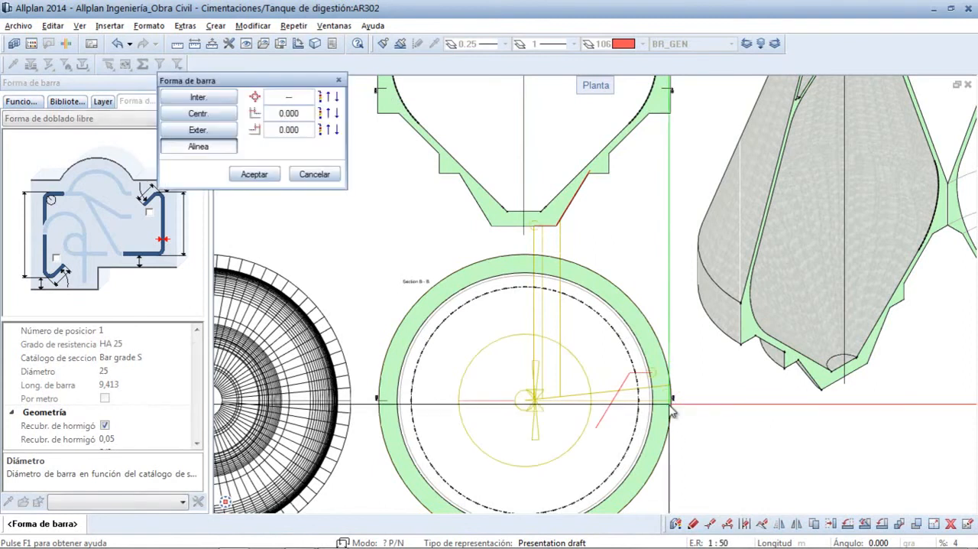
- Accept the first tank bar's alignment and place the radial bars with an Ángulo Delta of 6.000
left_click(255, 175)
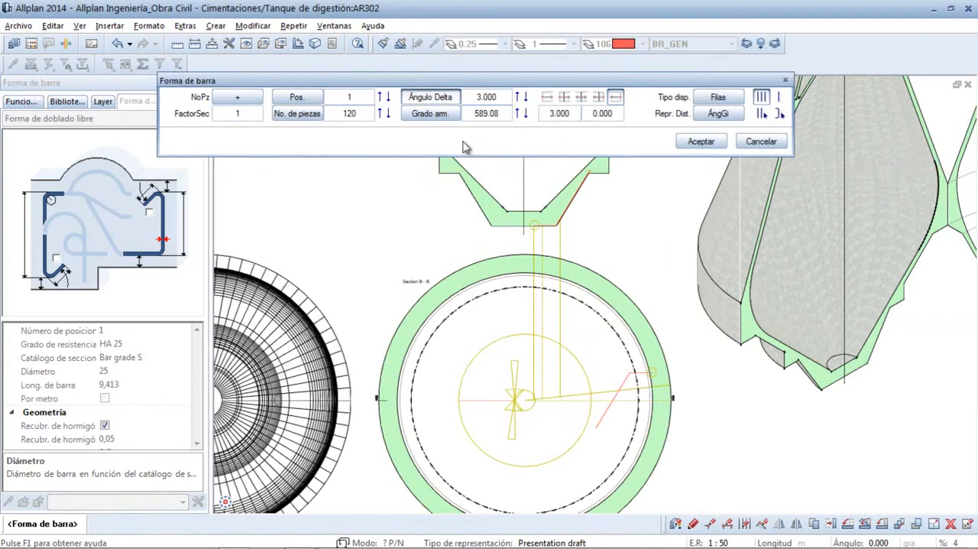
left_click(487, 97)
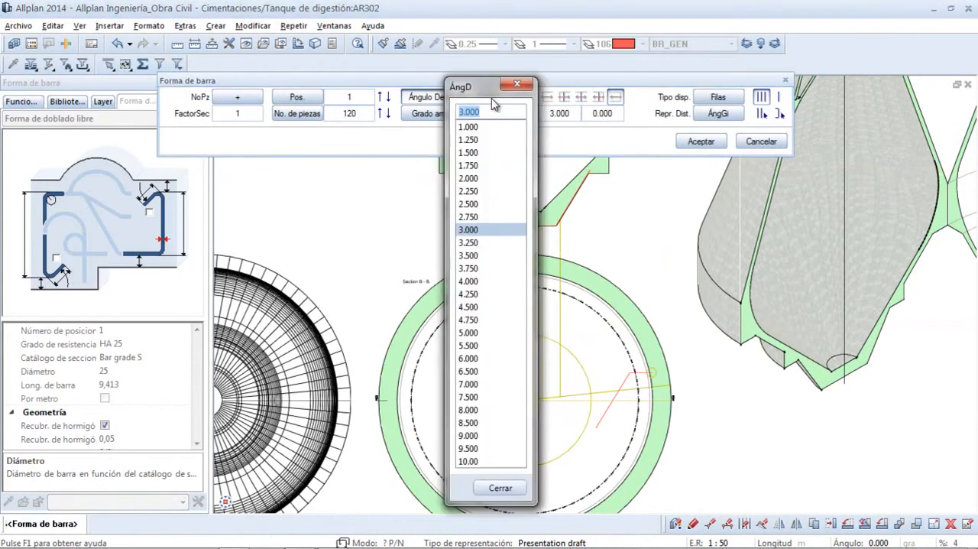
key("Return")
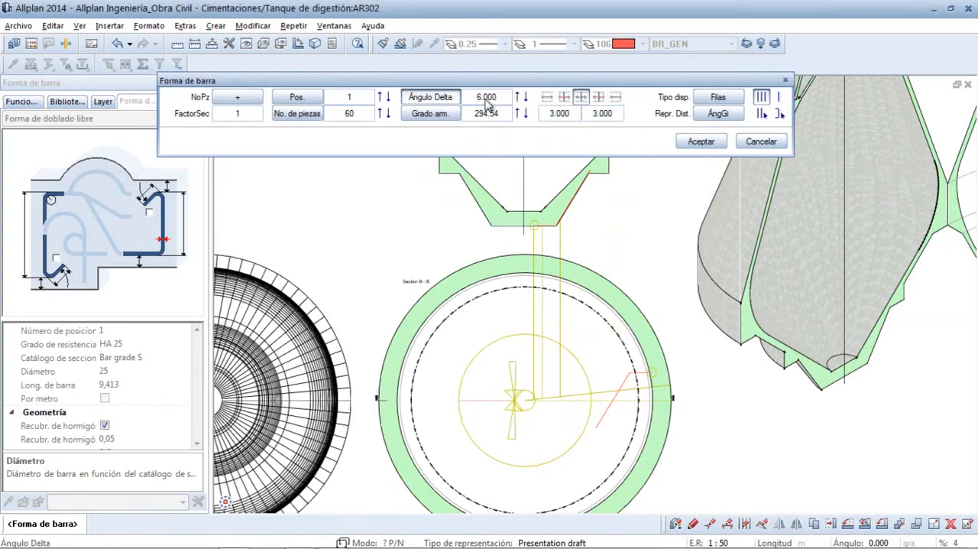
left_click(701, 142)
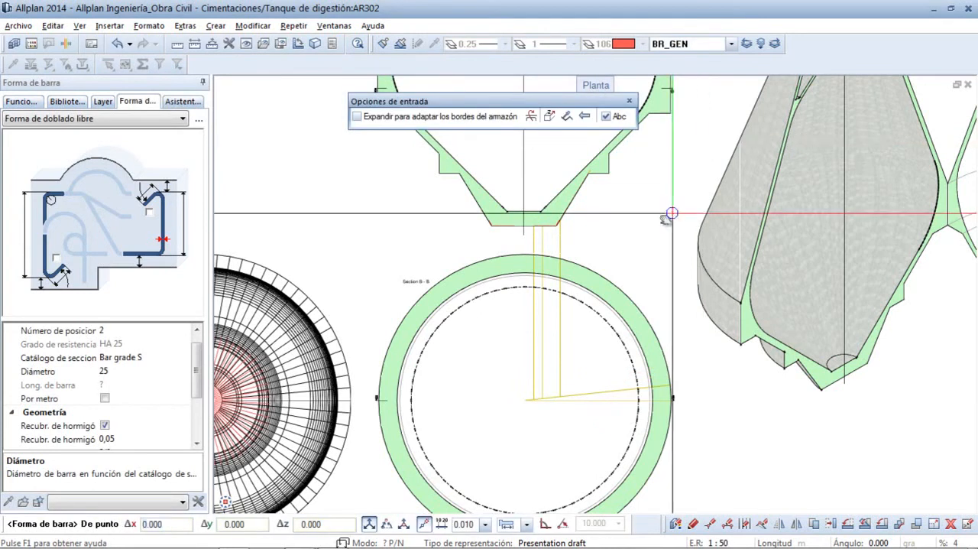
middle_click_drag(674, 212, 439, 187)
scroll(879, 350, "up", 2)
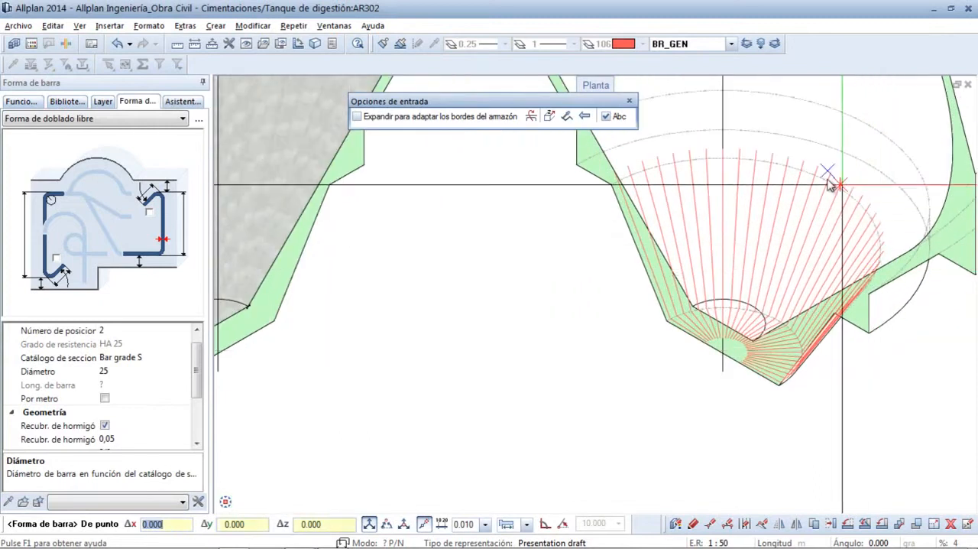
middle_click(451, 259)
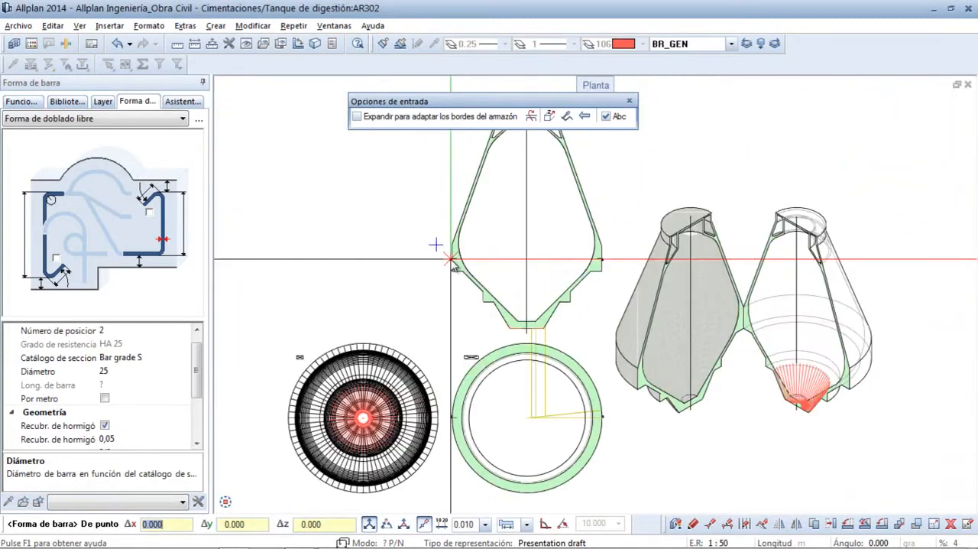
- Trace a second, shorter diameter 25 bar from the second construction line along the tank base's underside and up the right slope, and finish the shape
middle_click_drag(603, 346, 519, 303, "ctrl")
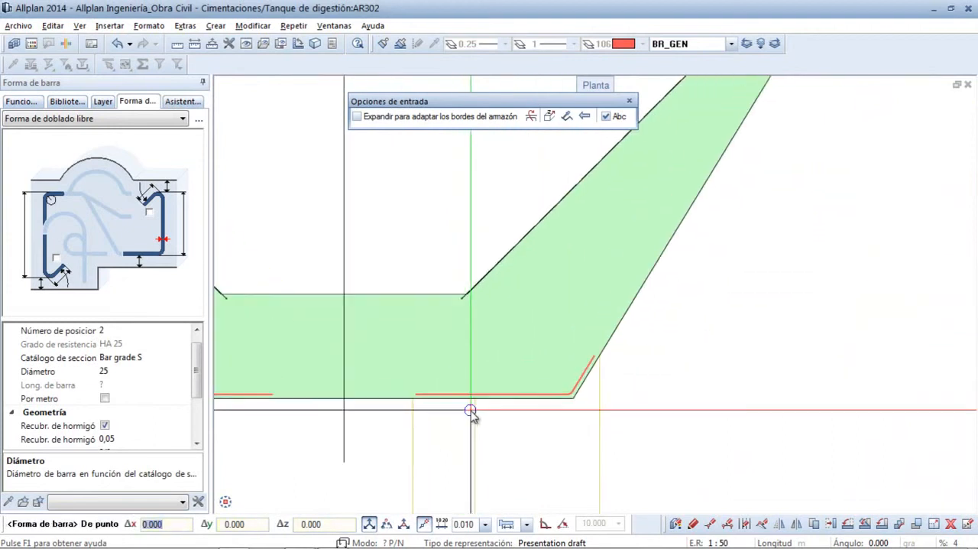
left_click(475, 400)
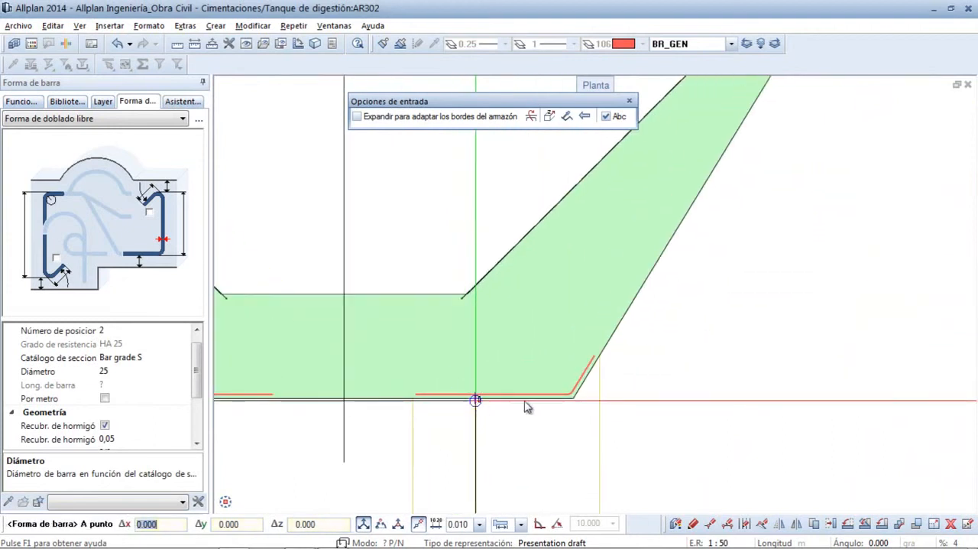
left_click(574, 396)
mouse_move(659, 179)
middle_mouse_down()
mouse_move(594, 232)
mouse_move(491, 351)
middle_mouse_up()
left_click(646, 175)
key("Escape")
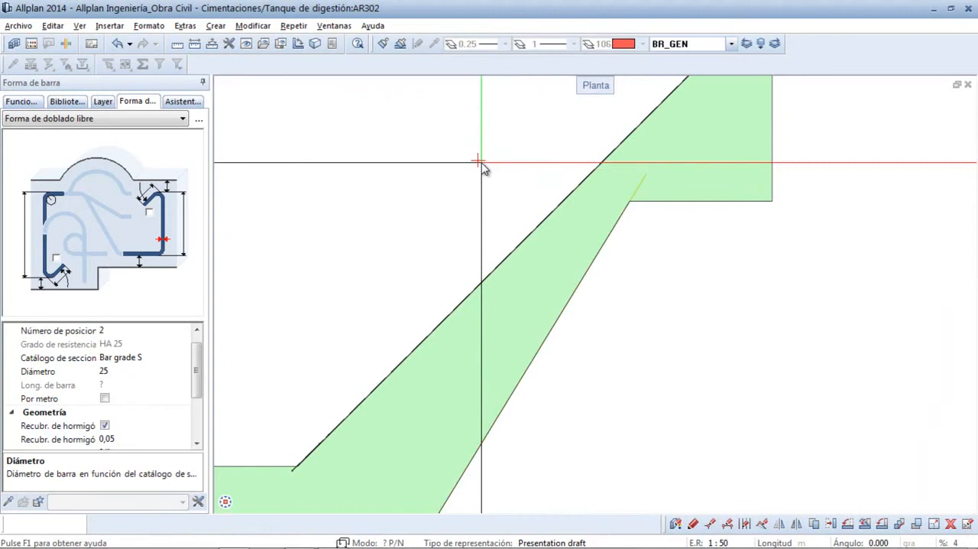
- Arrange the second tank bar radially about the centre of Section B - B, out to the outer edge, from angle 0.000 around the full circle, accepting its alignment
right_click(437, 166)
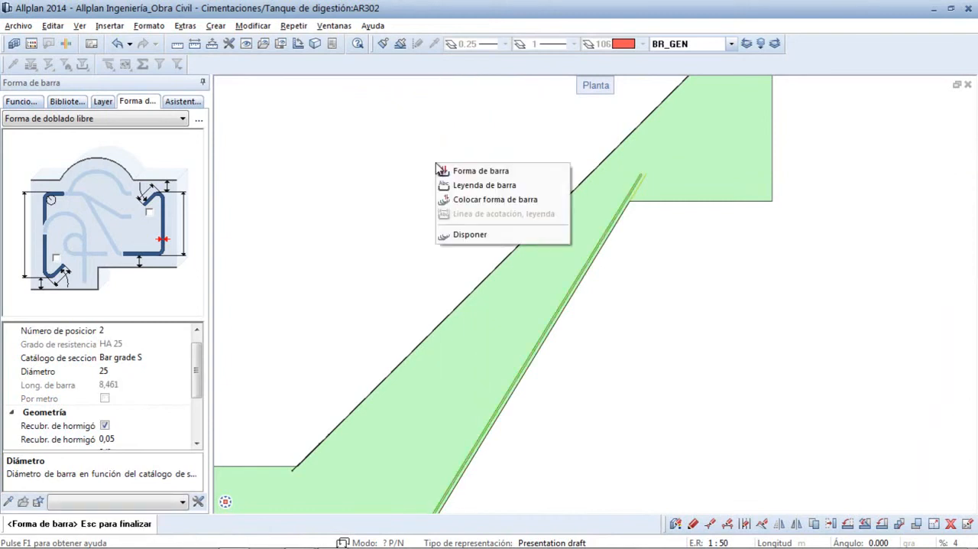
left_click(468, 234)
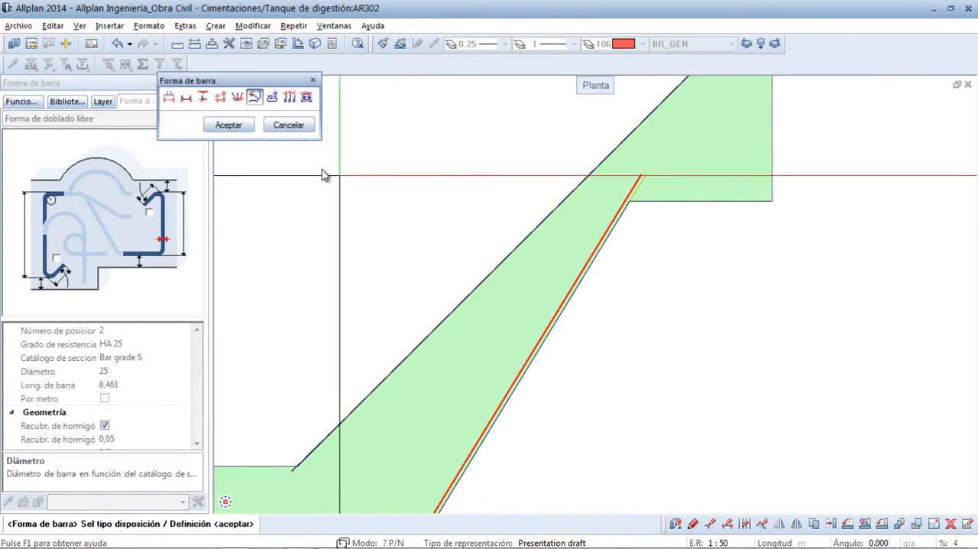
left_click(228, 126)
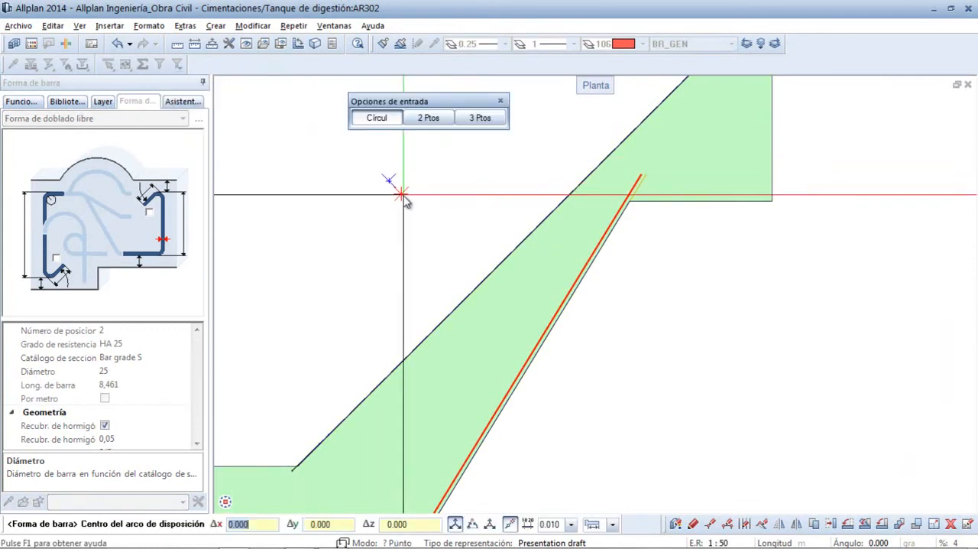
scroll(405, 200, "down", 5)
scroll(529, 430, "up", 4)
left_click(503, 372)
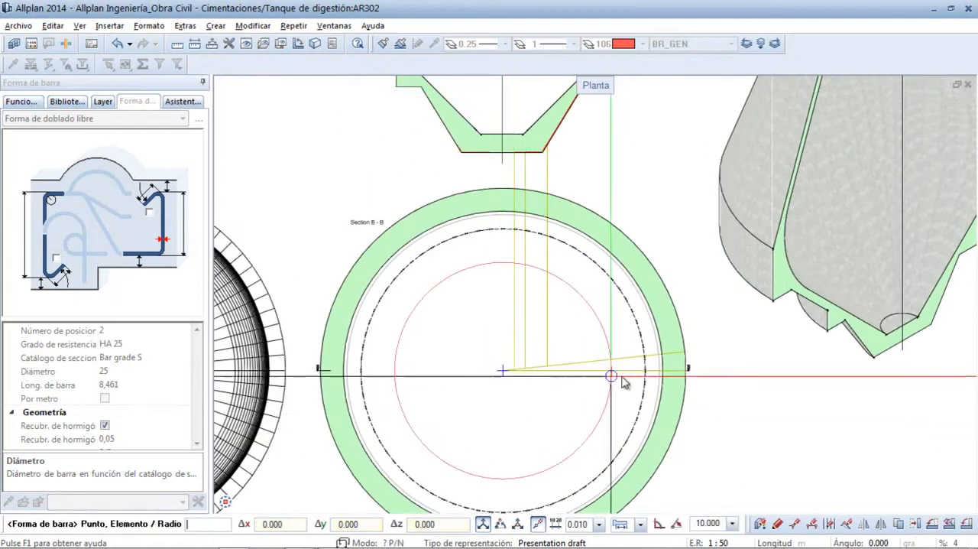
left_click(686, 376)
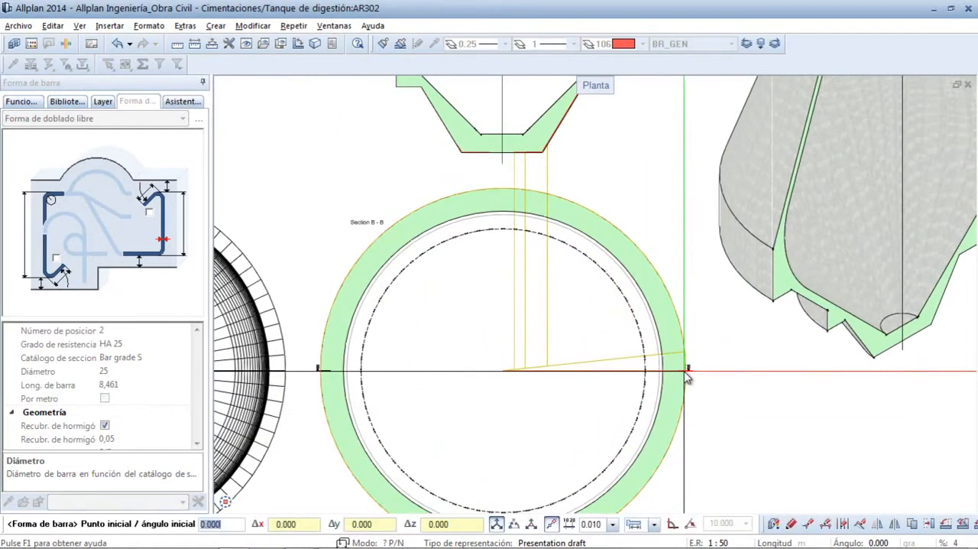
key("Return")
key("Return")
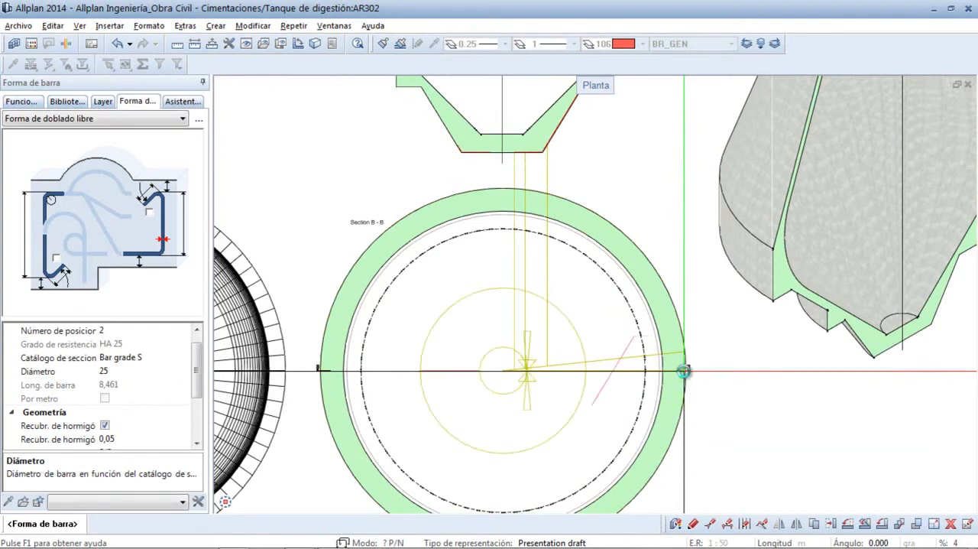
left_click(684, 372)
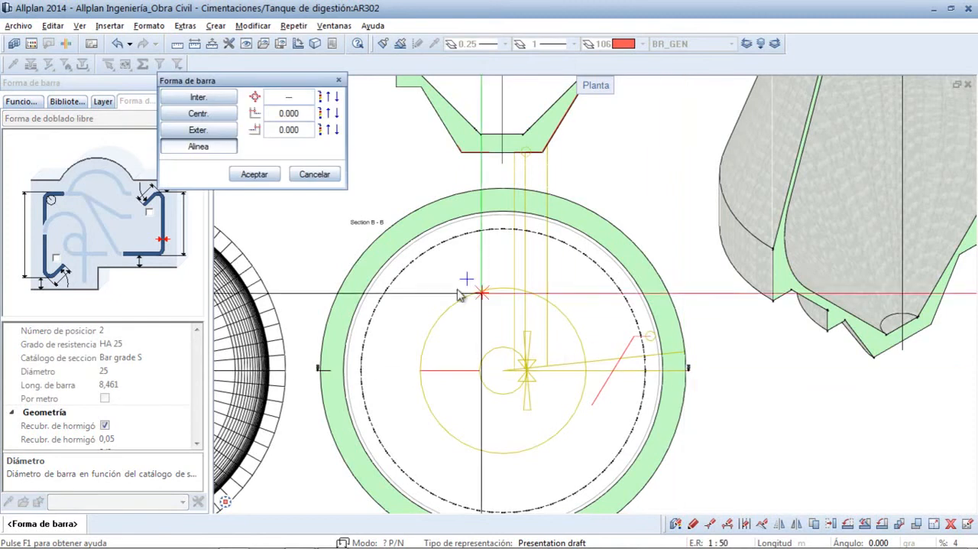
left_click(262, 181)
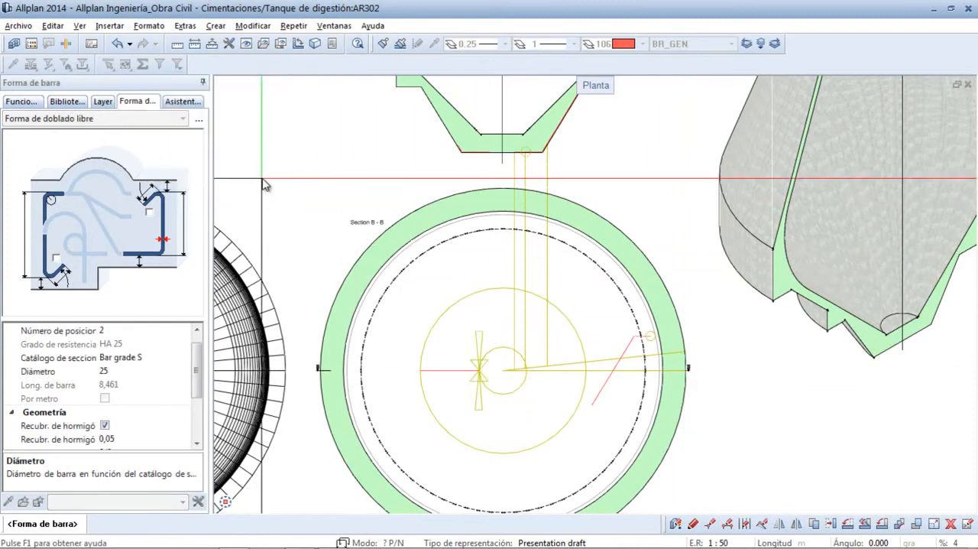
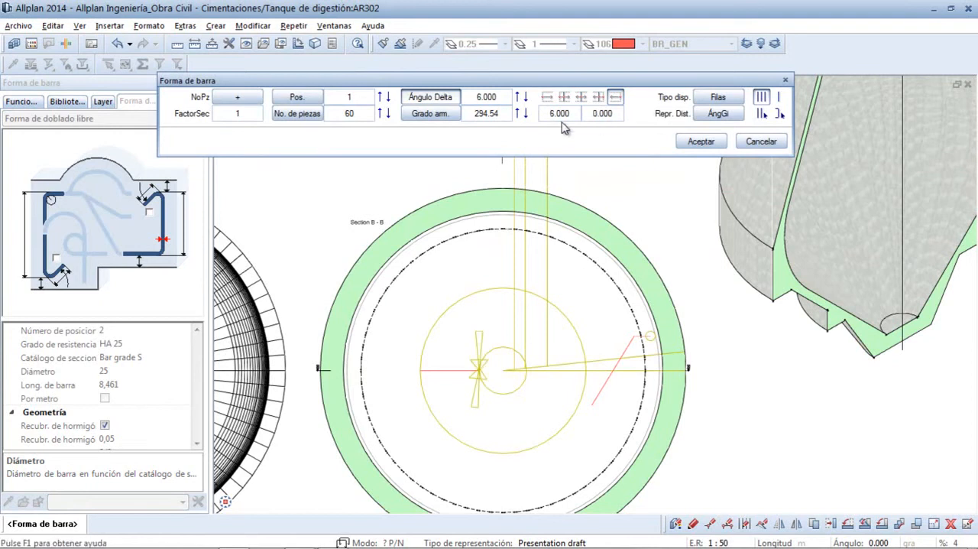
- Place the second tank bar's radial arrangement with an Ángulo Delta of 6.000 and check it in the cutaway view of the base
left_click(701, 142)
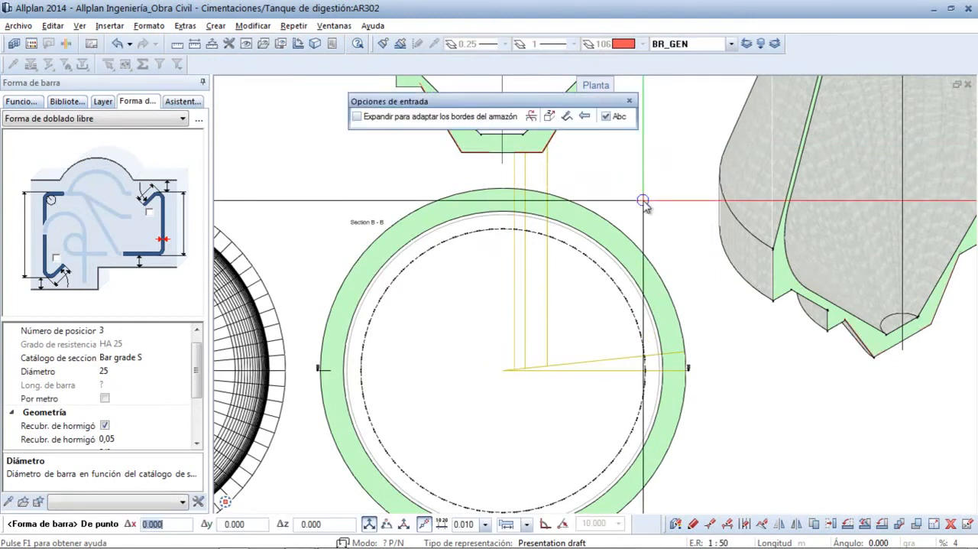
scroll(643, 200, "down", 3)
middle_click_drag(951, 320, 864, 188, "ctrl")
scroll(616, 359, "up", 4)
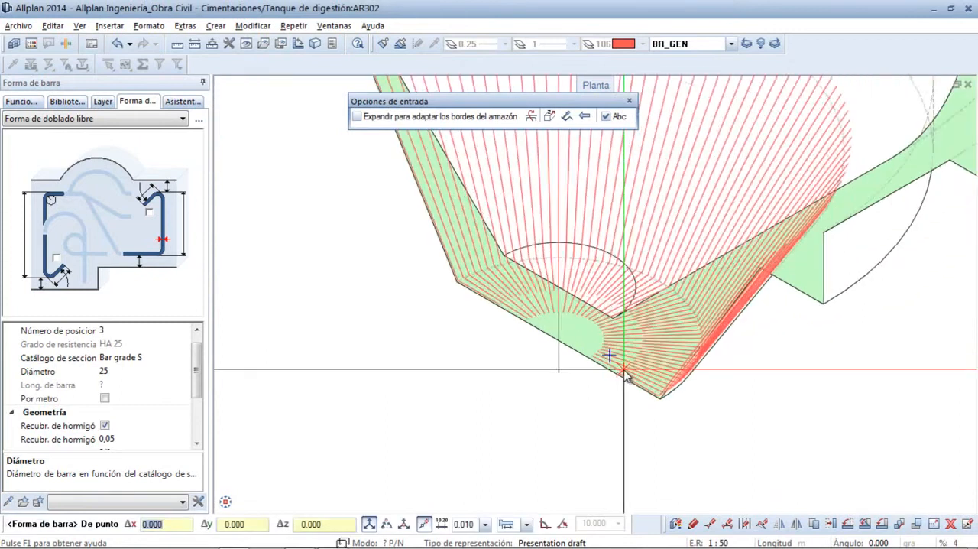
scroll(624, 370, "down", 4)
scroll(395, 327, "down", 2)
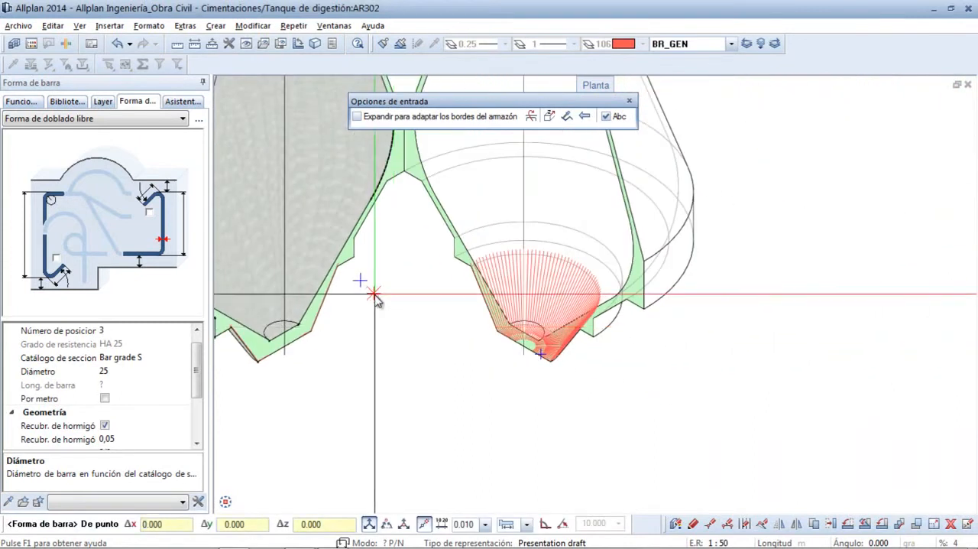
middle_click_drag(375, 294, 699, 481)
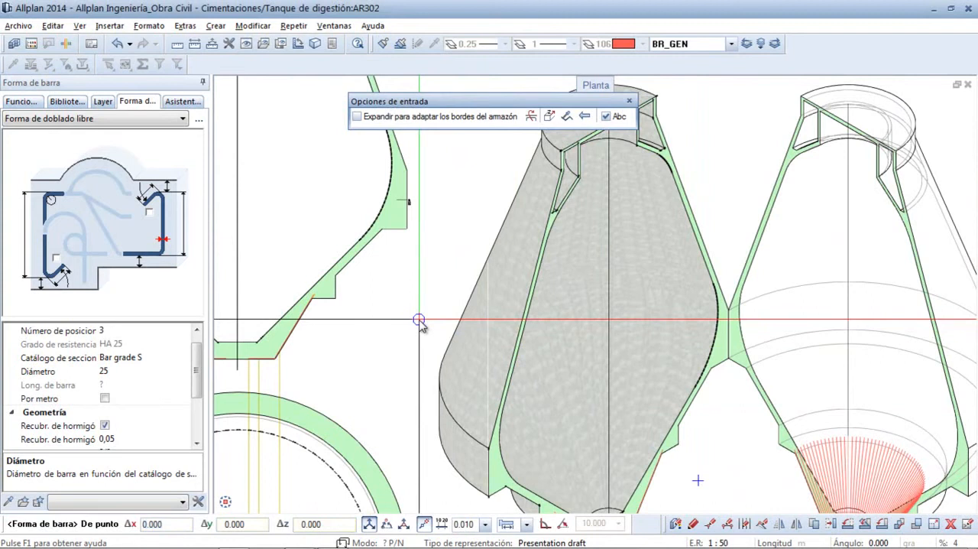
- Trace a third, straight diameter 25 bar from the tank base's lower right corner up the outer slope into the ledge, and finish the shape
scroll(419, 321, "down", 3)
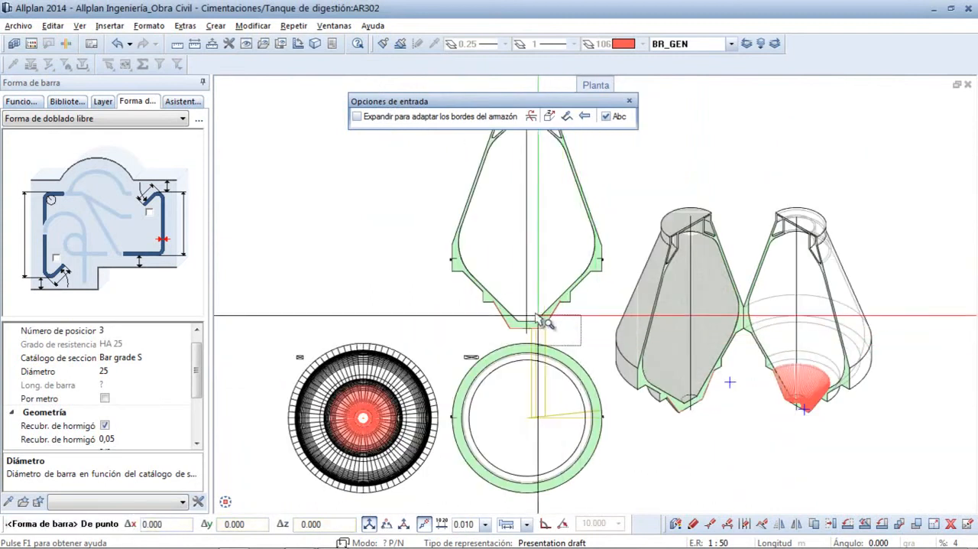
scroll(544, 317, "up", 5)
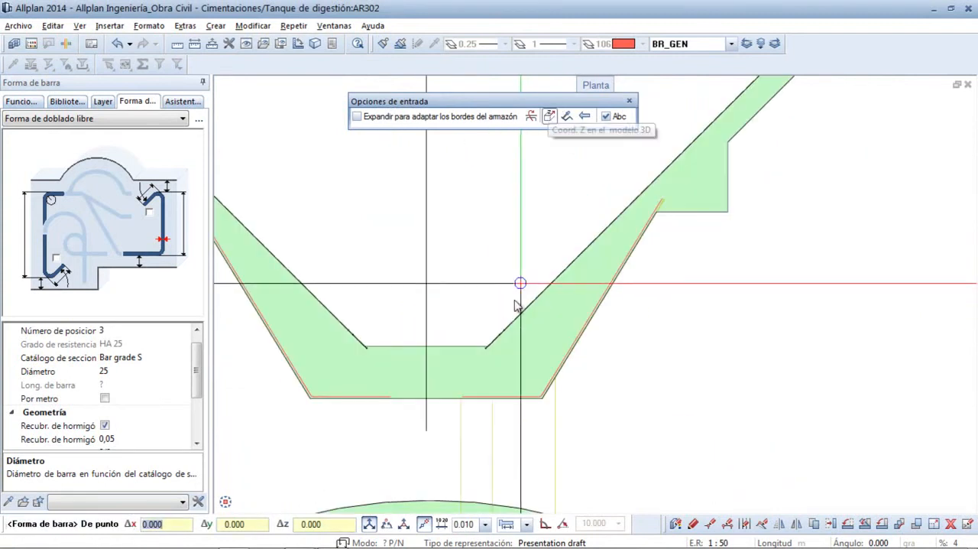
scroll(543, 427, "up", 2)
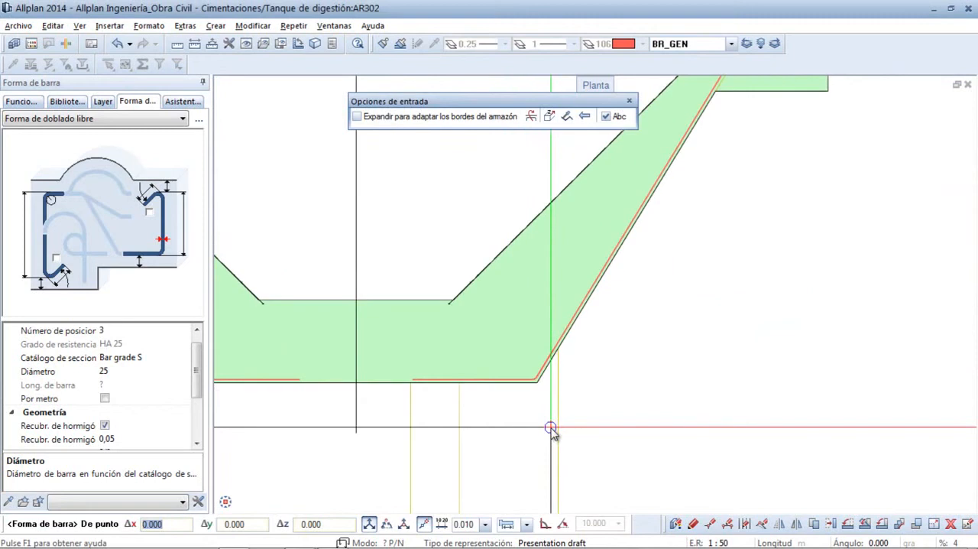
left_click(538, 383)
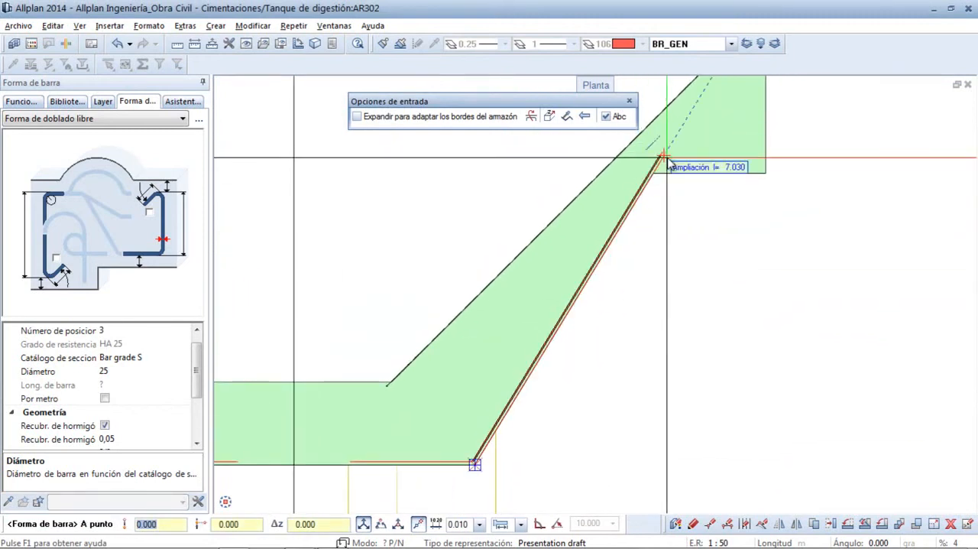
scroll(666, 153, "up", 2)
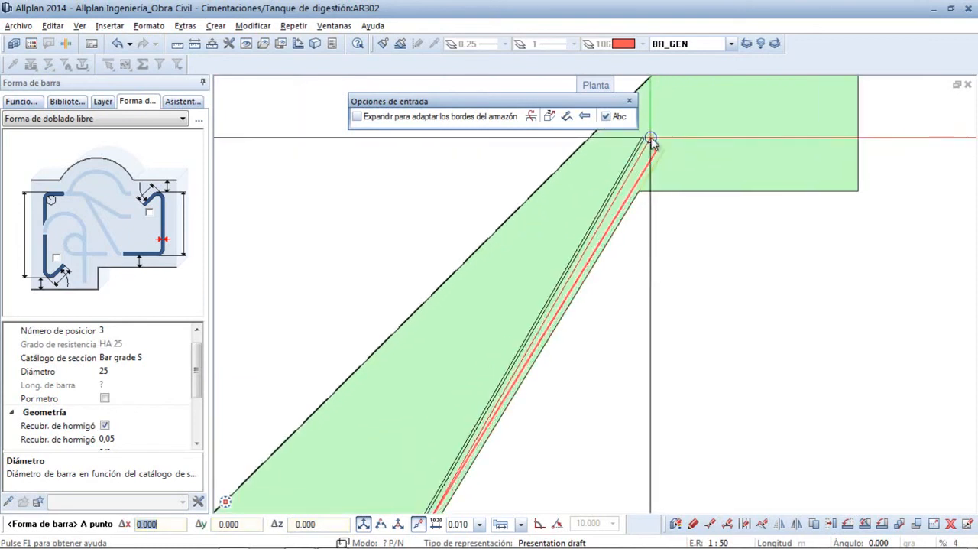
left_click(666, 151)
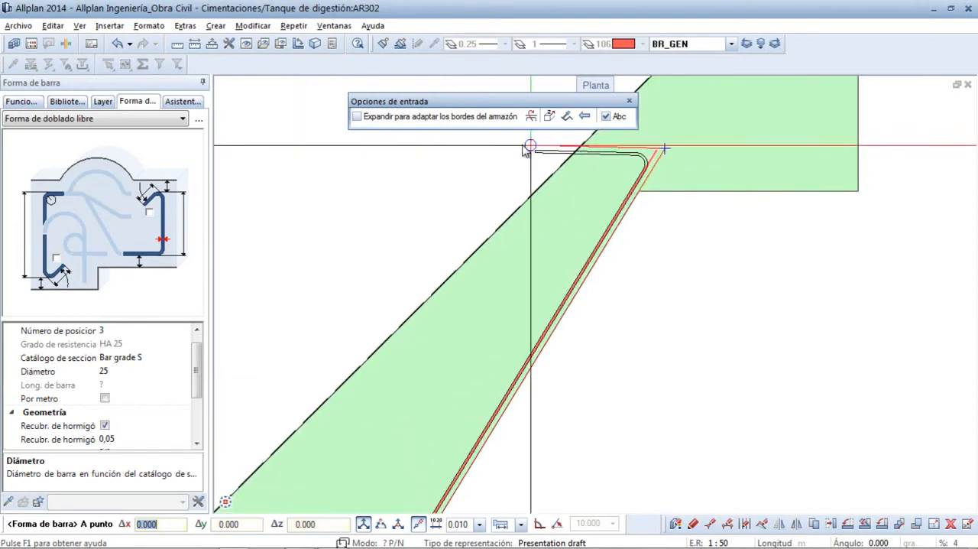
key("Escape")
- Arrange the third tank bar radially about the centre of Section B - B, out to the outer edge around the full circle, accepting its alignment
right_click(432, 156)
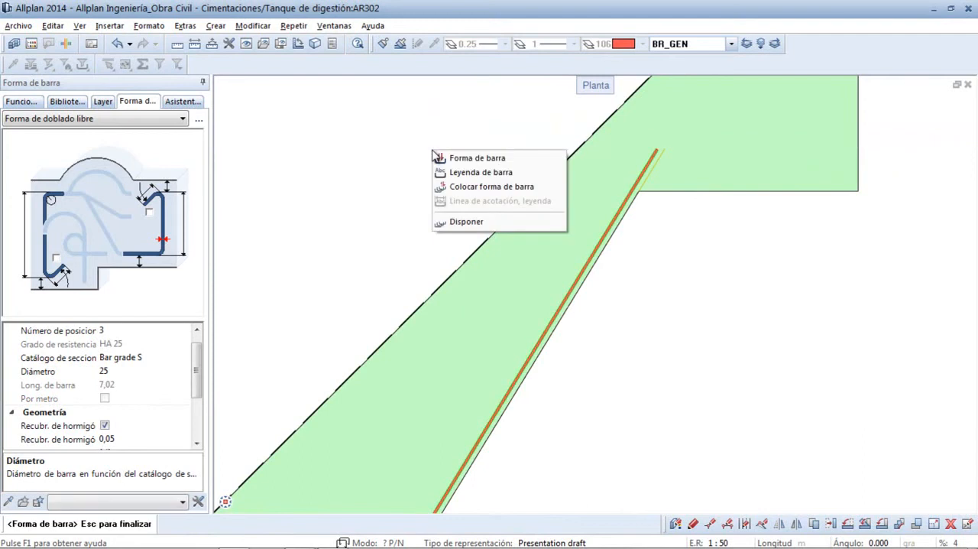
left_click(467, 221)
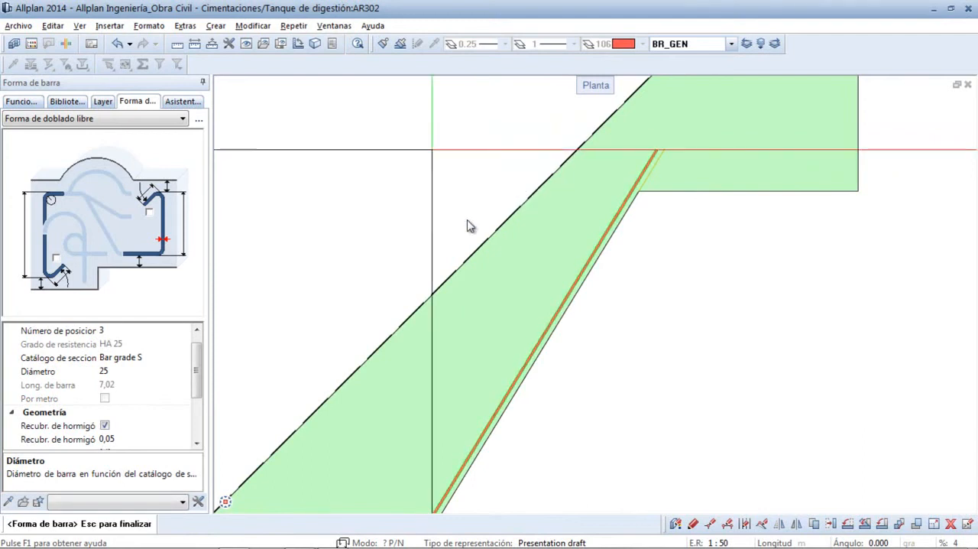
left_click(468, 226)
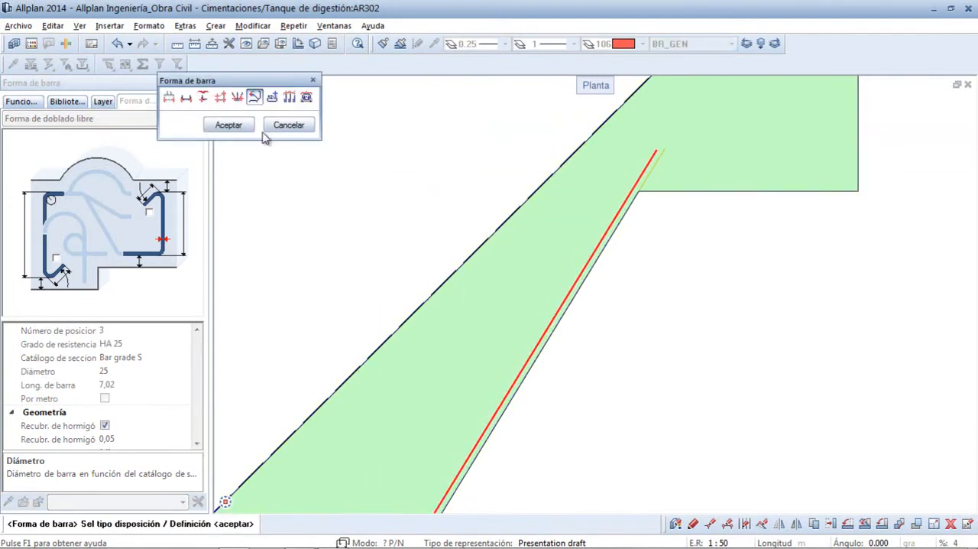
left_click(239, 131)
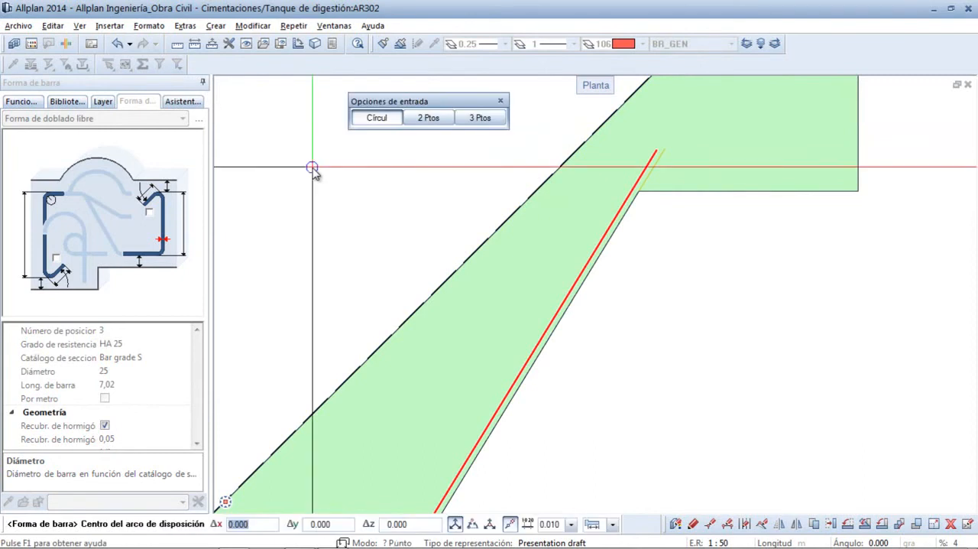
middle_click(312, 167)
middle_click(312, 167)
scroll(526, 418, "up", 4)
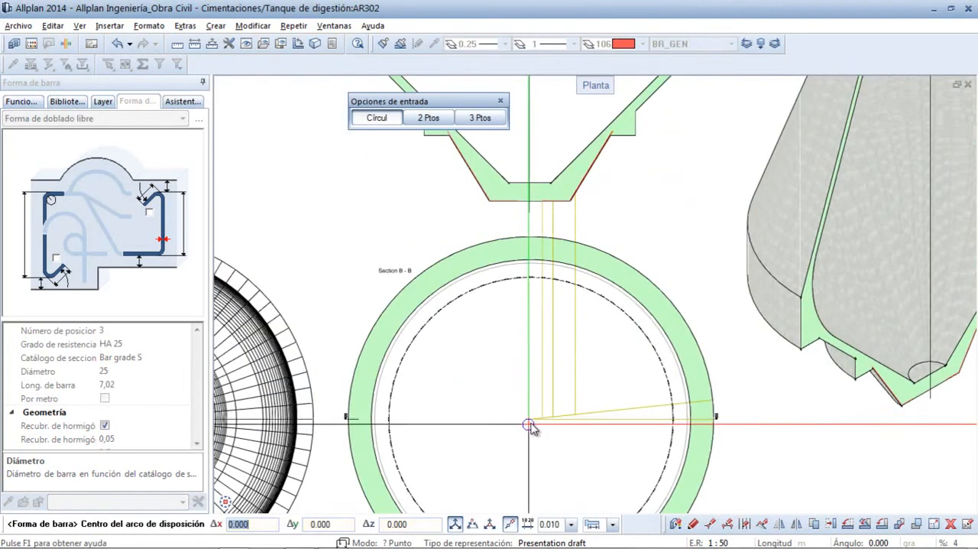
left_click(527, 422)
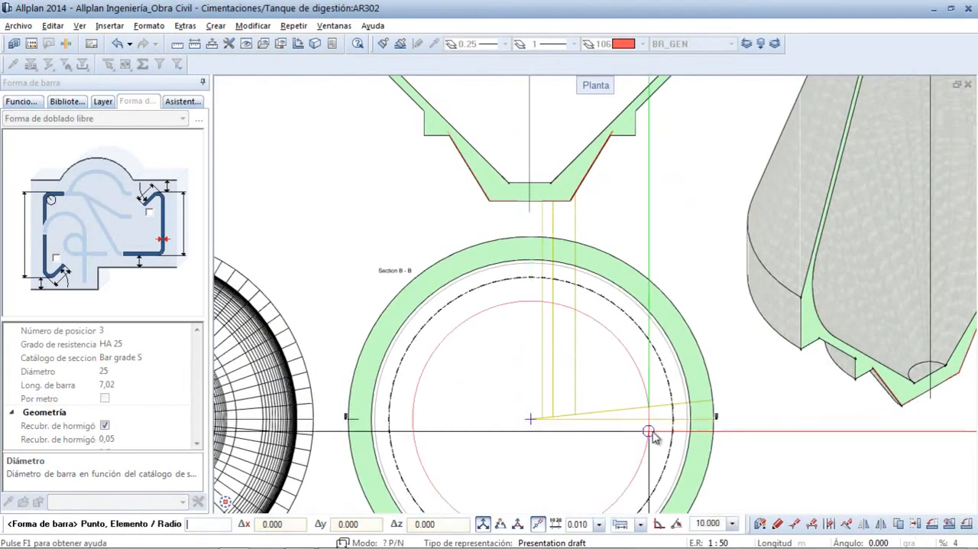
left_click(714, 420)
left_click(714, 420)
left_click(715, 421)
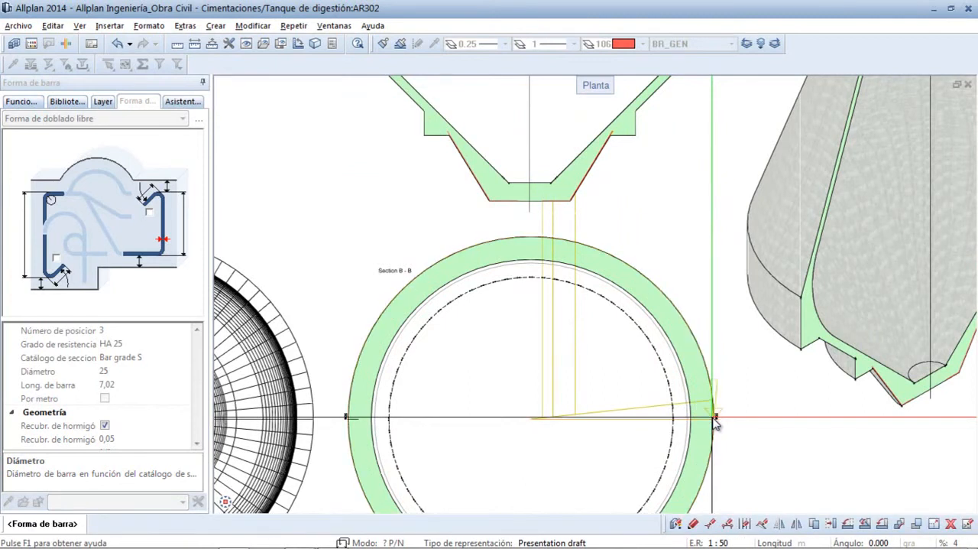
right_click(713, 419)
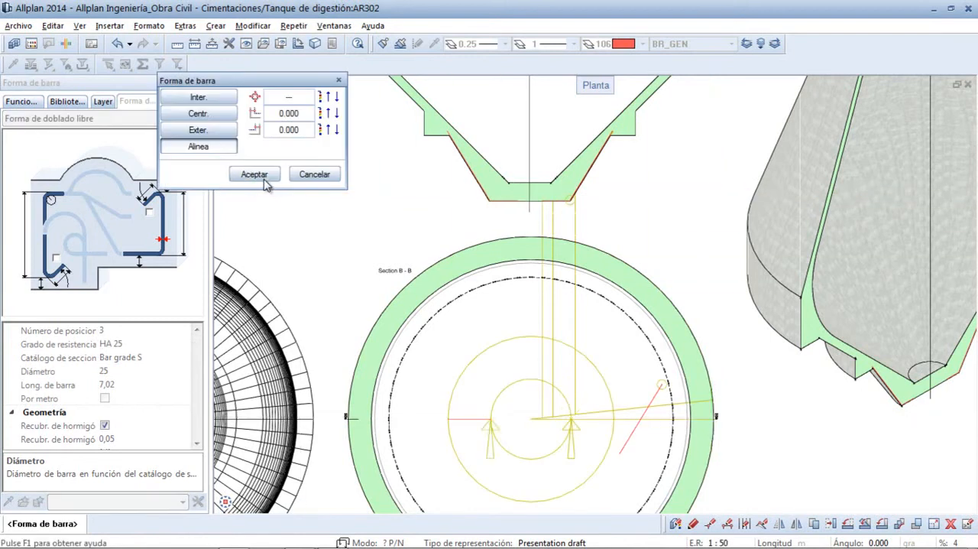
left_click(255, 175)
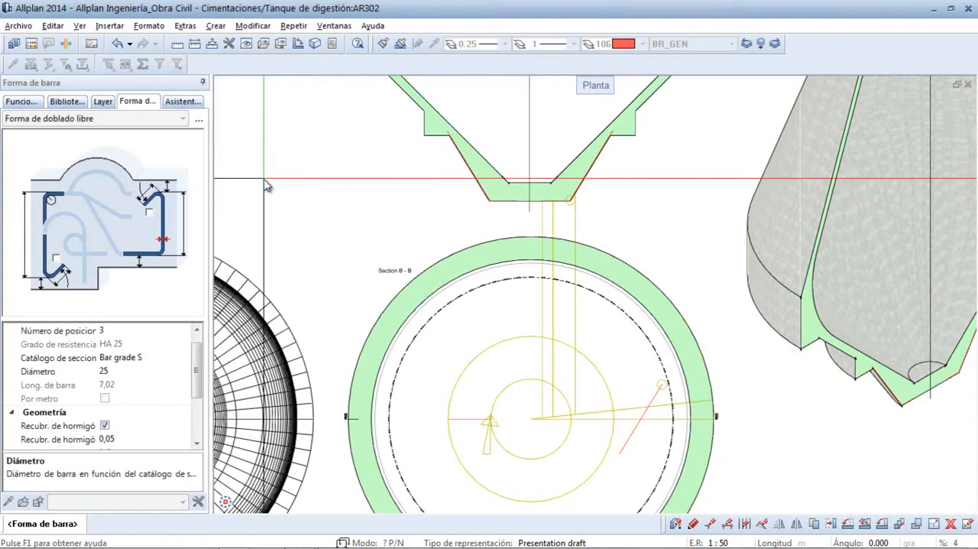
left_click(265, 180)
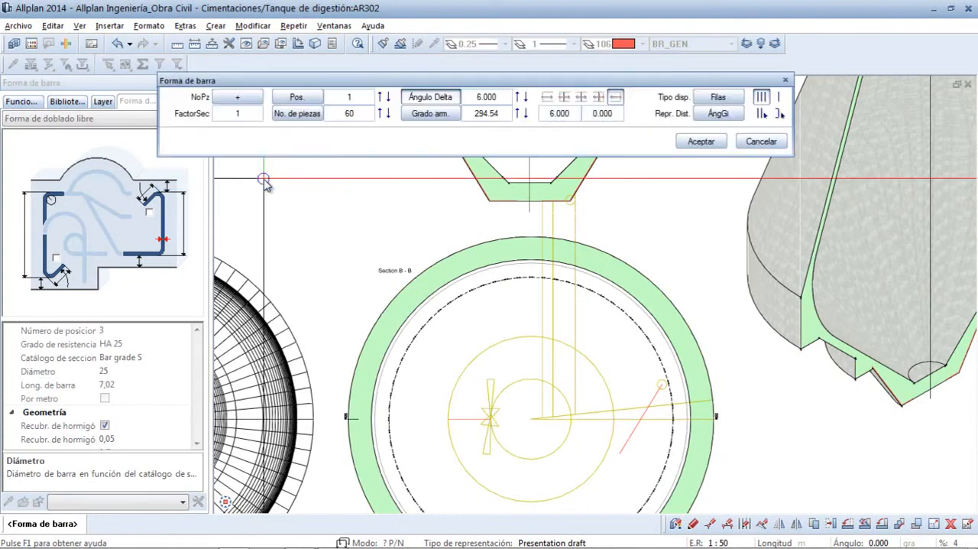
- Place the third bar's radial arrangement with a final edge distance of 1.500 and an Ángulo Delta of 3.000, and end the bar command
left_click(599, 100)
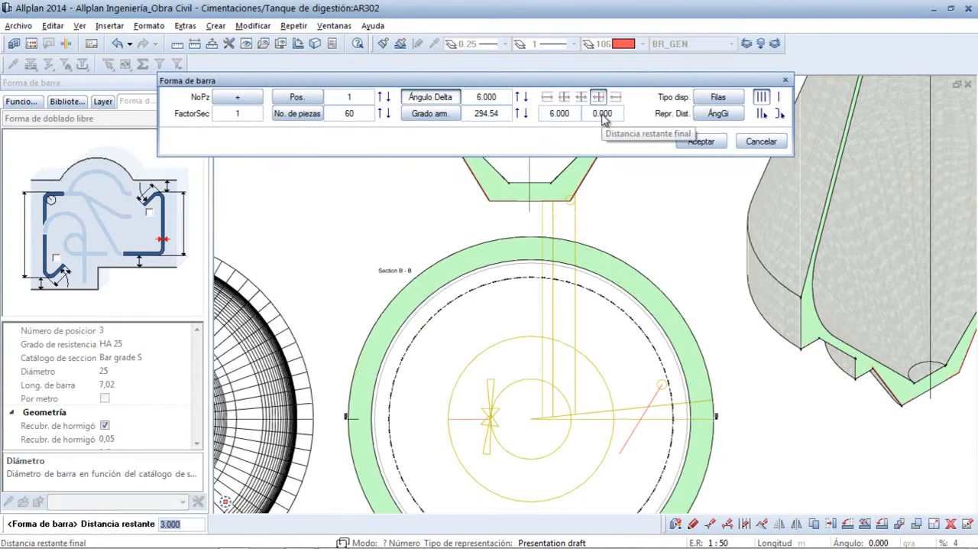
left_click(602, 113)
key("Return")
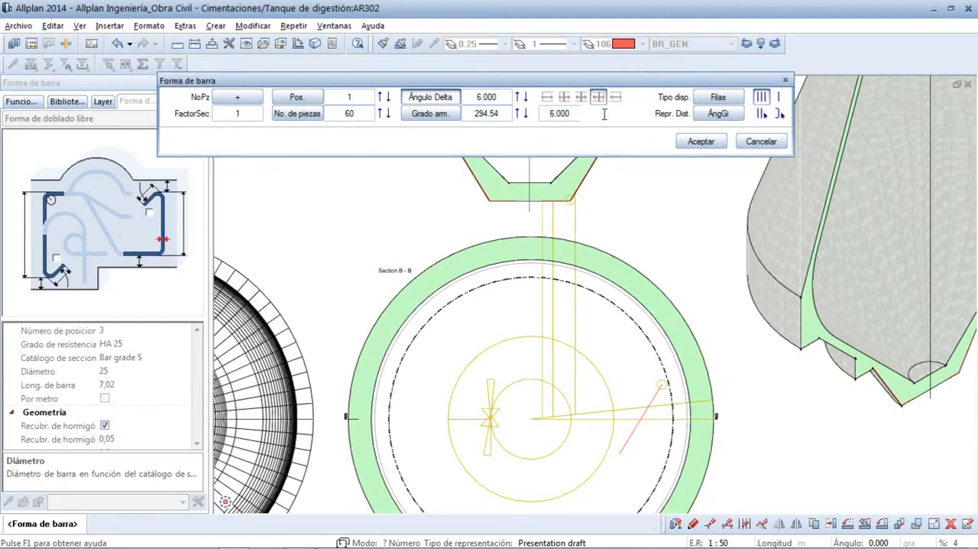
left_click(496, 99)
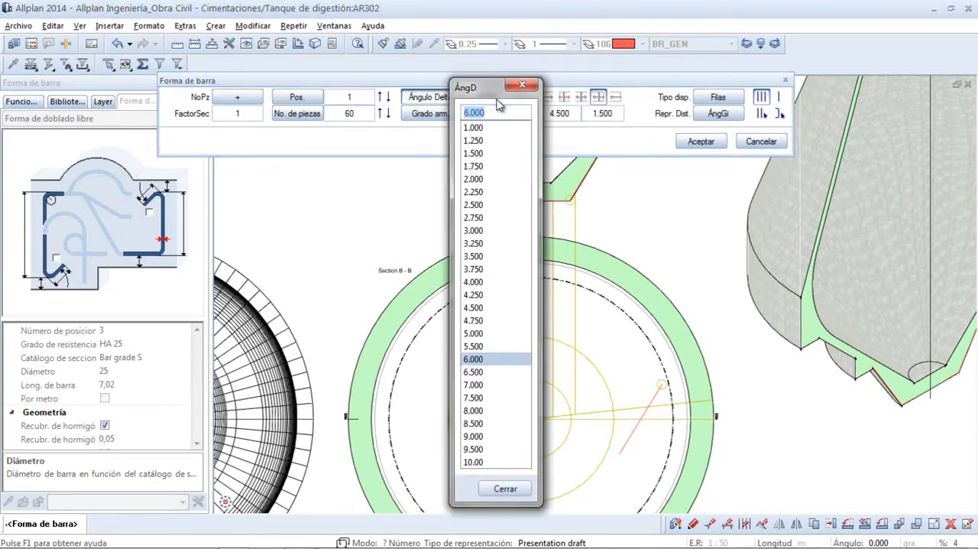
key("3")
key("Return")
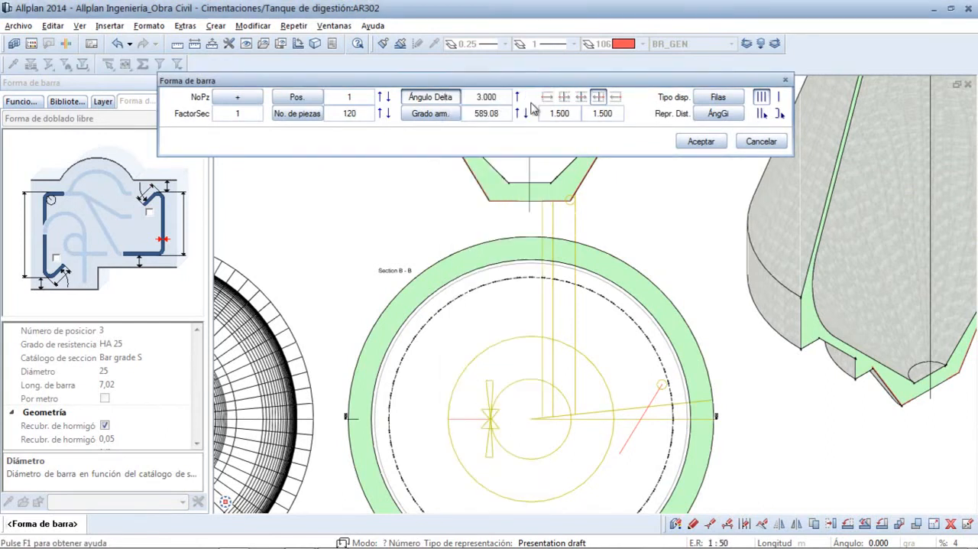
left_click(699, 144)
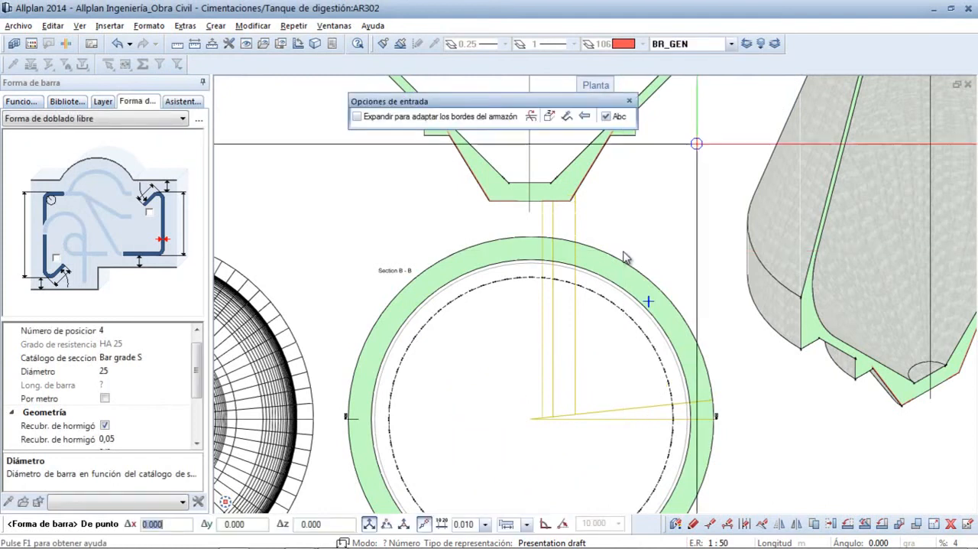
key("Escape")
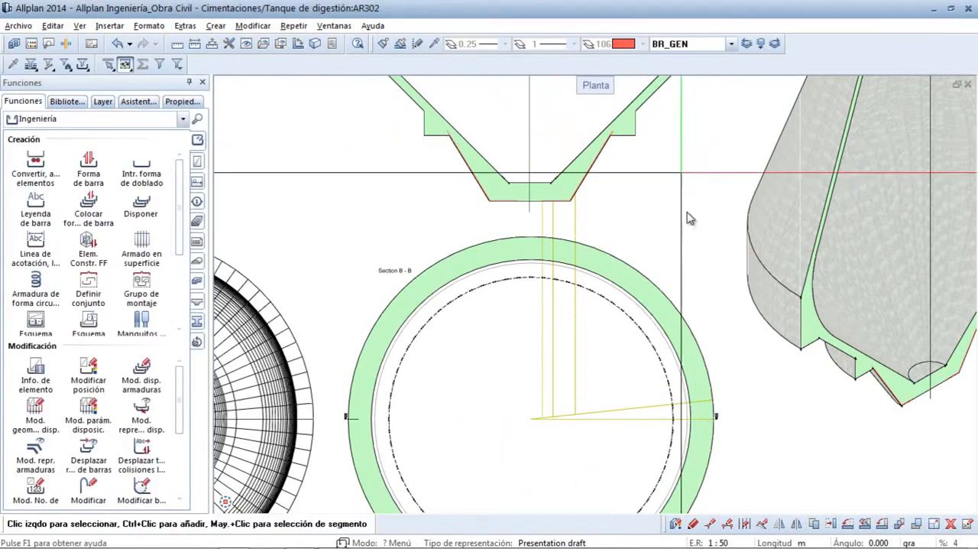
- Examine the radial bars in the tank base, using an animation of the complete model from several angles, and close the animation
scroll(704, 243, "down", 4)
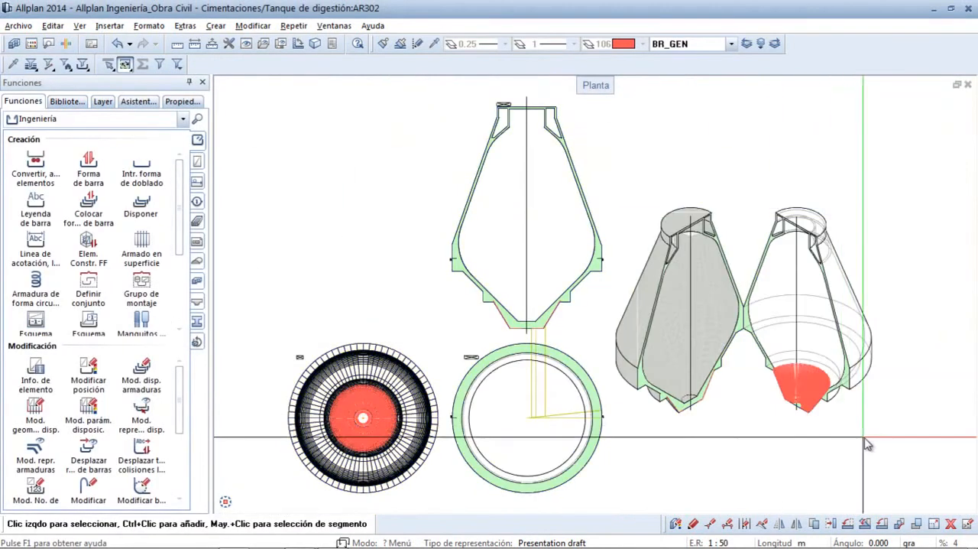
scroll(753, 354, "up", 6)
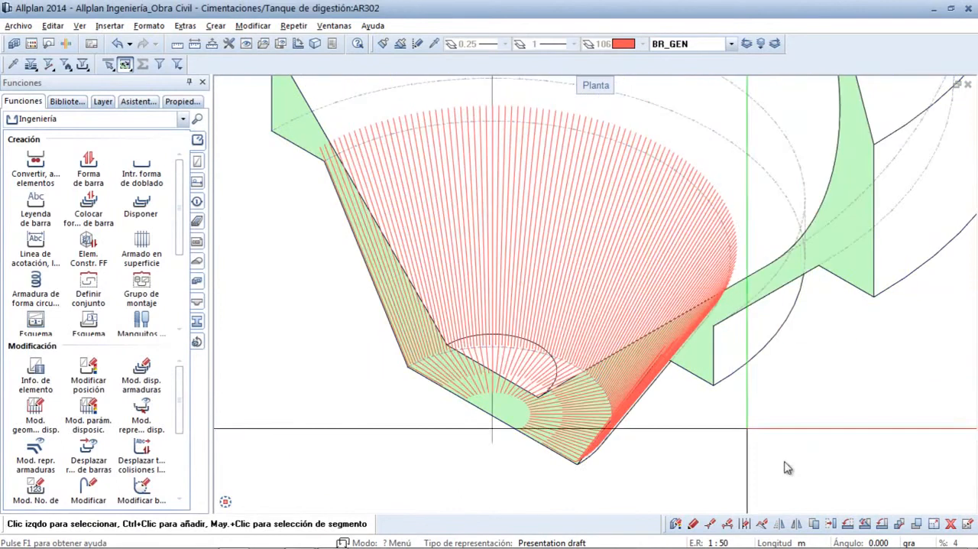
left_click(334, 26)
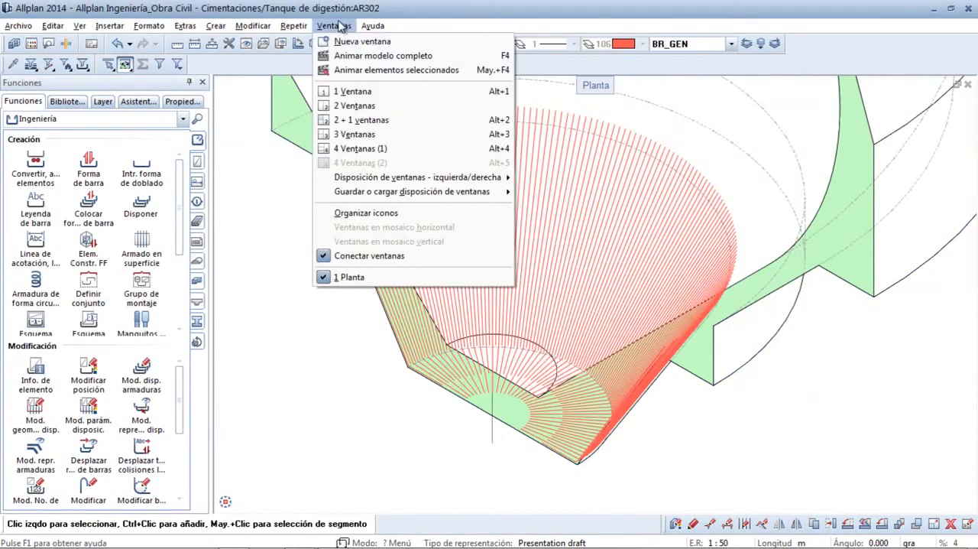
left_click(344, 57)
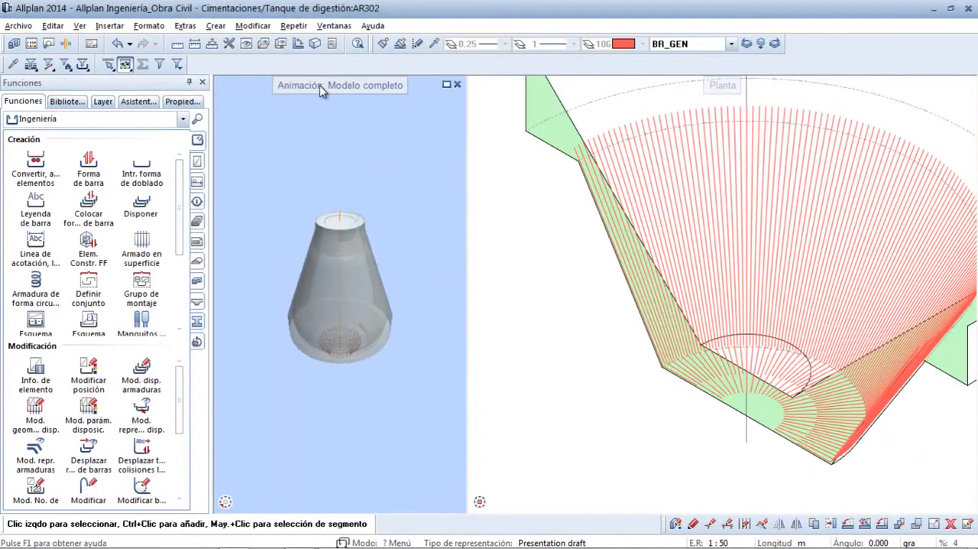
double_click(319, 85)
middle_click_drag(583, 395, 511, 189)
right_click_drag(547, 355, 514, 247)
middle_click_drag(522, 254, 710, 396)
right_click_drag(710, 396, 673, 86)
middle_click_drag(654, 164, 626, 129)
left_click_drag(584, 433, 612, 389)
right_click_drag(611, 389, 626, 166)
left_click_drag(859, 207, 723, 221)
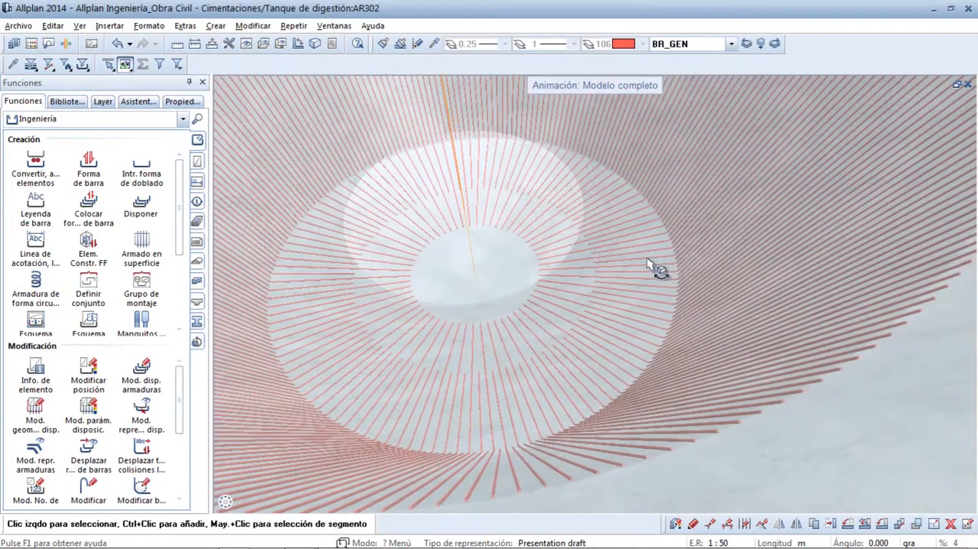
right_click_drag(662, 230, 611, 280)
left_click_drag(612, 279, 615, 326)
middle_click(618, 314)
middle_click(618, 314)
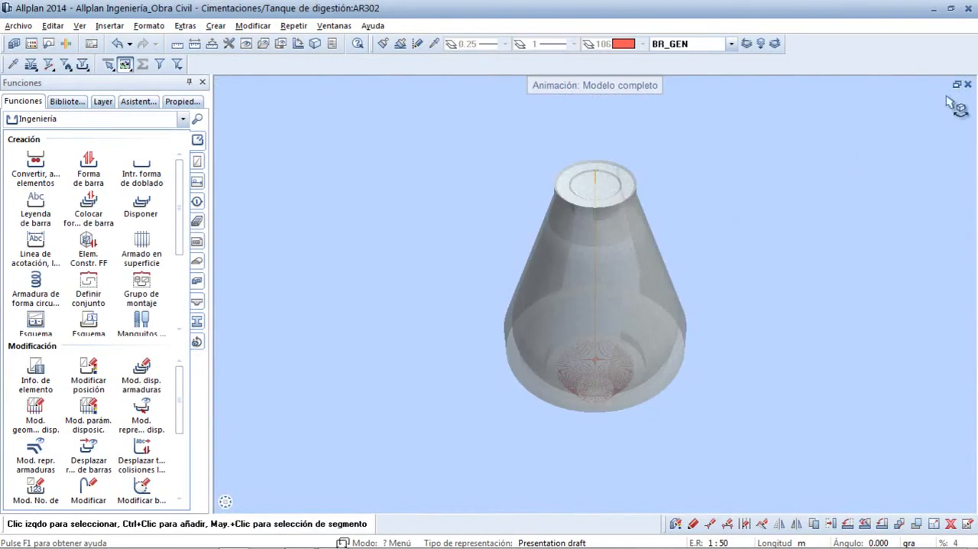
left_click(967, 85)
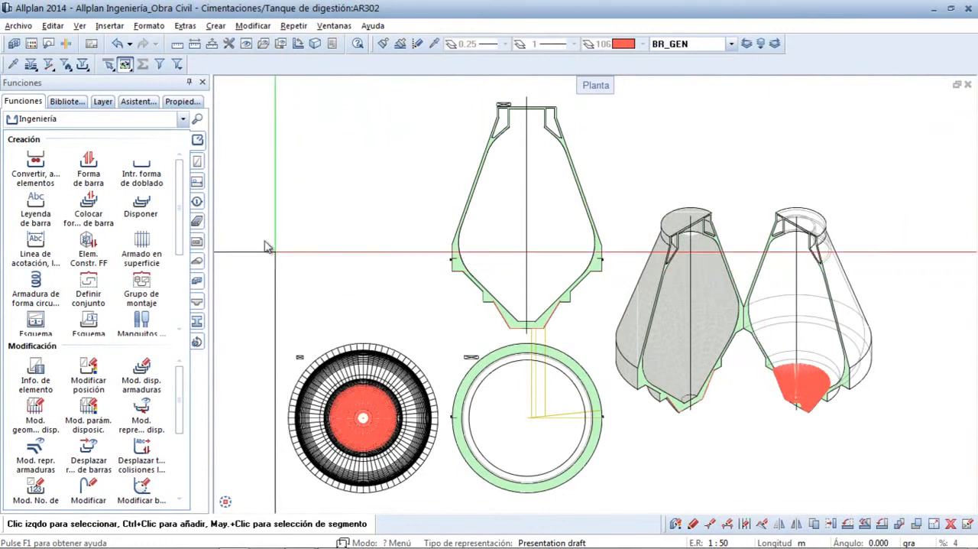
- Start a circular-shape reinforcement of type Armadura circular with diameter 25 and a concrete cover of 0,08
left_click(34, 283)
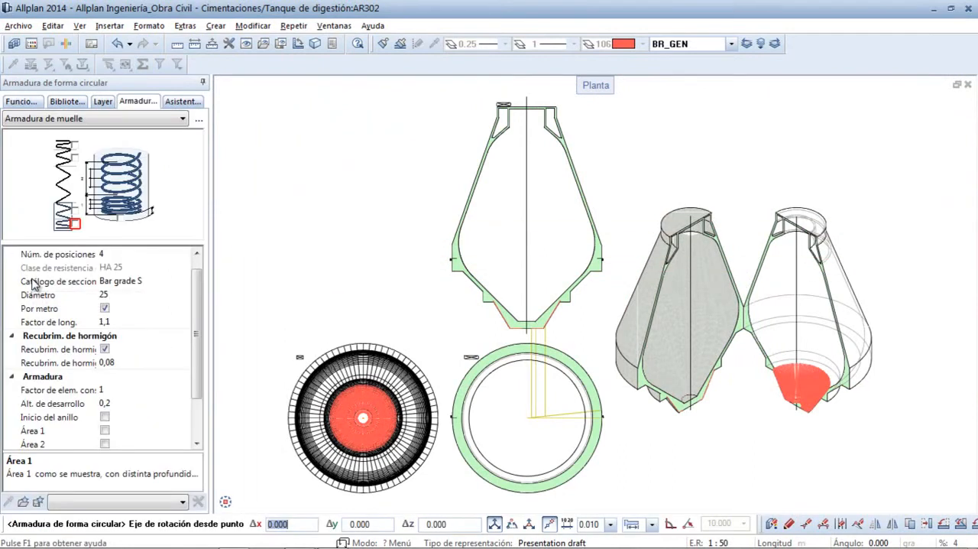
left_click(122, 123)
left_click(116, 130)
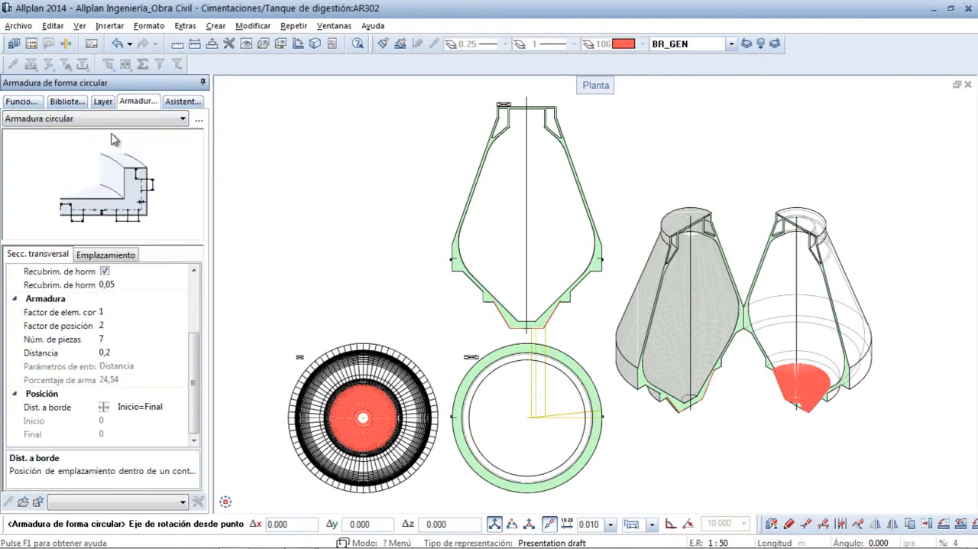
left_click_drag(193, 350, 197, 295)
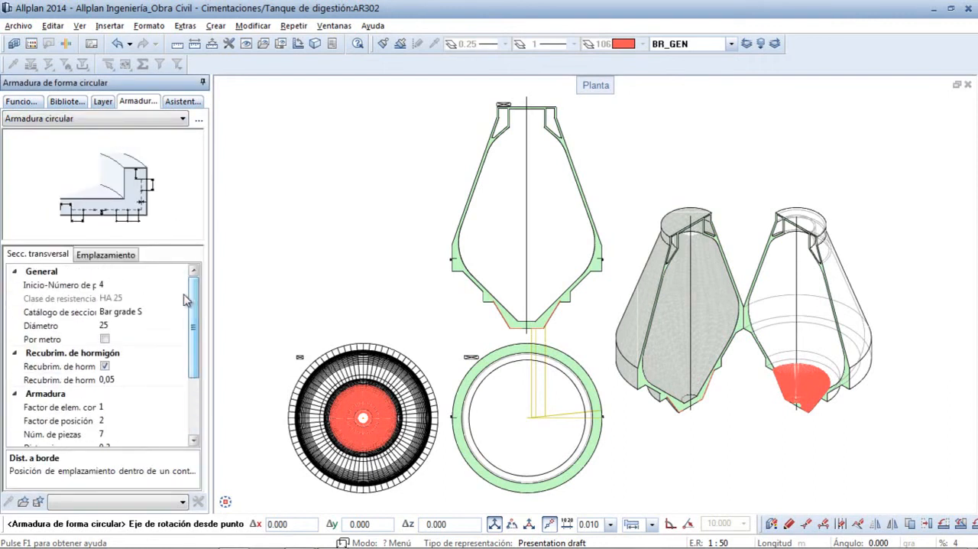
left_click(109, 326)
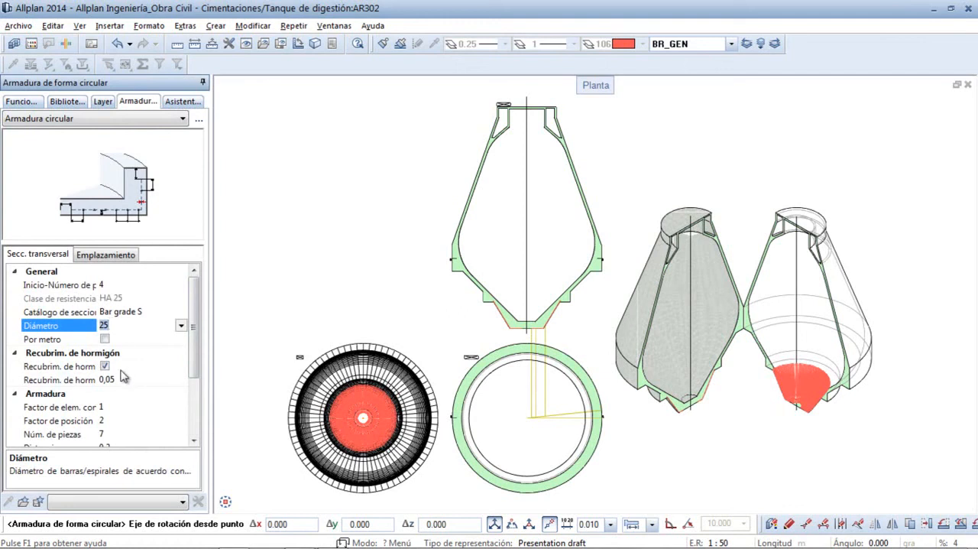
left_click(116, 378)
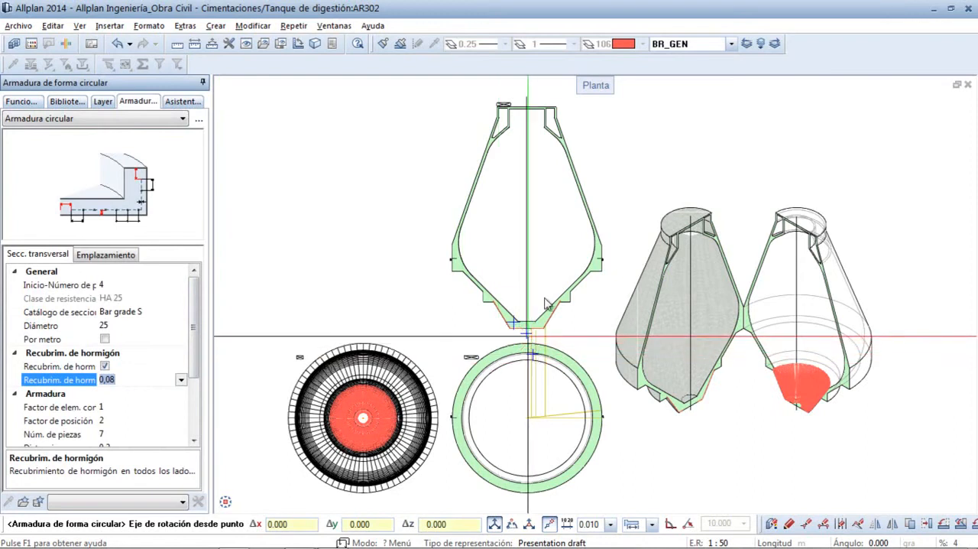
- Define the rotation axis along the tank section's vertical centreline and trace the outer contour from the base's lower right corner to the wall's widest upper corner
left_click(531, 340)
left_click(529, 99)
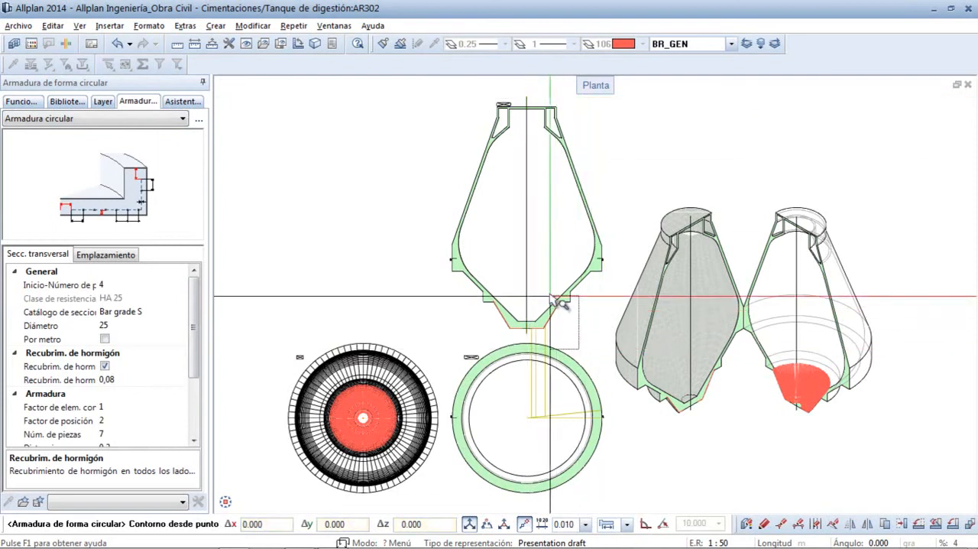
scroll(539, 251, "up", 4)
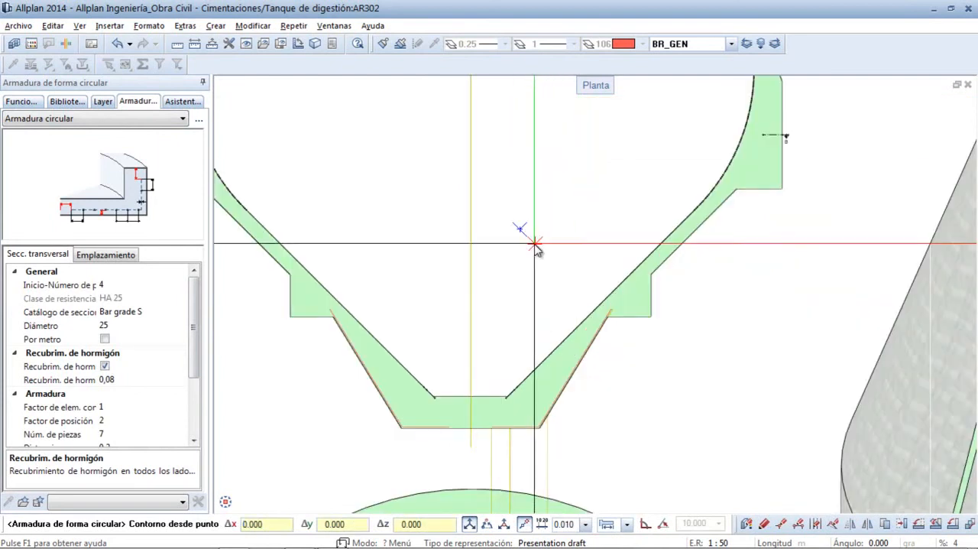
left_click(540, 429)
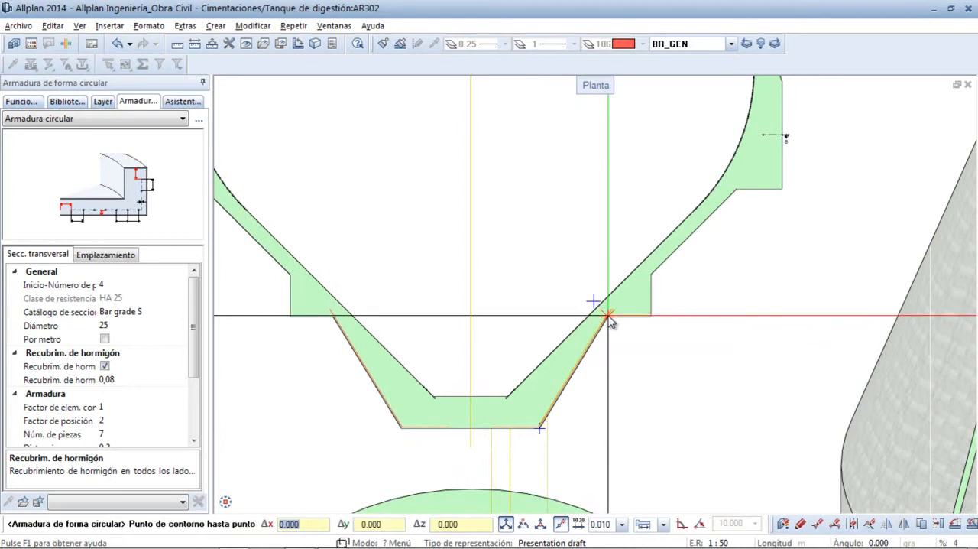
left_click(616, 315)
left_click(652, 289)
left_click(650, 275)
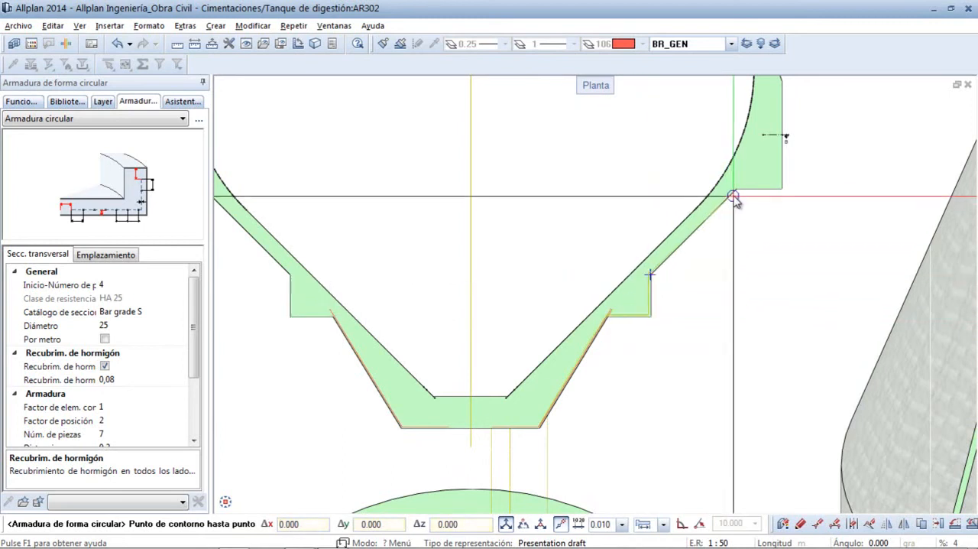
left_click(737, 191)
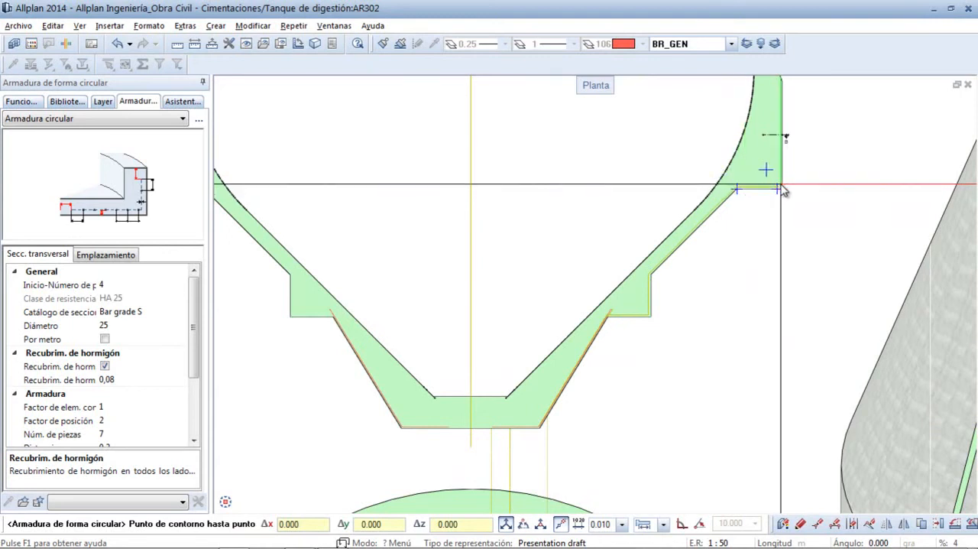
middle_click_drag(786, 142, 748, 219)
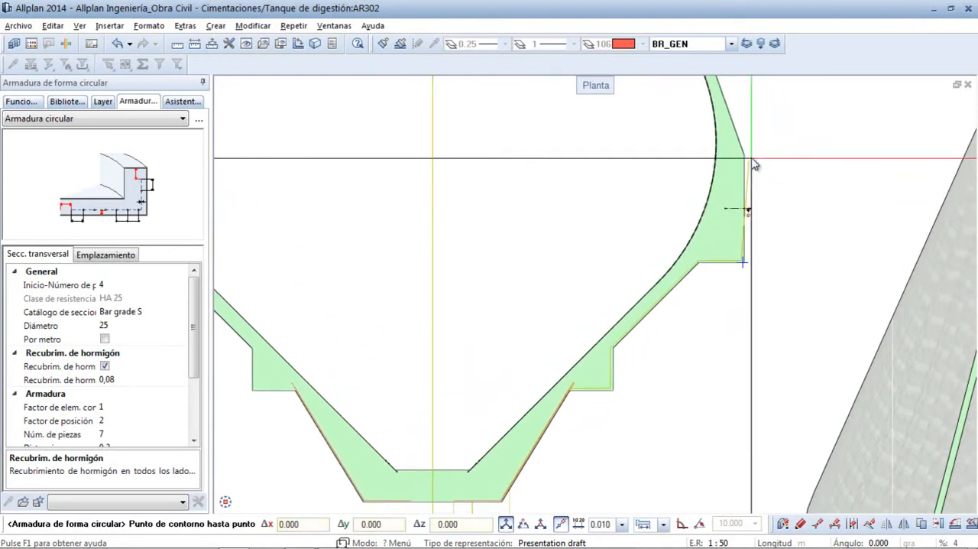
left_click(648, 152)
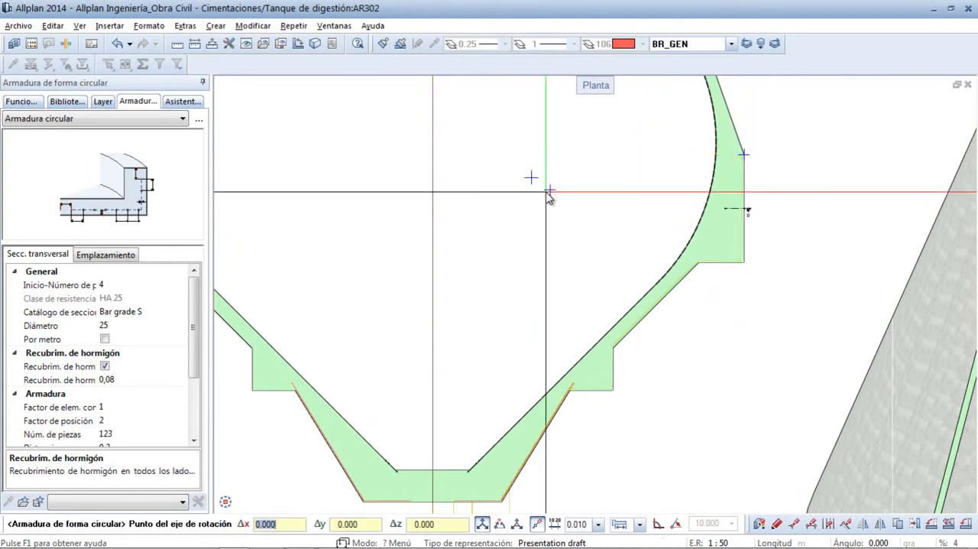
- Place the circular bars around the centre of Section B - B in plan and end the circular reinforcement command
scroll(547, 196, "down", 5)
scroll(526, 419, "up", 3)
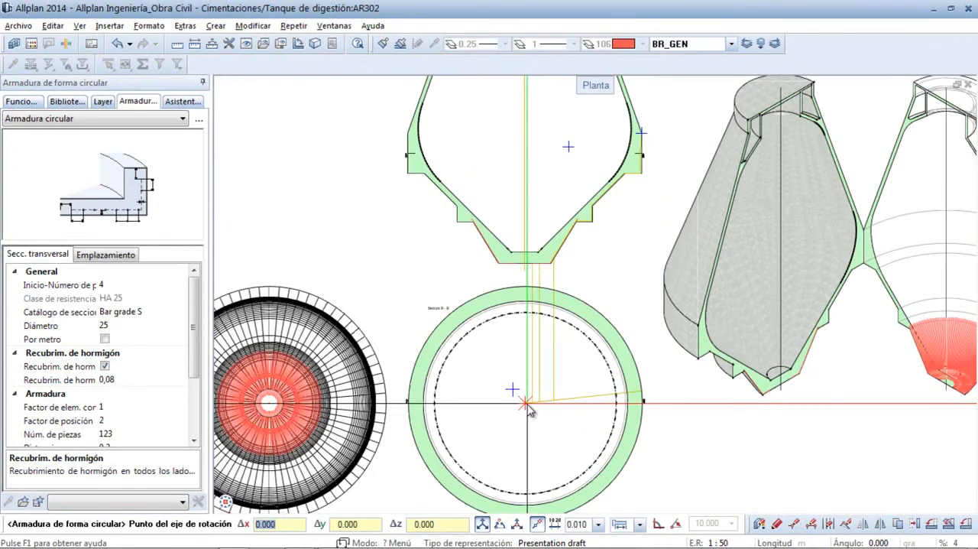
left_click(525, 404)
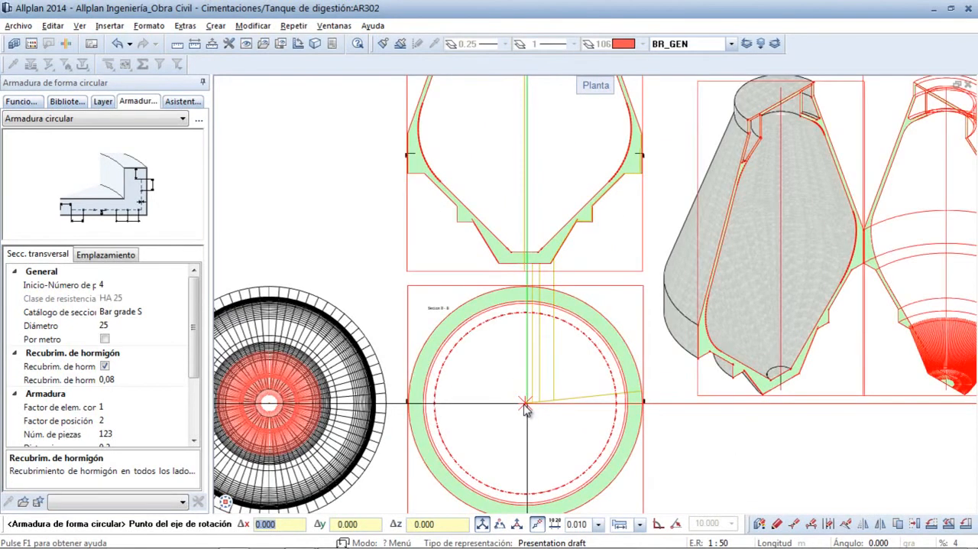
left_click(525, 407)
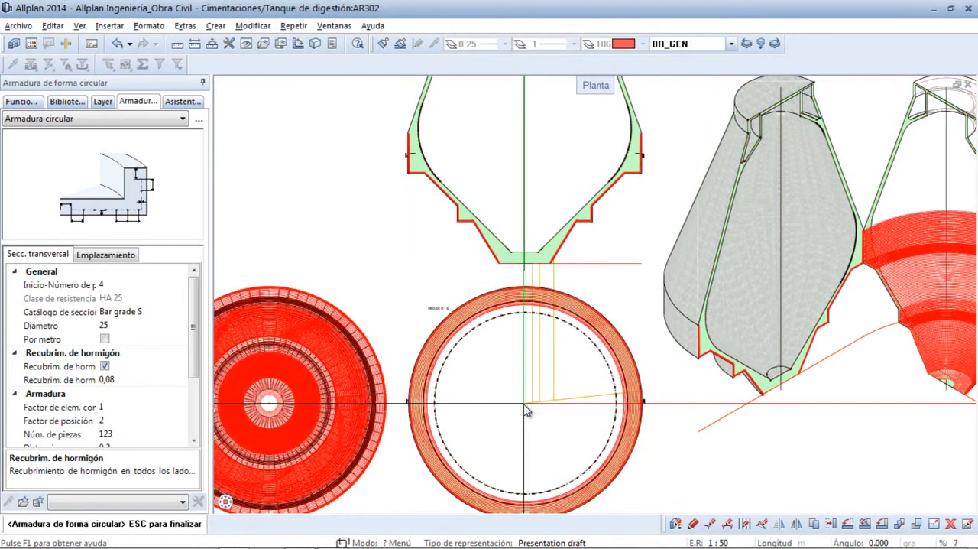
key("Escape")
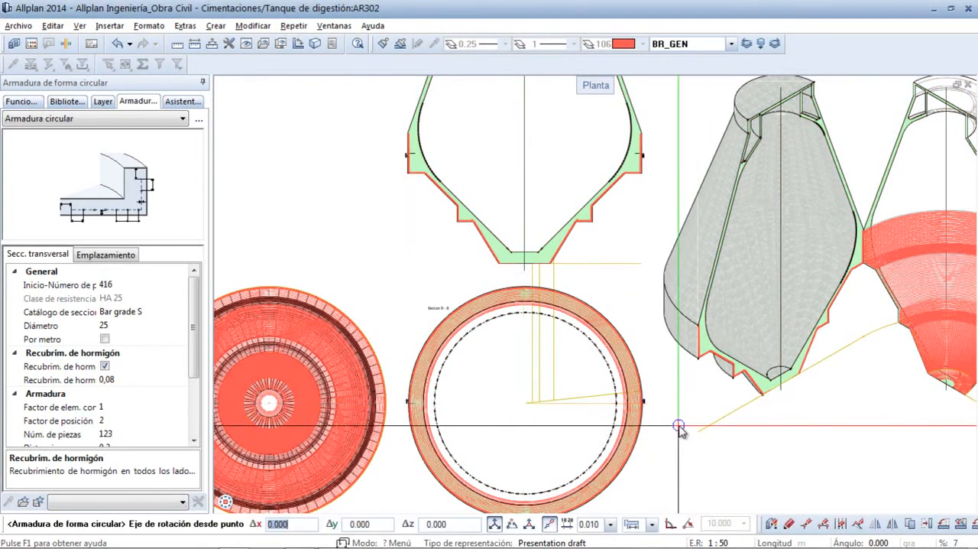
key("Escape")
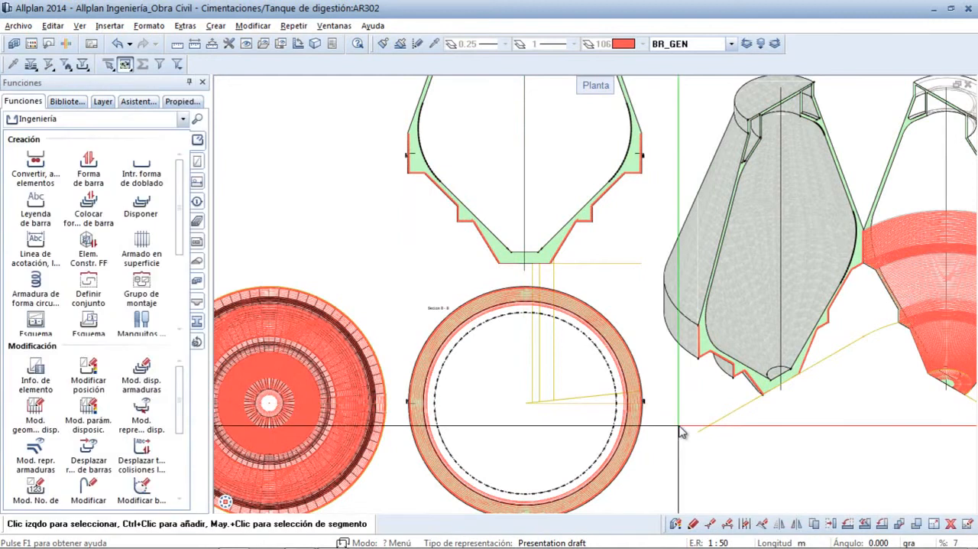
- Examine the circular bars in the isometric section views, checking closely how they sit against the radial bars at the base corner
middle_click(824, 431)
middle_click(825, 431)
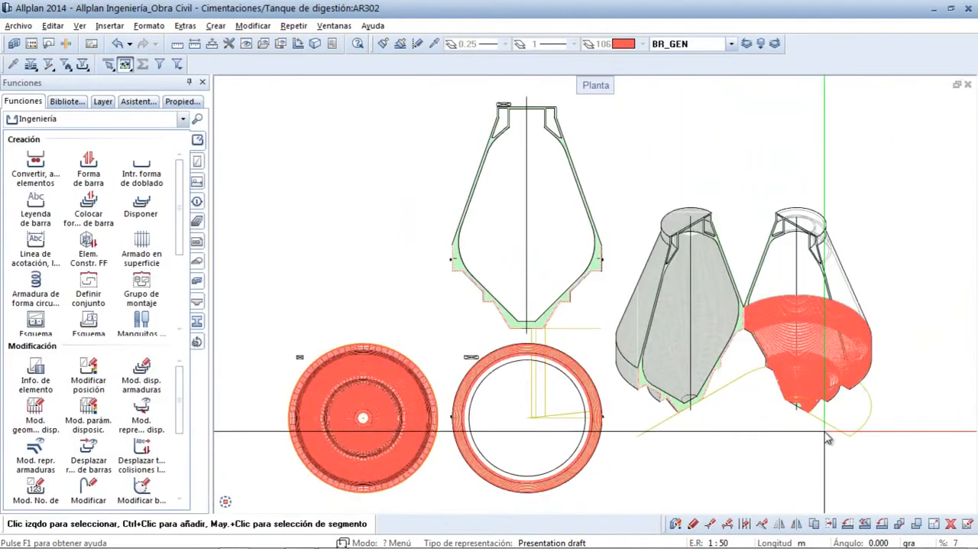
scroll(730, 279, "up", 4)
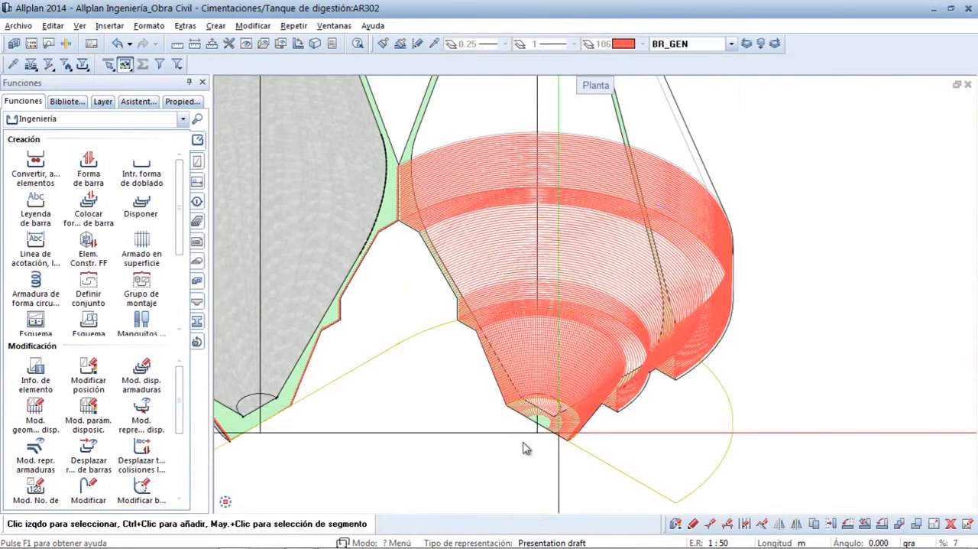
middle_click_drag(292, 449, 575, 418)
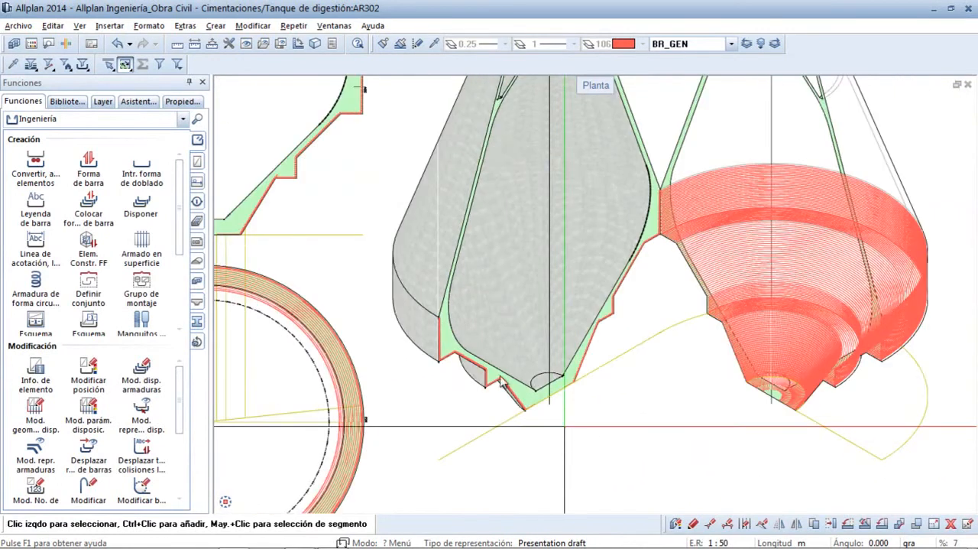
scroll(571, 432, "up", 3)
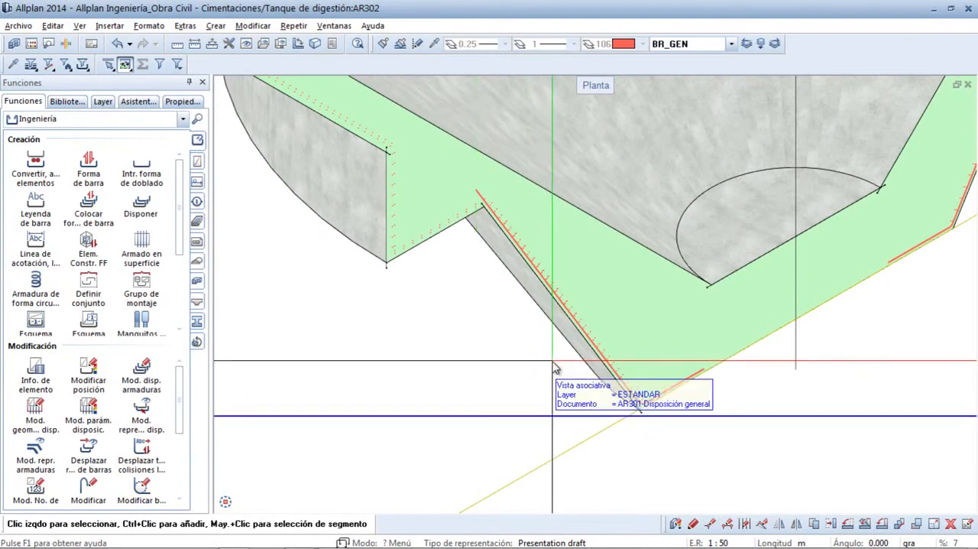
scroll(555, 382, "up", 2)
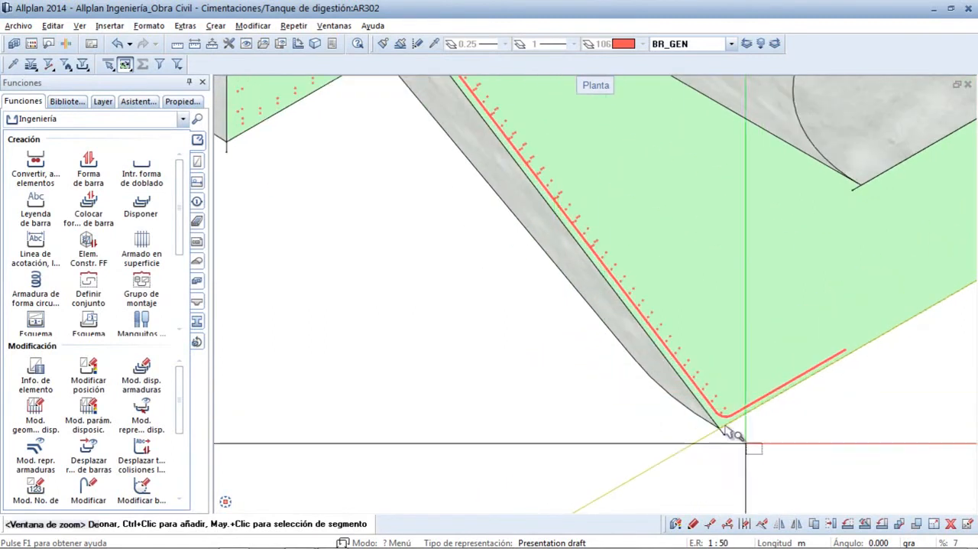
scroll(725, 449, "up", 3)
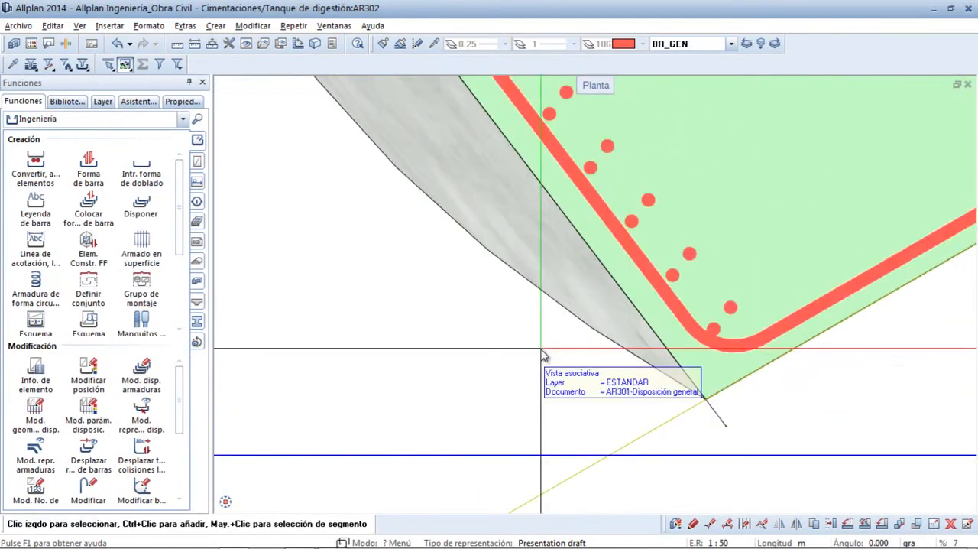
scroll(535, 355, "down", 3)
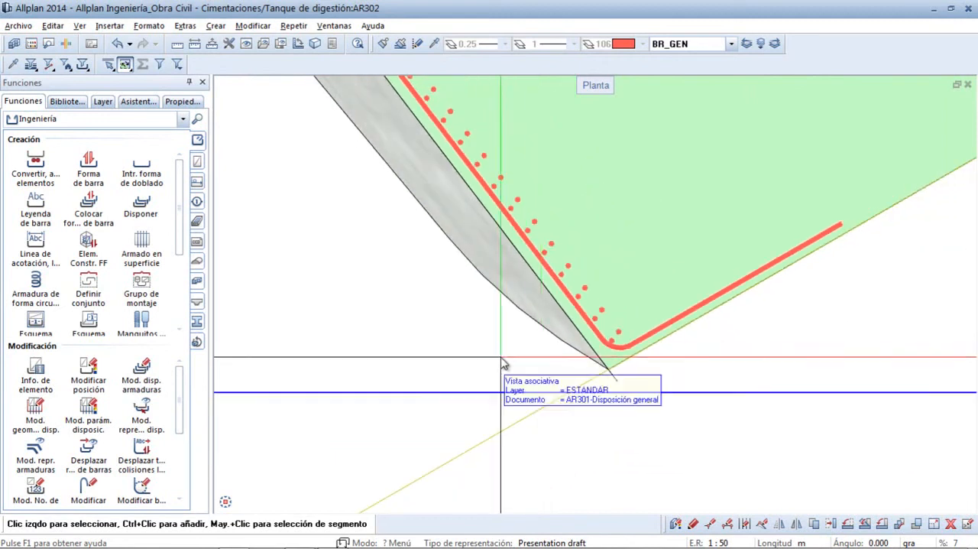
scroll(489, 357, "down", 5)
- Examine the tank's radial and circular reinforcement in an animation of the complete model from several angles, and close the animation
left_click(334, 25)
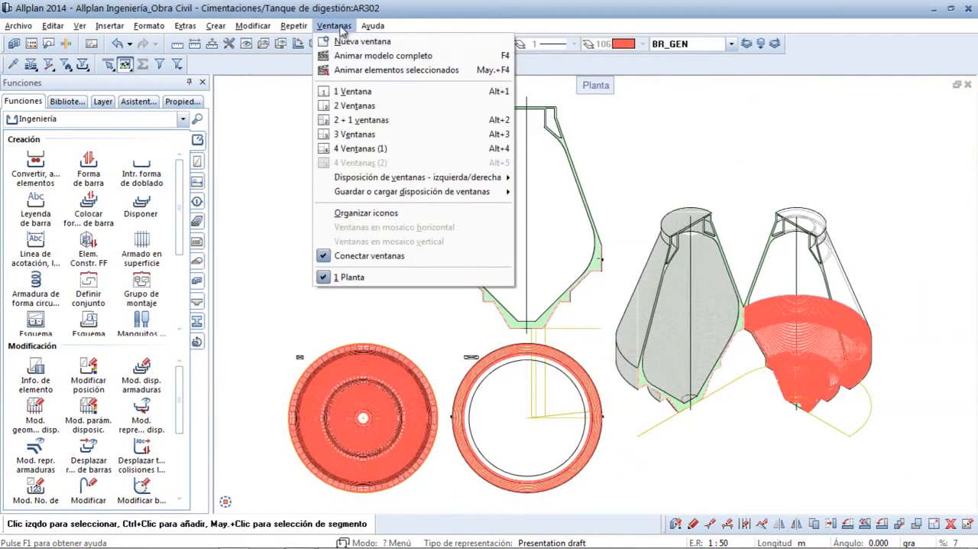
left_click(344, 56)
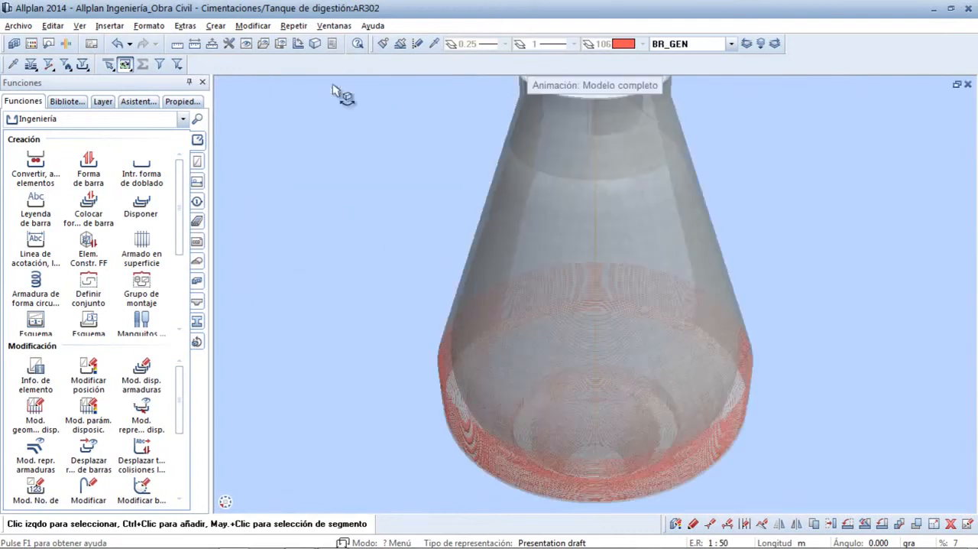
middle_click_drag(537, 402, 478, 260)
right_click_drag(625, 364, 640, 255)
left_click_drag(639, 255, 585, 184)
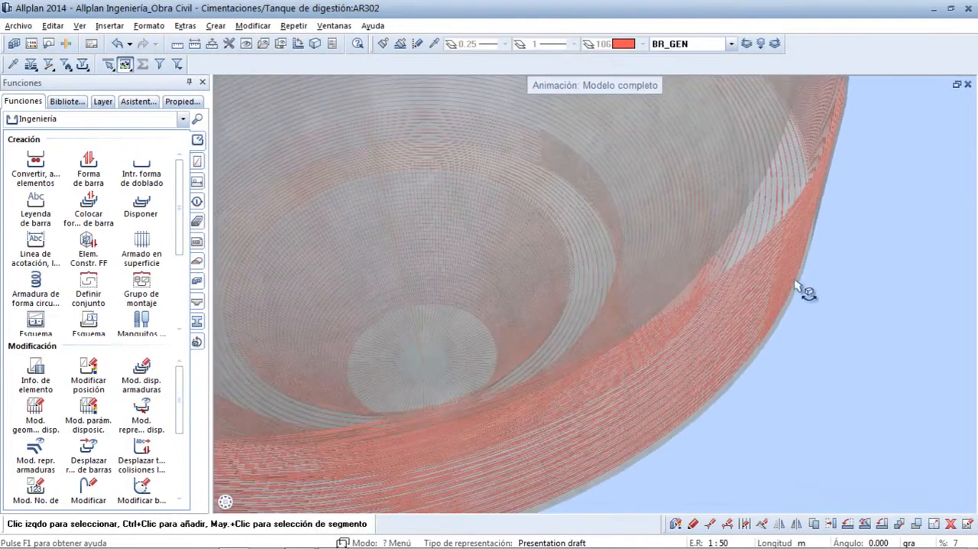
left_click(968, 86)
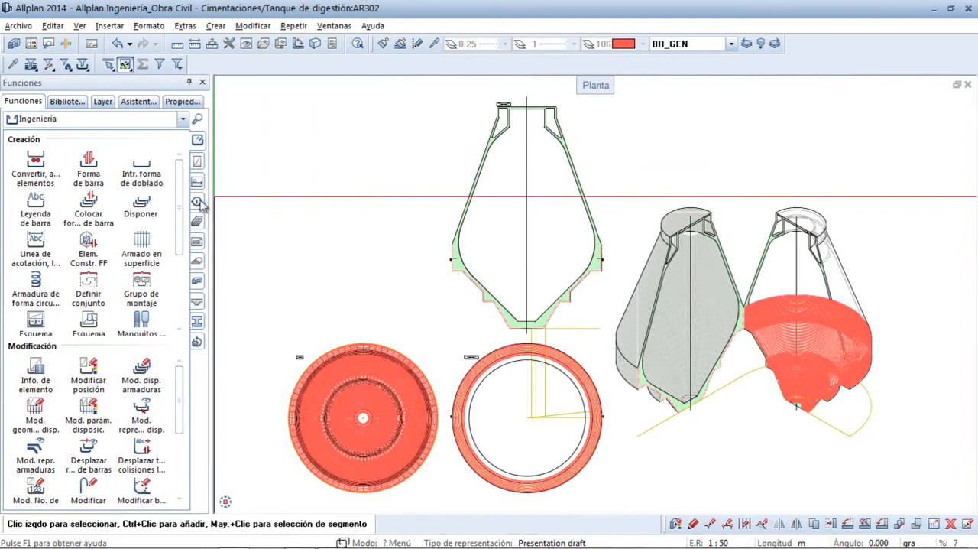
- Generate the reinforcement report Esquema de armado - Formas de doblado Resumen.rdlc for all elements
left_click_drag(182, 221, 183, 294)
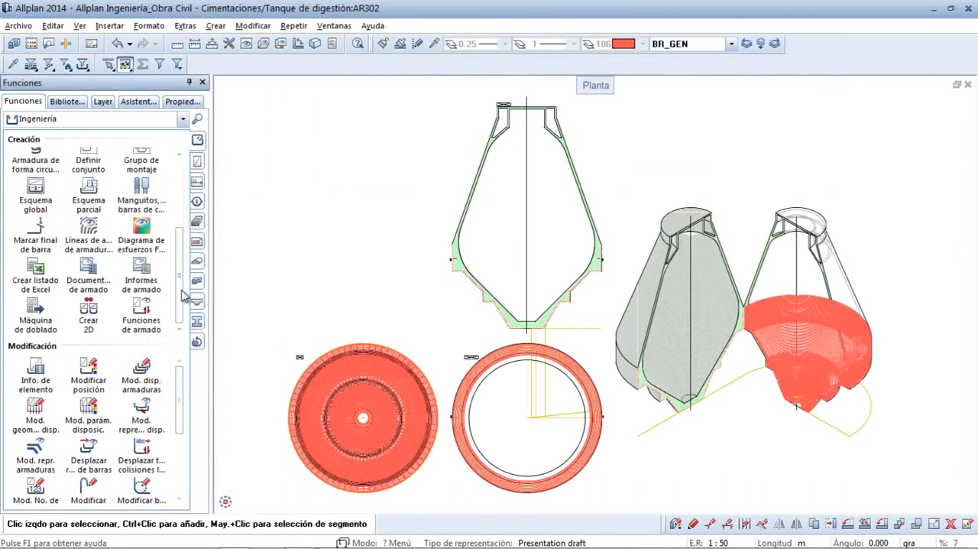
left_click(145, 267)
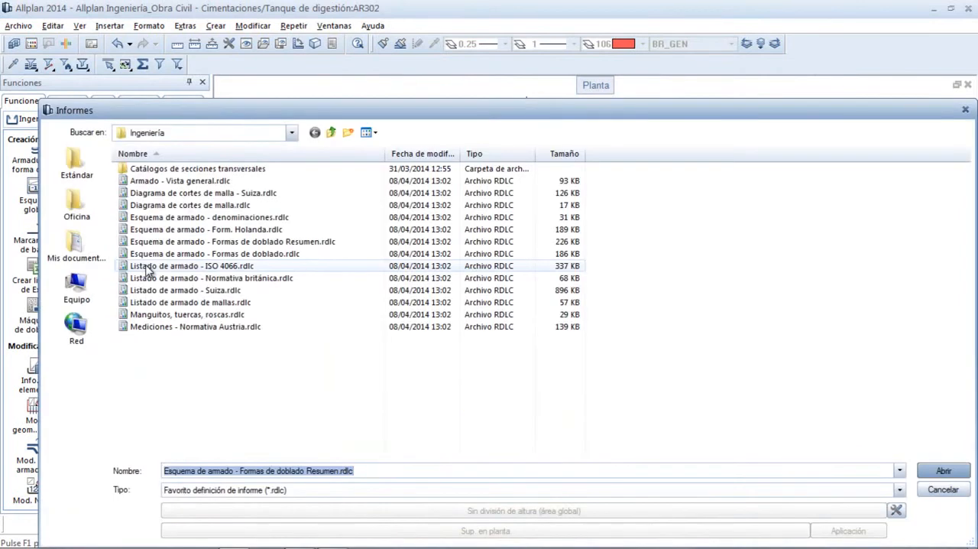
left_click(239, 243)
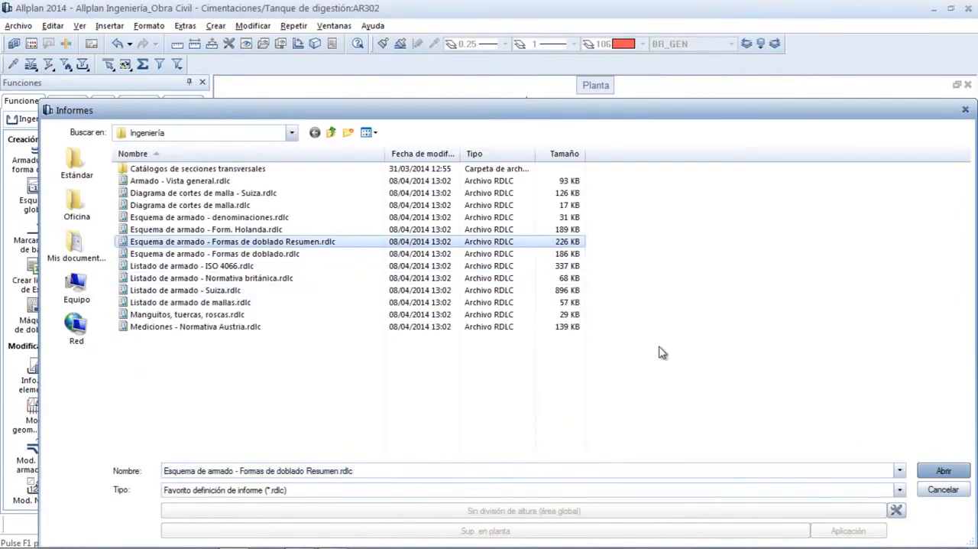
left_click(943, 470)
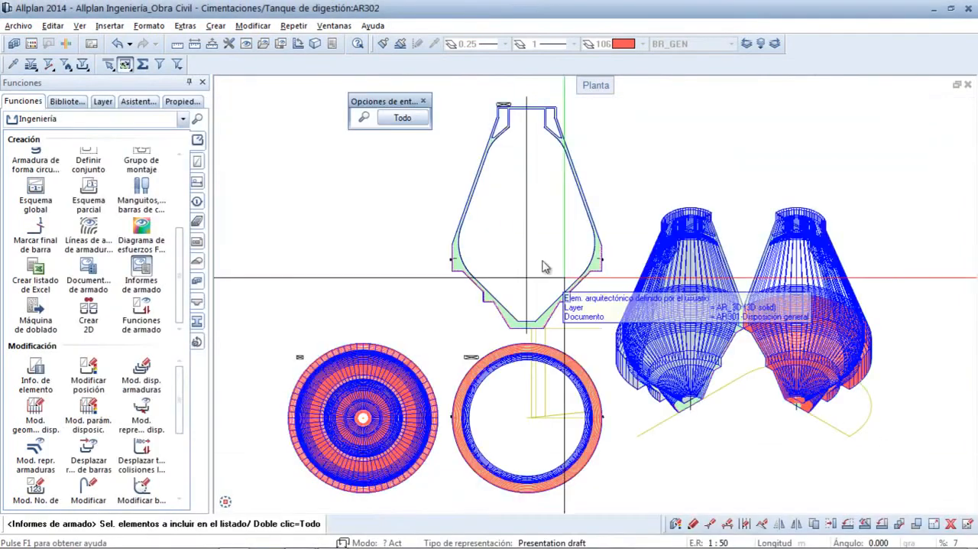
left_click(412, 121)
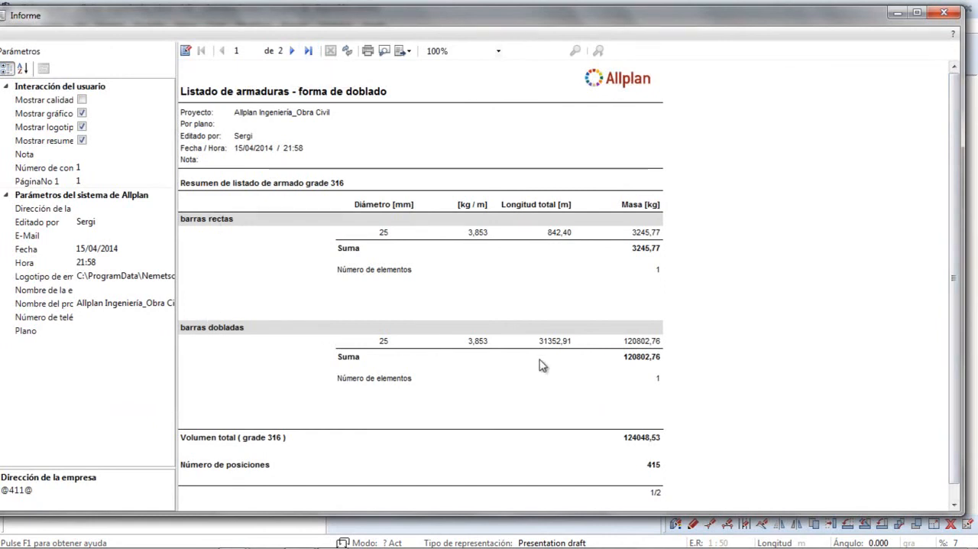
- Examine the dimensioned bending shapes, units, lengths and weights of the digestion tank bars on page 2 of the report at 150% zoom
left_click(293, 51)
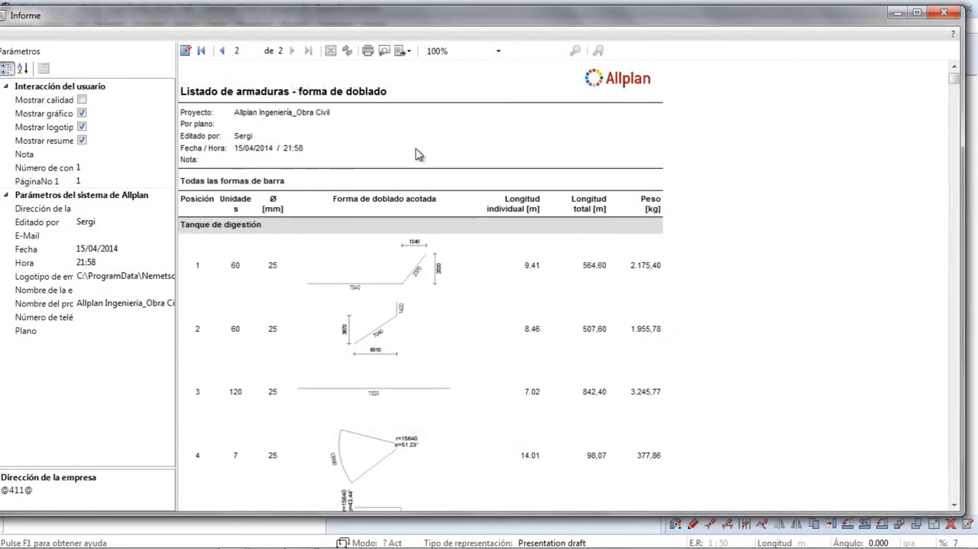
left_click(459, 50)
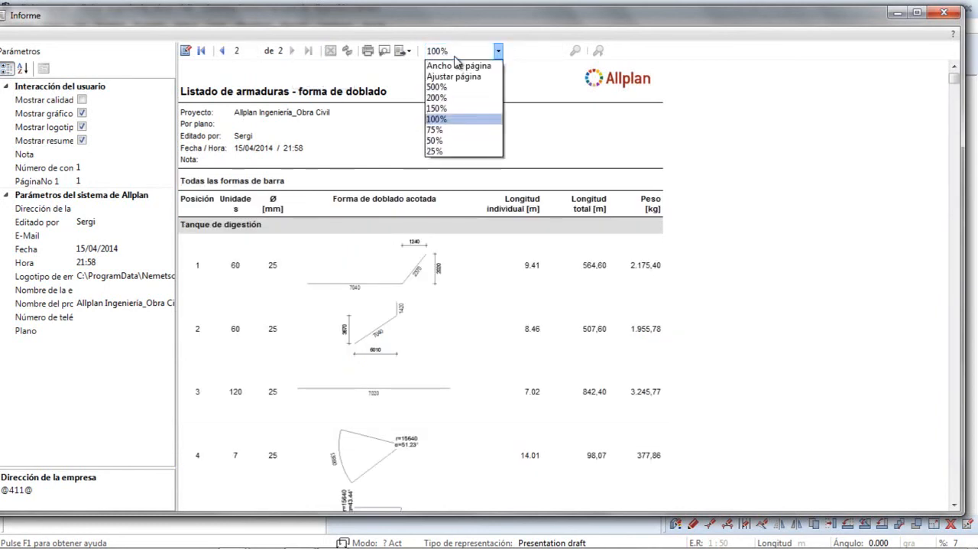
left_click(458, 107)
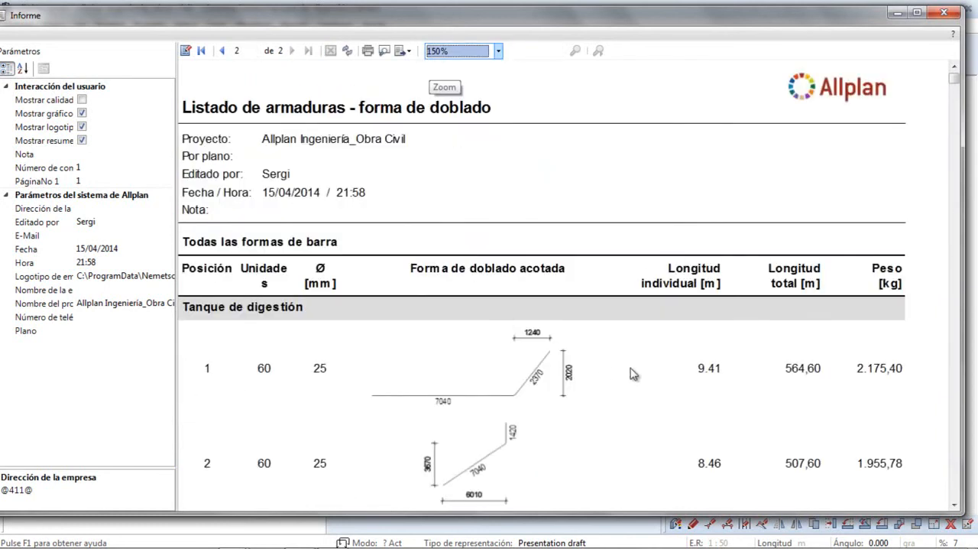
scroll(634, 374, "down", 3)
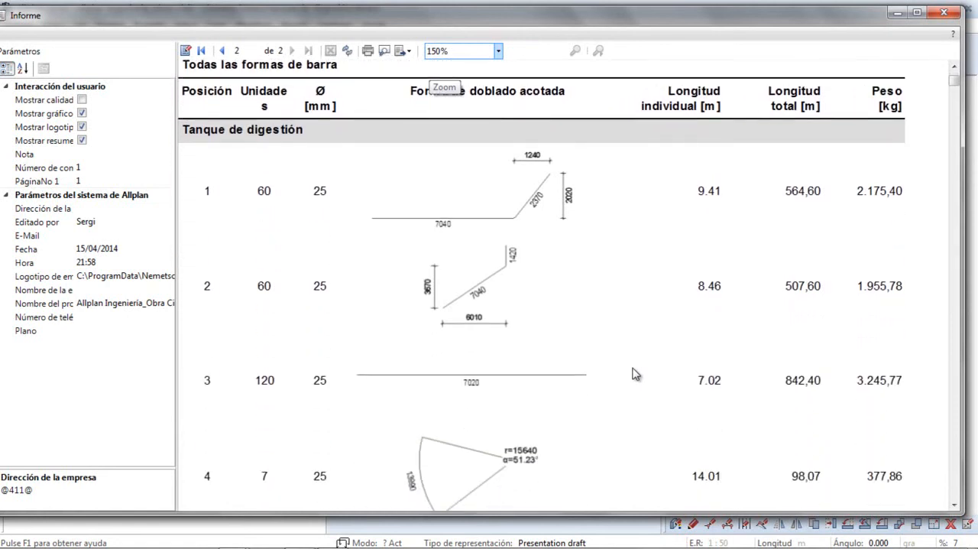
scroll(321, 168, "up", 1)
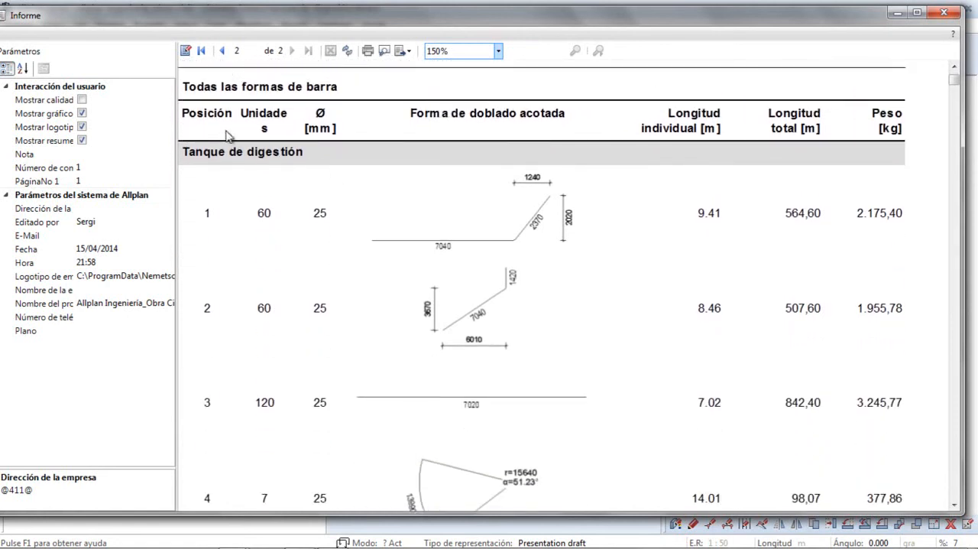
scroll(671, 241, "down", 3)
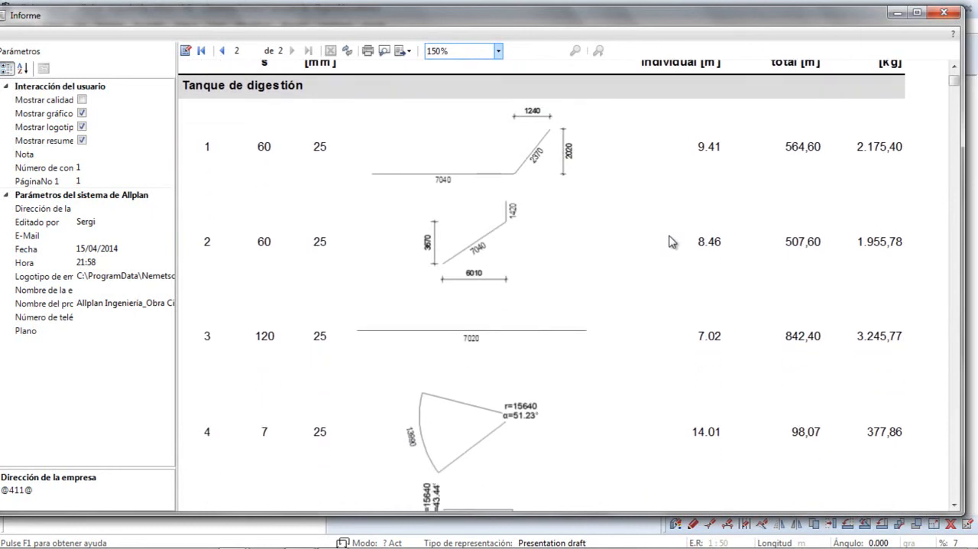
- Hide the graphics in the bending-shape report and review the resulting bar list on page 2
left_click(81, 113)
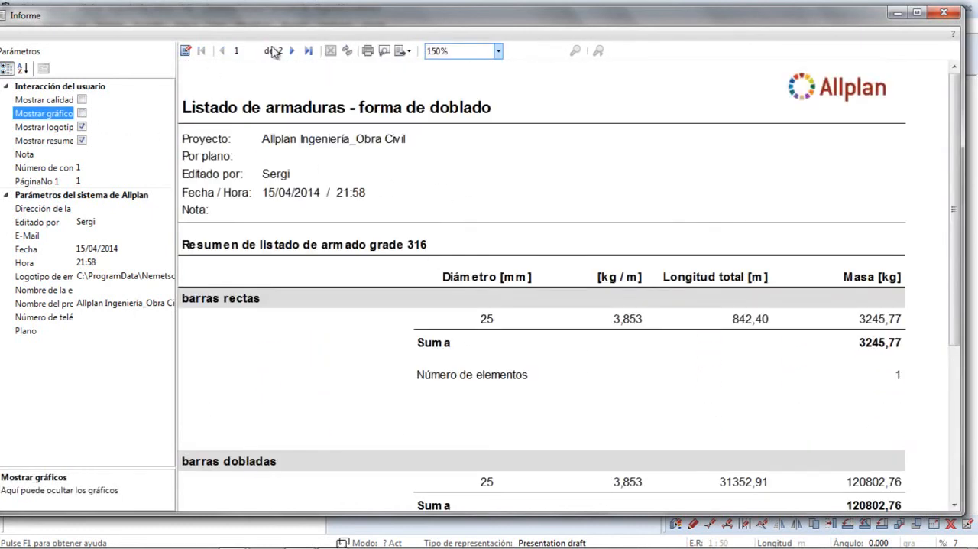
left_click(292, 51)
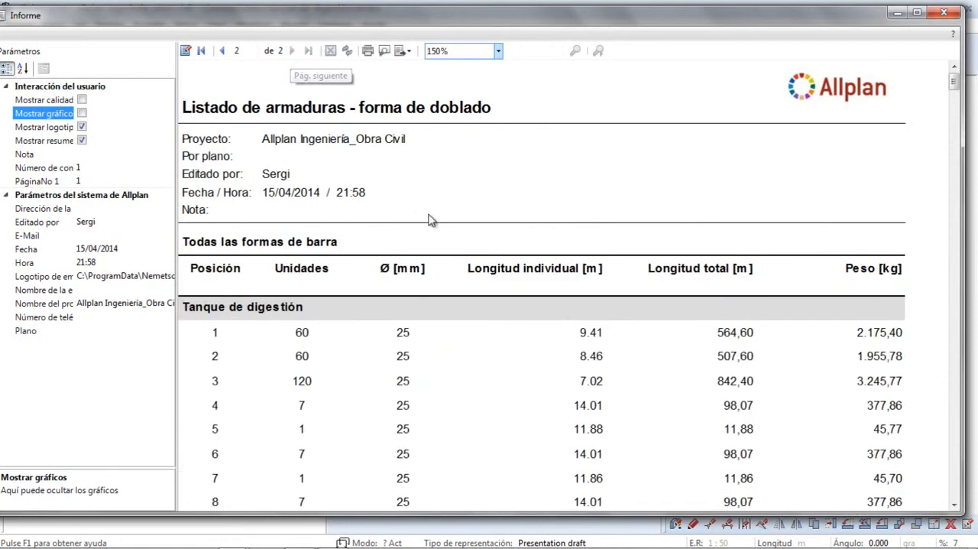
scroll(555, 307, "down", 4)
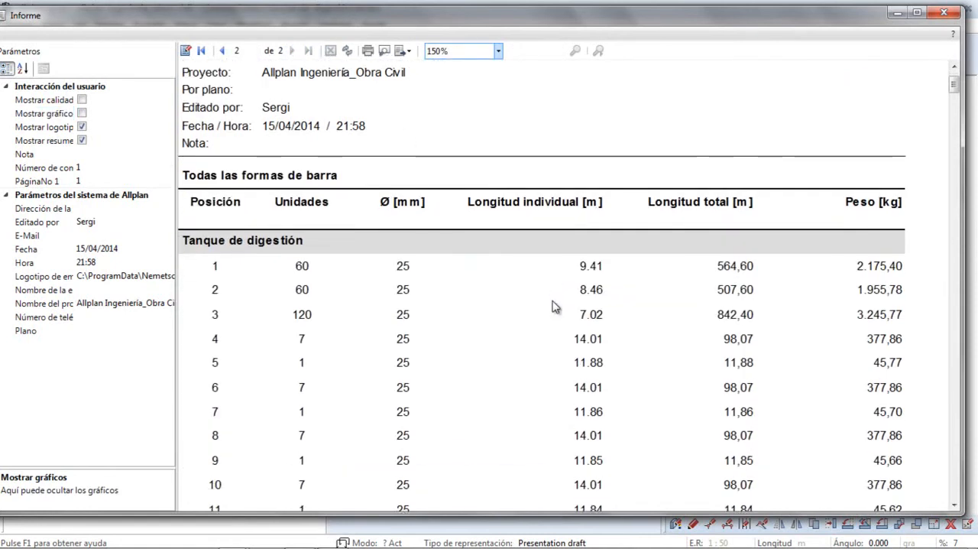
scroll(555, 306, "up", 3)
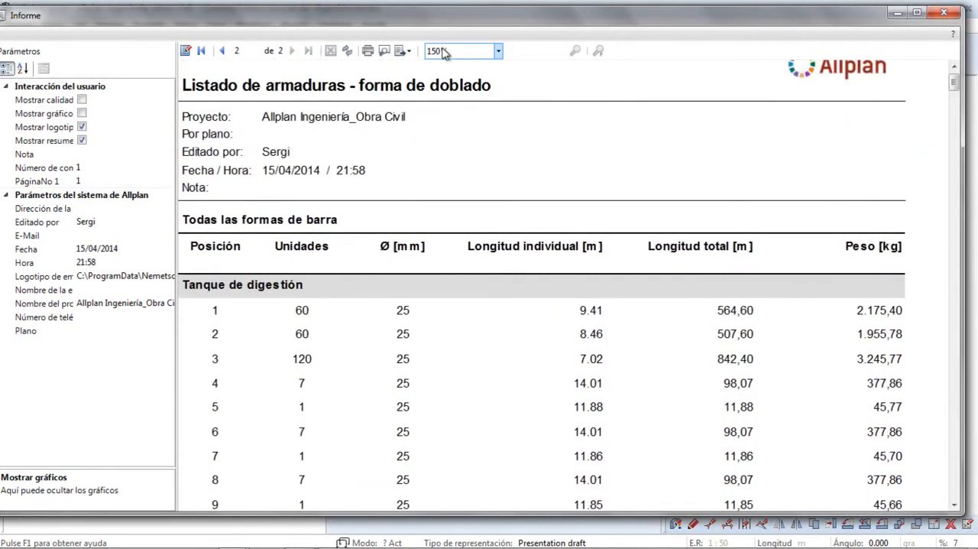
- Choose Excel as the export format for the report and close the report window
left_click(411, 50)
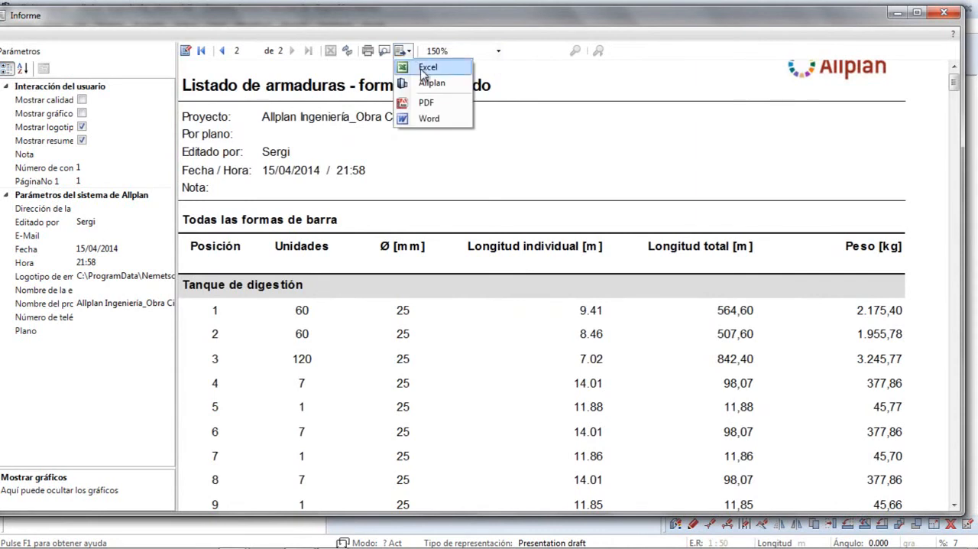
left_click(426, 68)
left_click(946, 14)
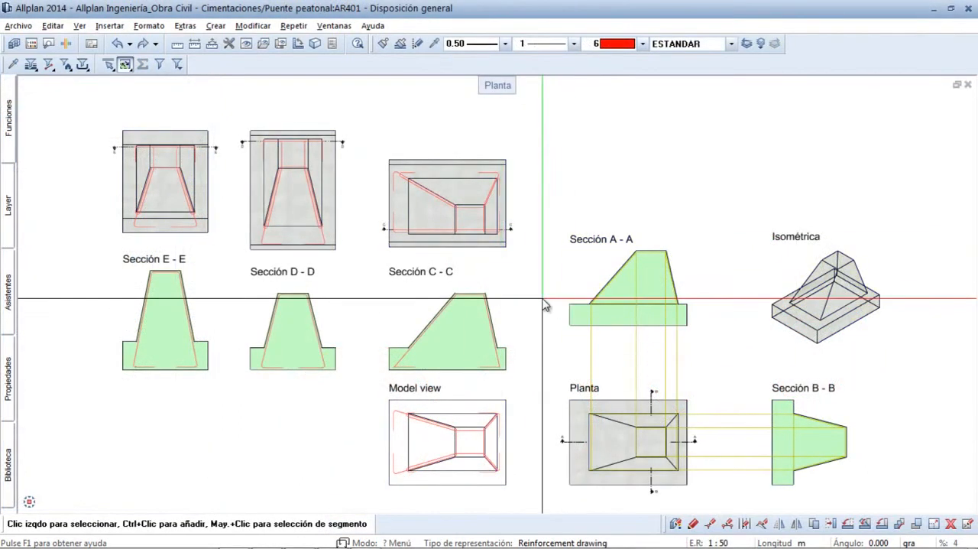
- Start a new bar shape for the pedestal as an Estribo with a concrete cover of 0
mouse_move(9, 113)
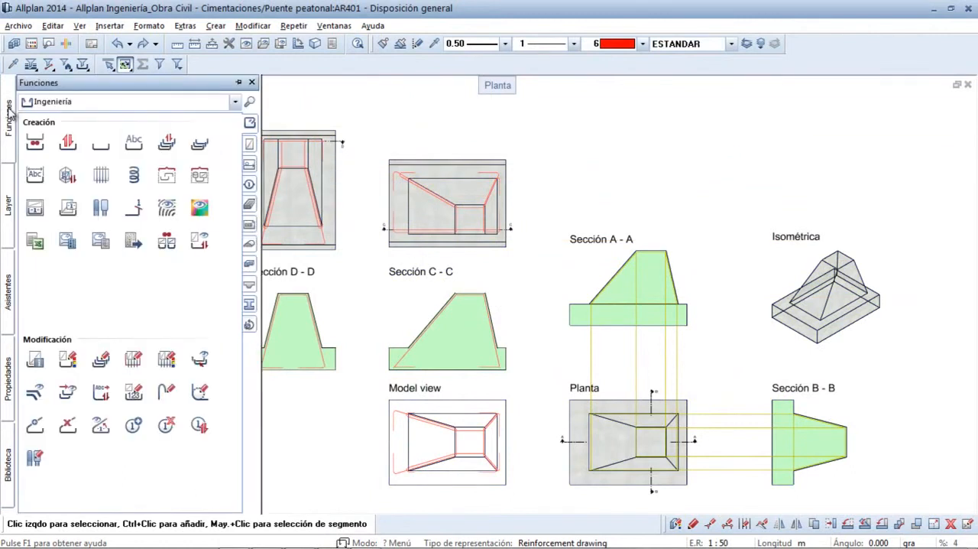
left_click(67, 143)
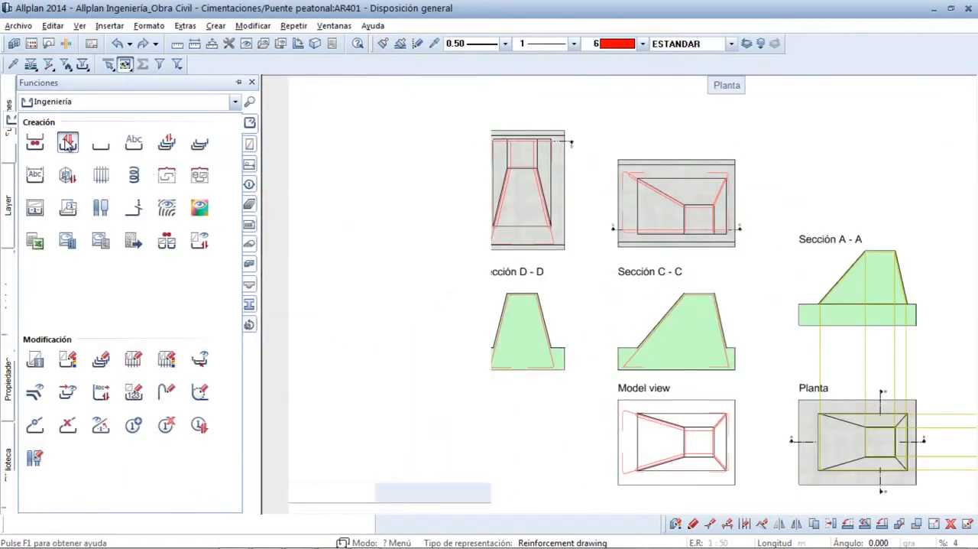
left_click(77, 121)
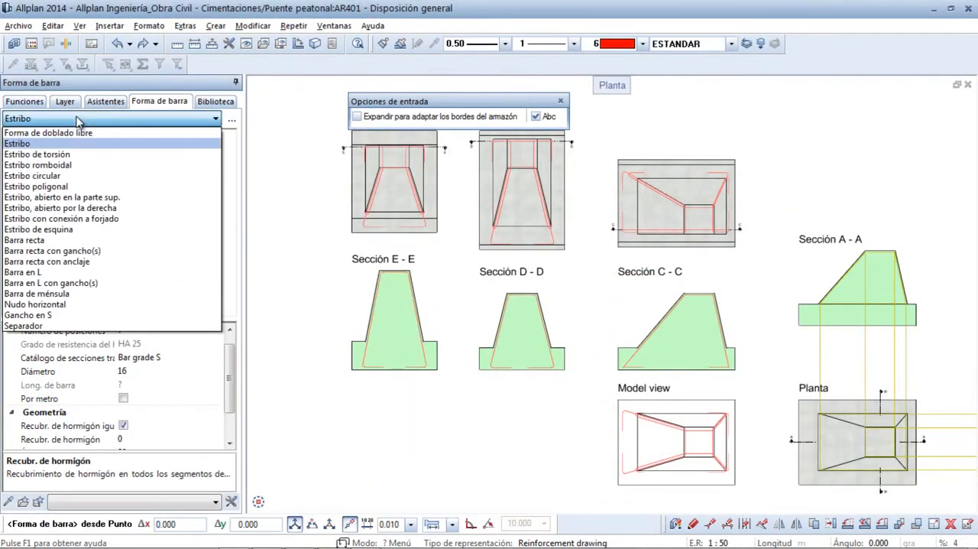
left_click(31, 148)
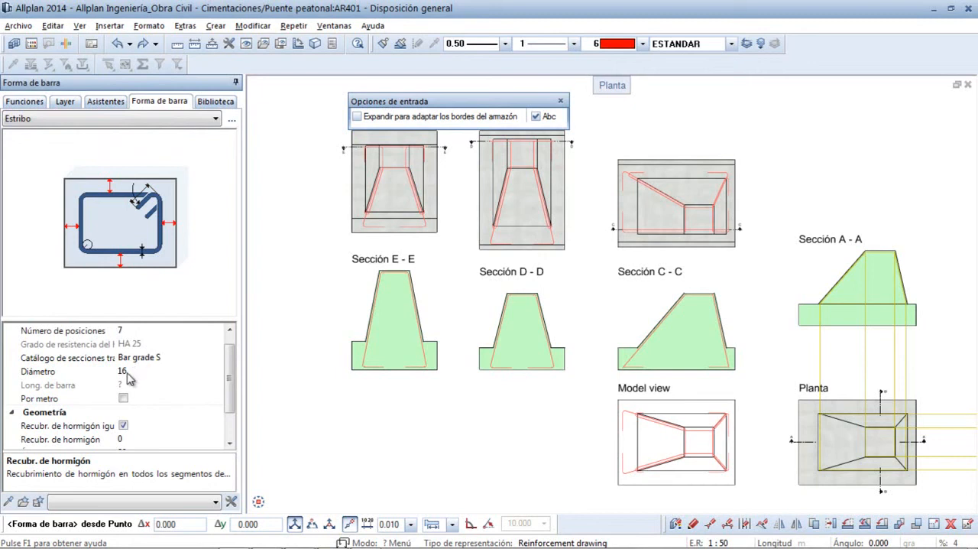
left_click_drag(233, 394, 231, 414)
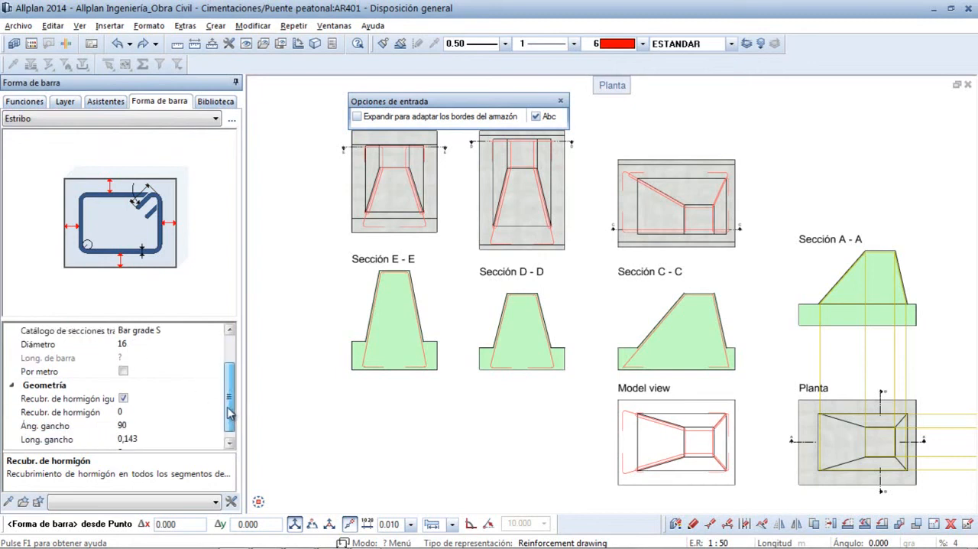
left_click(129, 412)
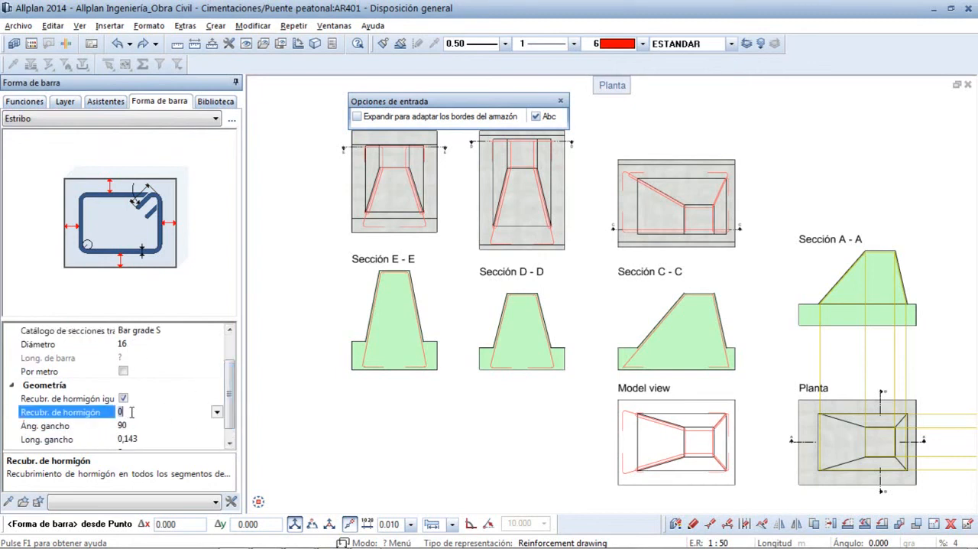
- Draw the stirrup in Planta between opposite guide-line corners of the pedestal's top square, with its hook at the upper-right corner
middle_click_drag(780, 426, 539, 341)
scroll(540, 337, "up", 5)
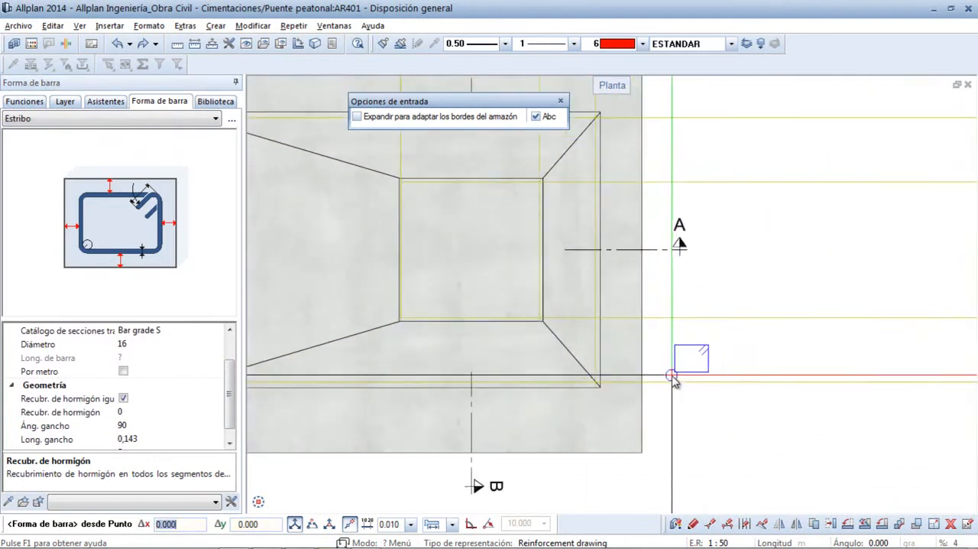
scroll(541, 330, "up", 4)
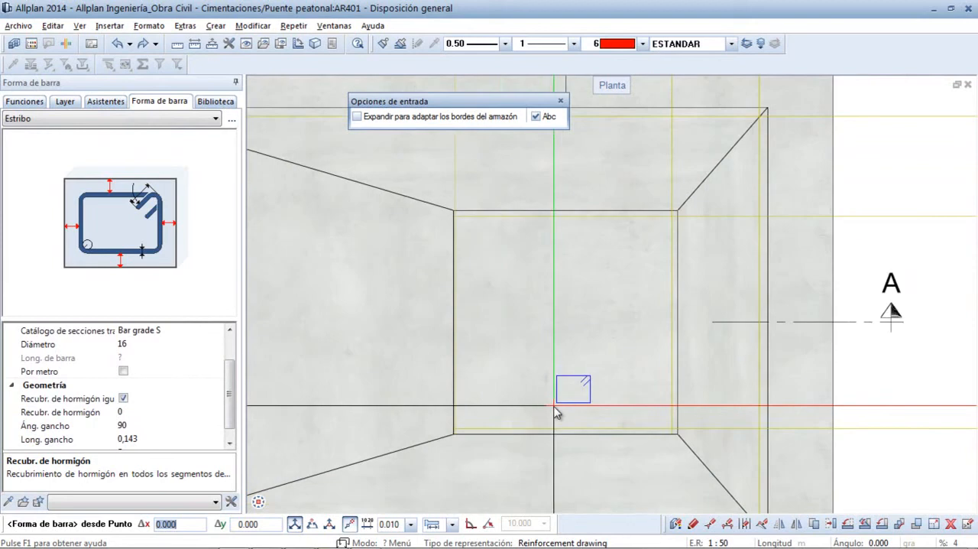
left_click(453, 430)
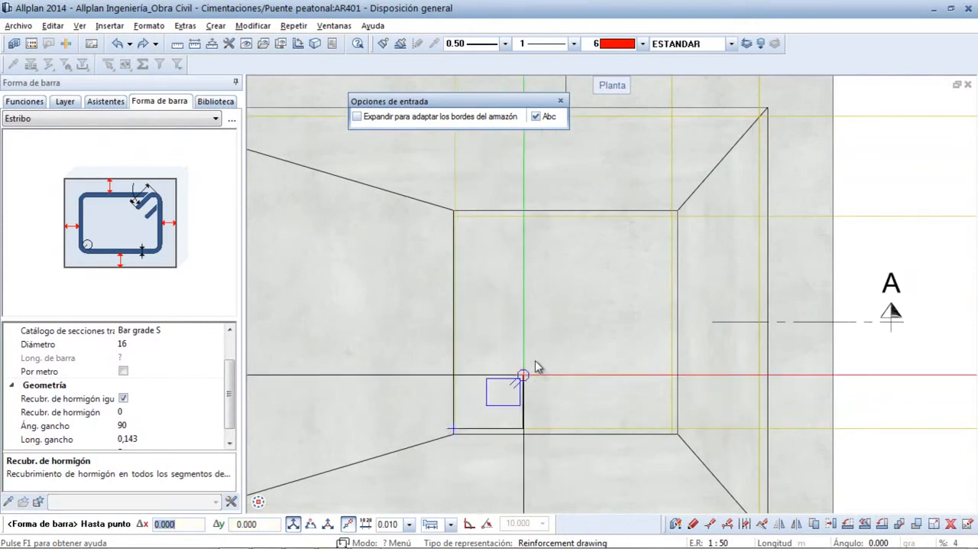
left_click(671, 221)
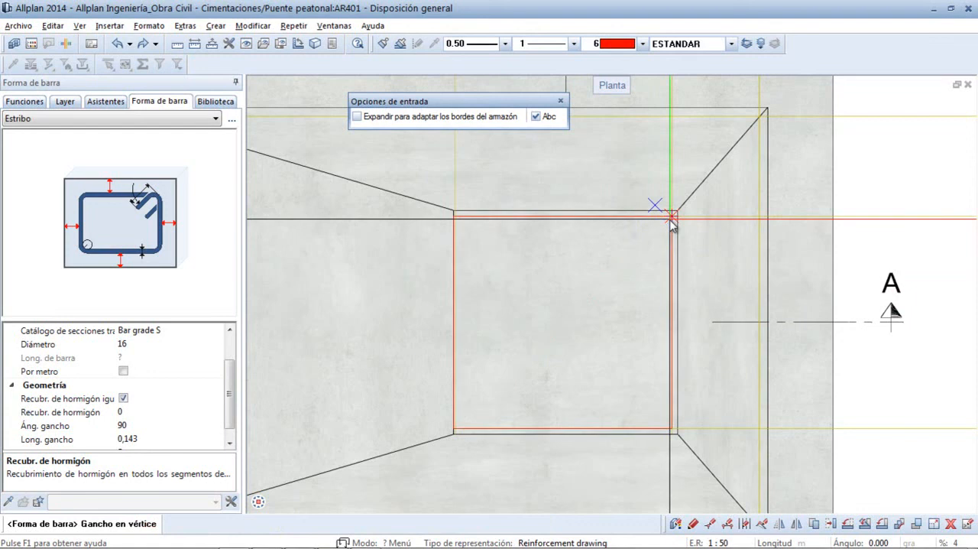
left_click(672, 219)
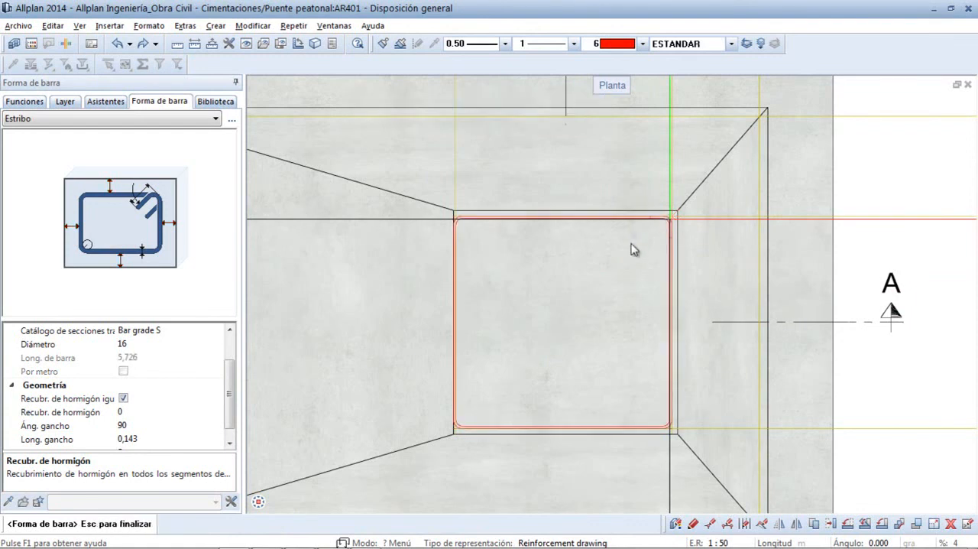
scroll(629, 249, "up", 1)
scroll(631, 254, "up", 1)
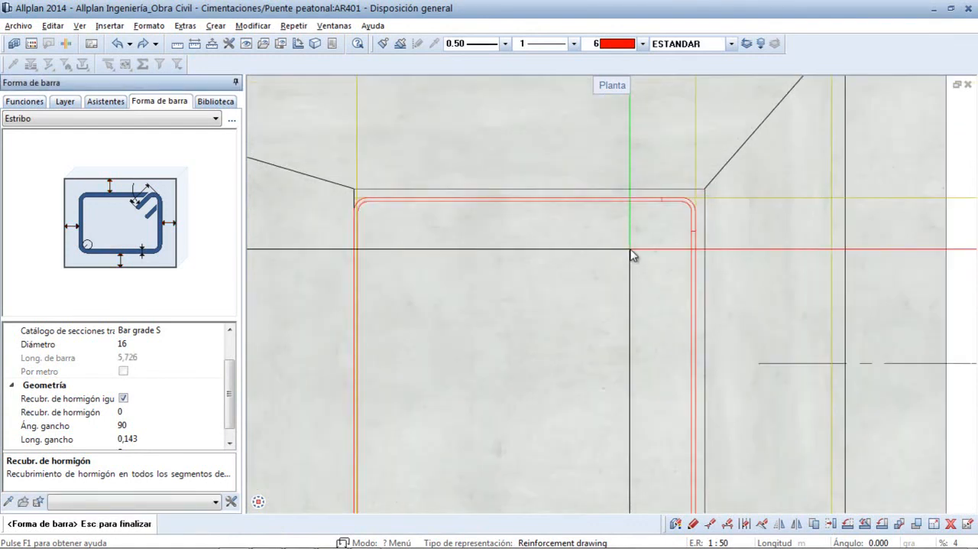
scroll(631, 254, "down", 3)
- Place the stirrup with Emplazamiento único in Sección A - A, at the upper-right guide-line corner just below the pedestal's top edge
right_click(796, 189)
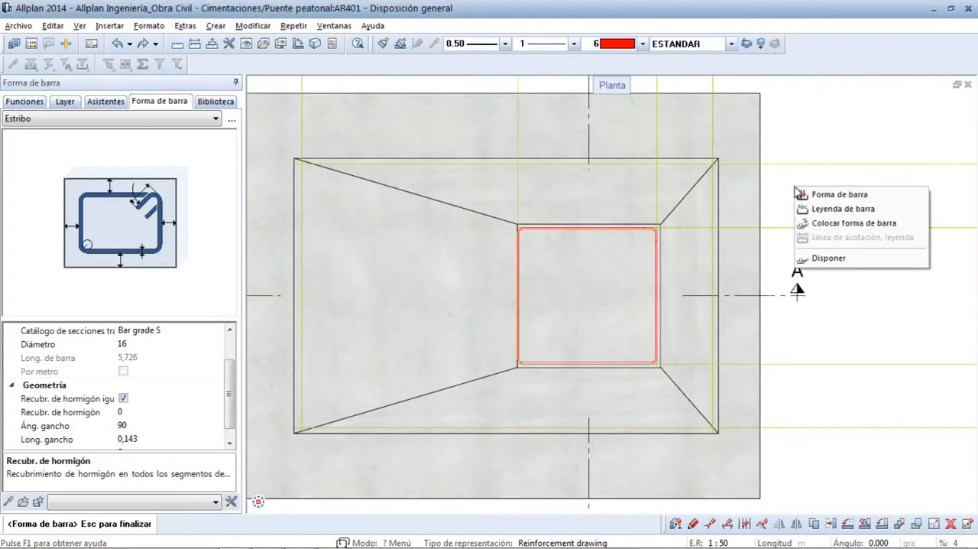
left_click(820, 224)
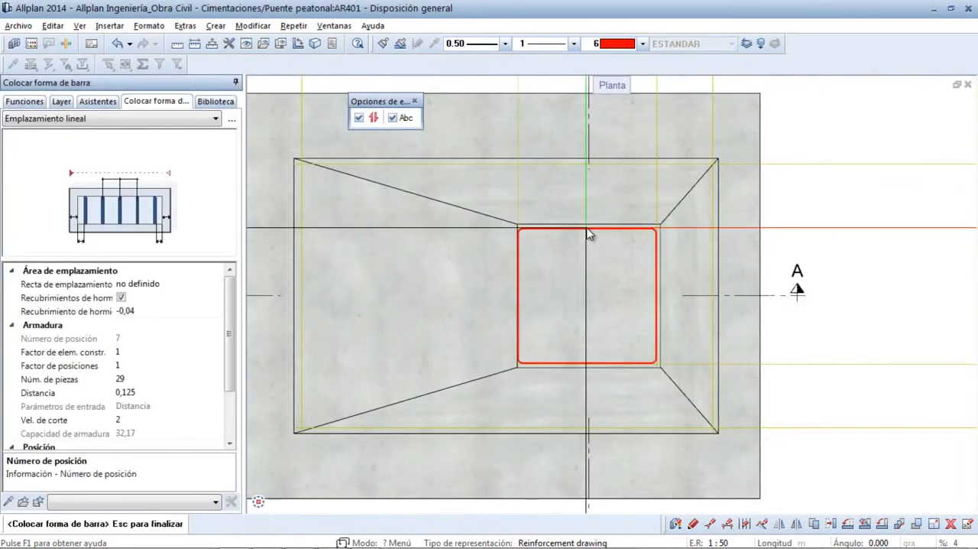
left_click(169, 121)
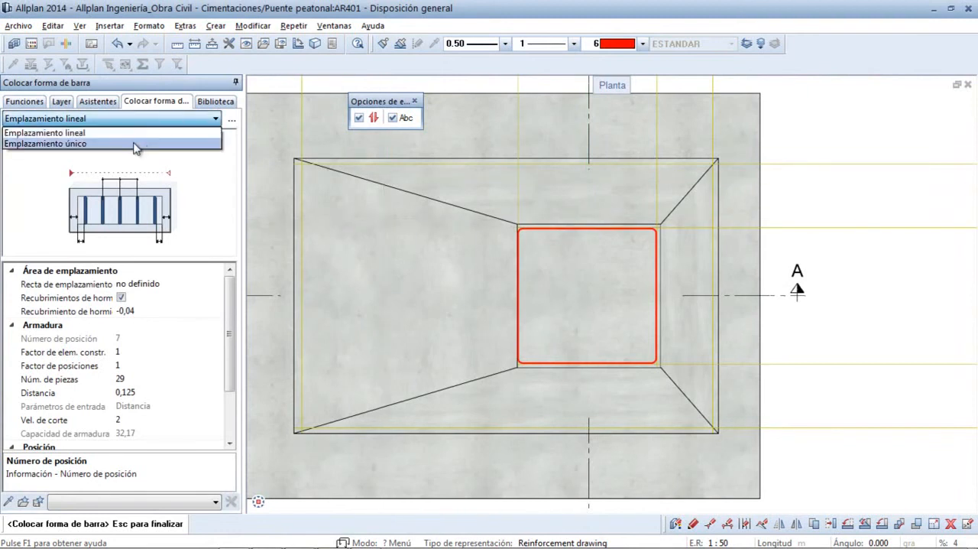
left_click(136, 144)
scroll(620, 273, "down", 2)
middle_click_drag(625, 197, 569, 489)
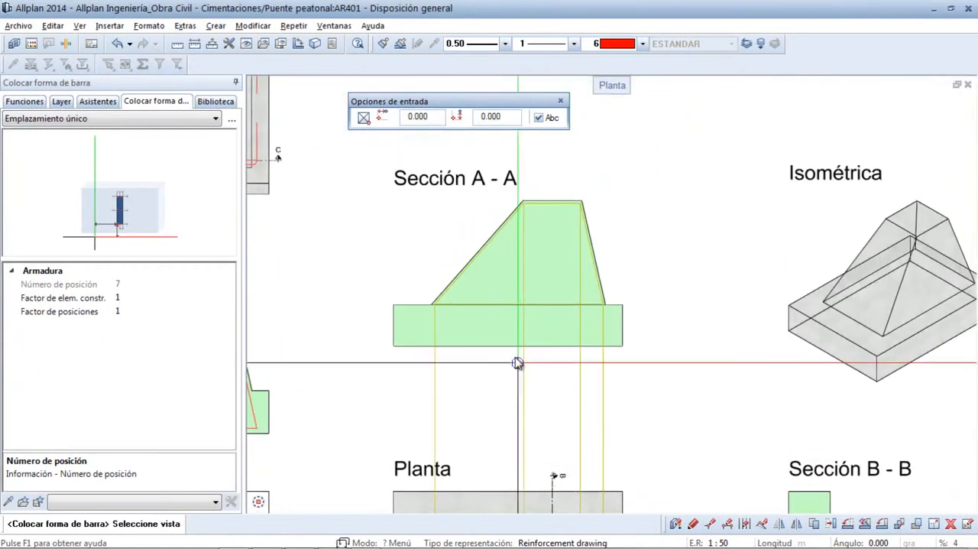
left_click(493, 296)
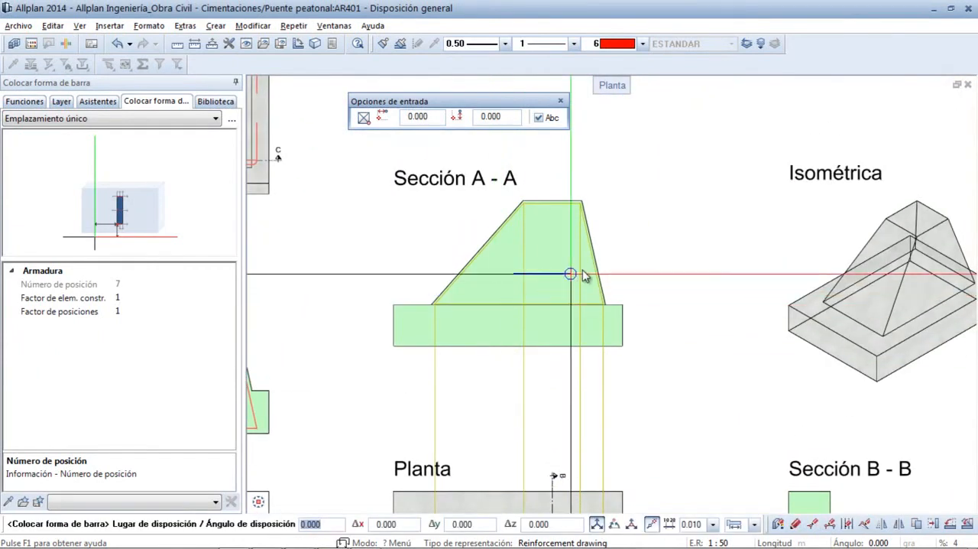
scroll(489, 175, "up", 4)
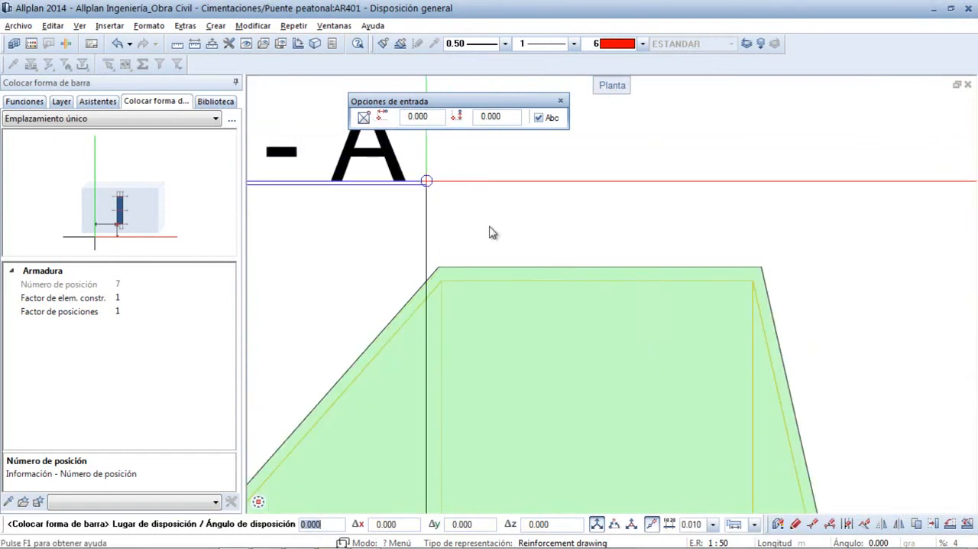
left_click(753, 282)
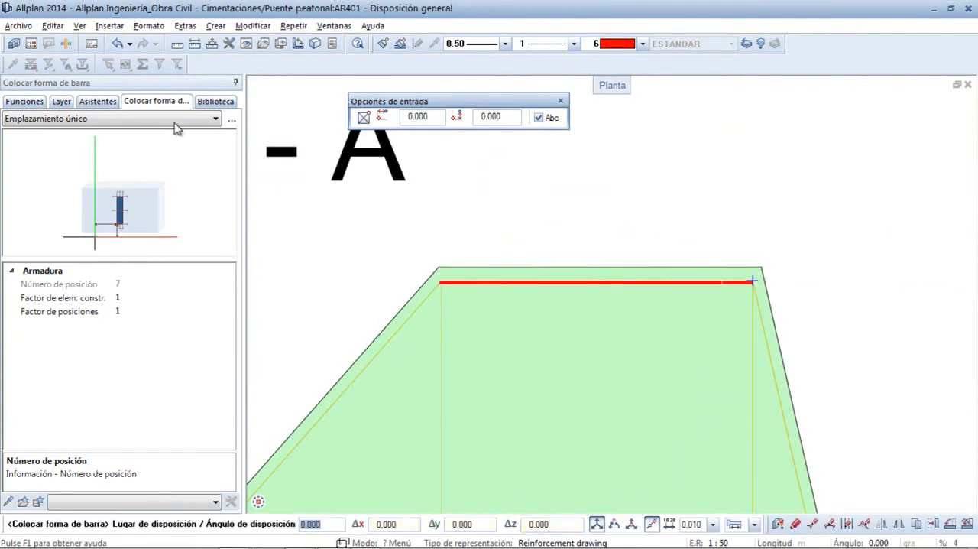
- Draw a second Estribo with concrete cover 0 in Planta between opposite guide-line corners of the pedestal's base rectangle, with its hook at the upper-right corner
left_click(30, 101)
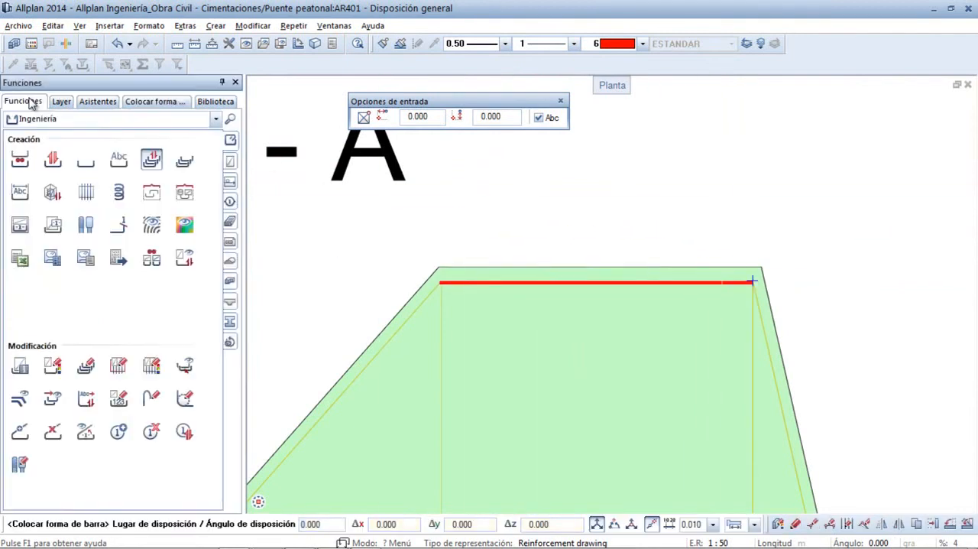
left_click(50, 162)
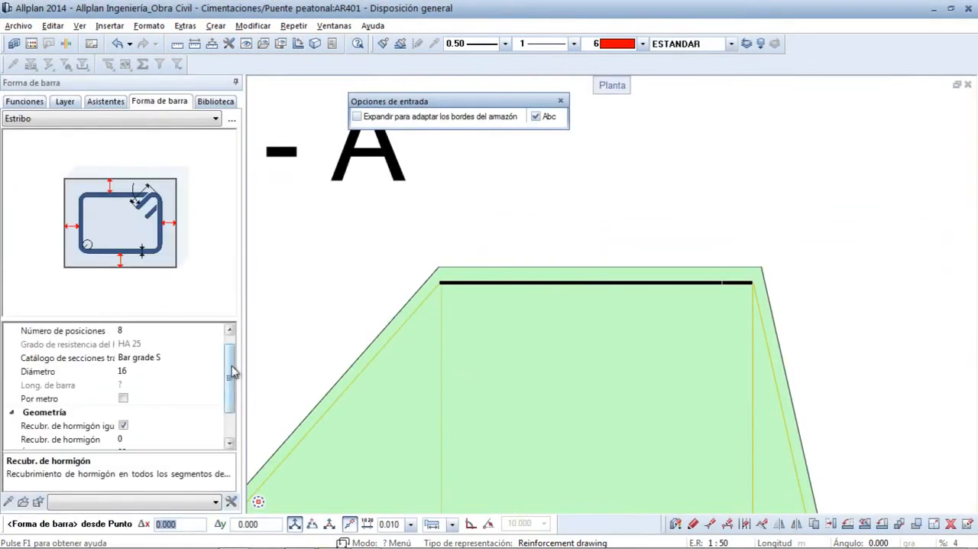
scroll(389, 327, "down", 3)
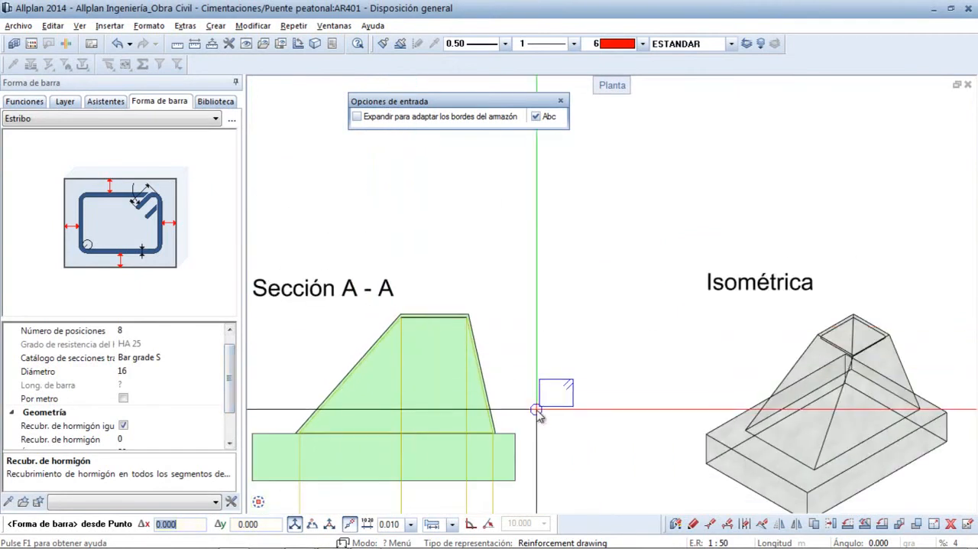
scroll(537, 415, "down", 2)
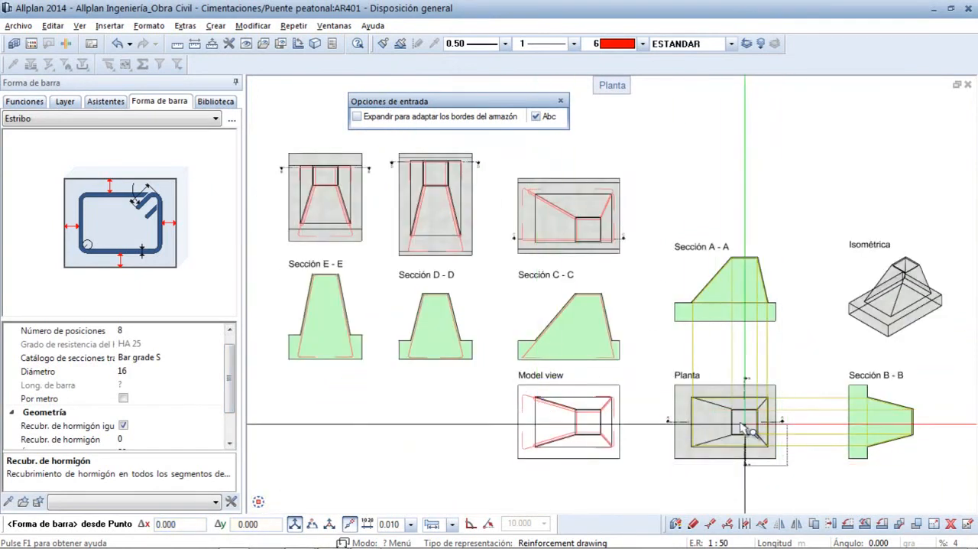
scroll(752, 435, "up", 4)
scroll(419, 404, "up", 1)
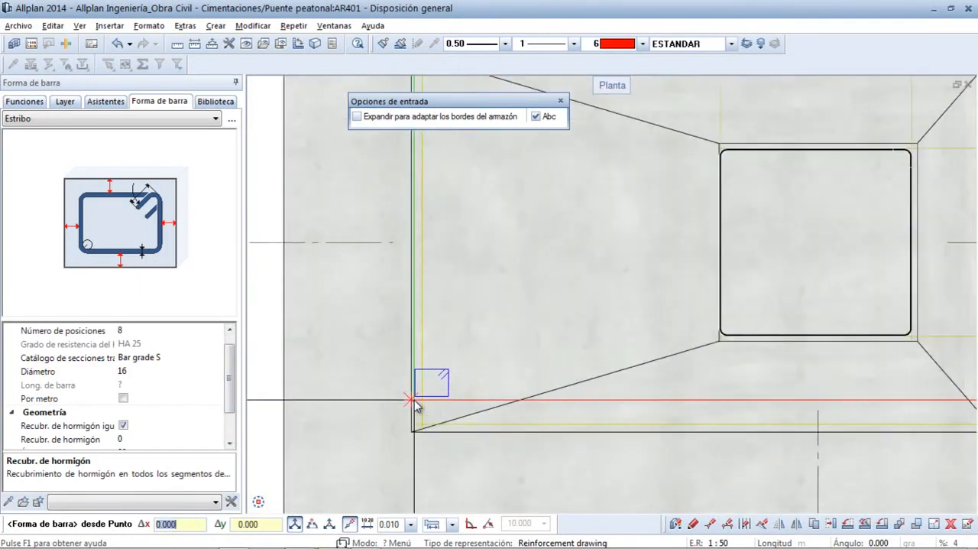
left_click(426, 422)
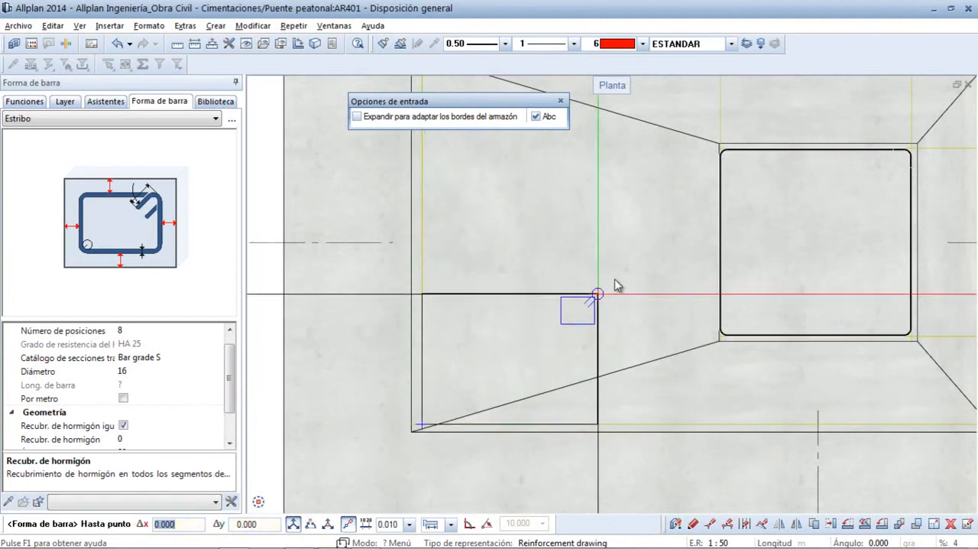
middle_click_drag(749, 160, 324, 347)
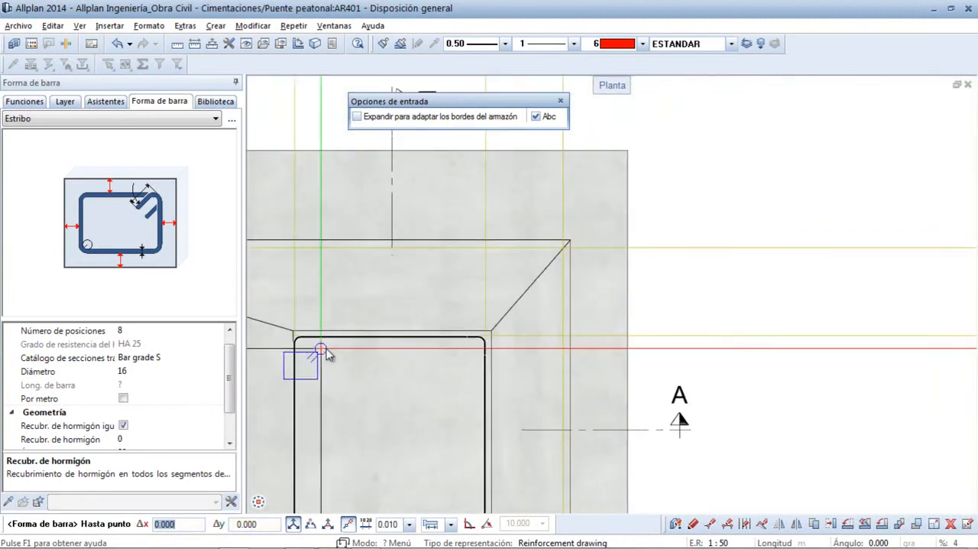
scroll(560, 259, "up", 3)
left_click(573, 240)
left_click(513, 258)
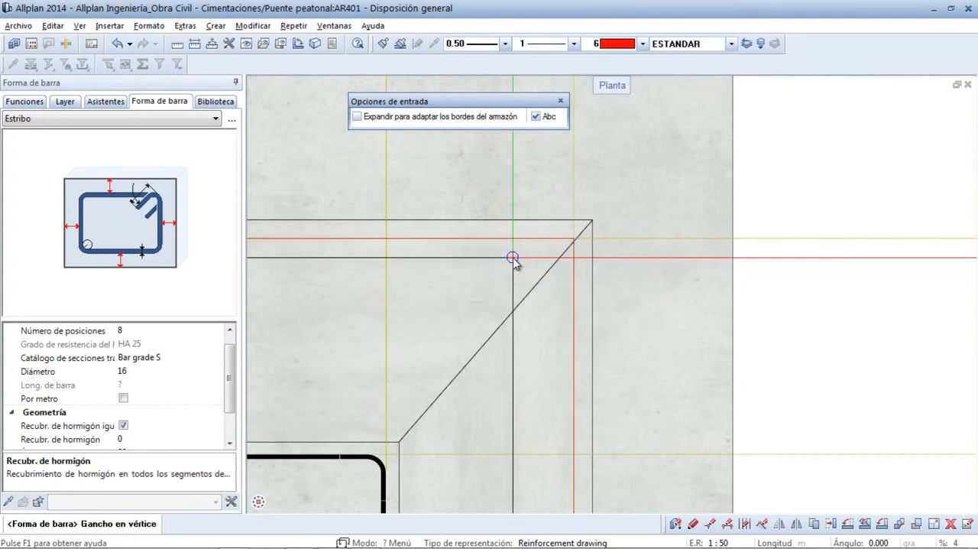
left_click(575, 244)
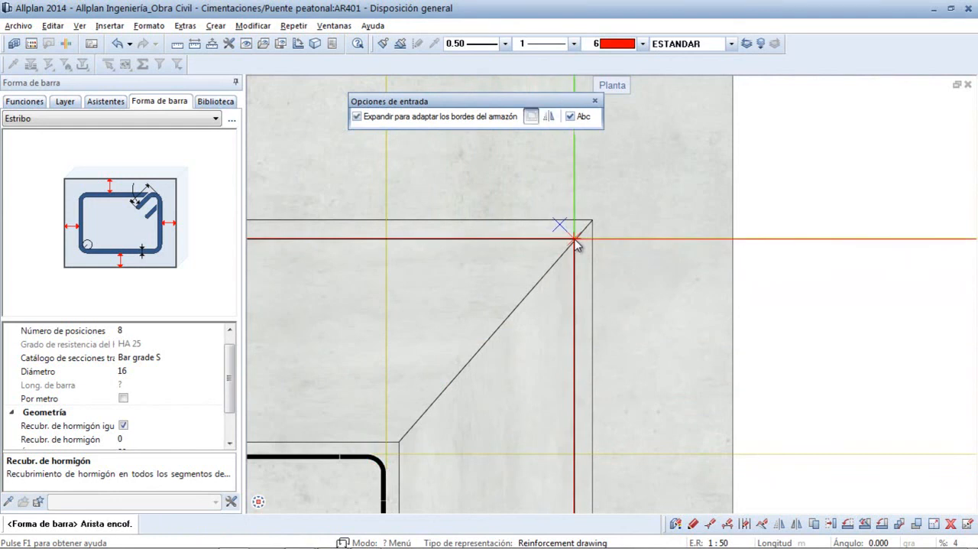
- Place the base stirrup with Emplazamiento único in Sección A - A, at the lower-right guide-line corner just above the footing
right_click(772, 176)
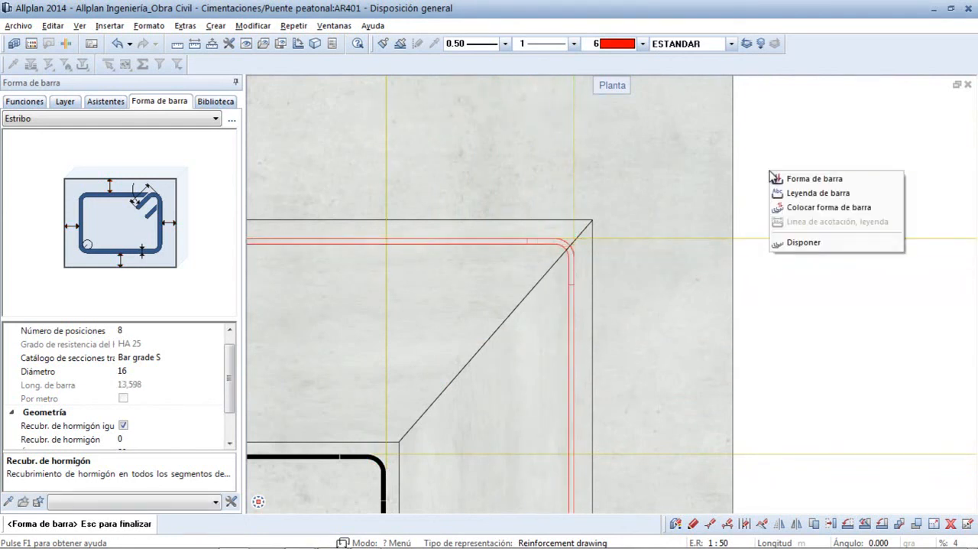
left_click(793, 208)
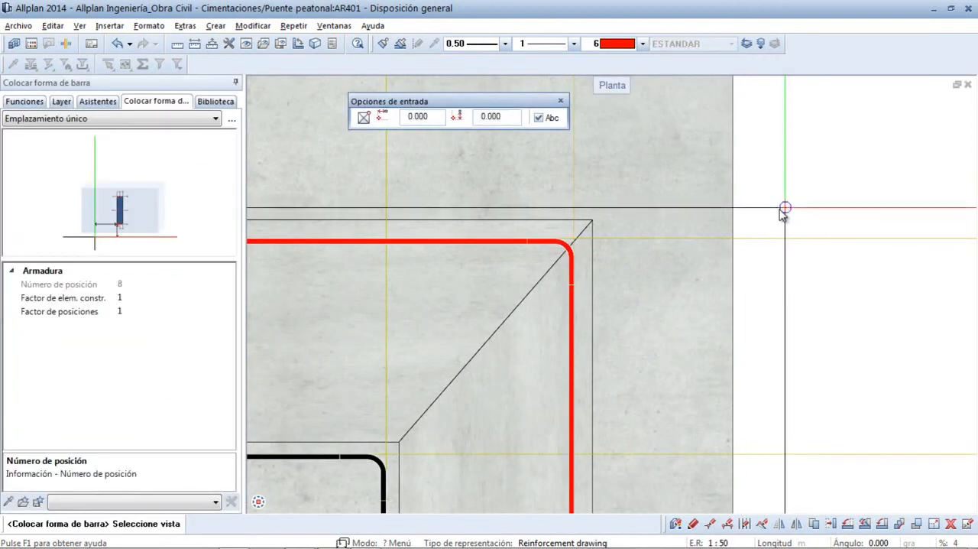
scroll(586, 255, "down", 5)
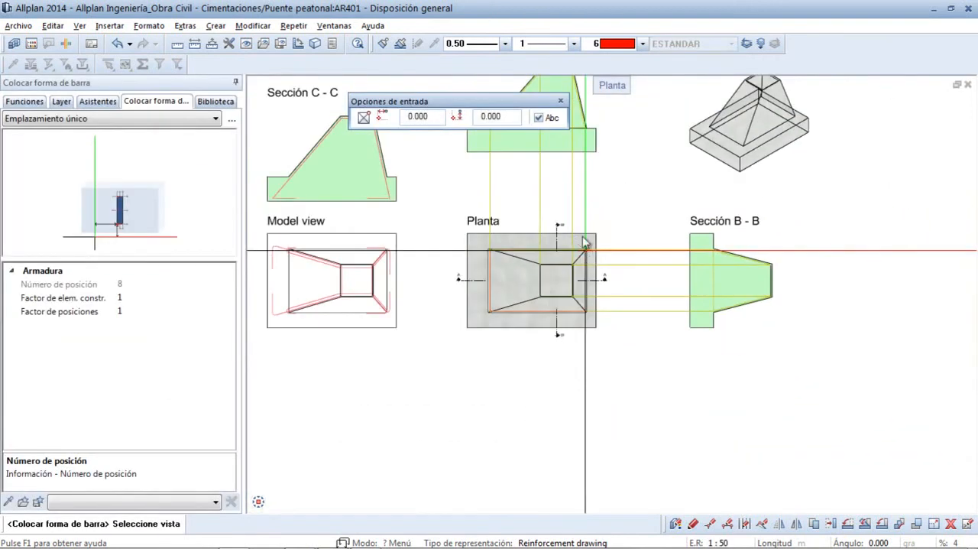
middle_click_drag(548, 192, 531, 337)
scroll(524, 299, "up", 3)
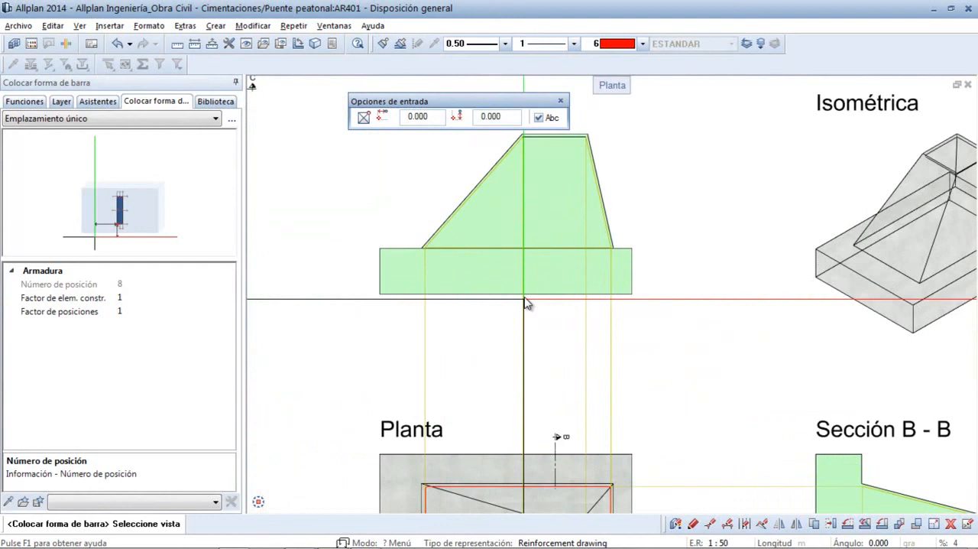
left_click(489, 223)
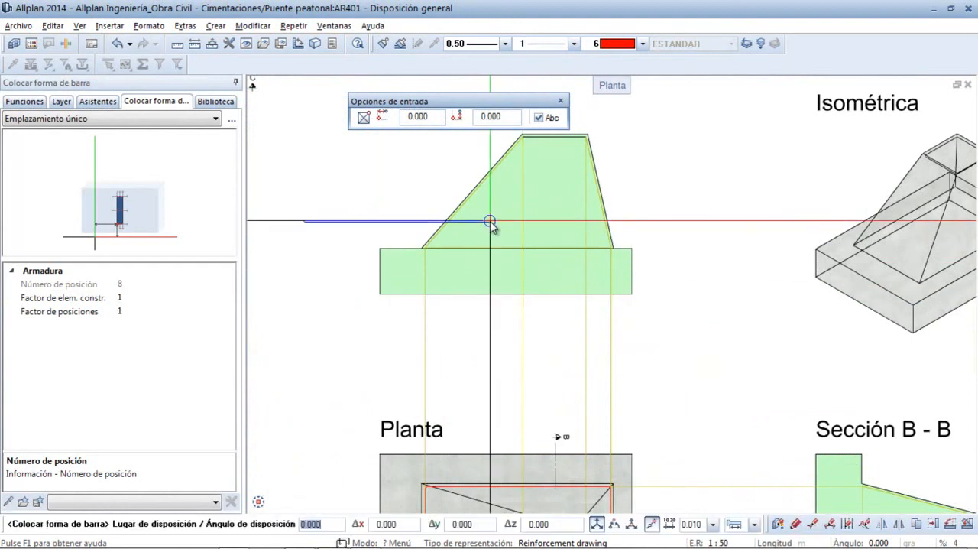
scroll(595, 279, "up", 1)
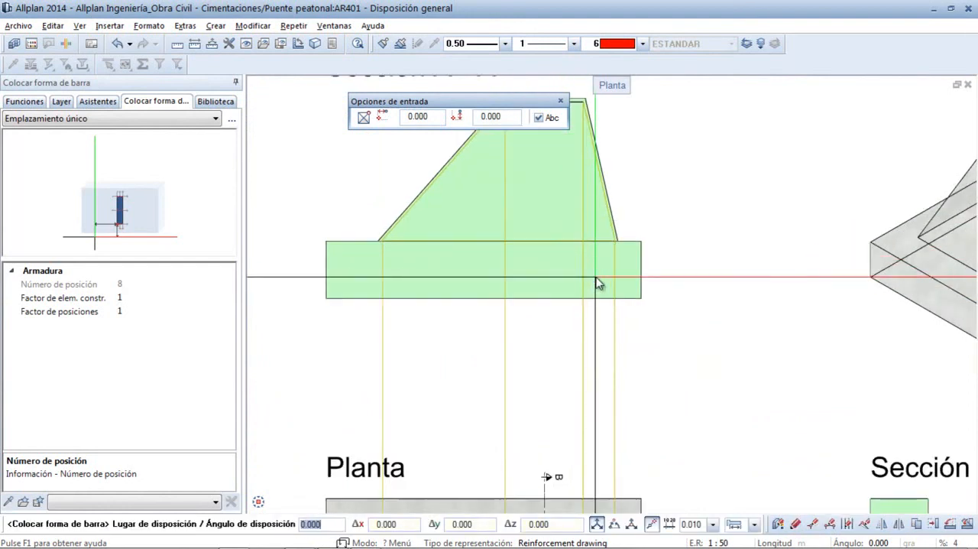
scroll(599, 284, "up", 1)
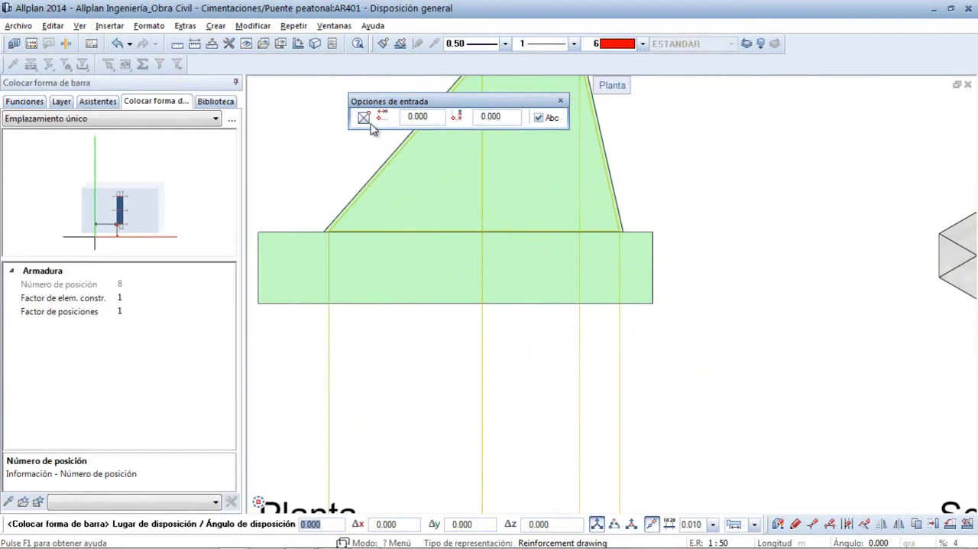
scroll(603, 255, "up", 6)
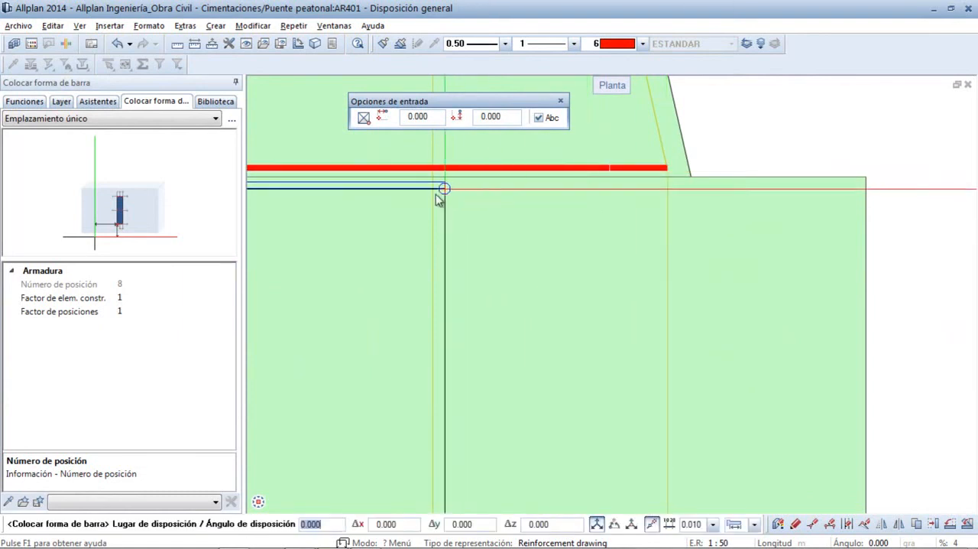
scroll(447, 202, "down", 3)
scroll(420, 232, "down", 1)
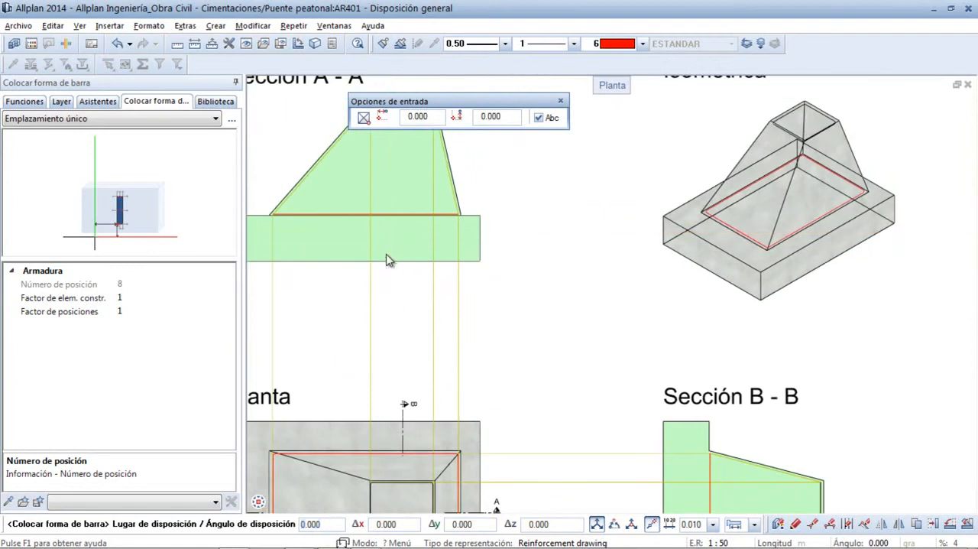
middle_click_drag(386, 253, 549, 256)
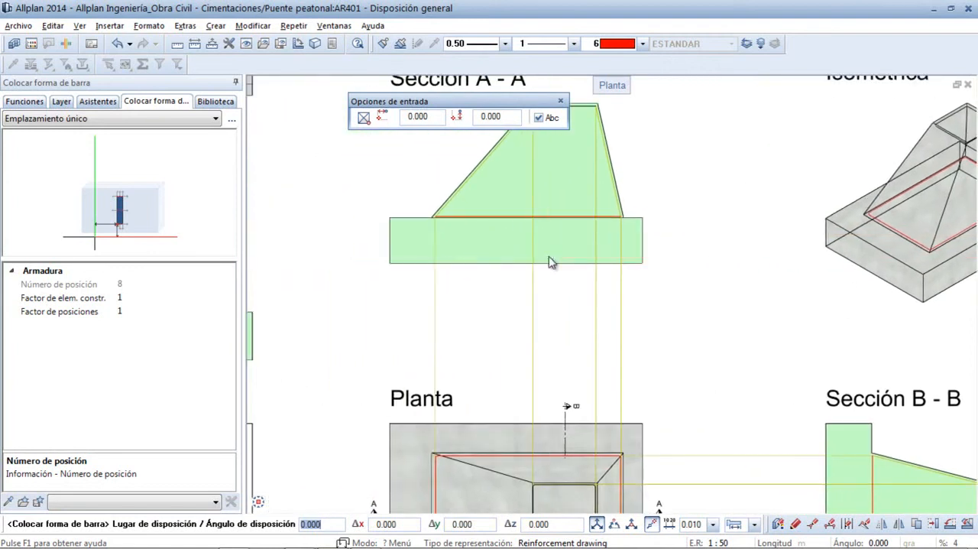
- Define a Cualquier disposición poligonal in Sección A - A from the pedestal's base stirrup to its top stirrup
left_click(24, 102)
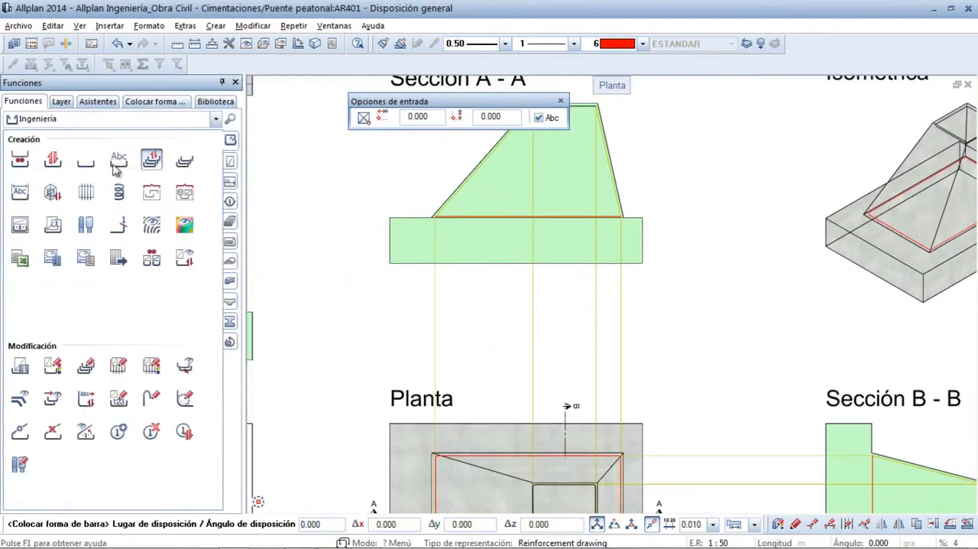
left_click(184, 162)
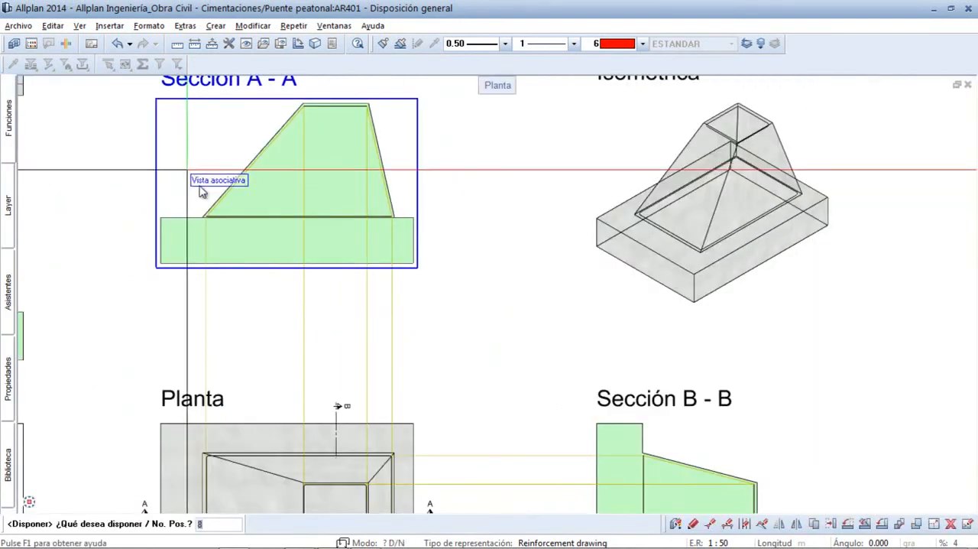
scroll(267, 258, "up", 4)
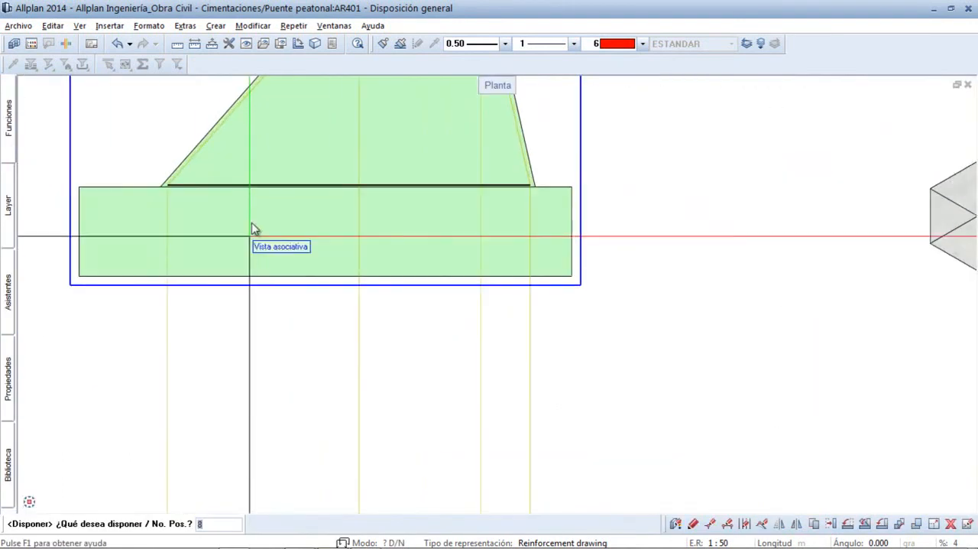
scroll(411, 376, "up", 3)
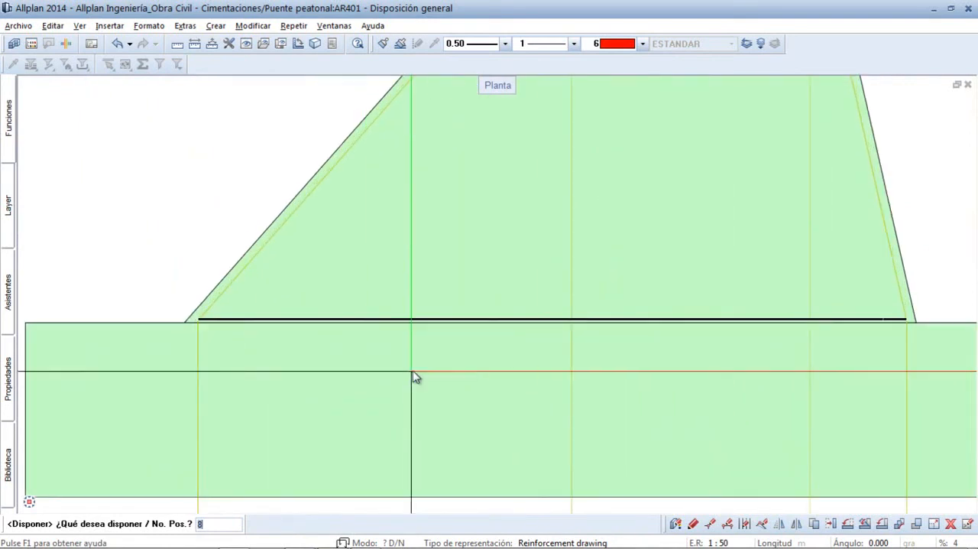
left_click(420, 321)
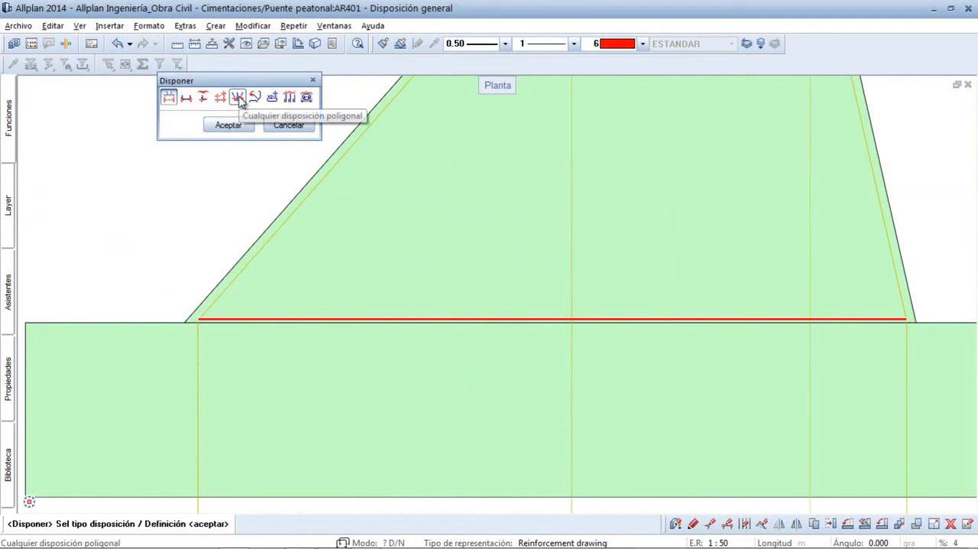
left_click(238, 126)
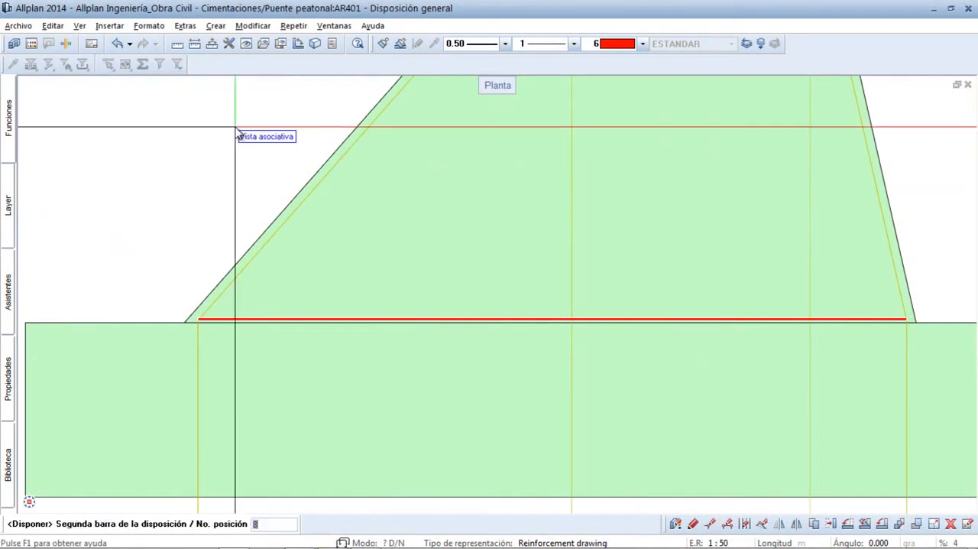
scroll(548, 216, "down", 3)
middle_click_drag(536, 198, 463, 342)
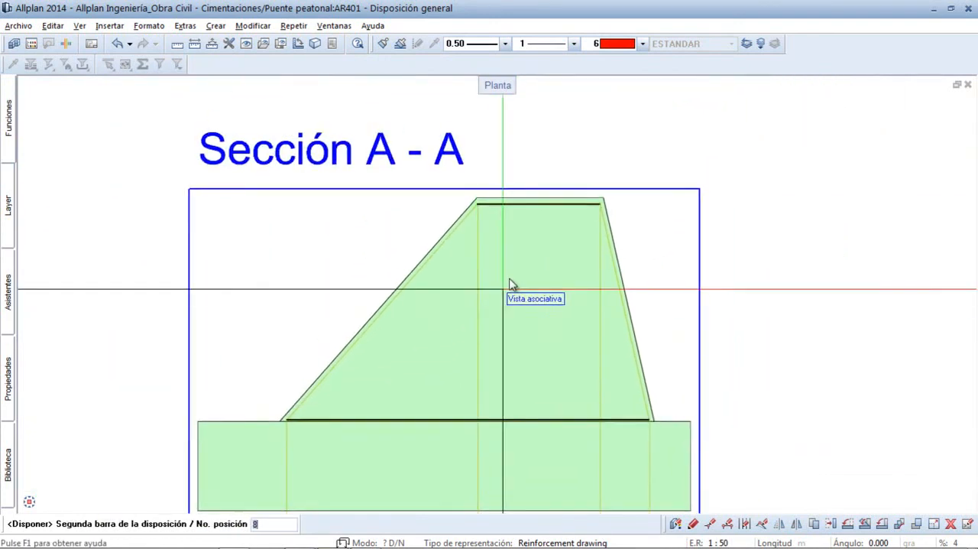
scroll(520, 177, "up", 2)
left_click(526, 226)
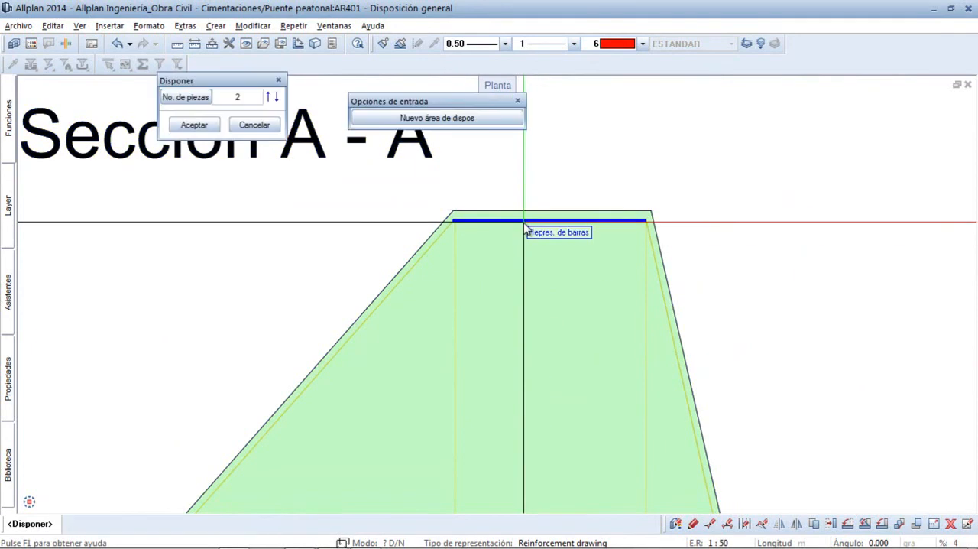
- Set the stirrup arrangement's number of pieces to 13 and accept it
left_click(246, 101)
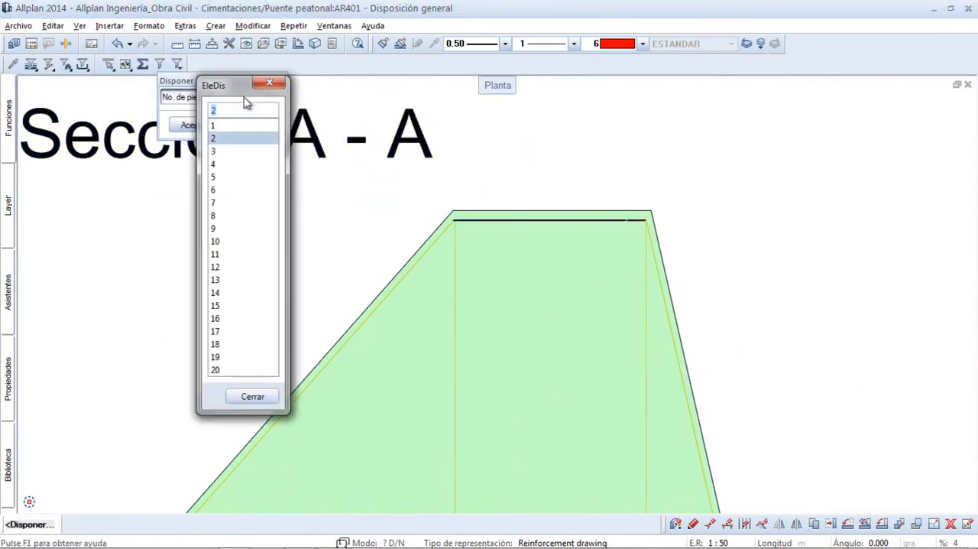
left_click(217, 281)
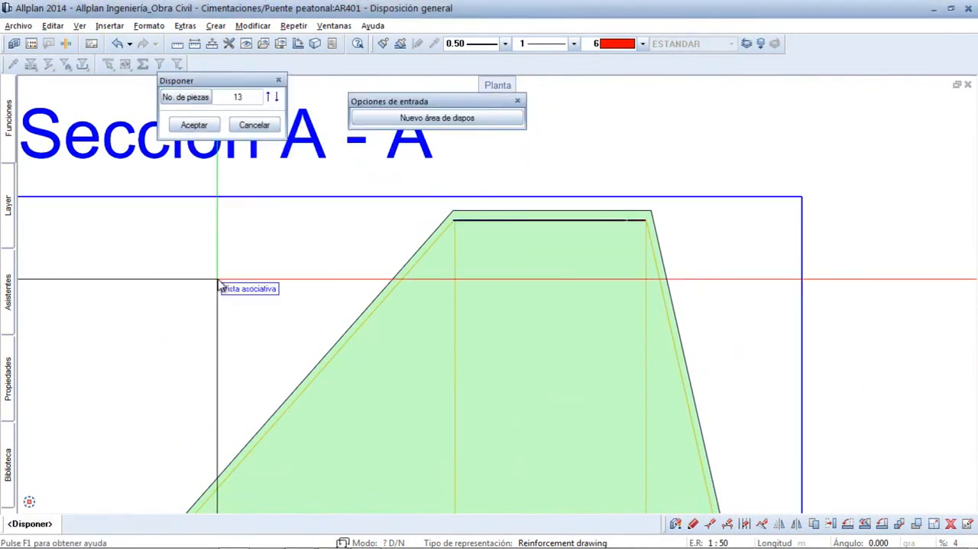
left_click(204, 129)
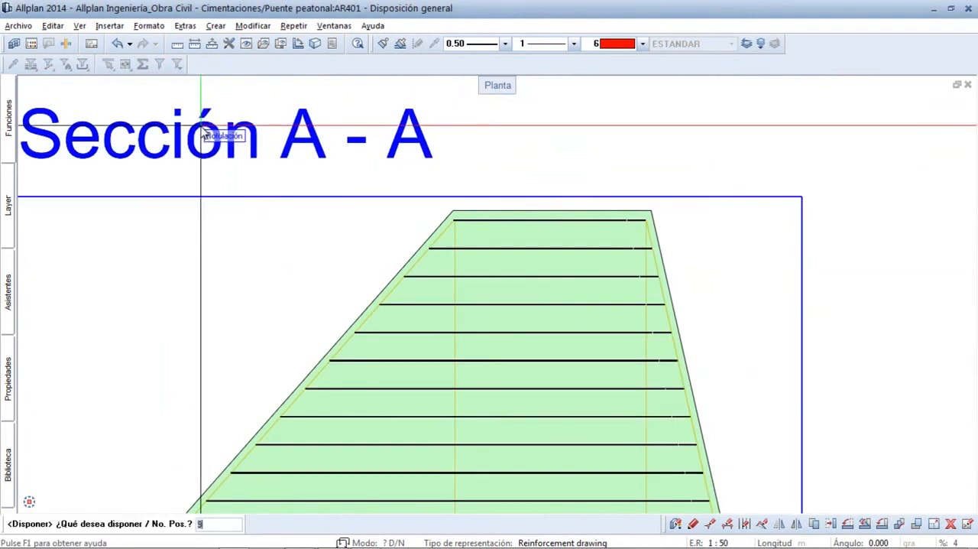
- Arrange 13 bent bars polygonally in Model view, from the bar at the pedestal's left end to the differing bar at its right end
scroll(238, 210, "down", 5)
middle_click_drag(343, 271, 528, 241)
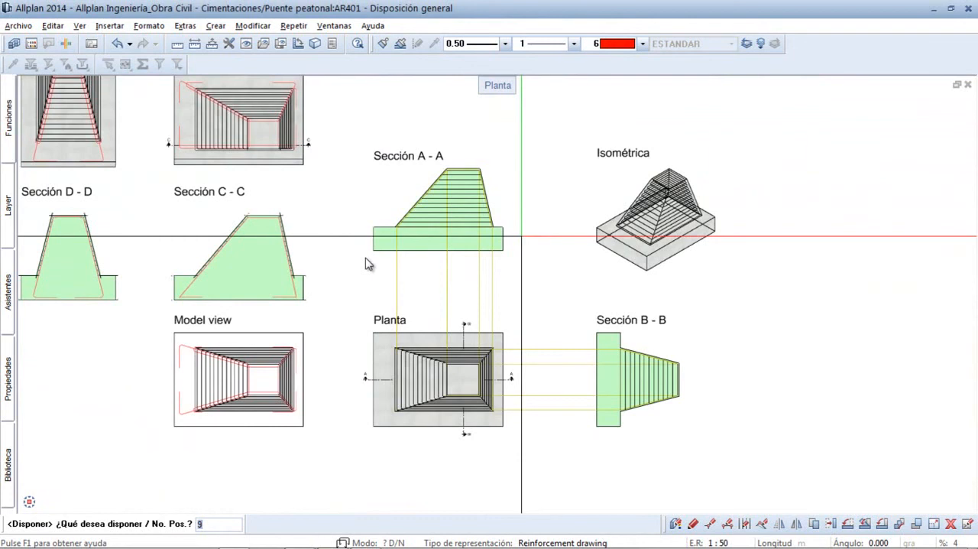
mouse_move(6, 129)
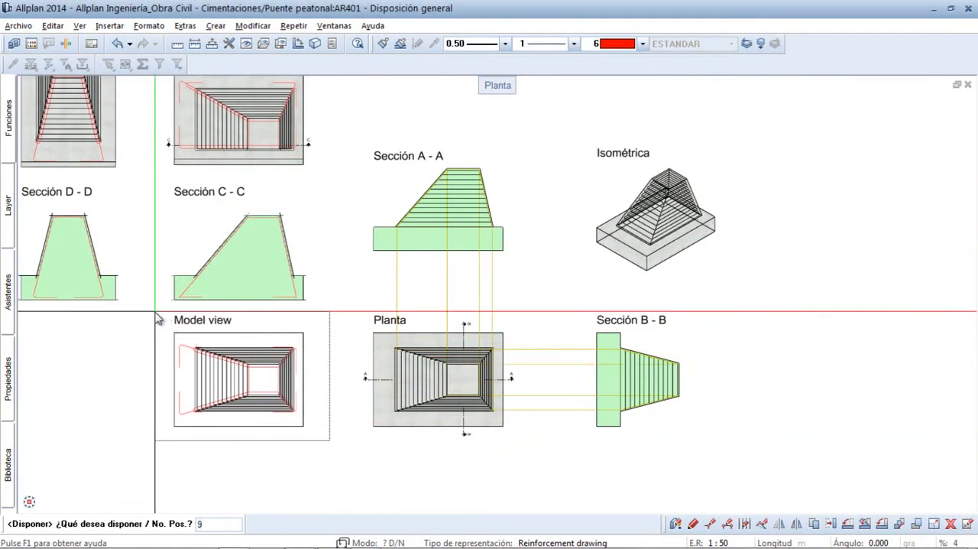
scroll(293, 356, "up", 5)
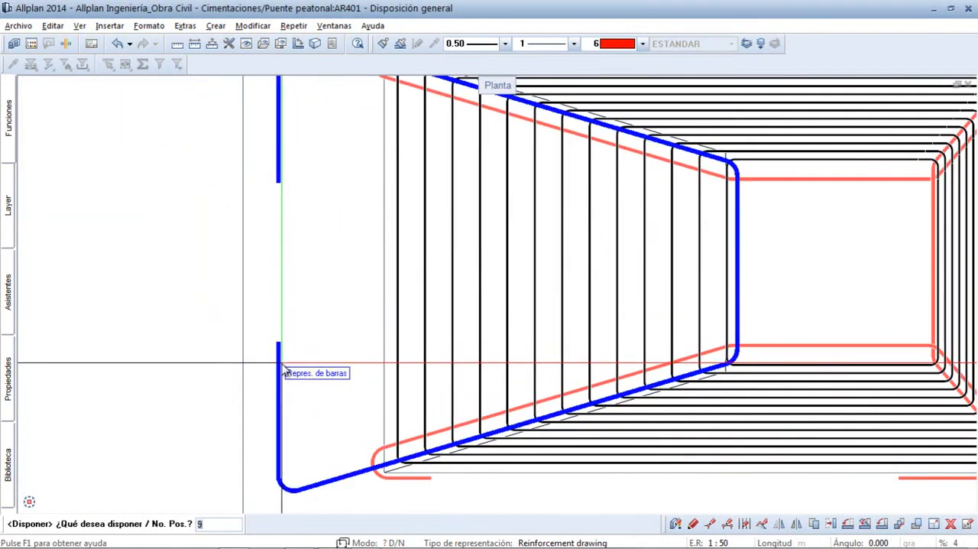
left_click(284, 371)
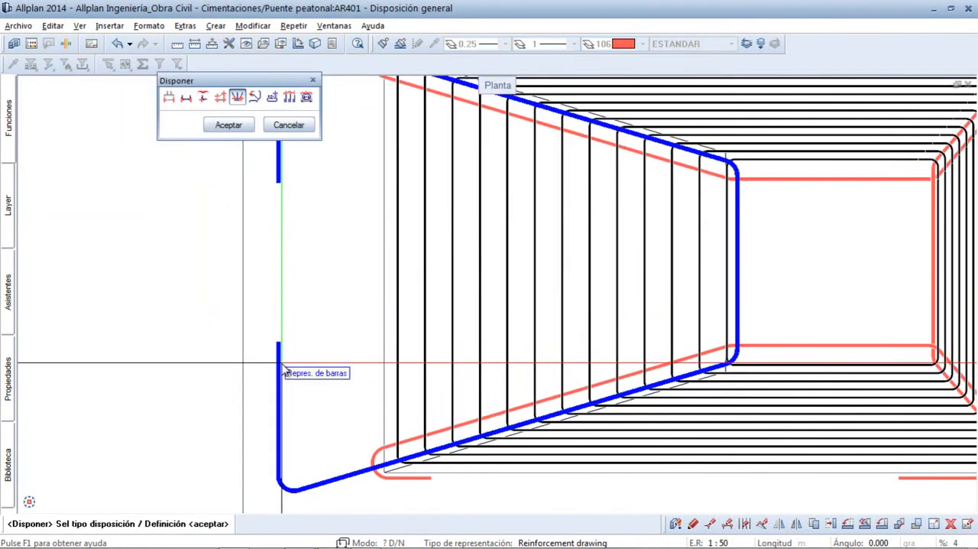
left_click(229, 124)
scroll(489, 269, "down", 3)
scroll(826, 376, "up", 3)
left_click(714, 325)
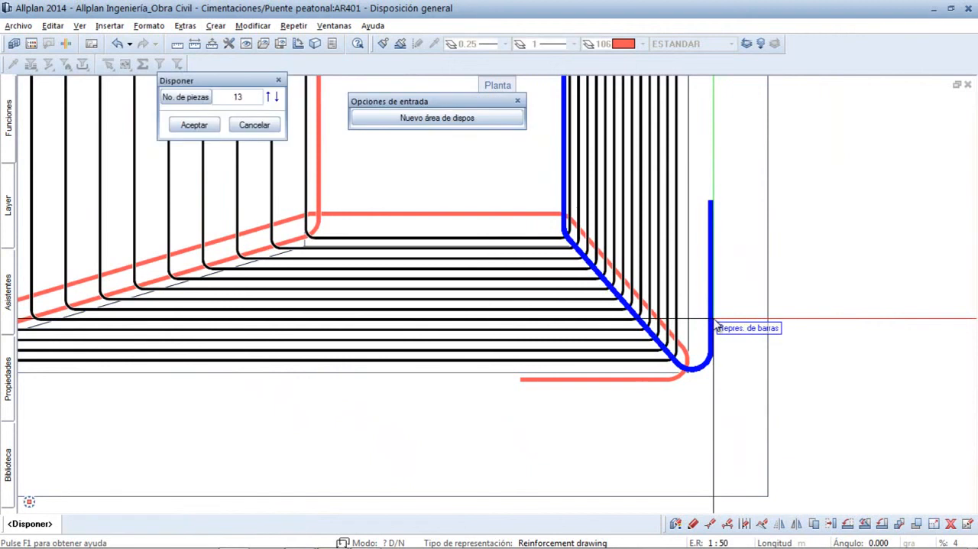
left_click(204, 128)
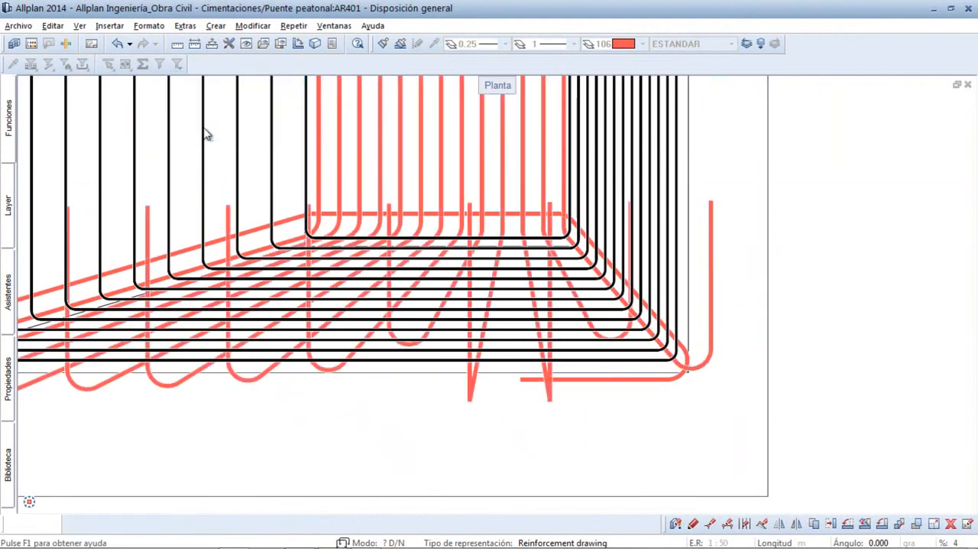
- Define a polygonal arrangement in Model view from the bent bar along the pedestal's upper side to the one along its lower side
scroll(375, 262, "down", 4)
scroll(384, 262, "down", 2)
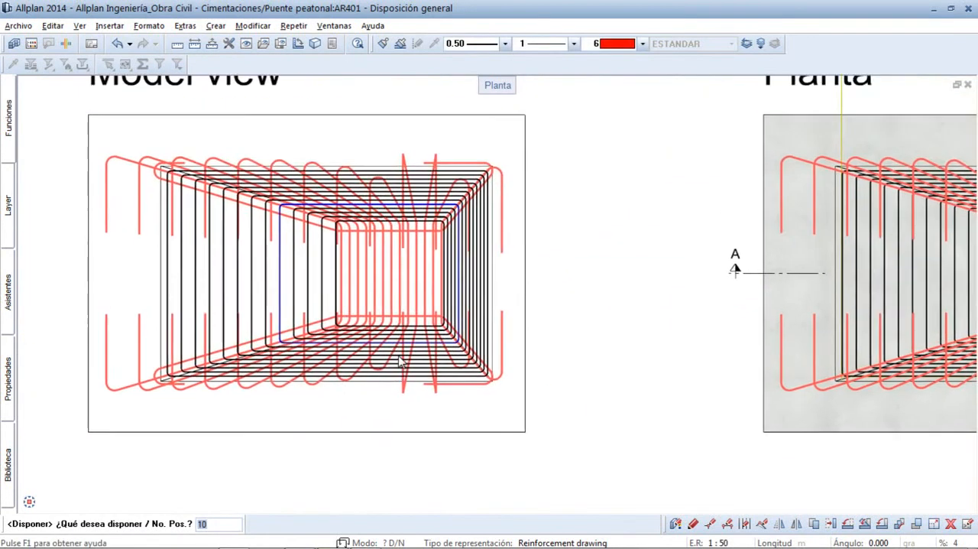
scroll(469, 200, "up", 5)
scroll(468, 200, "up", 5)
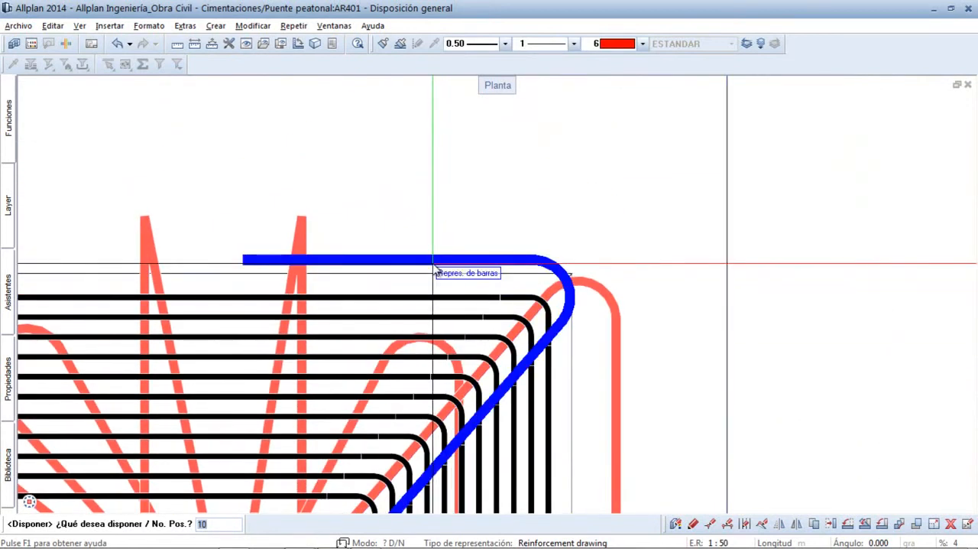
left_click(436, 268)
left_click(228, 124)
scroll(312, 211, "down", 5)
scroll(371, 277, "up", 6)
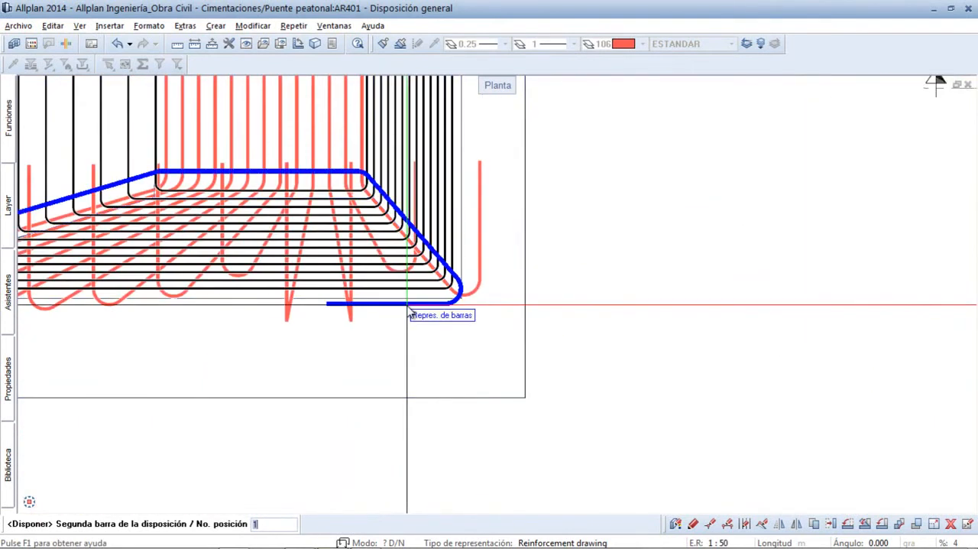
left_click(409, 310)
left_click(596, 313)
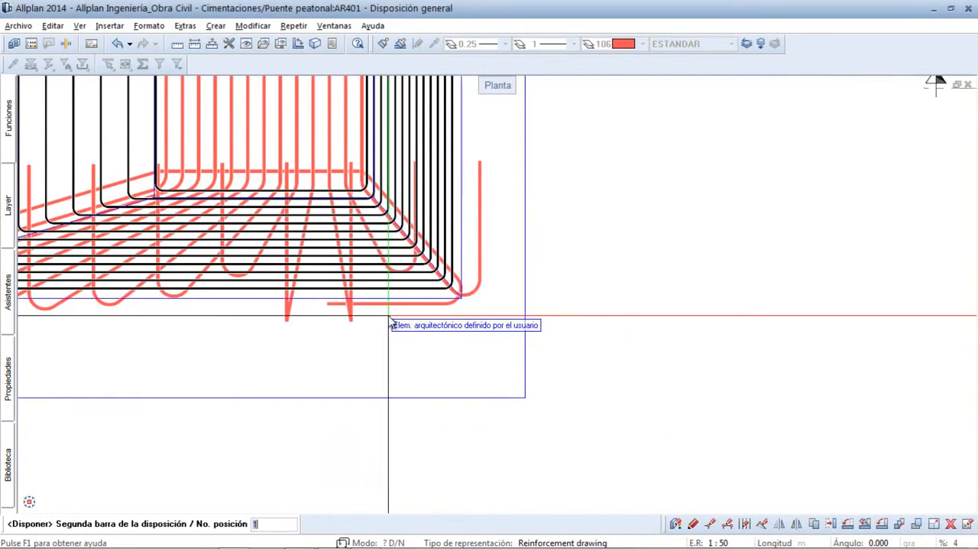
scroll(388, 323, "up", 4)
left_click(393, 299)
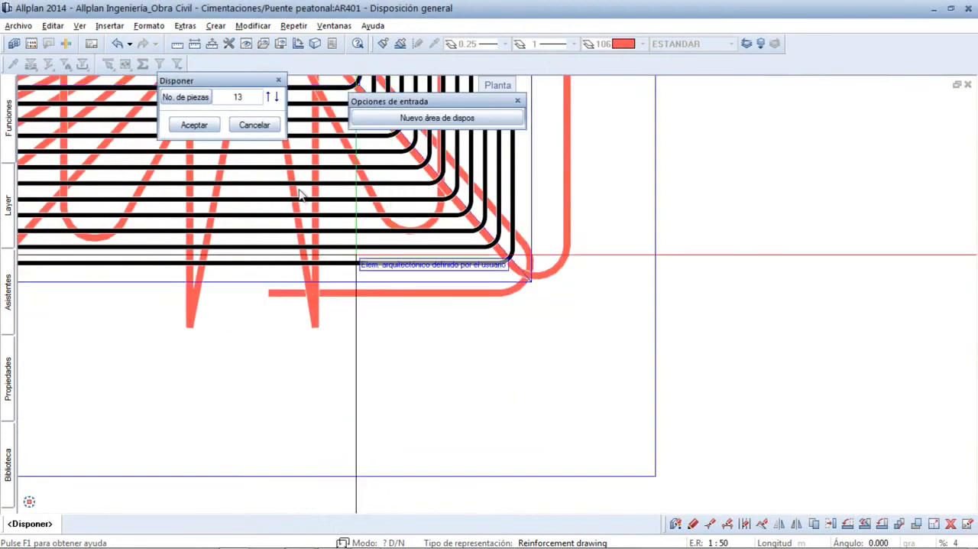
- Set the lengthwise bent-bar arrangement's number of pieces to 9 and accept it
left_click(240, 98)
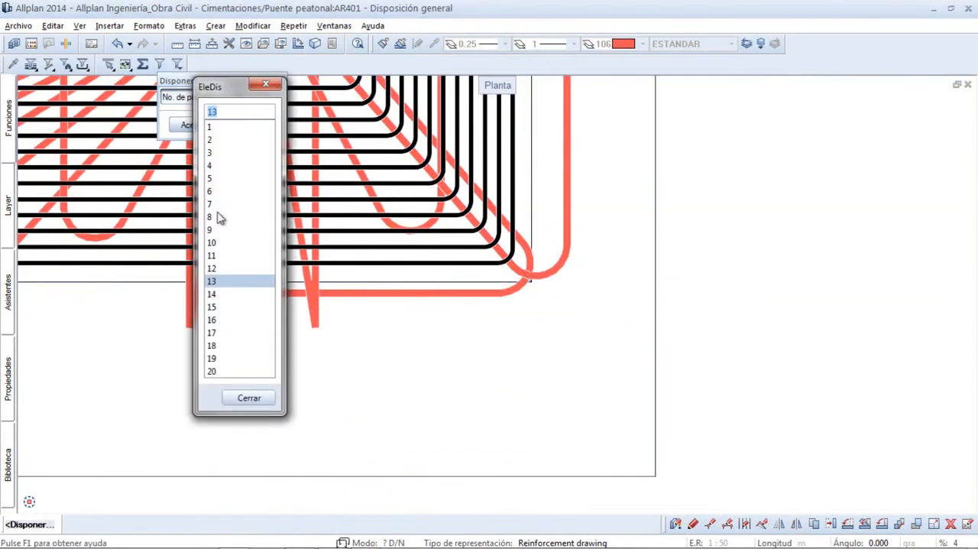
left_click(211, 229)
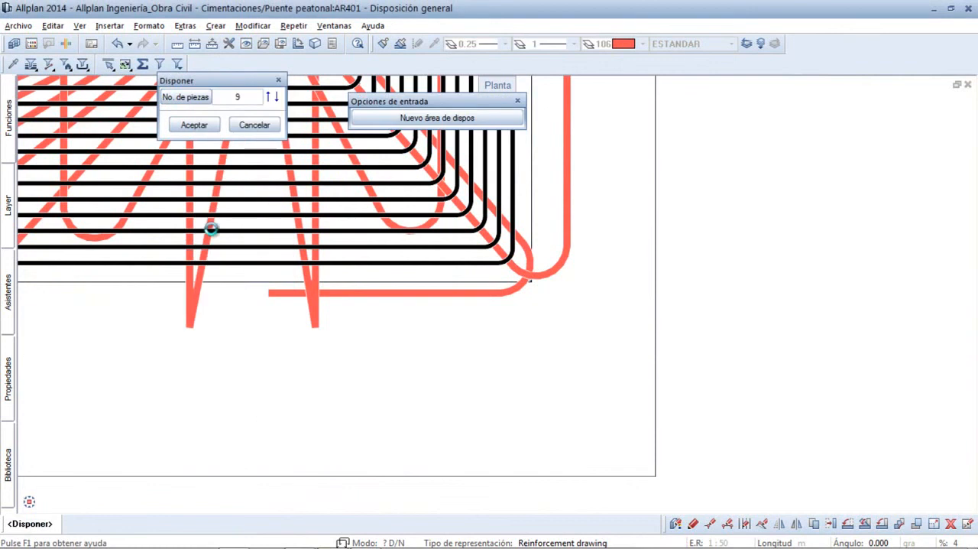
left_click(193, 125)
- Choose Zapata Tipo 2 con 3 zonas de disp. from the Cimentación element catalogue and accept its 10.0 diameter bars at 0.100 spacing
scroll(250, 212, "down", 6)
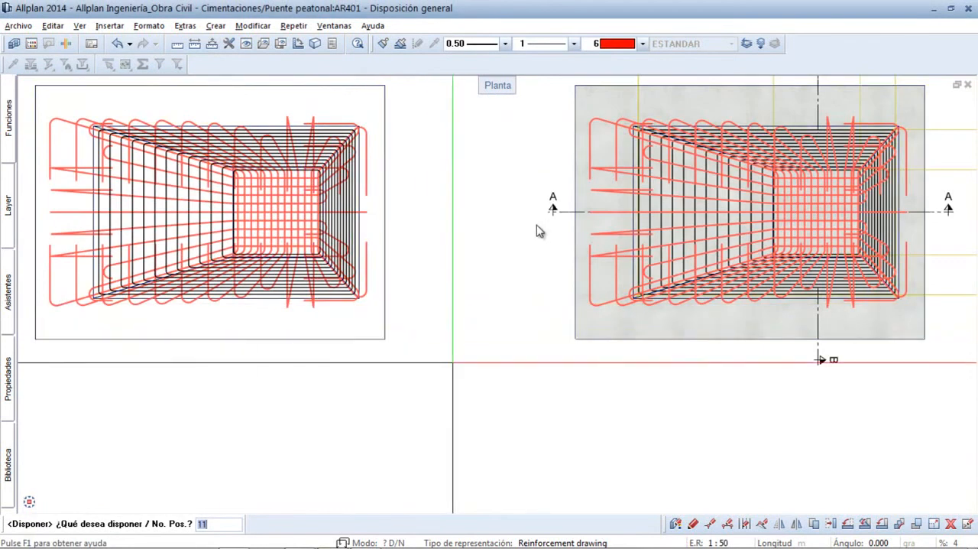
scroll(450, 373, "down", 3)
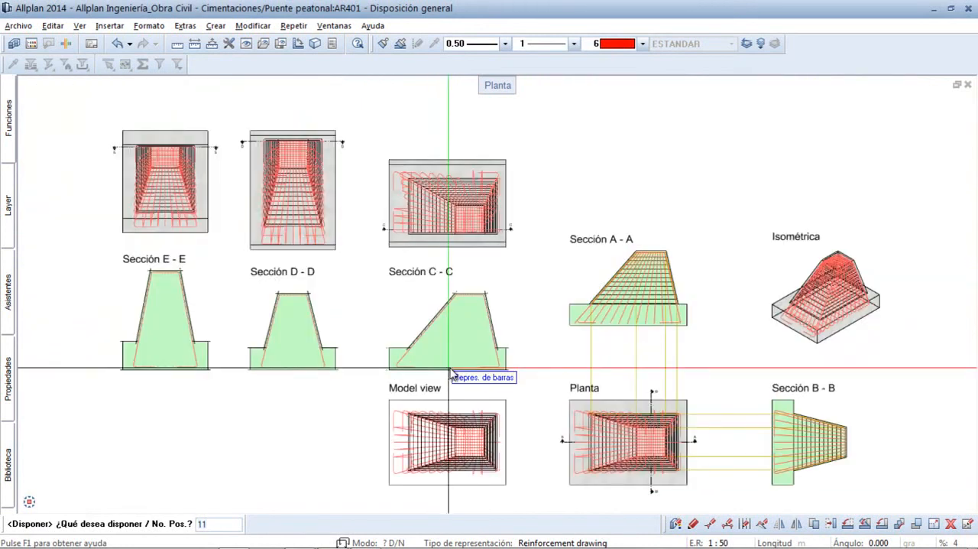
scroll(753, 242, "up", 3)
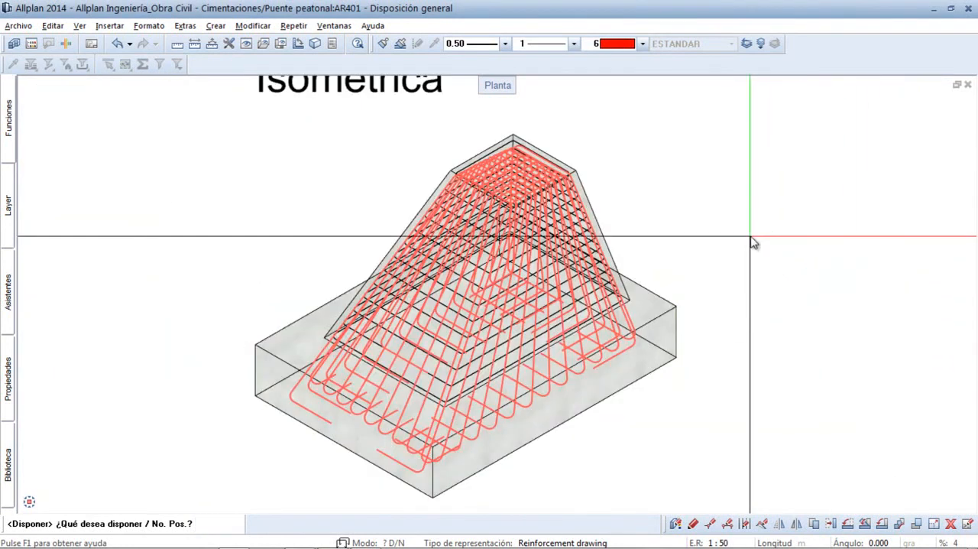
scroll(590, 321, "up", 1)
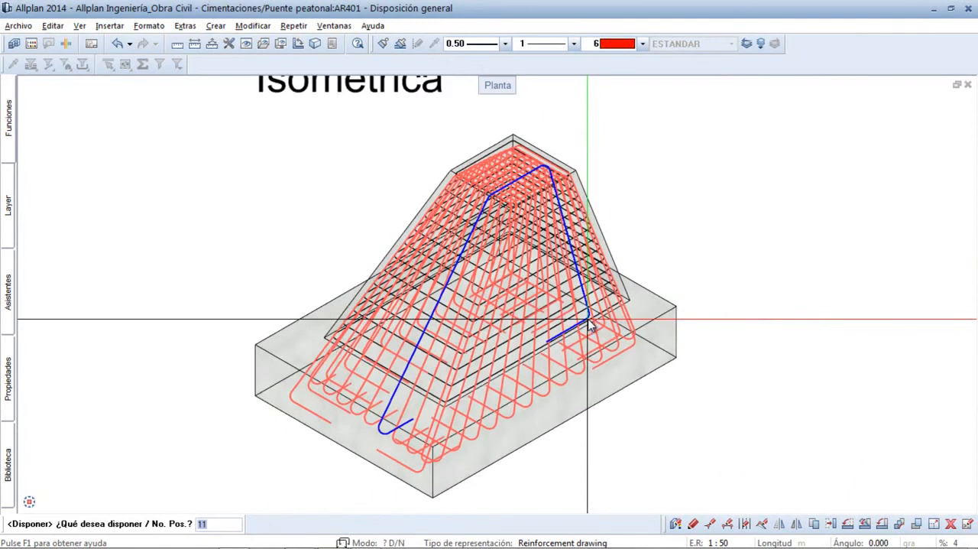
scroll(589, 321, "down", 2)
middle_click(304, 275)
middle_click(303, 274)
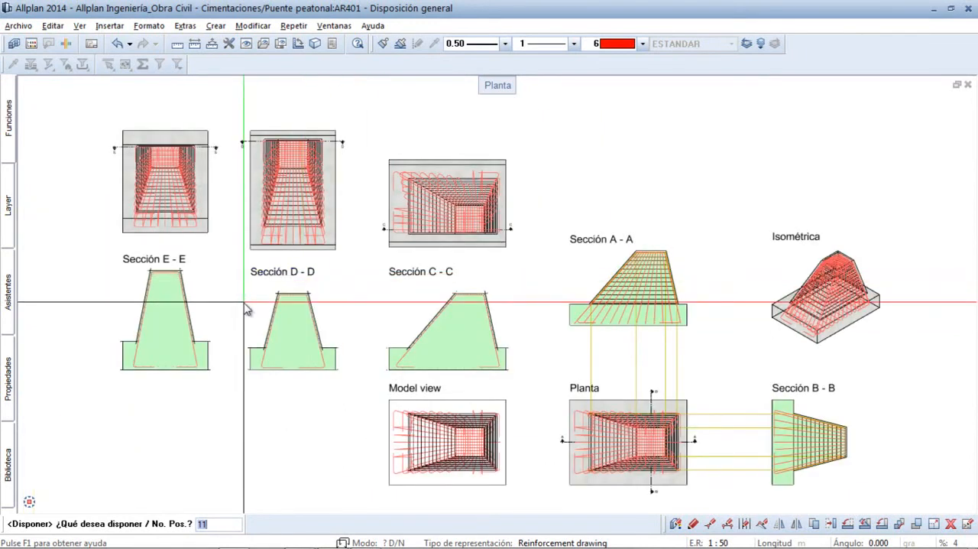
left_click(10, 125)
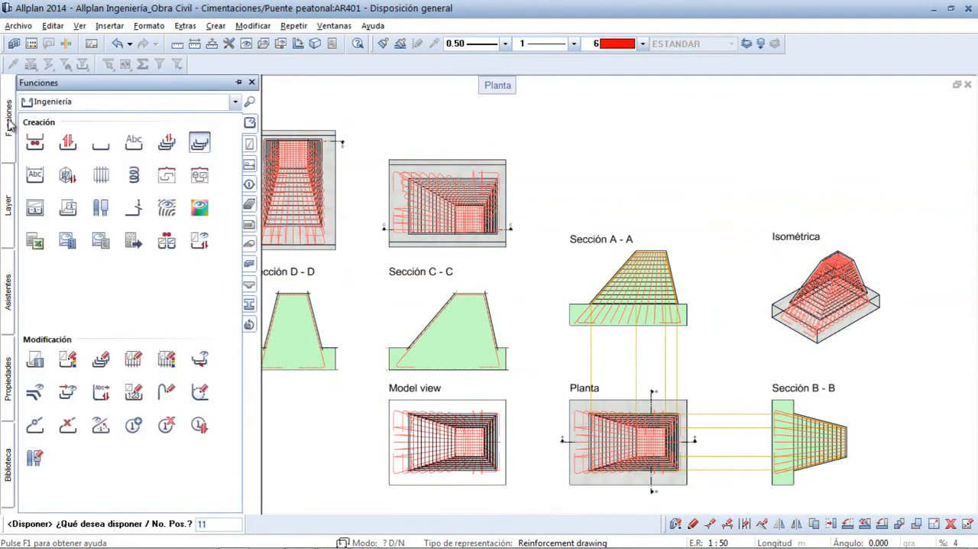
left_click(67, 176)
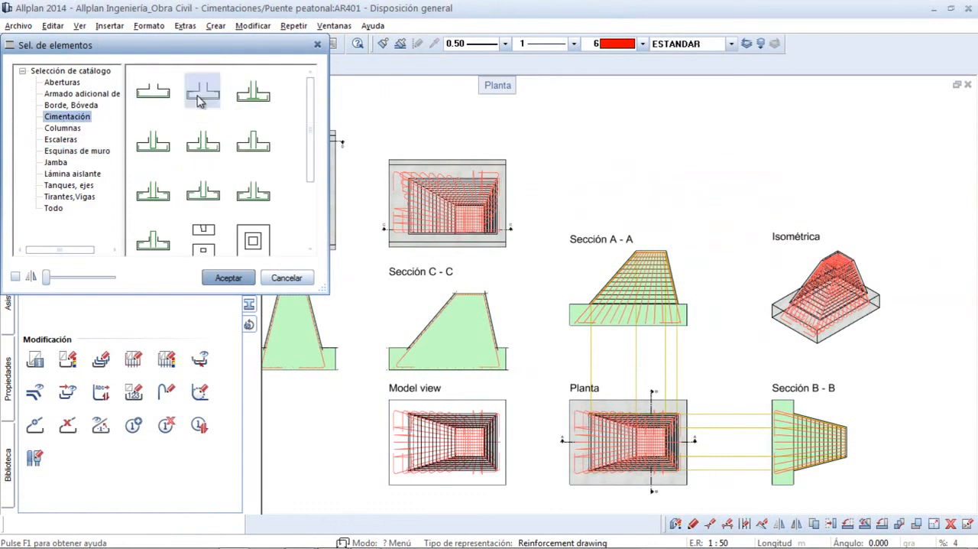
left_click(228, 279)
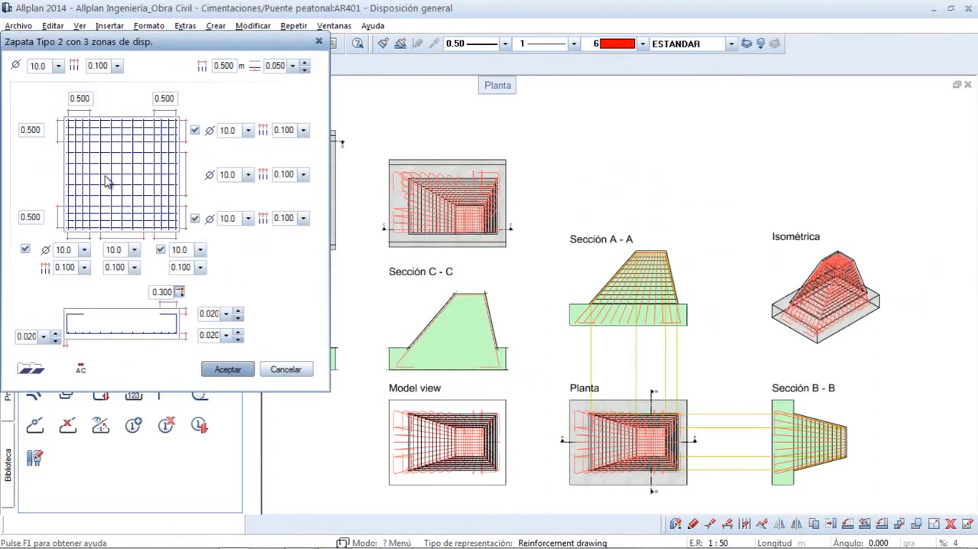
left_click(228, 371)
- Place the footing reinforcement in Sección A - A with depths from -9.500 to -5.500 m, and leave the element catalogue
scroll(627, 346, "up", 3)
left_click(622, 315)
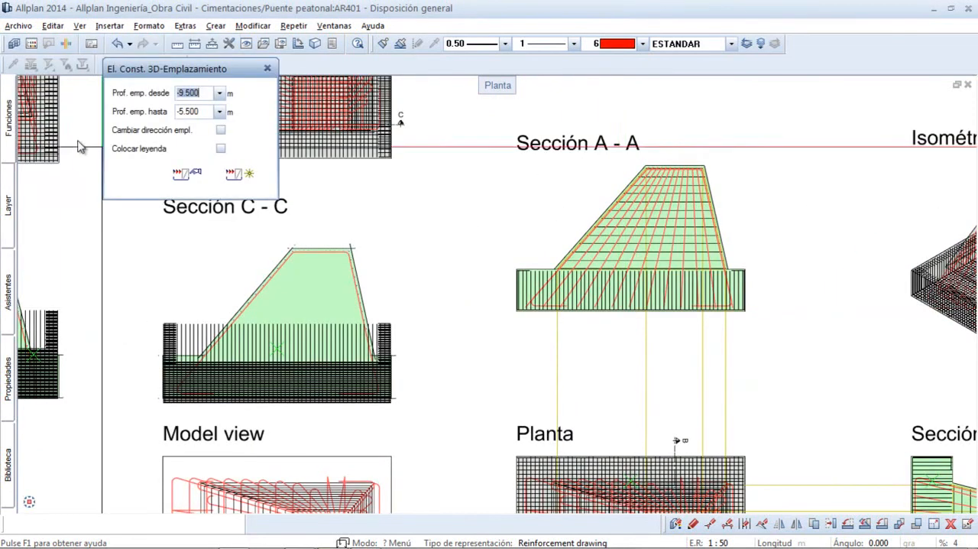
scroll(360, 204, "down", 3)
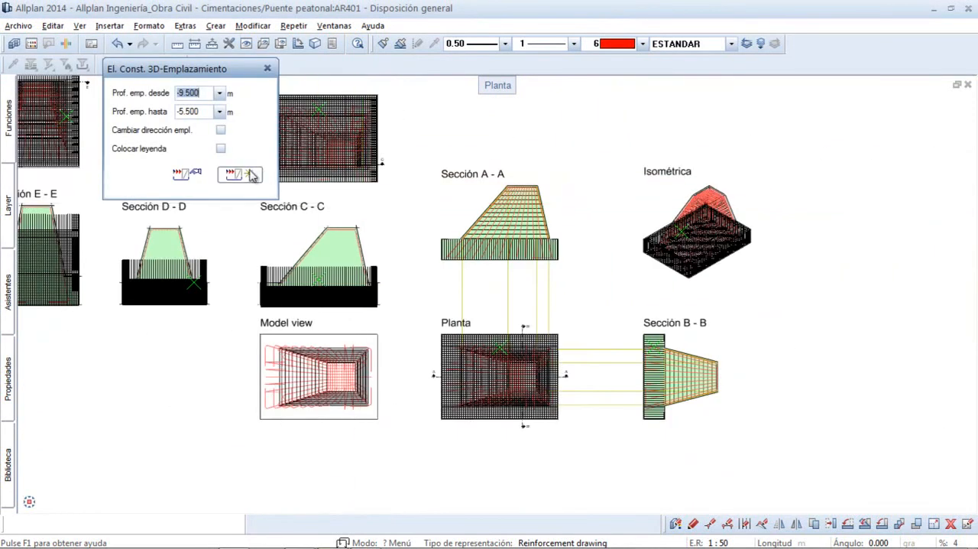
left_click(242, 173)
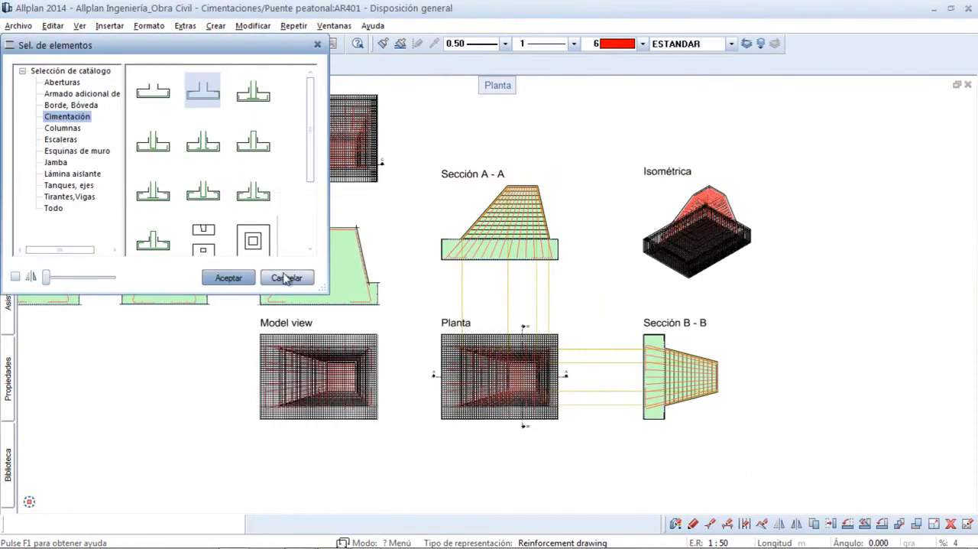
left_click(287, 279)
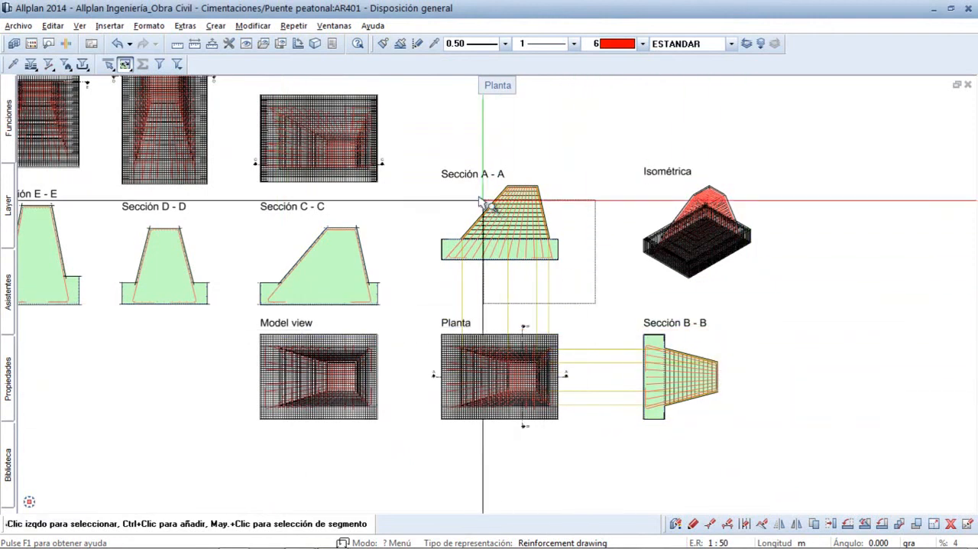
- Create an Esquema global for the 13-piece bent-bar arrangement picked in Sección A - A and place it to the right of Isométrica
scroll(443, 172, "up", 3)
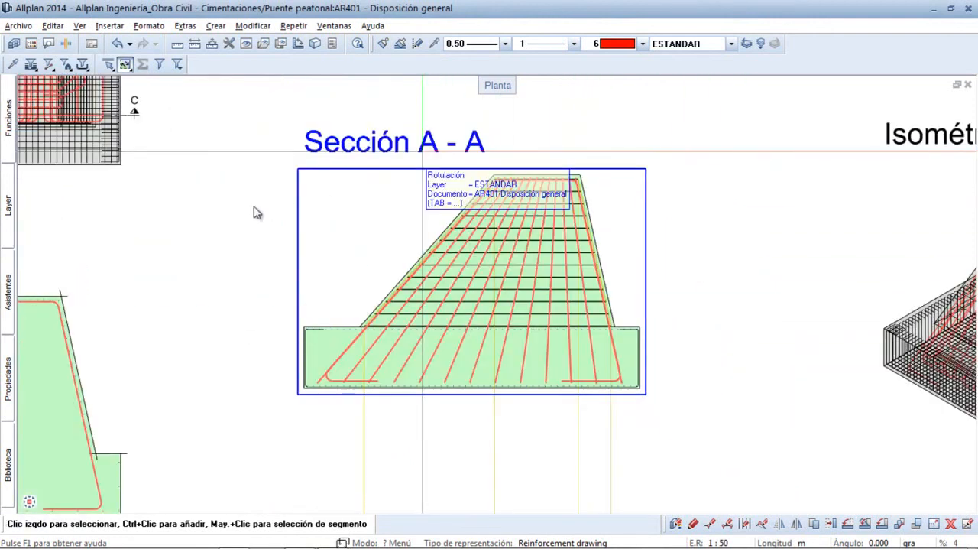
left_click(7, 120)
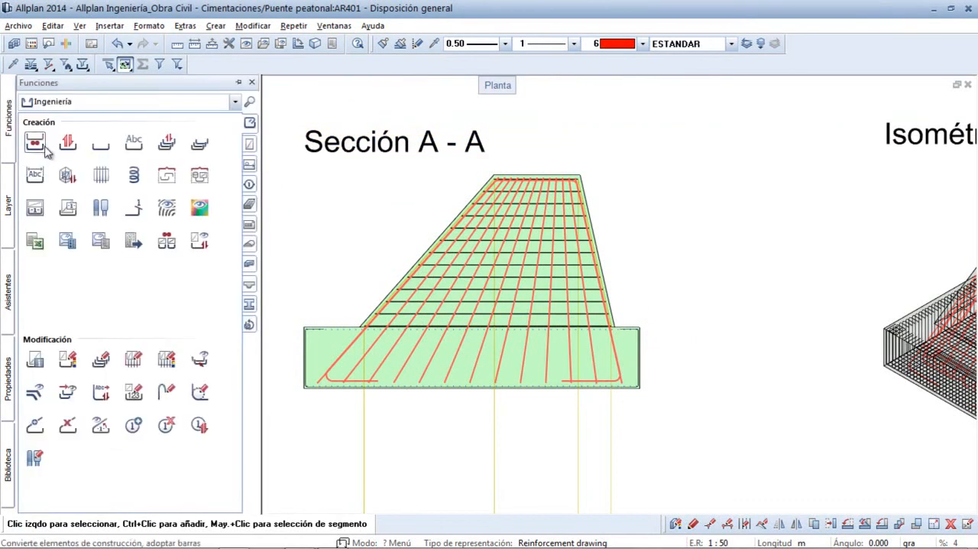
left_click(35, 209)
scroll(470, 344, "up", 2)
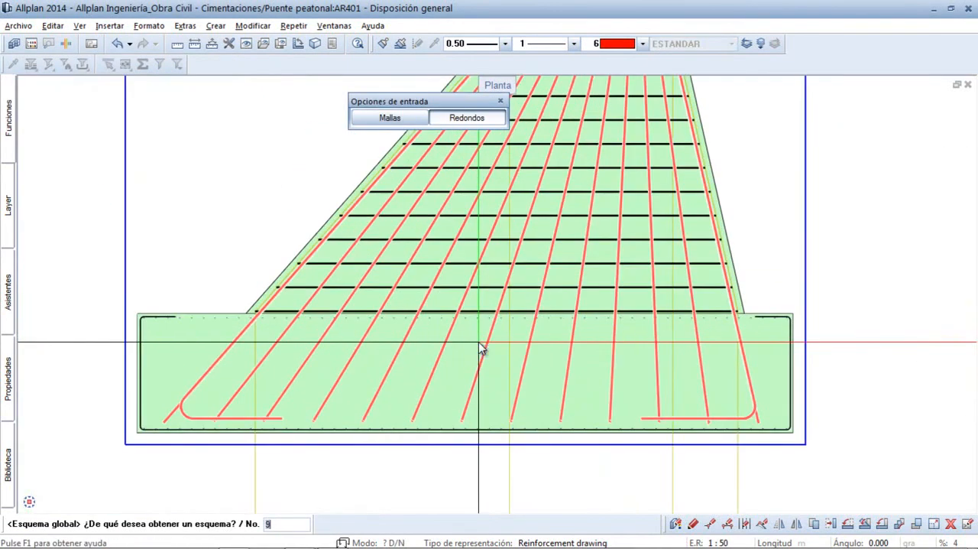
left_click(486, 348)
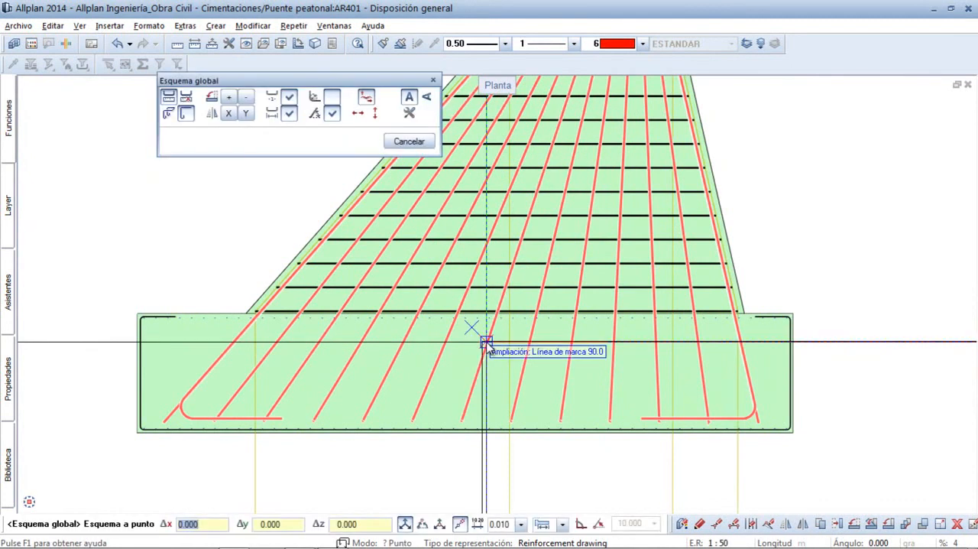
scroll(486, 348, "down", 1)
scroll(655, 382, "down", 2)
scroll(665, 366, "down", 1)
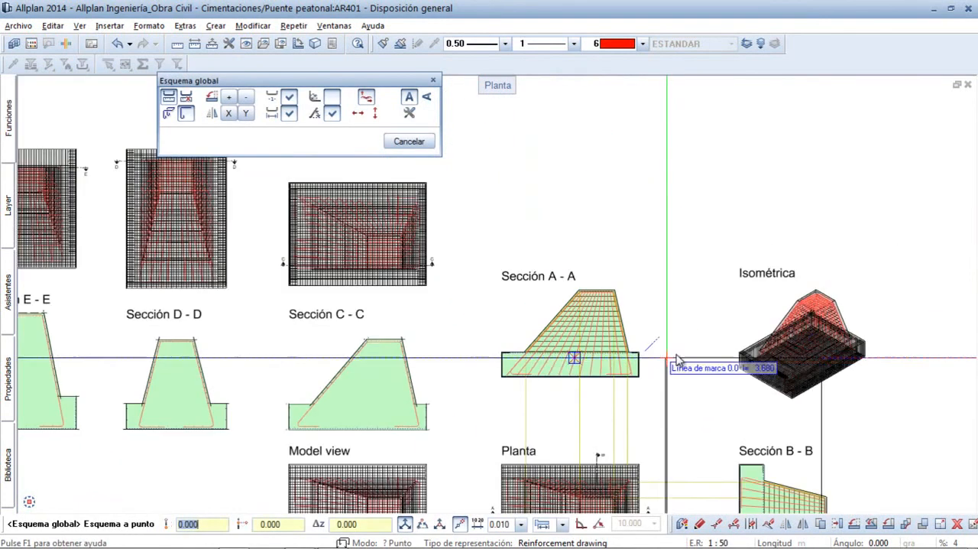
middle_click_drag(837, 327, 526, 212)
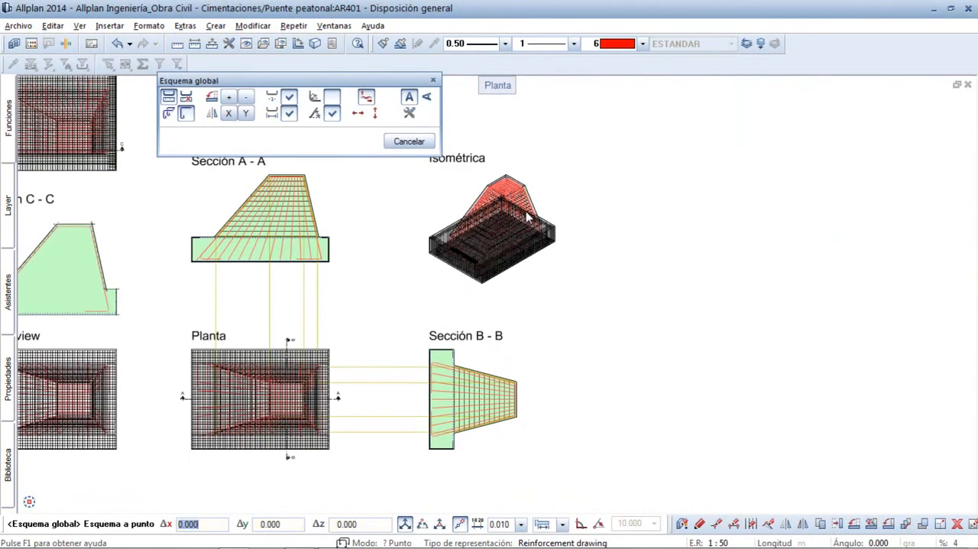
left_click(604, 211)
key("Escape")
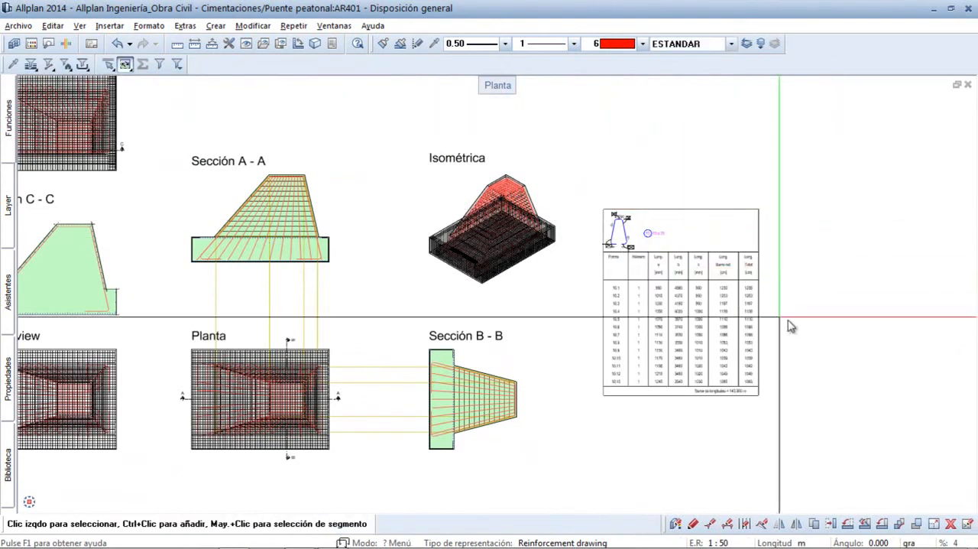
- Examine the bent-bar schema's shape drawing and its table of forms, partial lengths and total lengths
middle_click_drag(804, 331, 588, 195, "ctrl")
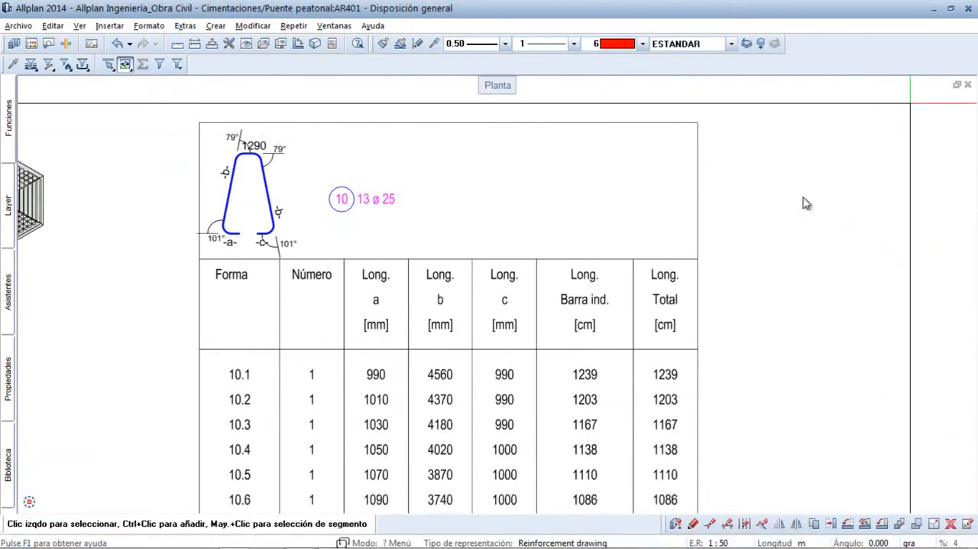
middle_click_drag(639, 423, 626, 258)
scroll(626, 256, "down", 1)
middle_click_drag(565, 192, 561, 329)
scroll(475, 282, "up", 1)
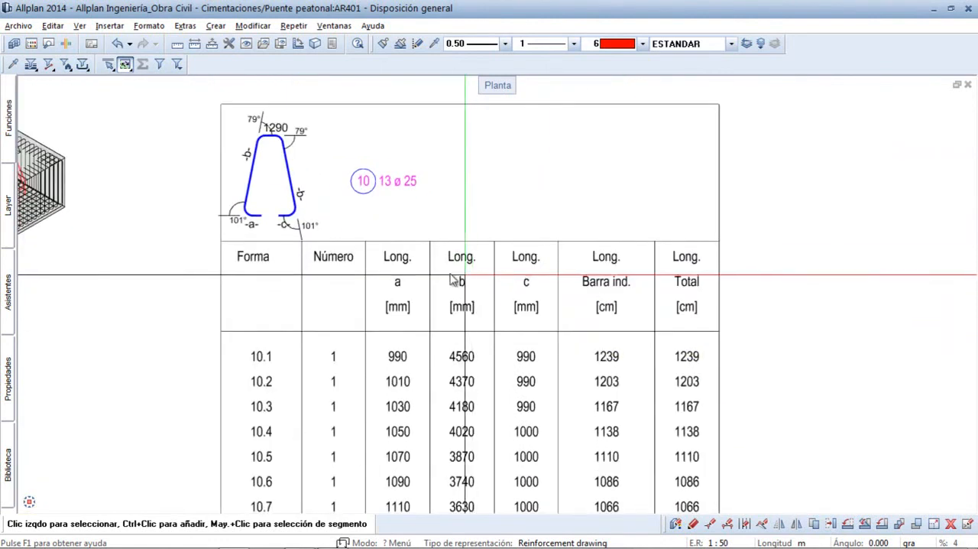
scroll(299, 221, "up", 2)
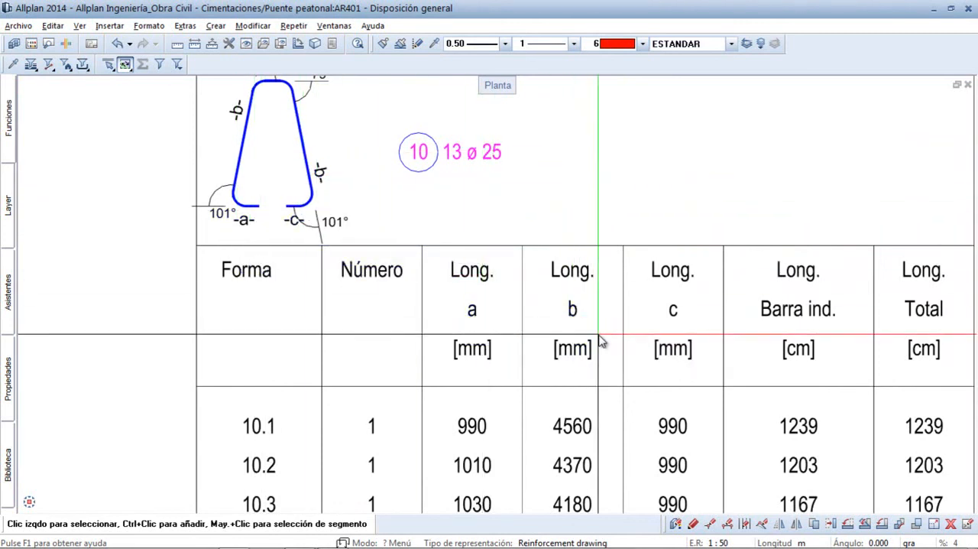
scroll(600, 342, "down", 3)
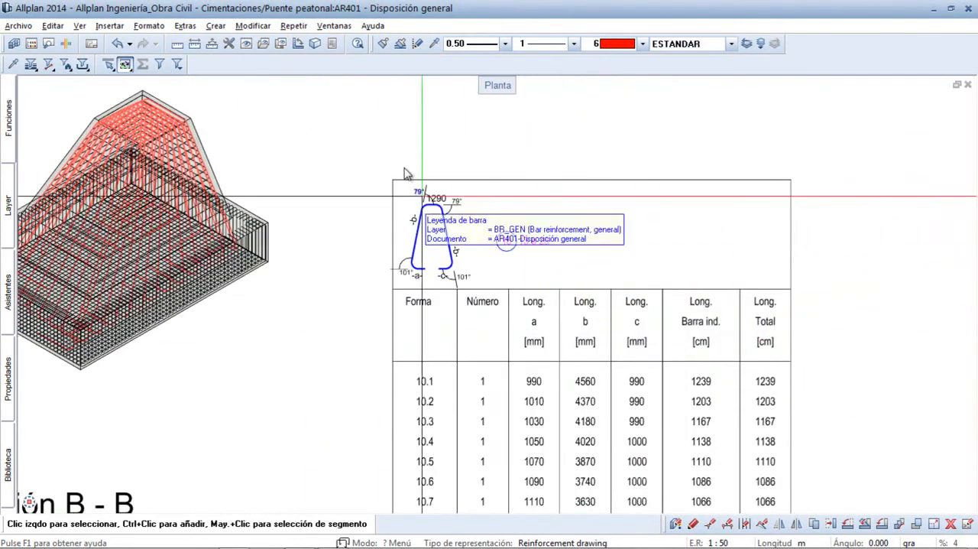
- Open a maximized animation view of the complete model and inspect the pedestal and footing reinforcement from several angles and close up
left_click(334, 26)
left_click(375, 55)
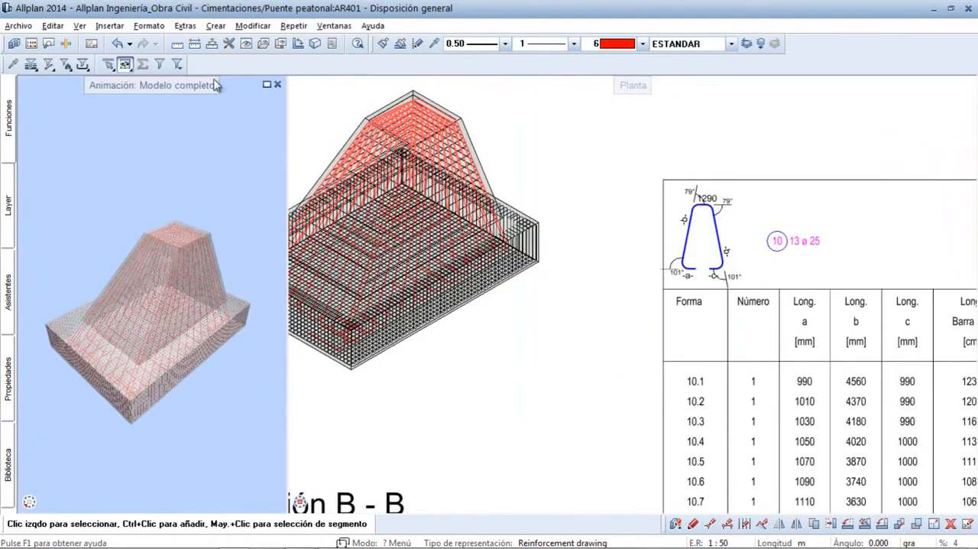
double_click(179, 90)
scroll(510, 200, "down", 5)
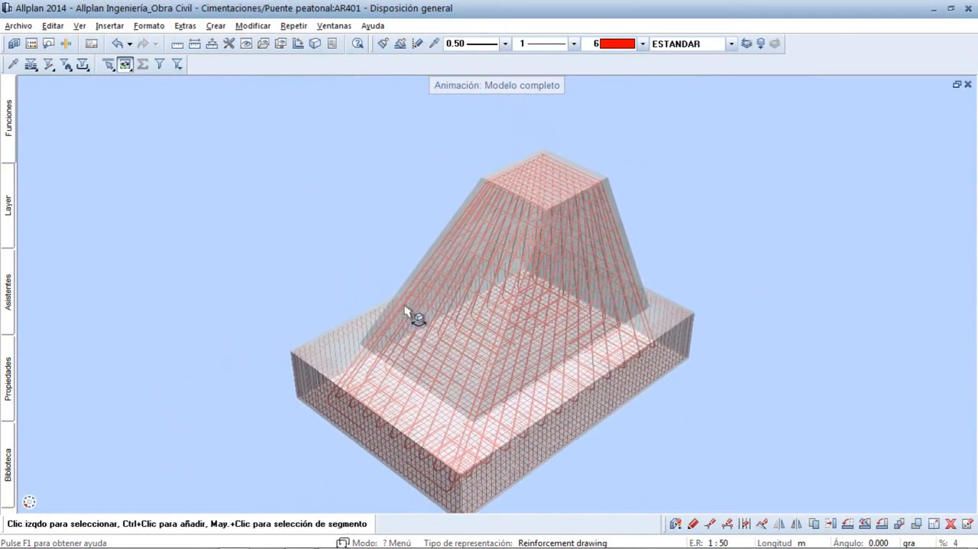
left_click_drag(333, 312, 884, 429)
middle_click_drag(486, 317, 517, 366)
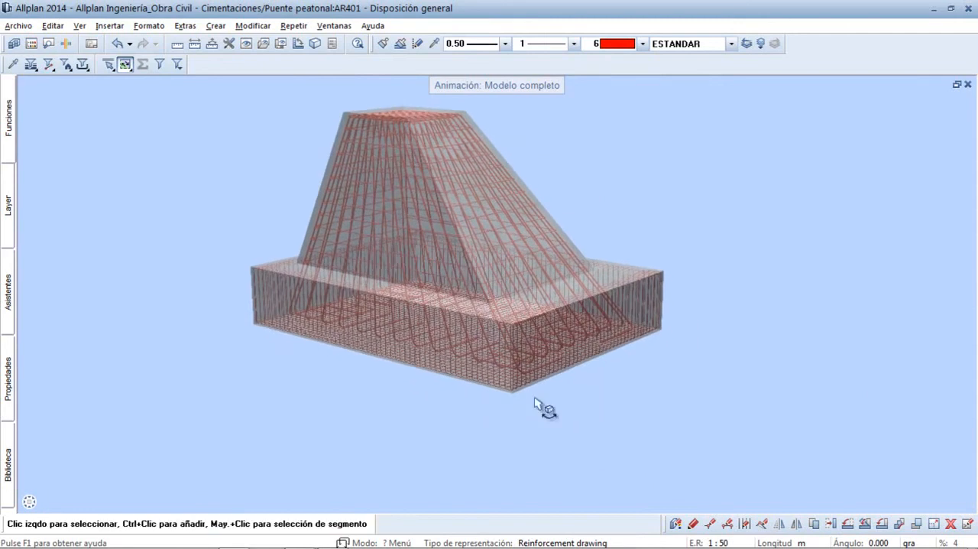
right_click_drag(536, 446, 529, 249)
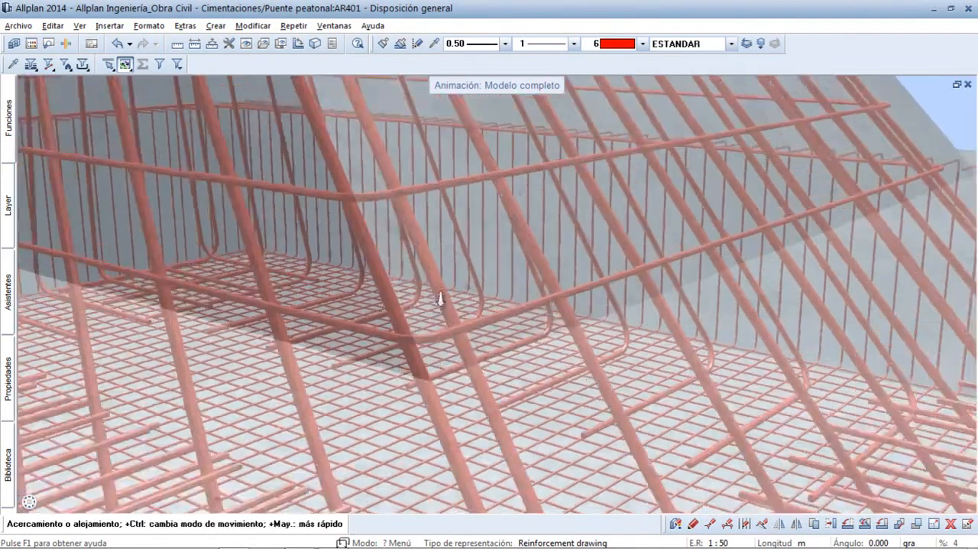